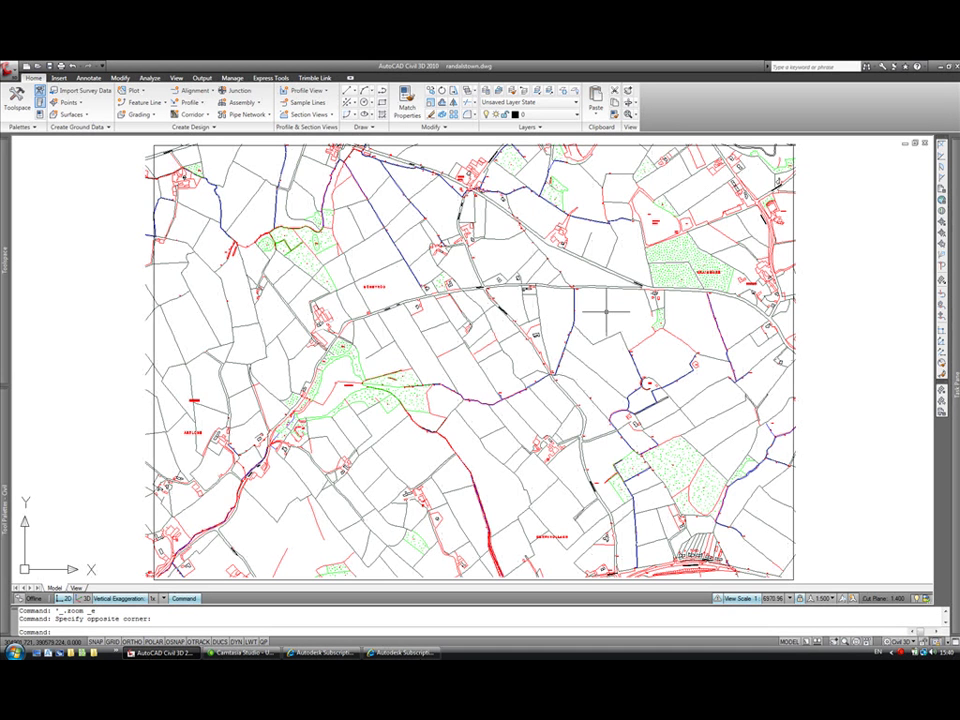
{"action": "scroll", "coordinate": [605, 300], "scroll_direction": "up", "scroll_amount": 4}
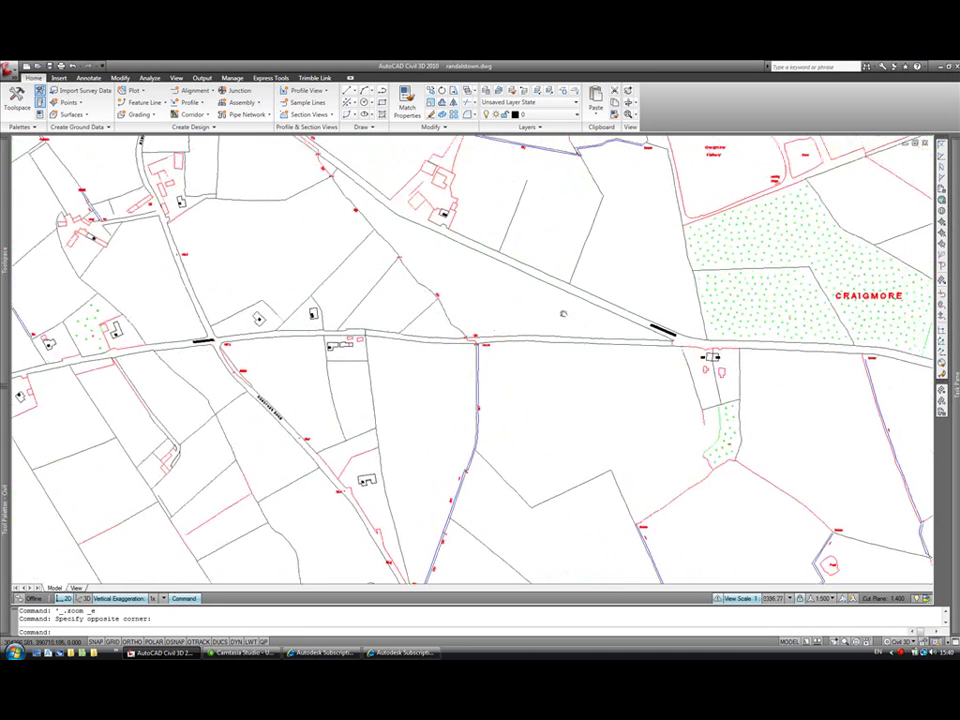
{"action": "middle_click_drag", "start_coordinate": [426, 381], "coordinate": [317, 279]}
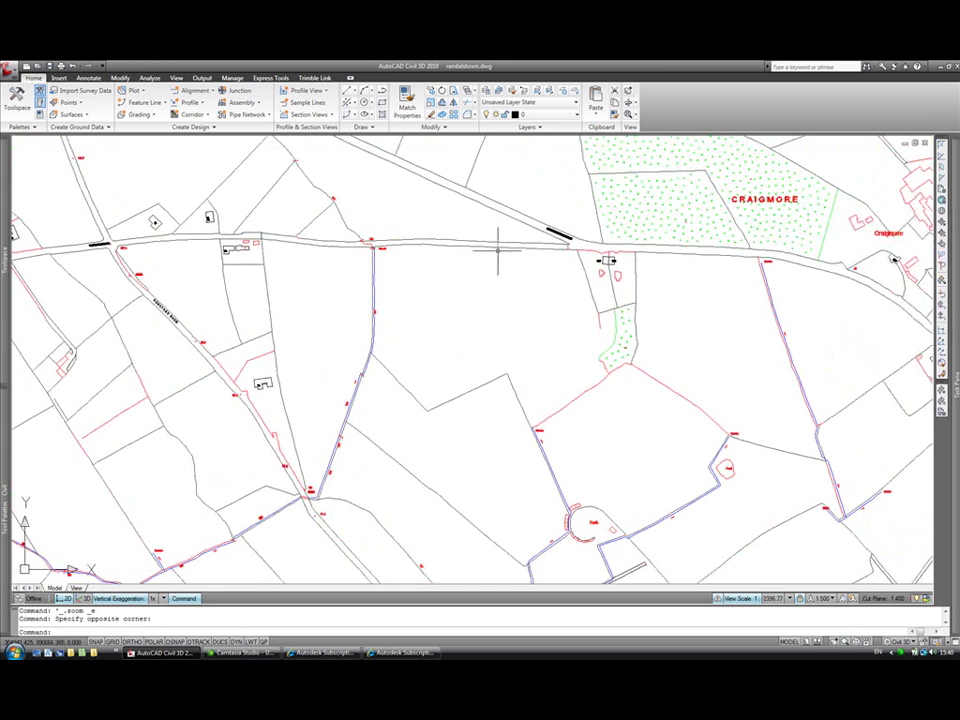
{"action": "scroll", "coordinate": [467, 420], "scroll_direction": "down", "scroll_amount": 3}
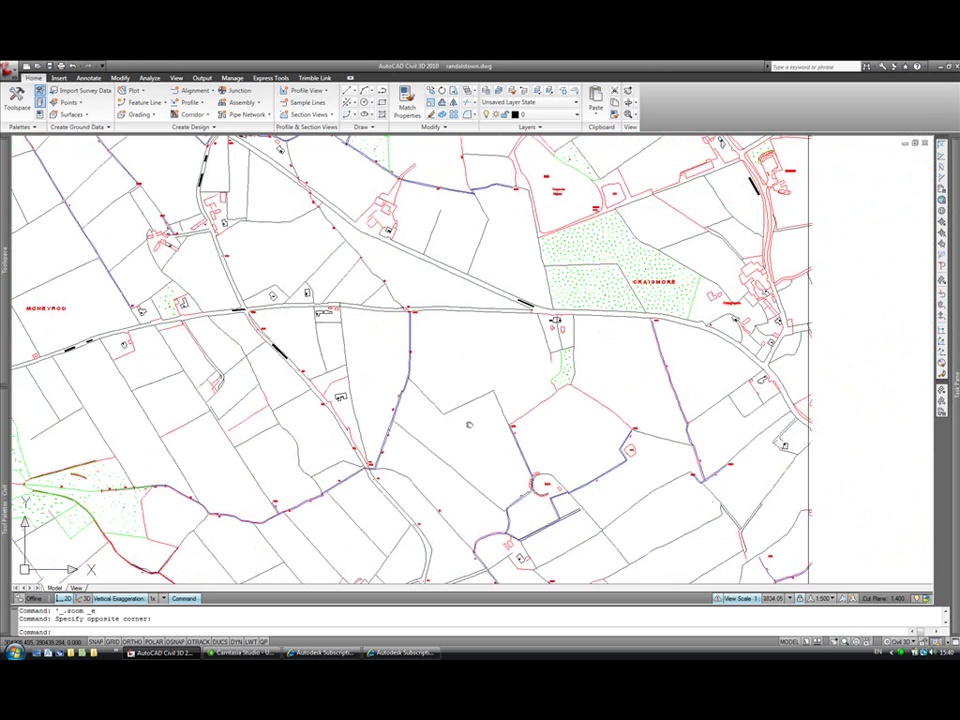
{"action": "middle_click_drag", "start_coordinate": [467, 420], "coordinate": [613, 436]}
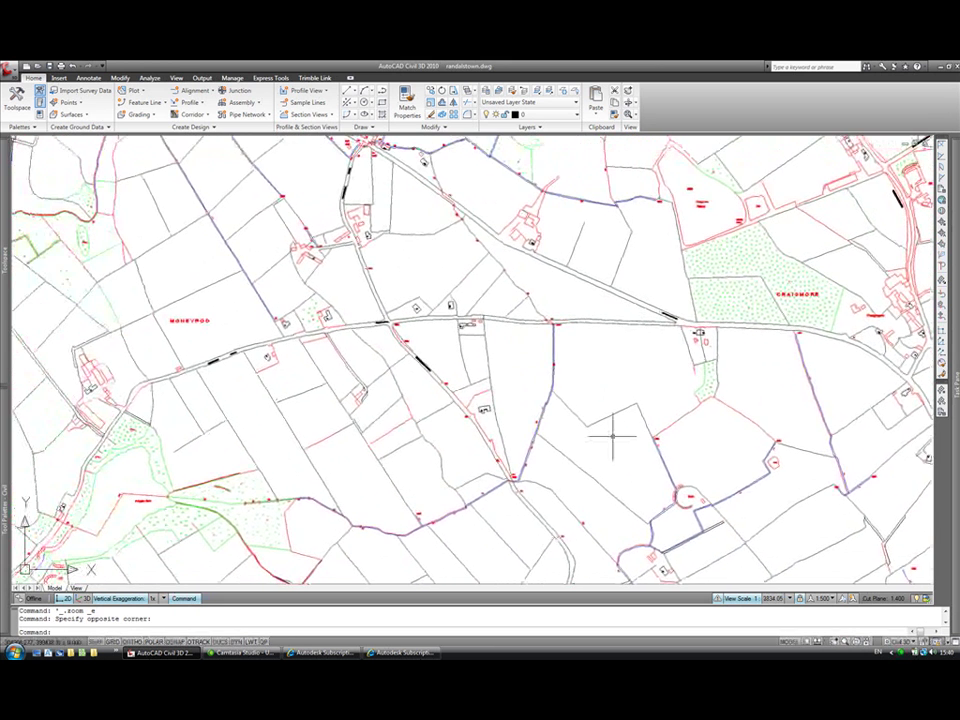
{"action": "scroll", "coordinate": [613, 436], "scroll_direction": "down", "scroll_amount": 2}
Create a triangulation surface named EG with the Contours 1m and 5m surface style.
{"action": "mouse_move", "coordinate": [7, 245]}
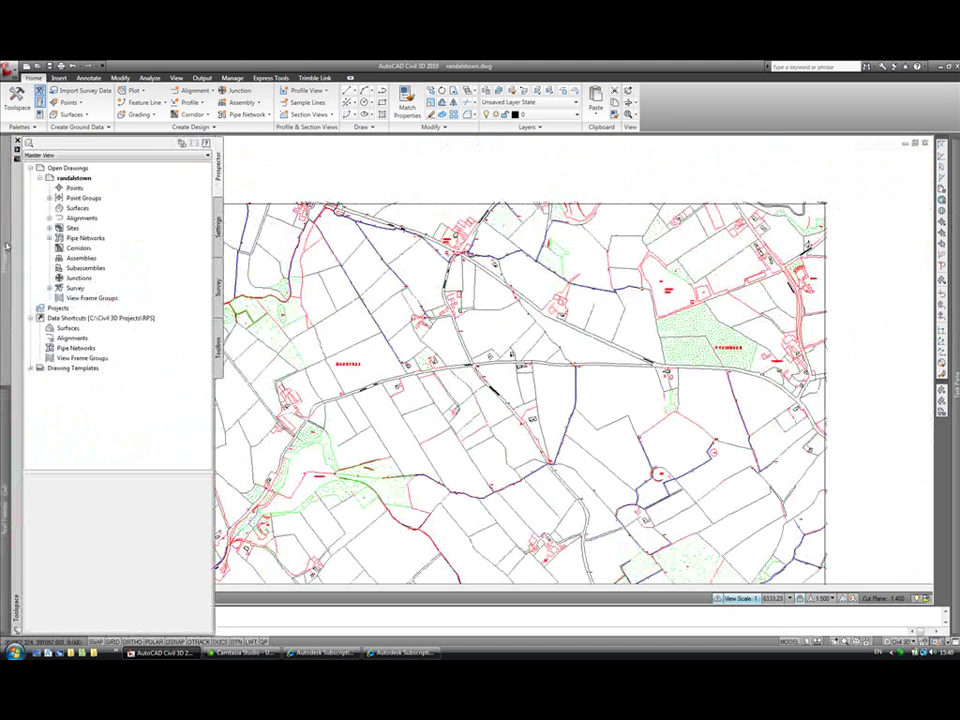
{"action": "right_click", "coordinate": [82, 208]}
{"action": "left_click", "coordinate": [112, 209]}
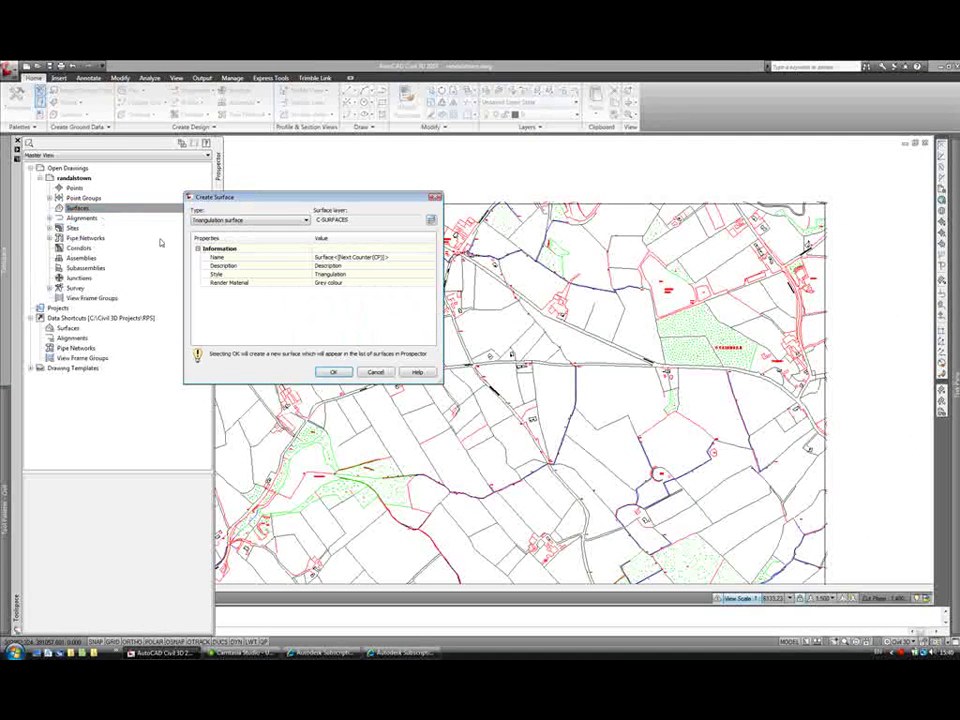
{"action": "left_click", "coordinate": [386, 259]}
{"action": "type", "text": "EG"}
{"action": "left_click", "coordinate": [381, 276]}
{"action": "left_click", "coordinate": [431, 275]}
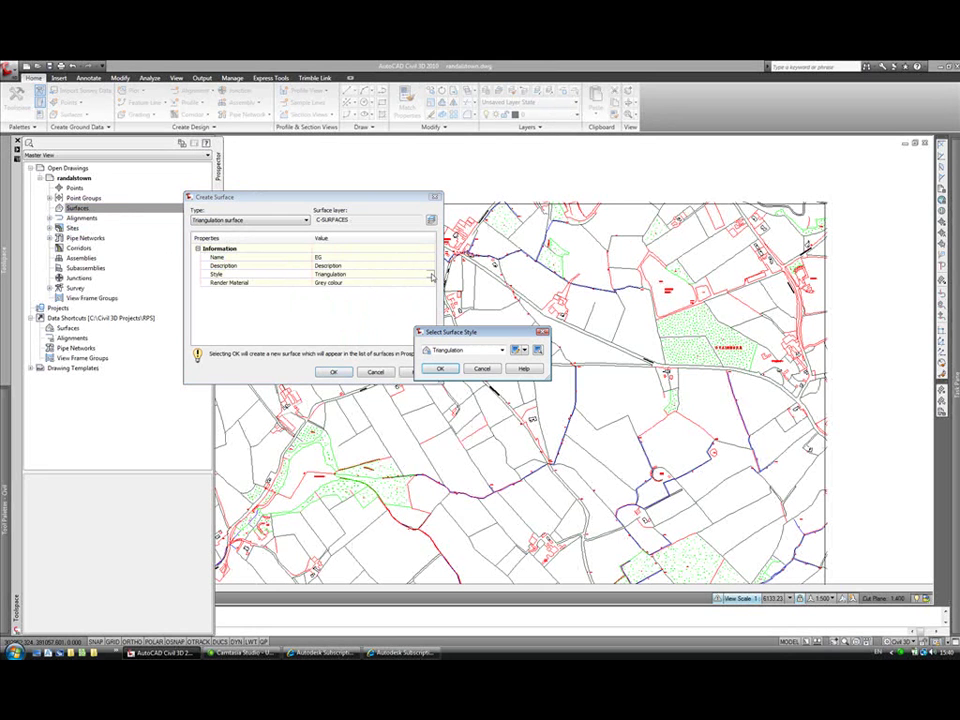
{"action": "left_click", "coordinate": [495, 350]}
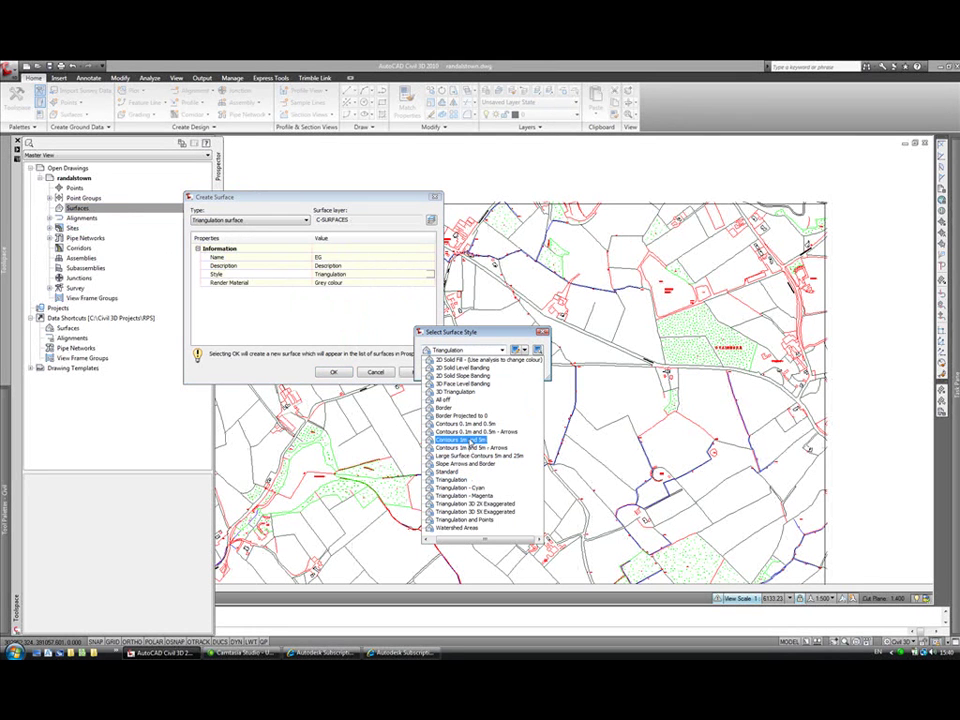
{"action": "left_click", "coordinate": [470, 442]}
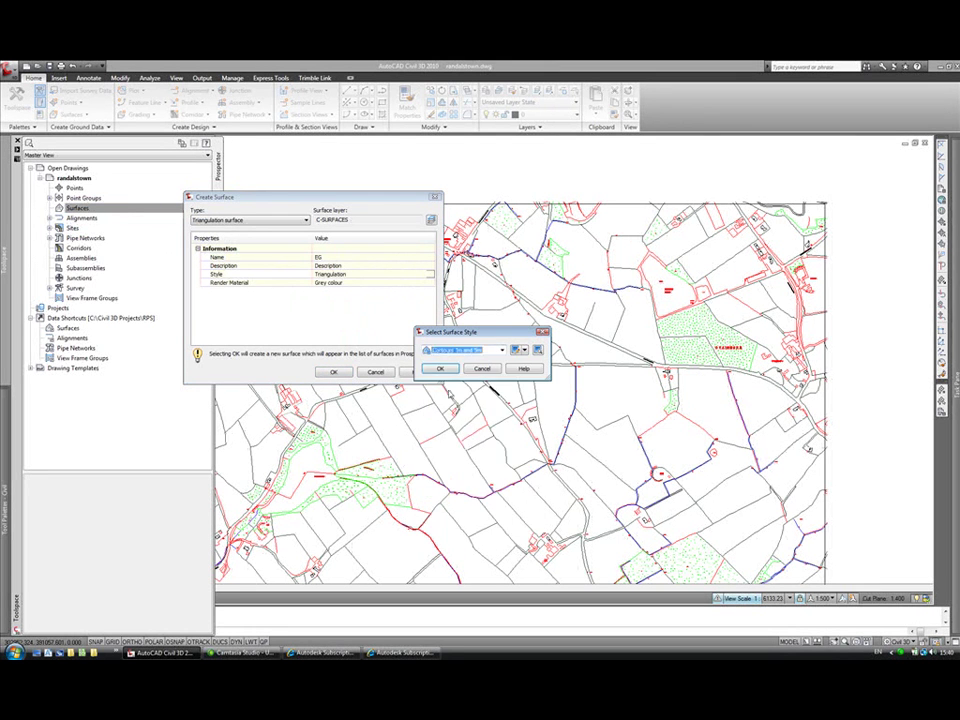
{"action": "left_click", "coordinate": [440, 370]}
{"action": "left_click", "coordinate": [334, 372]}
Add a Data Clip boundary named DC to the EG surface definition, using the map's rectangular outer frame.
{"action": "left_click", "coordinate": [49, 208]}
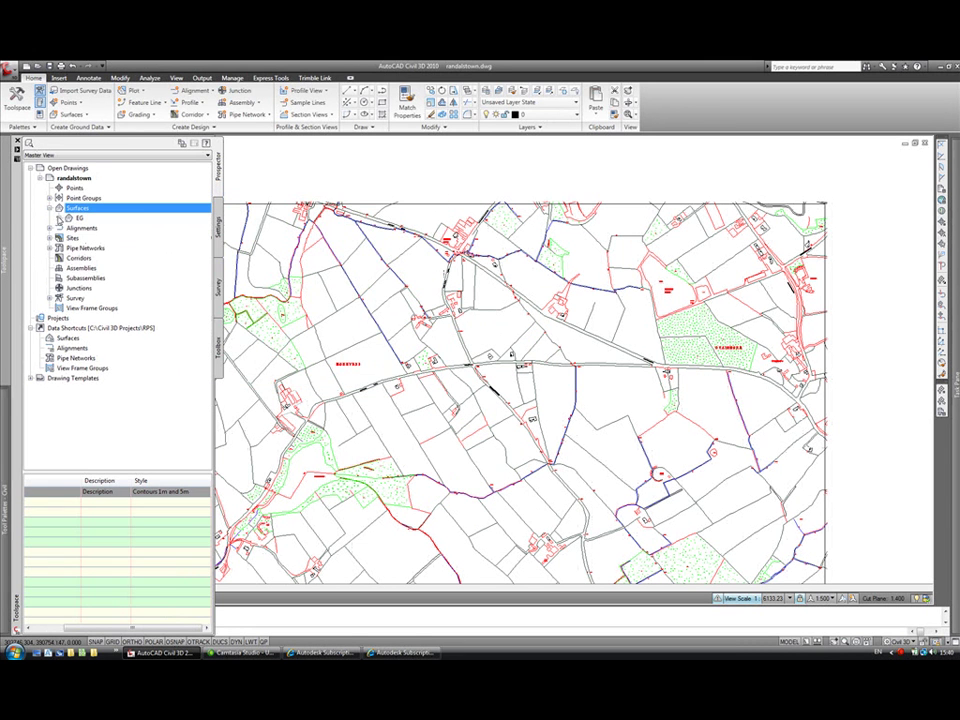
{"action": "left_click", "coordinate": [60, 218]}
{"action": "left_click", "coordinate": [69, 248]}
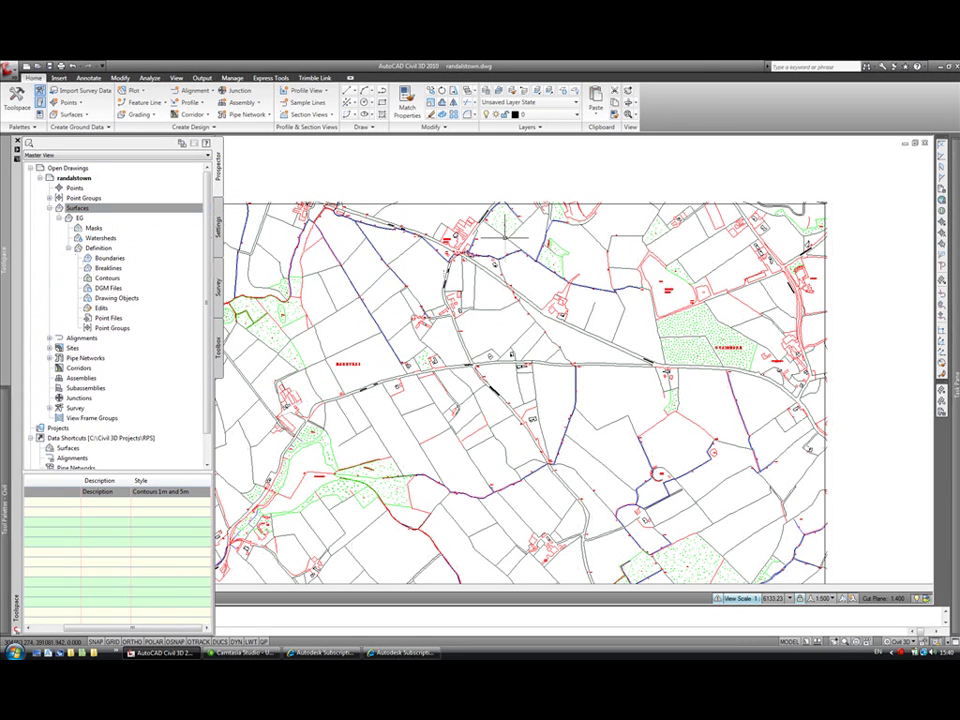
{"action": "middle_click_drag", "start_coordinate": [461, 377], "coordinate": [476, 366]}
{"action": "mouse_move", "coordinate": [13, 276]}
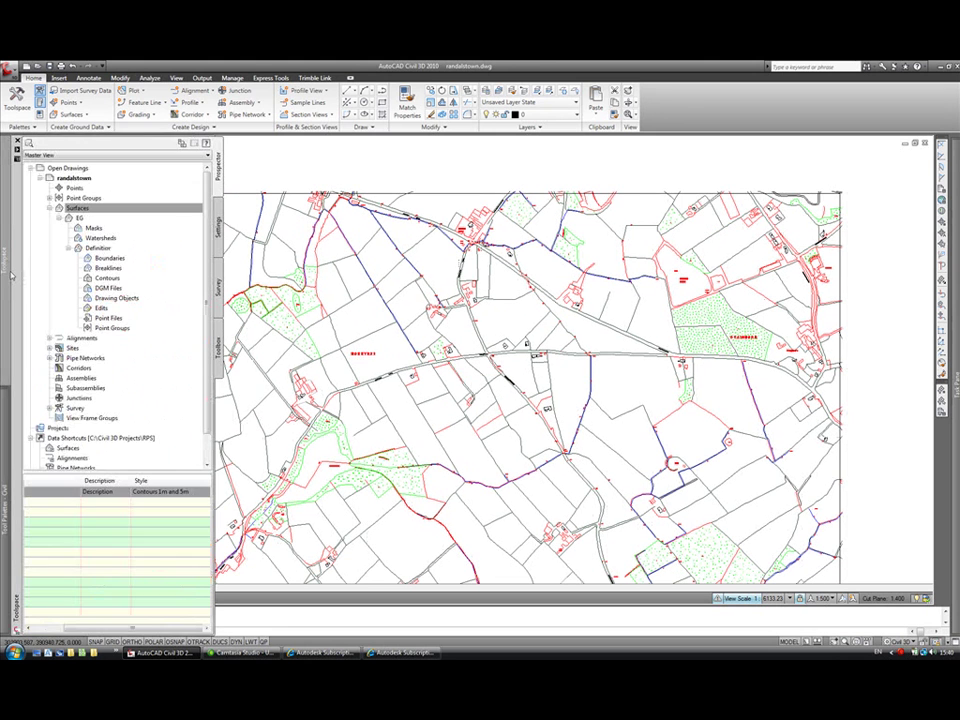
{"action": "right_click", "coordinate": [112, 260]}
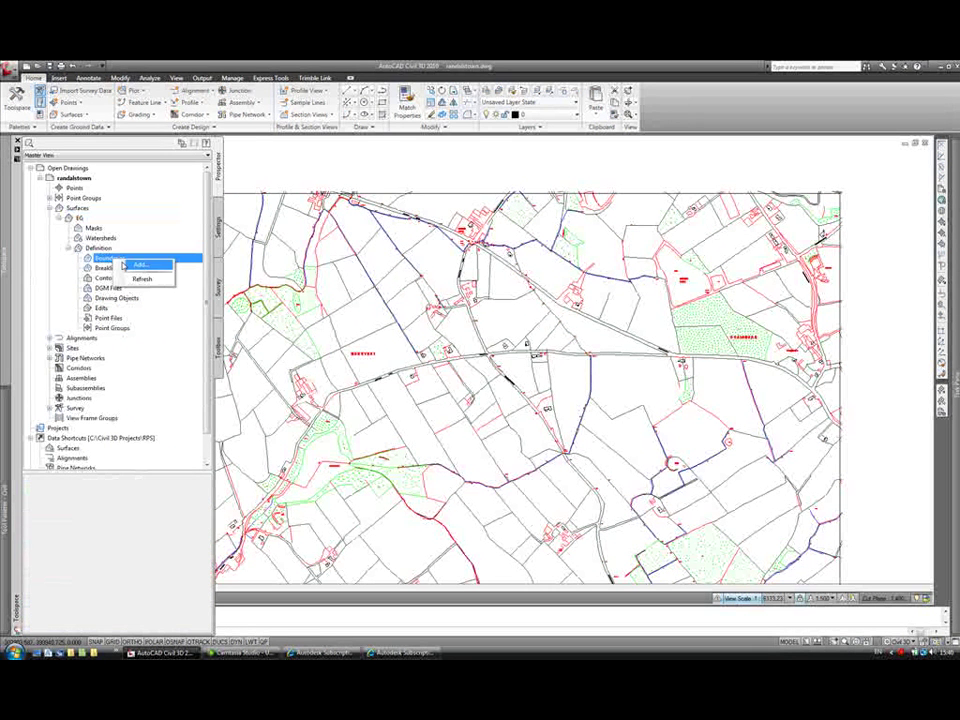
{"action": "left_click", "coordinate": [126, 262]}
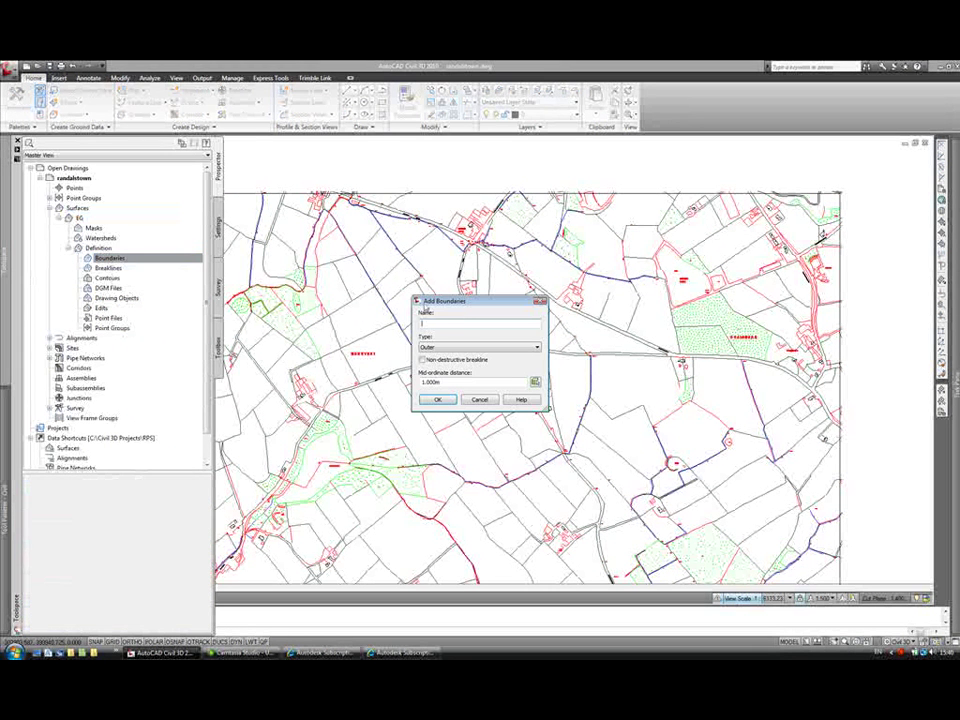
{"action": "left_click", "coordinate": [457, 350]}
{"action": "left_click", "coordinate": [449, 377]}
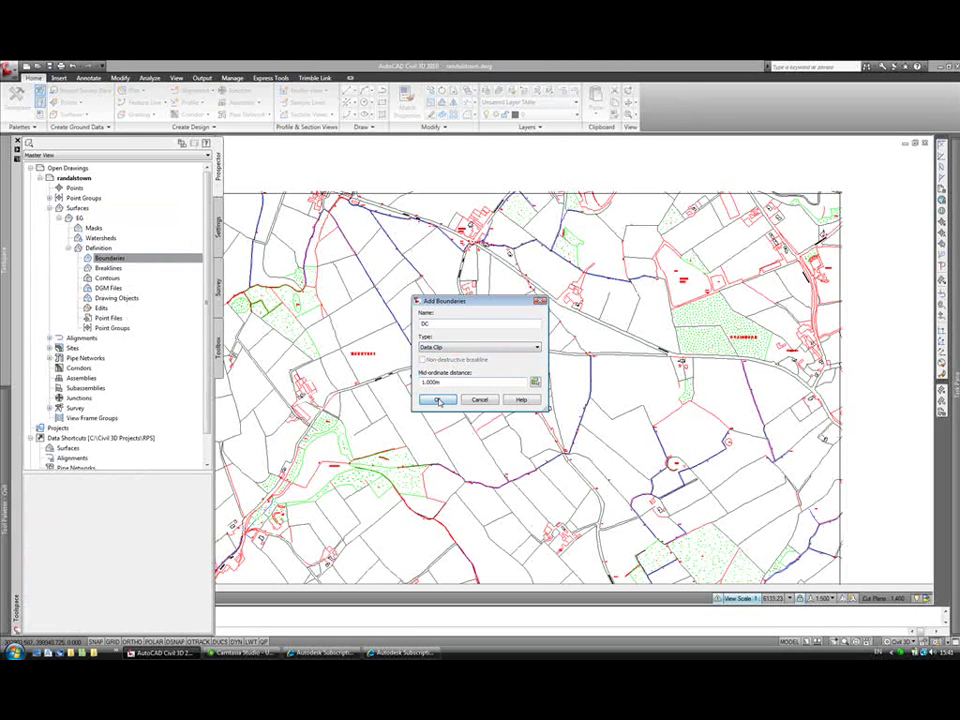
{"action": "left_click", "coordinate": [438, 398]}
{"action": "left_click", "coordinate": [437, 191]}
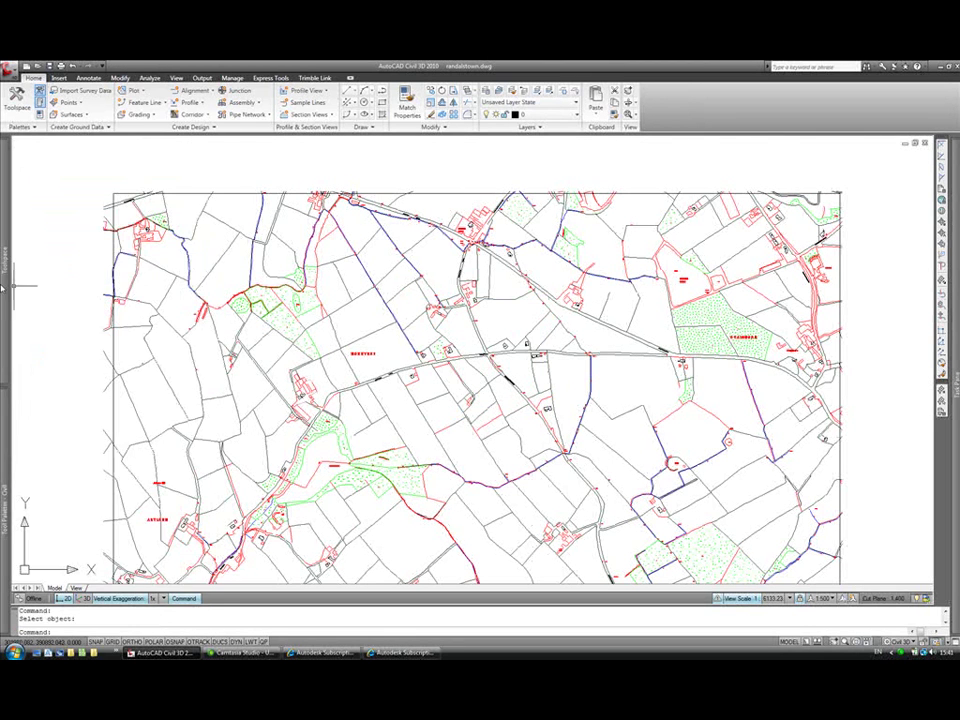
Add the survey point file to the EG surface definition.
{"action": "mouse_move", "coordinate": [14, 292]}
{"action": "right_click", "coordinate": [107, 318]}
{"action": "left_click", "coordinate": [165, 320]}
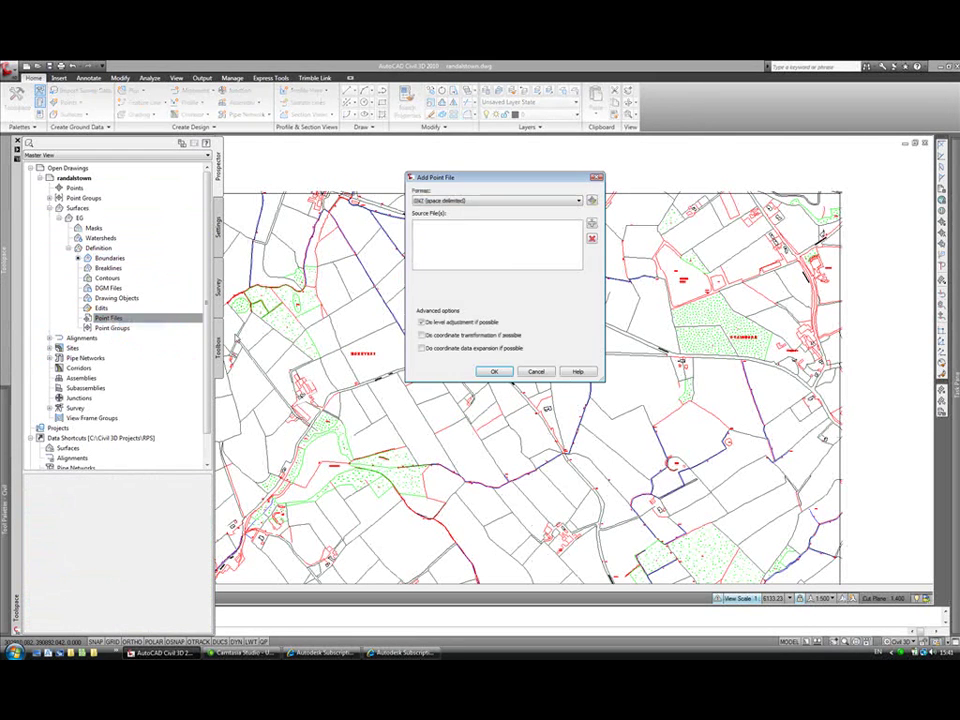
{"action": "left_click", "coordinate": [592, 224]}
{"action": "double_click", "coordinate": [392, 267]}
{"action": "left_click", "coordinate": [492, 371]}
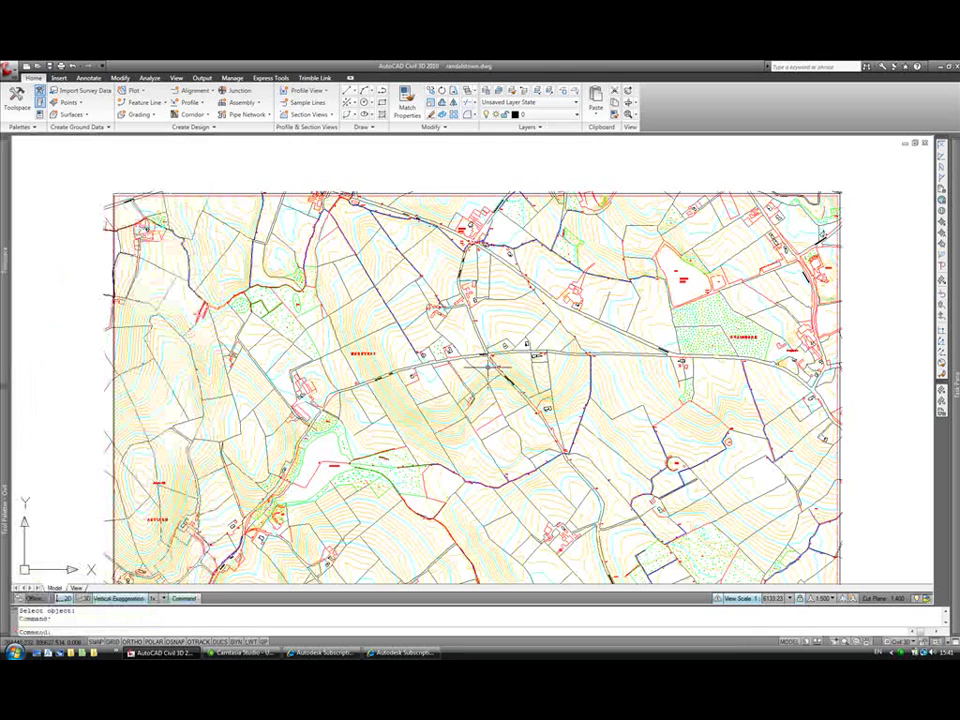
Open the EG surface's properties and apply the Triangulation surface style.
{"action": "scroll", "coordinate": [514, 343], "scroll_direction": "up", "scroll_amount": 5}
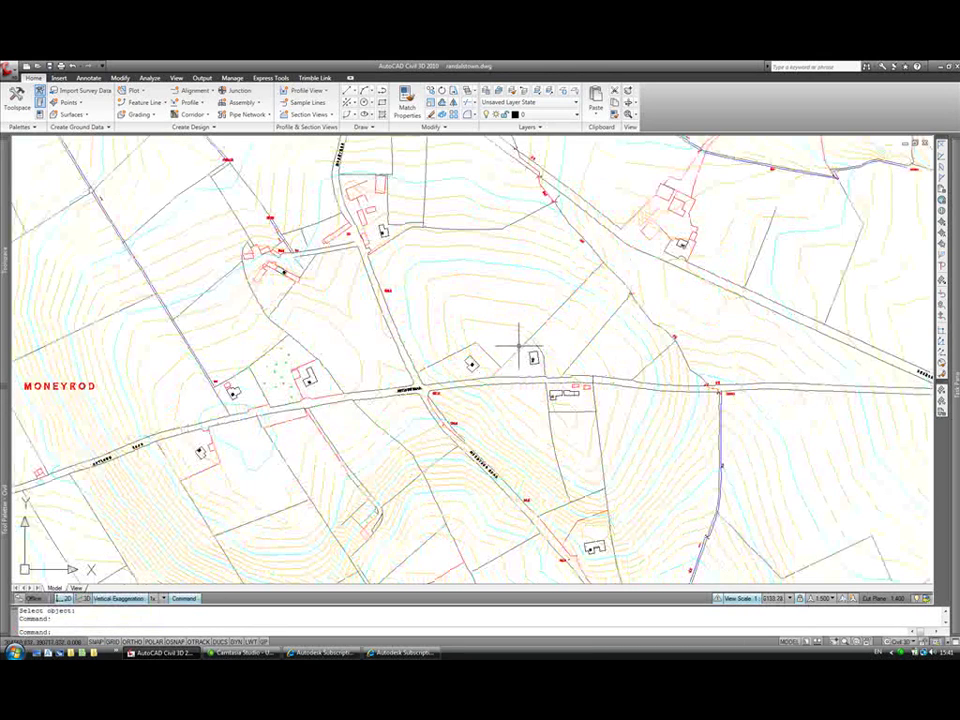
{"action": "middle_click_drag", "start_coordinate": [505, 350], "coordinate": [413, 324]}
{"action": "scroll", "coordinate": [413, 324], "scroll_direction": "up", "scroll_amount": 2}
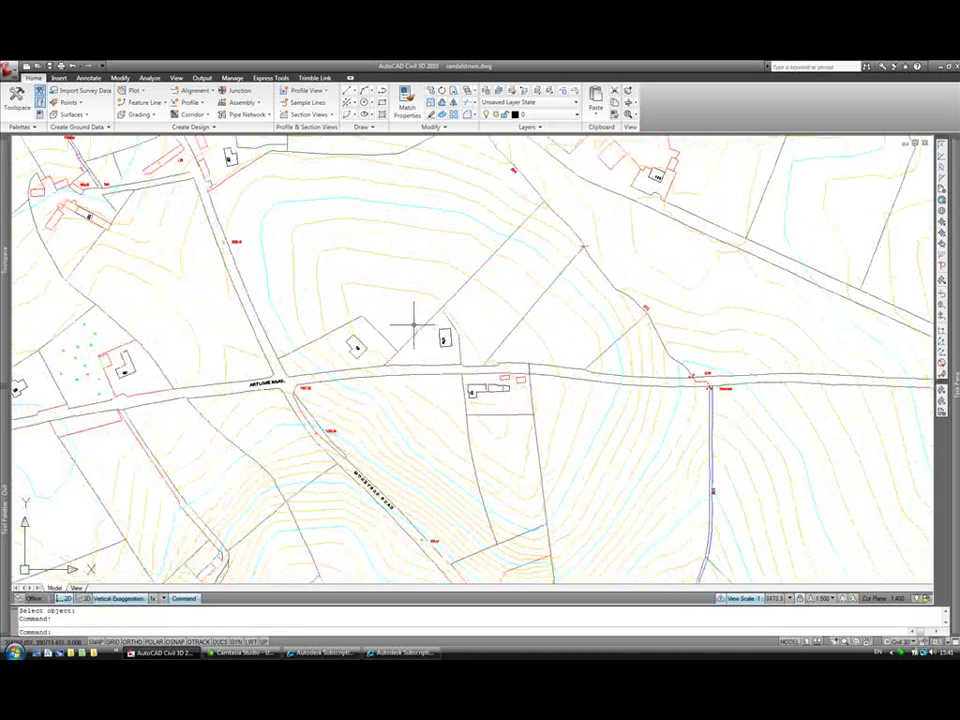
{"action": "left_click", "coordinate": [397, 264]}
{"action": "left_click", "coordinate": [381, 249]}
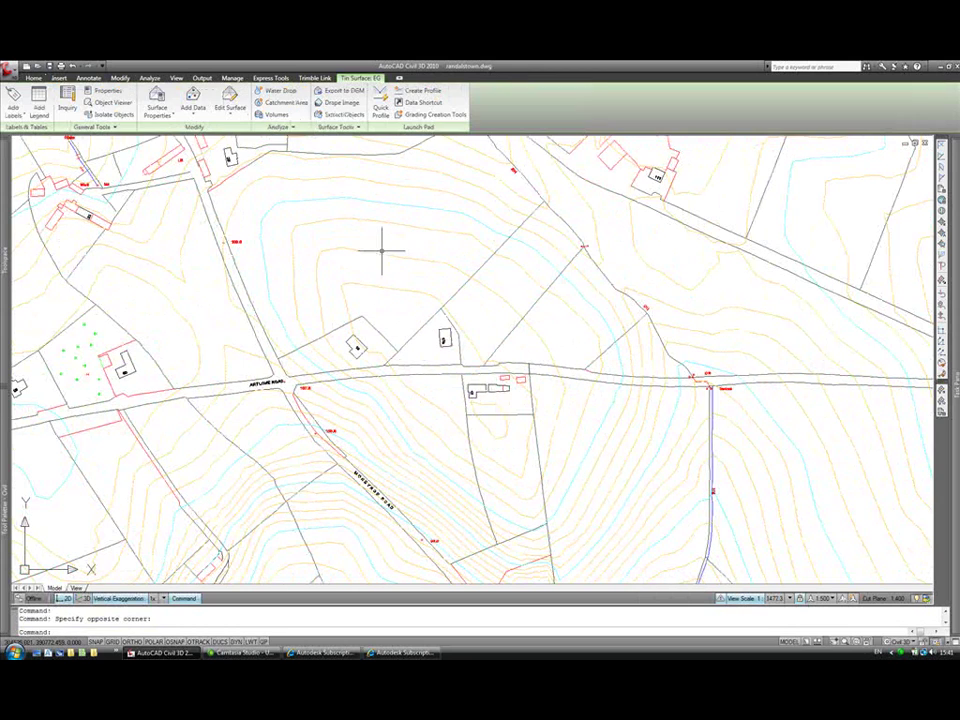
{"action": "scroll", "coordinate": [470, 272], "scroll_direction": "down", "scroll_amount": 3}
{"action": "right_click", "coordinate": [470, 272]}
{"action": "left_click", "coordinate": [504, 392]}
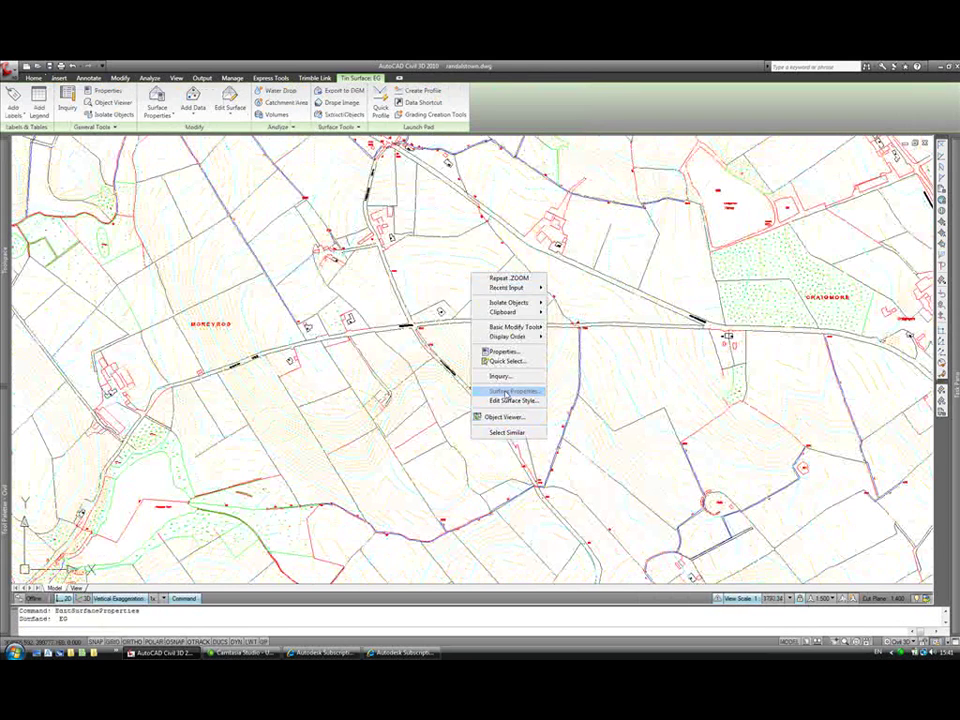
{"action": "left_click_drag", "start_coordinate": [428, 150], "coordinate": [543, 169]}
{"action": "left_click", "coordinate": [518, 289]}
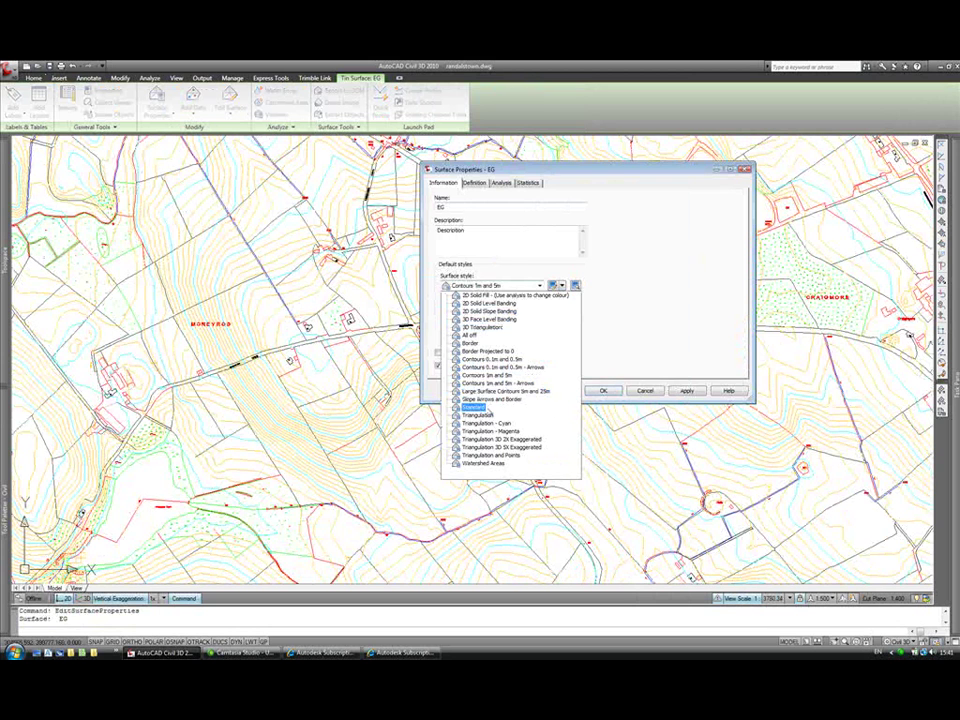
{"action": "left_click", "coordinate": [480, 415]}
{"action": "left_click", "coordinate": [682, 390]}
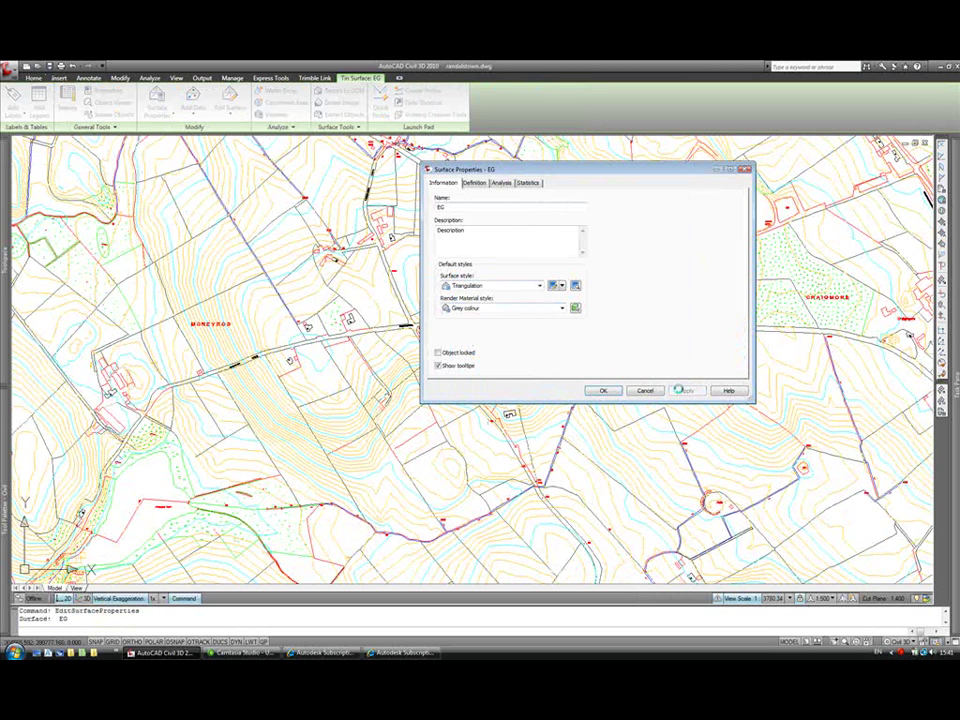
Apply the Border surface style to the EG surface.
{"action": "left_click", "coordinate": [518, 287]}
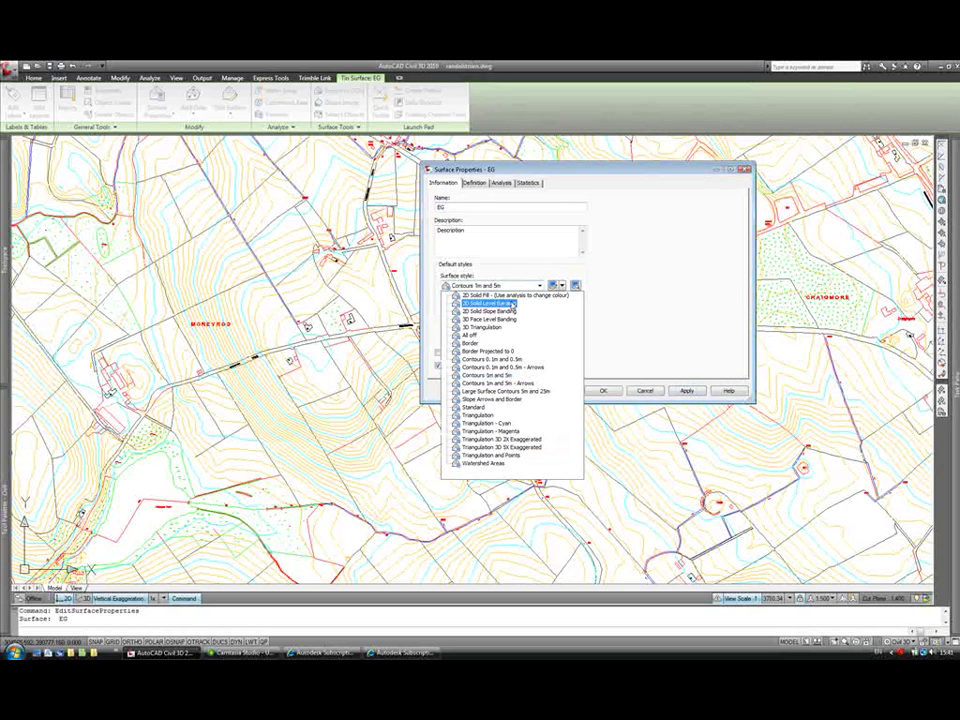
{"action": "left_click", "coordinate": [490, 359]}
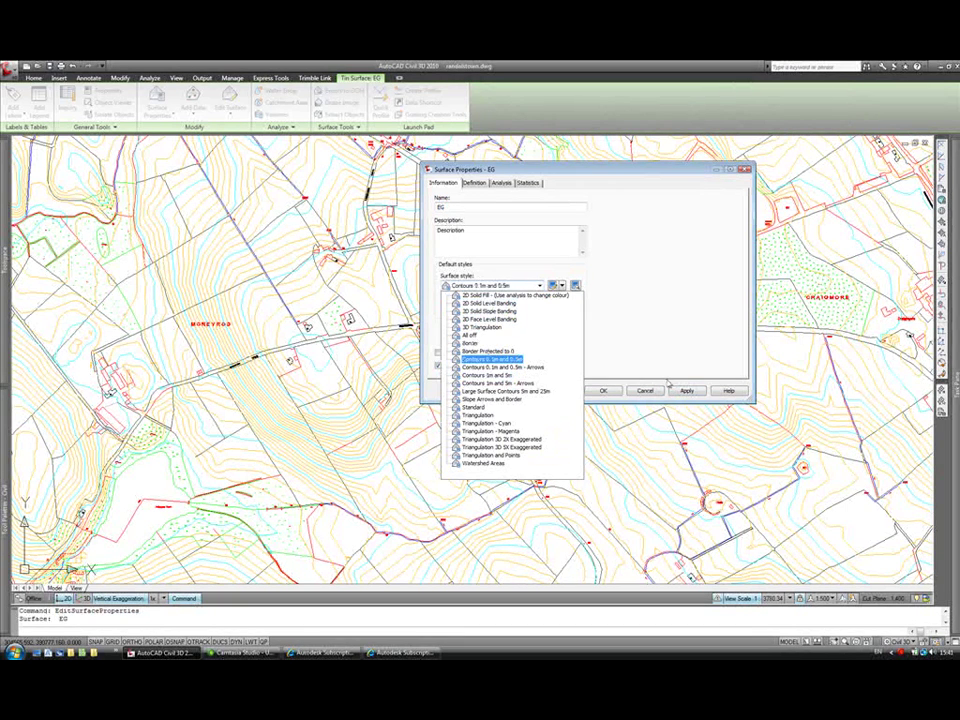
{"action": "left_click", "coordinate": [468, 345]}
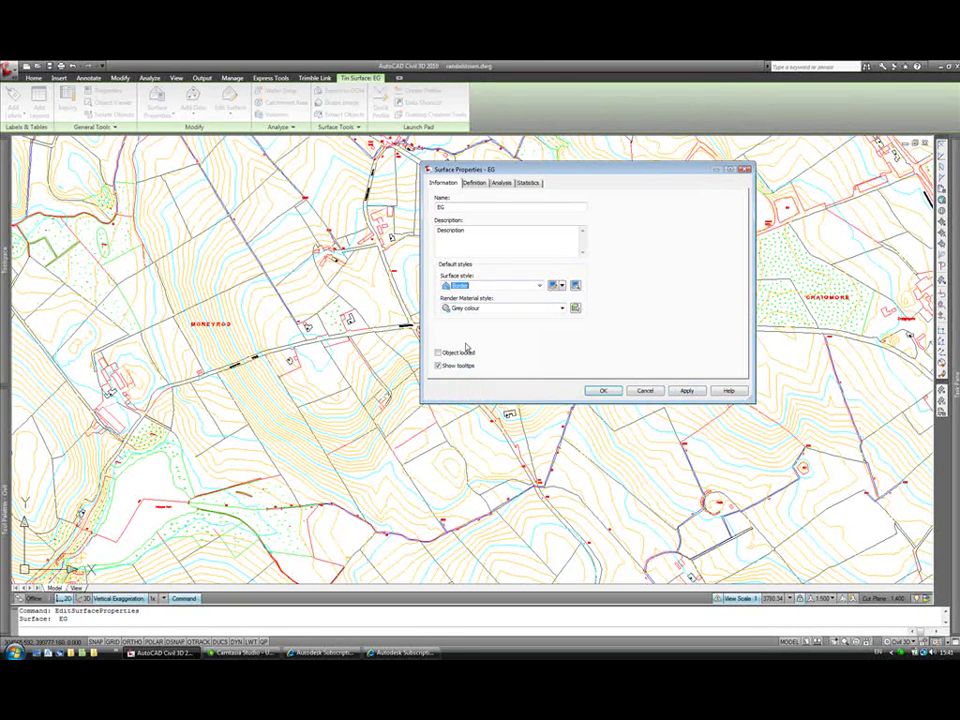
{"action": "left_click", "coordinate": [687, 391]}
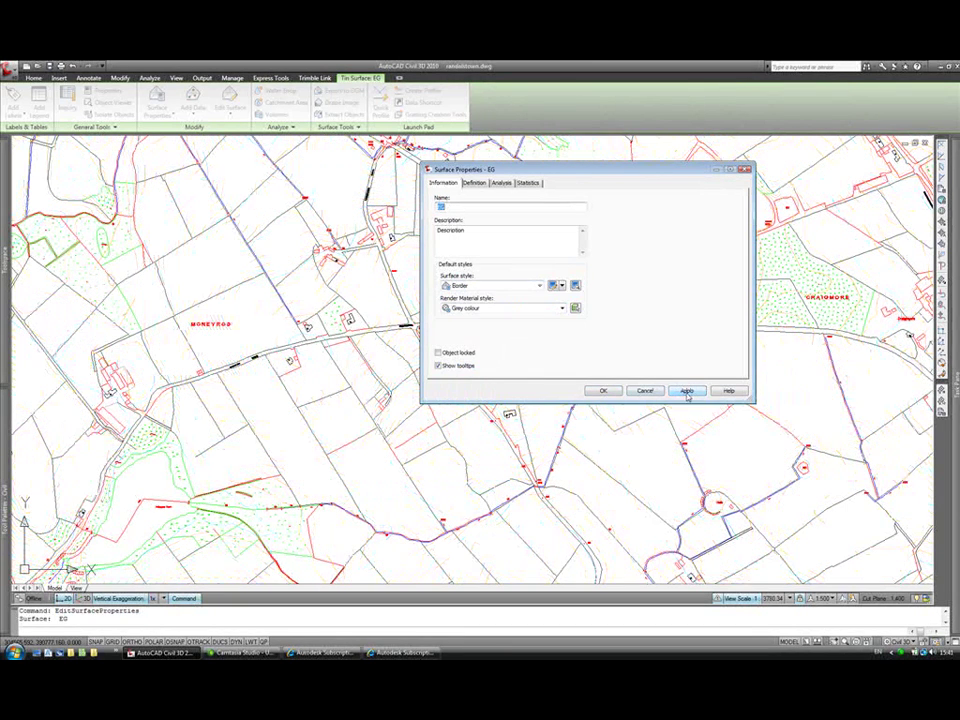
Set the EG surface style back to Contours 1m and 5m and close its properties.
{"action": "left_click", "coordinate": [540, 285]}
{"action": "left_click", "coordinate": [490, 384]}
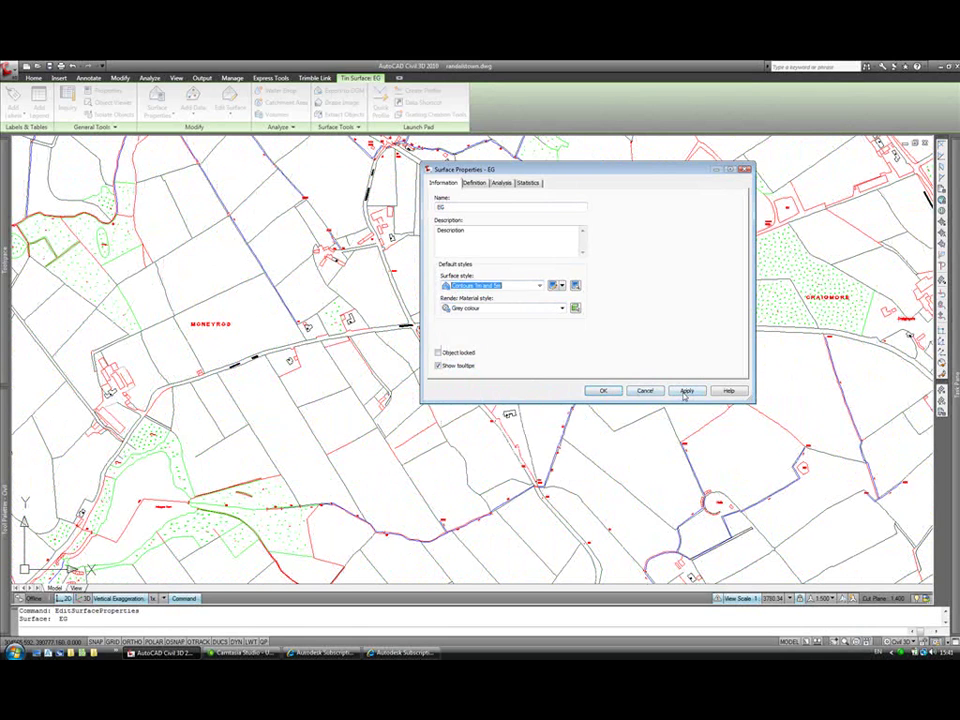
{"action": "left_click", "coordinate": [603, 390]}
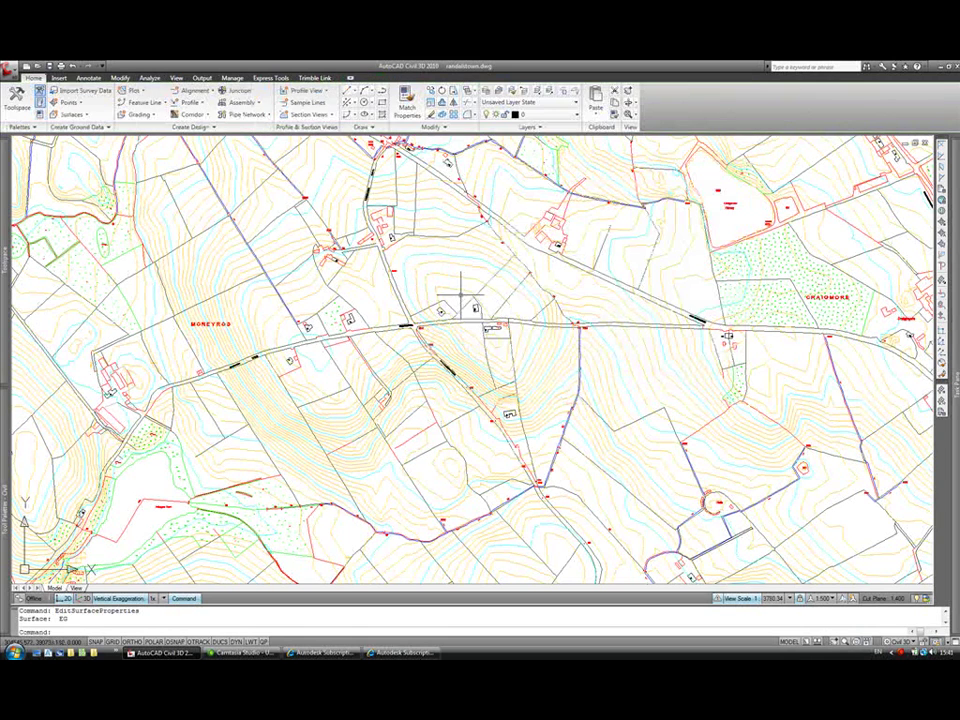
Add multiple contour labels to EG along a line running from north of the hilltop across Artlone Road.
{"action": "scroll", "coordinate": [462, 298], "scroll_direction": "up", "scroll_amount": 3}
{"action": "left_click", "coordinate": [88, 78]}
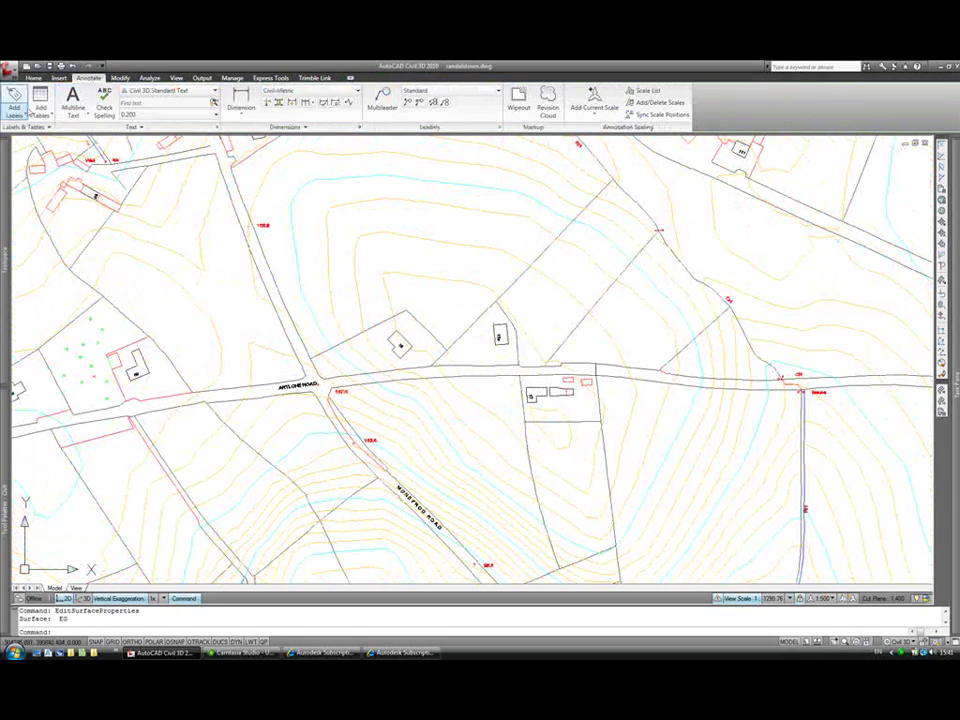
{"action": "left_click", "coordinate": [14, 107]}
{"action": "mouse_move", "coordinate": [50, 136]}
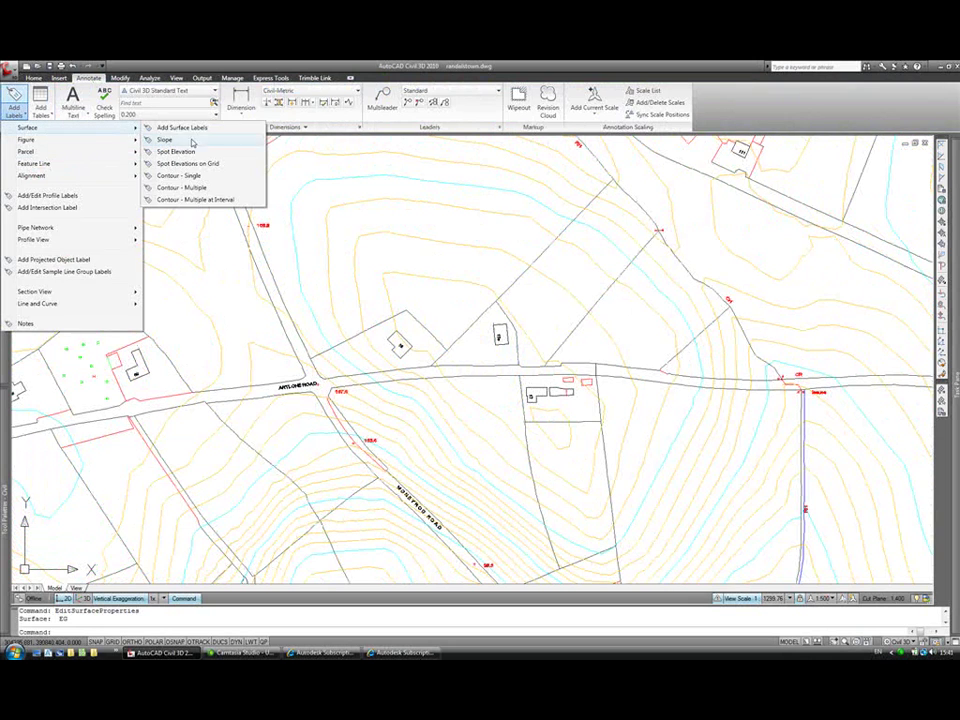
{"action": "left_click", "coordinate": [185, 190]}
{"action": "scroll", "coordinate": [377, 180], "scroll_direction": "down", "scroll_amount": 2}
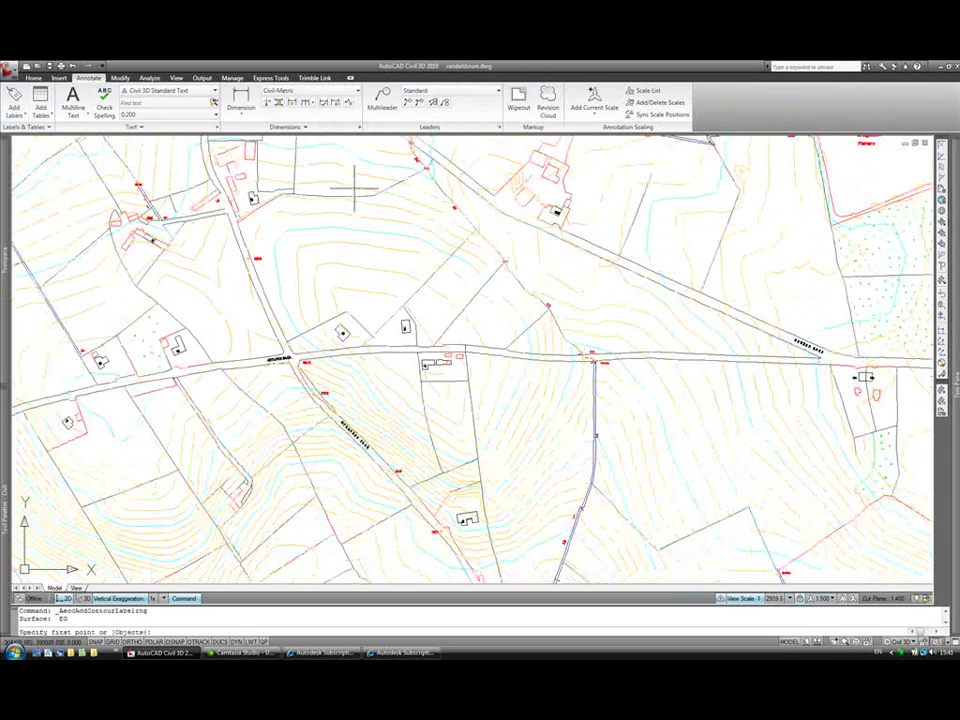
{"action": "left_click", "coordinate": [353, 188]}
{"action": "left_click", "coordinate": [380, 405]}
{"action": "key", "text": "Return"}
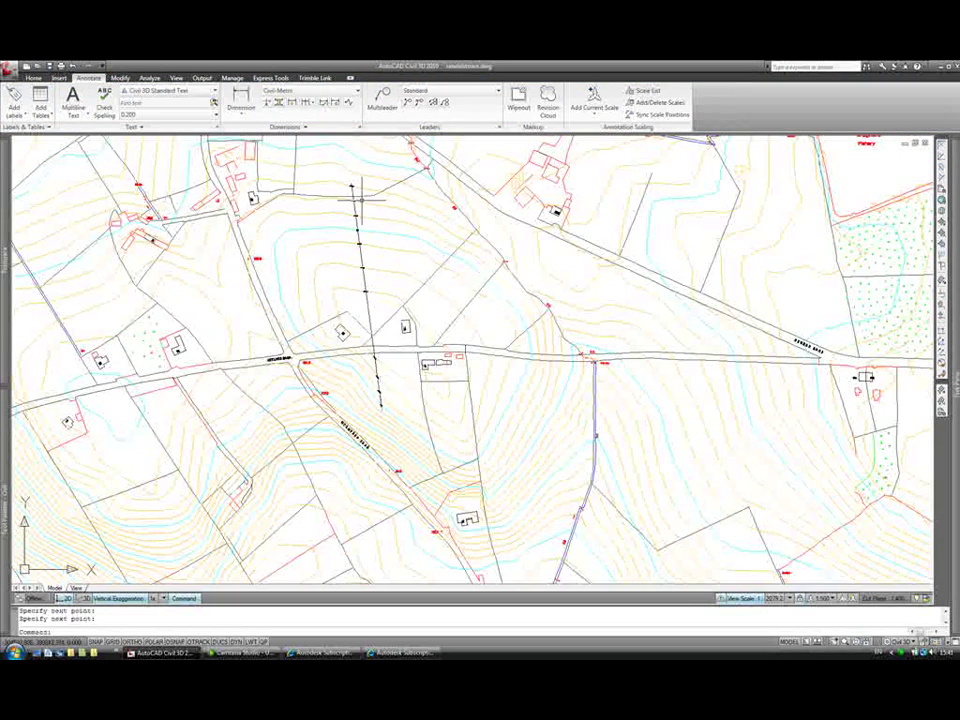
Shift the contour label line a short distance east across the hilltop contours and delete it.
{"action": "scroll", "coordinate": [358, 198], "scroll_direction": "up", "scroll_amount": 5}
{"action": "left_click", "coordinate": [347, 223]}
{"action": "middle_click_drag", "start_coordinate": [396, 381], "coordinate": [373, 347]}
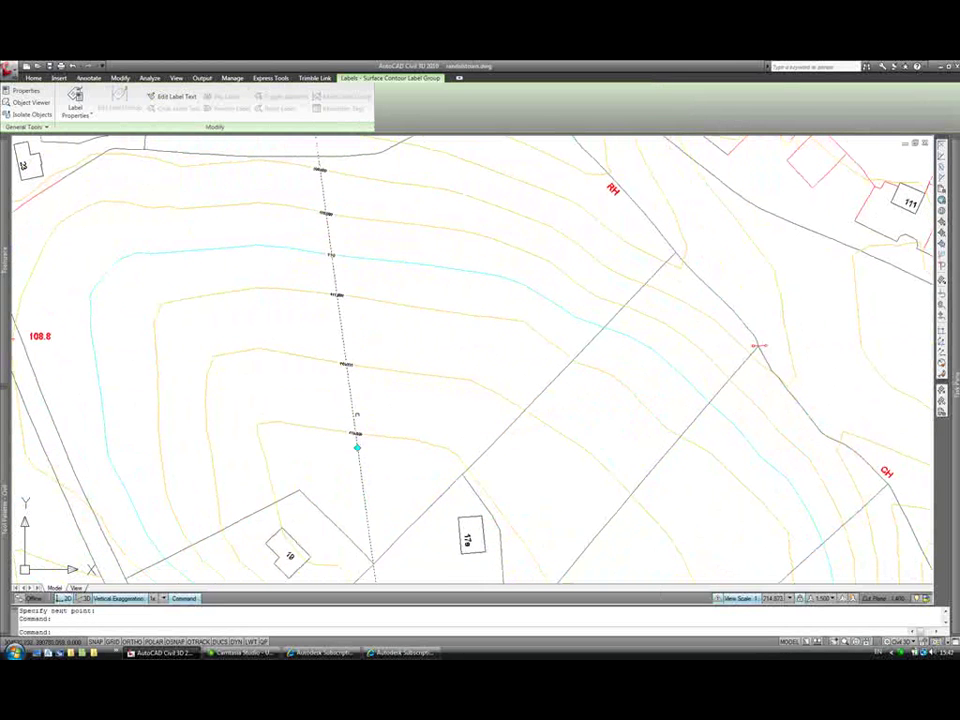
{"action": "left_click", "coordinate": [357, 447]}
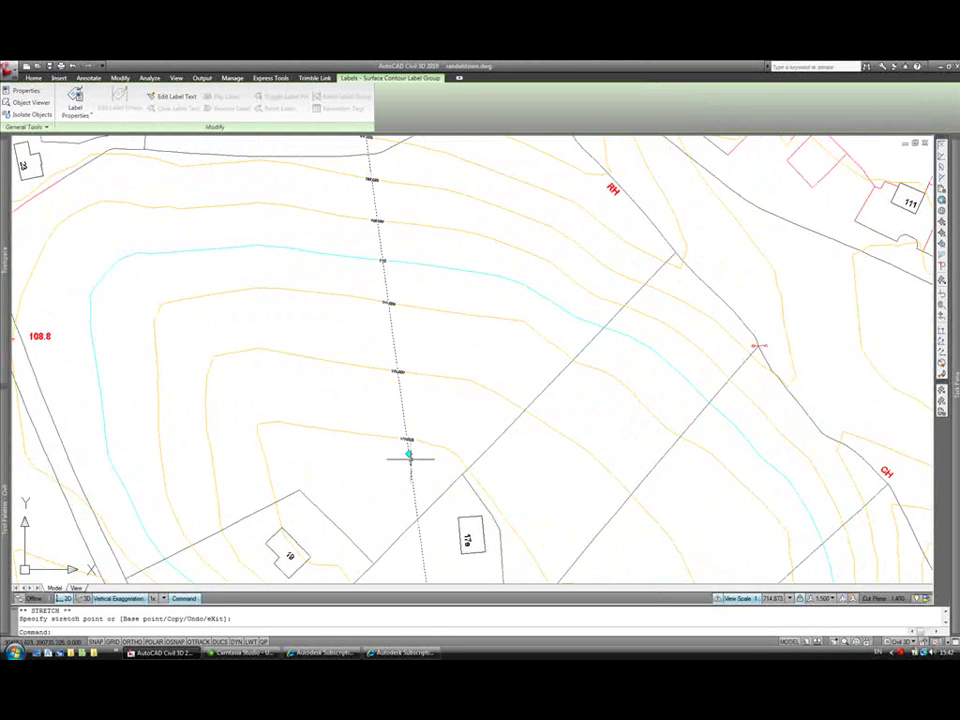
{"action": "left_click", "coordinate": [363, 458]}
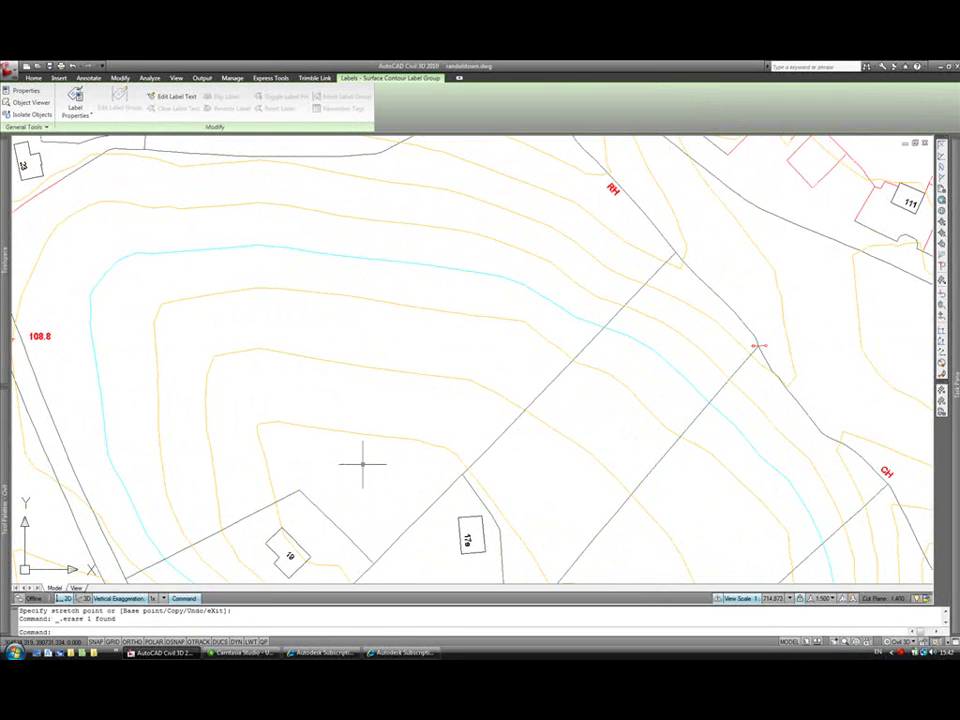
{"action": "key", "text": "Delete"}
Add spot elevation labels to EG on both sides of the road west of the CR mark and one north of it to the east.
{"action": "scroll", "coordinate": [364, 448], "scroll_direction": "down", "scroll_amount": 9}
{"action": "scroll", "coordinate": [478, 504], "scroll_direction": "up", "scroll_amount": 5}
{"action": "scroll", "coordinate": [478, 505], "scroll_direction": "up", "scroll_amount": 2}
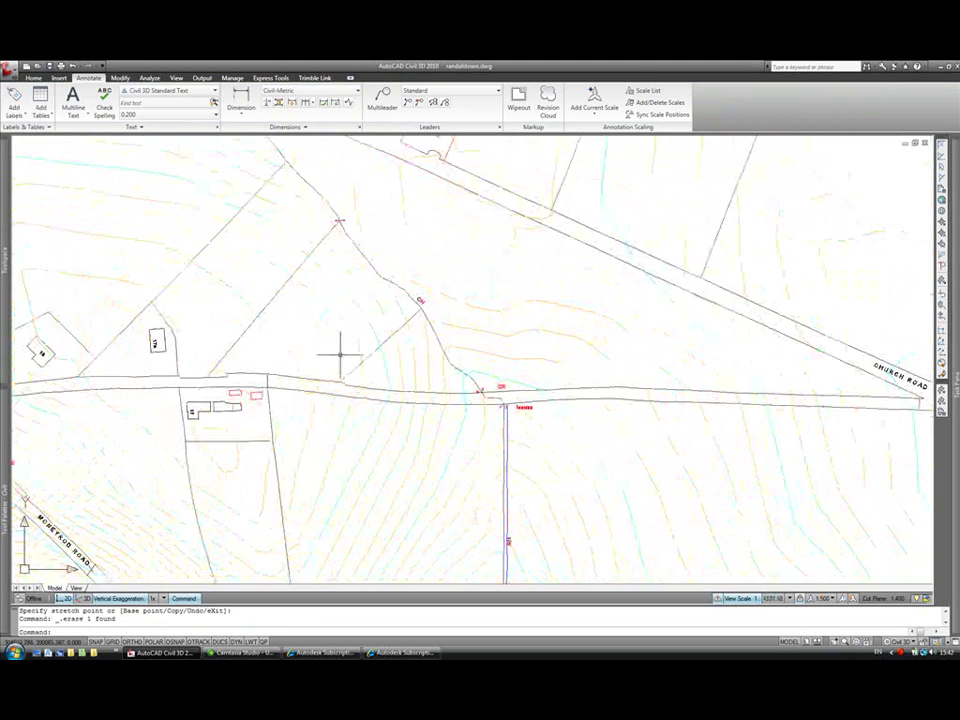
{"action": "left_click", "coordinate": [15, 100]}
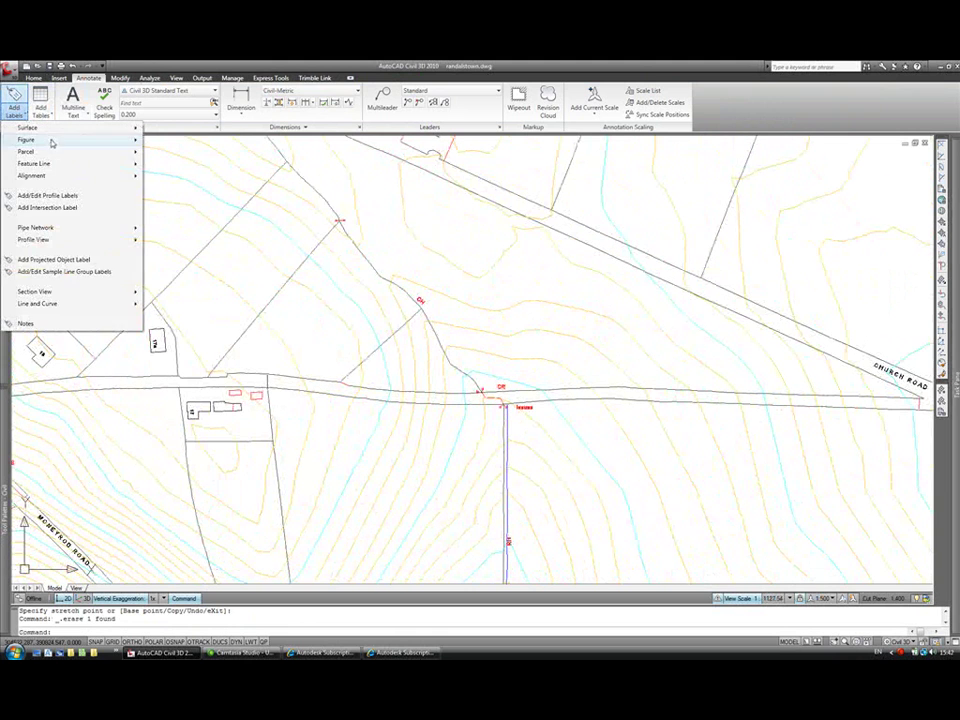
{"action": "mouse_move", "coordinate": [60, 127]}
{"action": "left_click", "coordinate": [185, 152]}
{"action": "scroll", "coordinate": [439, 405], "scroll_direction": "up", "scroll_amount": 3}
{"action": "left_click", "coordinate": [432, 355]}
{"action": "left_click", "coordinate": [416, 454]}
{"action": "left_click", "coordinate": [722, 324]}
Place three more spot elevation labels alternating south and north of the road between Issues and Church Road.
{"action": "scroll", "coordinate": [474, 388], "scroll_direction": "down", "scroll_amount": 4}
{"action": "scroll", "coordinate": [474, 388], "scroll_direction": "up", "scroll_amount": 2}
{"action": "left_click", "coordinate": [478, 386]}
{"action": "left_click", "coordinate": [624, 332]}
{"action": "middle_click_drag", "start_coordinate": [769, 420], "coordinate": [452, 418]}
{"action": "left_click", "coordinate": [486, 386]}
{"action": "key", "text": "Escape"}
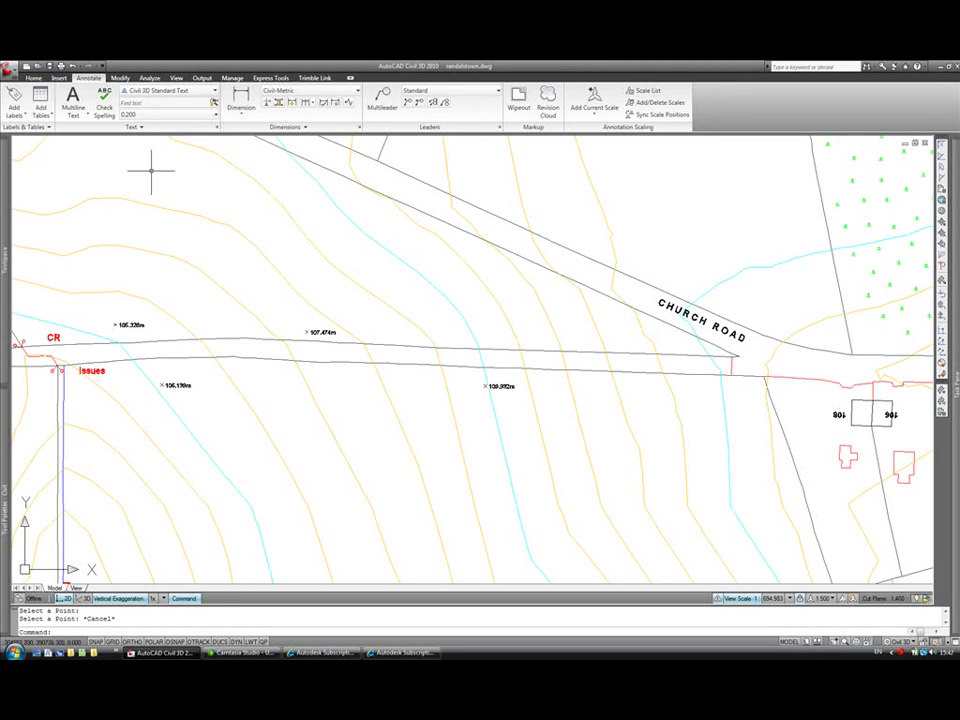
Trace four water drop paths on EG from points north and south of the road east of the stream.
{"action": "left_click", "coordinate": [150, 77]}
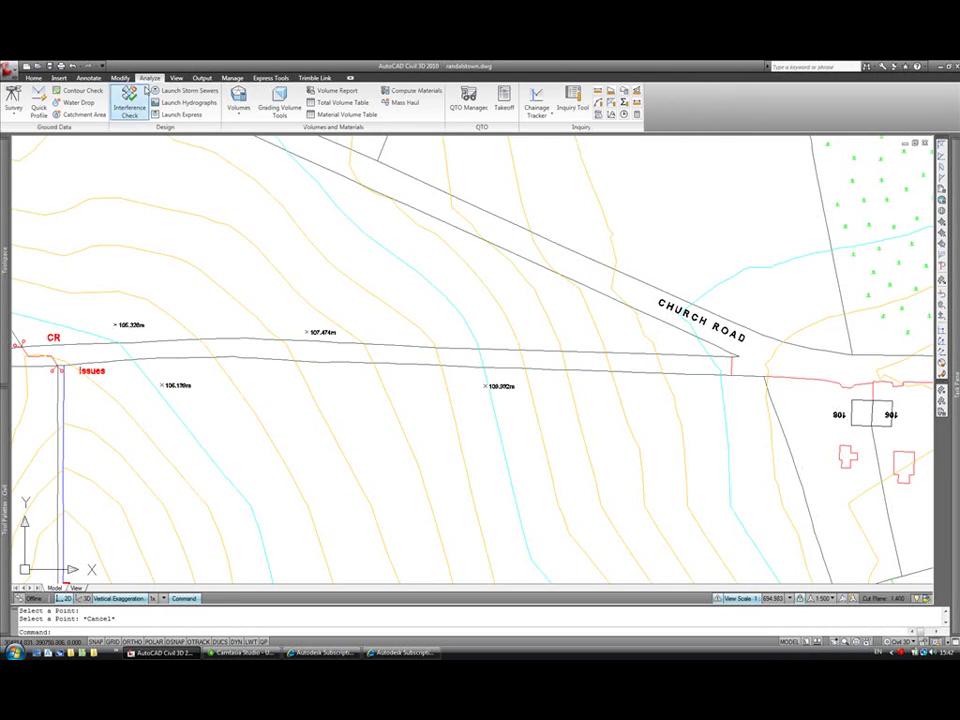
{"action": "left_click", "coordinate": [76, 102]}
{"action": "left_click", "coordinate": [447, 445]}
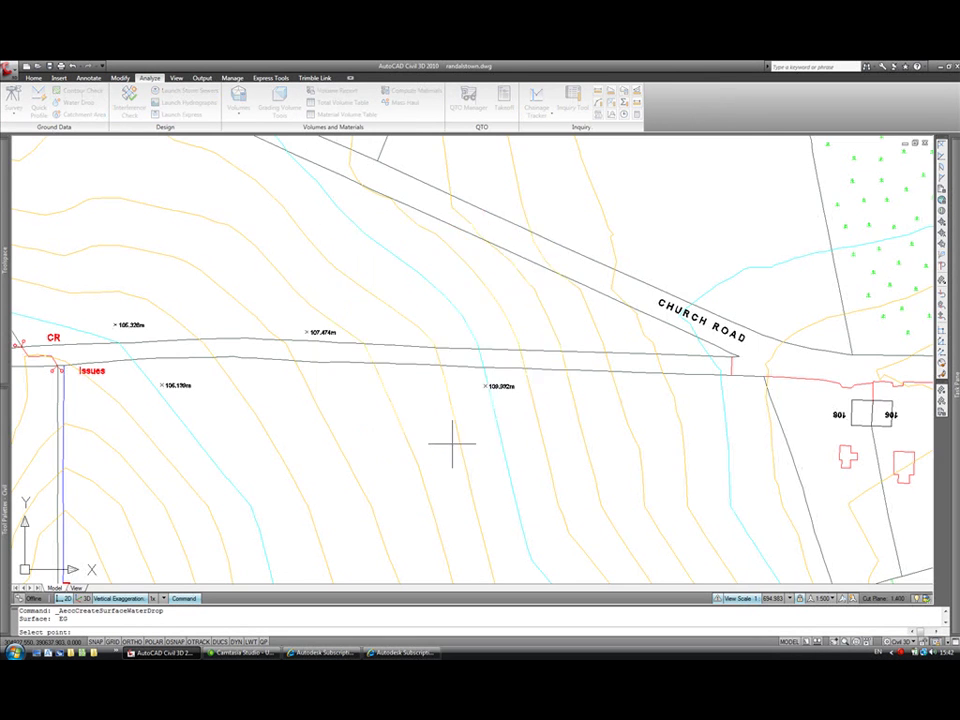
{"action": "scroll", "coordinate": [450, 420], "scroll_direction": "down", "scroll_amount": 3}
{"action": "middle_click_drag", "start_coordinate": [443, 392], "coordinate": [529, 274]}
{"action": "left_click", "coordinate": [444, 217]}
{"action": "left_click", "coordinate": [509, 269]}
{"action": "middle_click_drag", "start_coordinate": [660, 309], "coordinate": [488, 398]}
{"action": "left_click", "coordinate": [521, 332]}
{"action": "middle_click_drag", "start_coordinate": [705, 379], "coordinate": [583, 369]}
{"action": "left_click", "coordinate": [680, 347]}
Trace further water drop paths on EG from beside house 17a and from Artlone Road near the Moneyrod Road junction.
{"action": "middle_click_drag", "start_coordinate": [413, 361], "coordinate": [831, 361]}
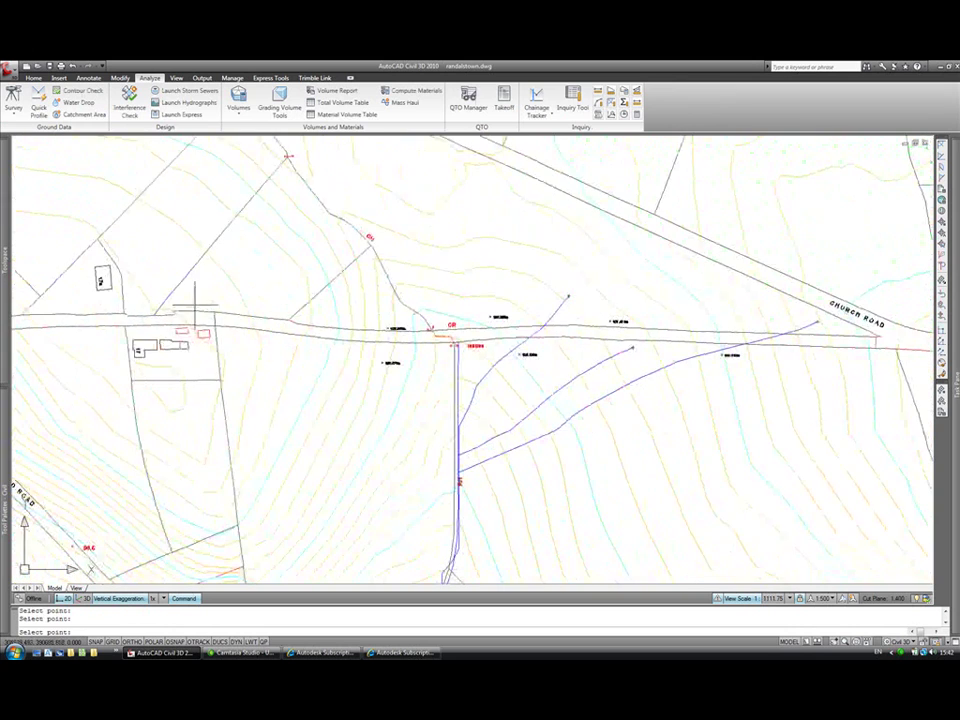
{"action": "middle_click_drag", "start_coordinate": [283, 320], "coordinate": [516, 335]}
{"action": "left_click", "coordinate": [304, 321]}
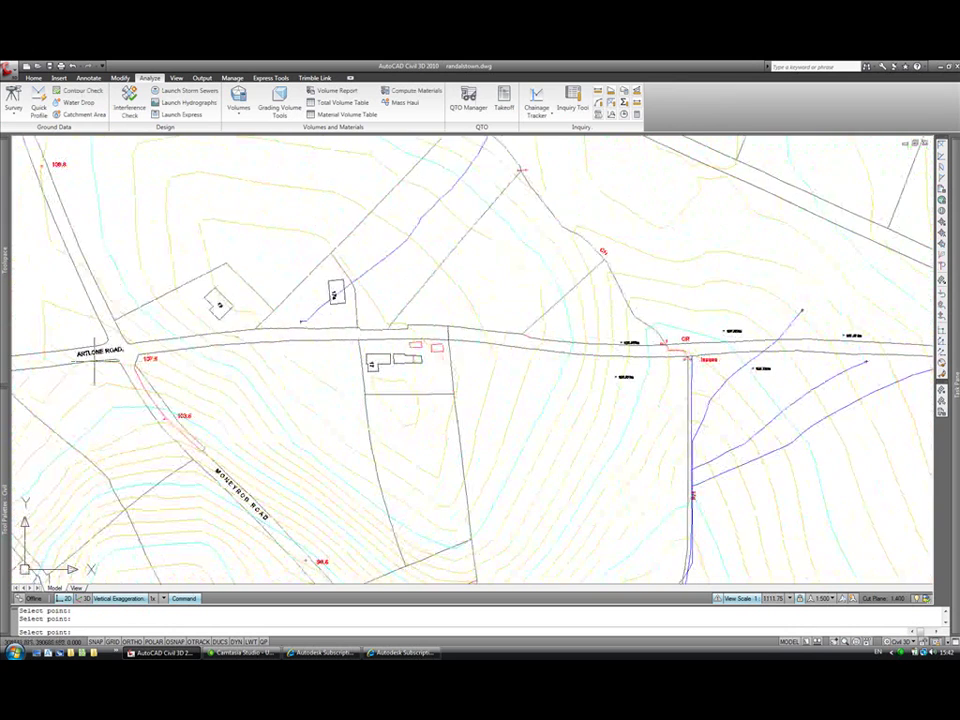
{"action": "scroll", "coordinate": [310, 360], "scroll_direction": "down", "scroll_amount": 2}
{"action": "scroll", "coordinate": [291, 372], "scroll_direction": "down", "scroll_amount": 1}
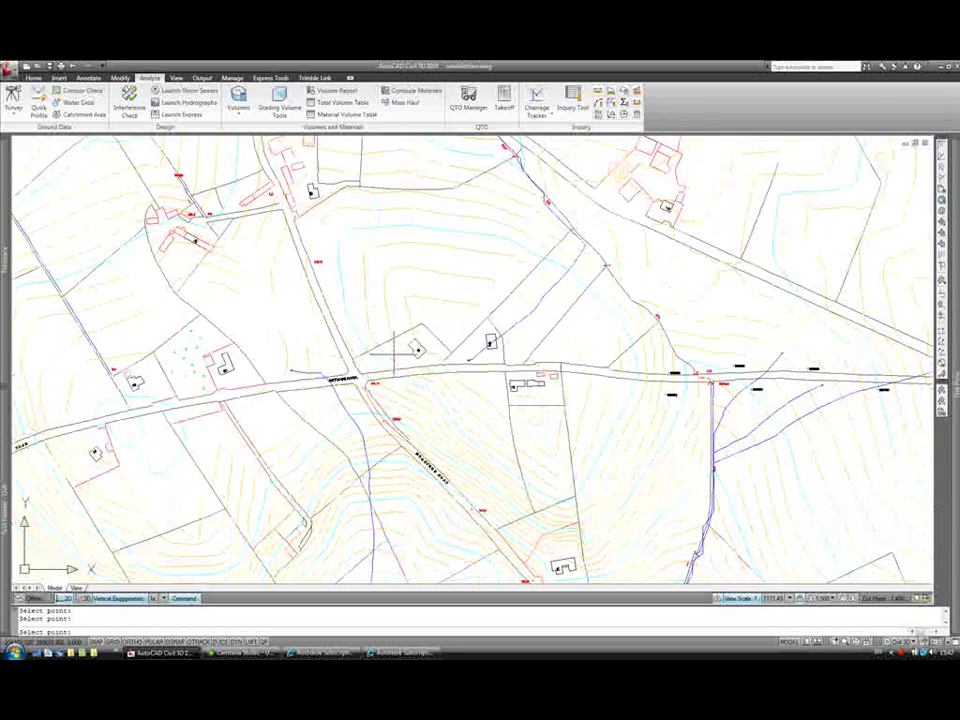
{"action": "key", "text": "Return"}
Start a new centerline alignment layout and name it Design Road A.
{"action": "middle_click_drag", "start_coordinate": [682, 394], "coordinate": [424, 361]}
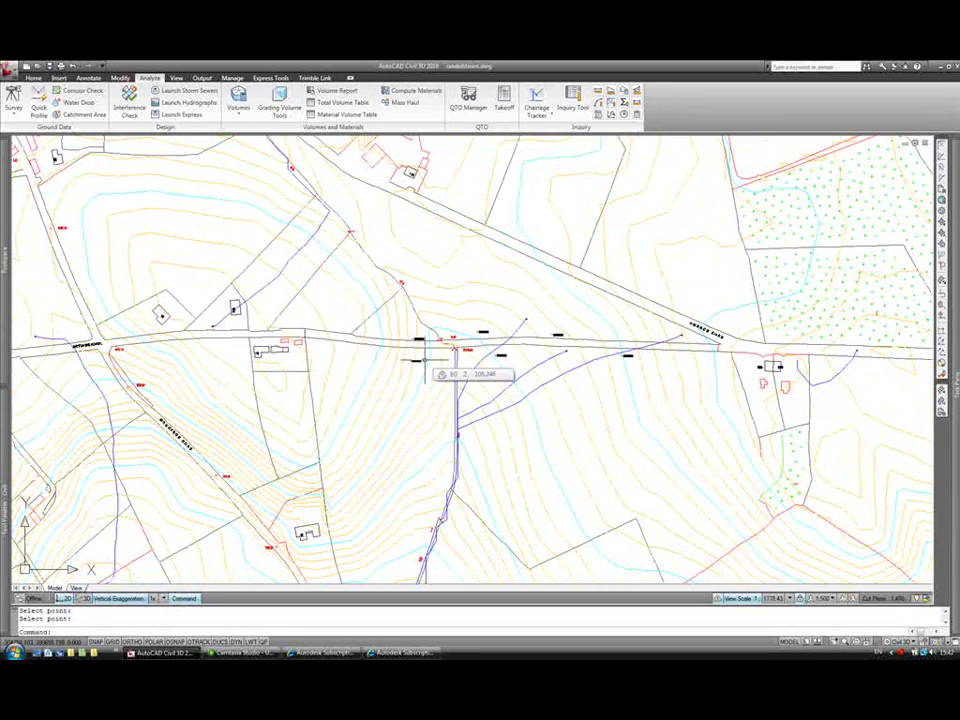
{"action": "left_click", "coordinate": [33, 77]}
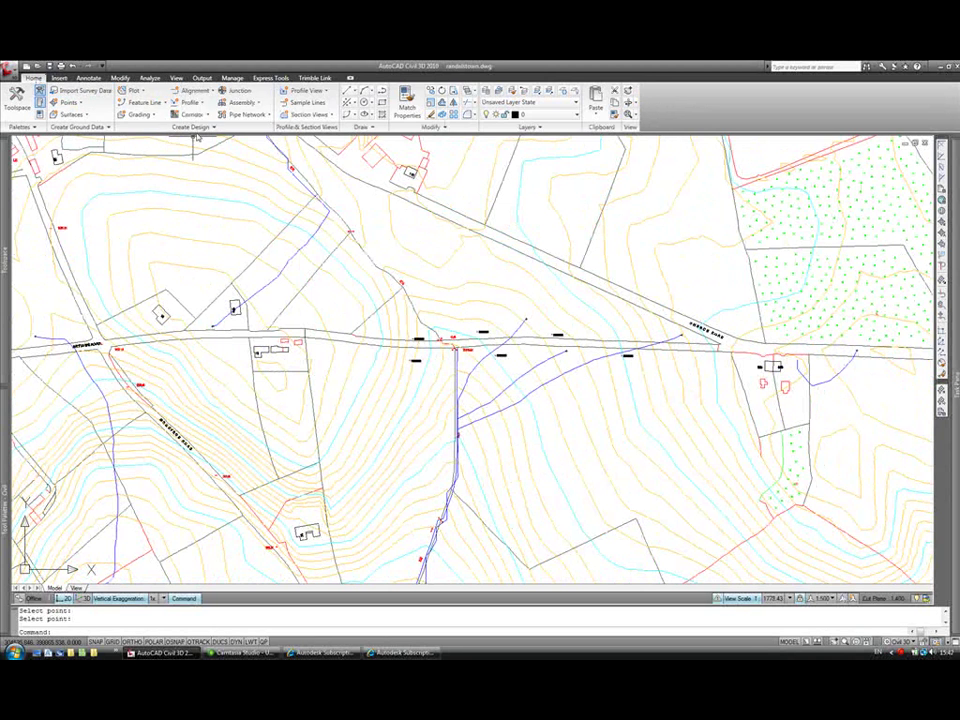
{"action": "left_click", "coordinate": [197, 90]}
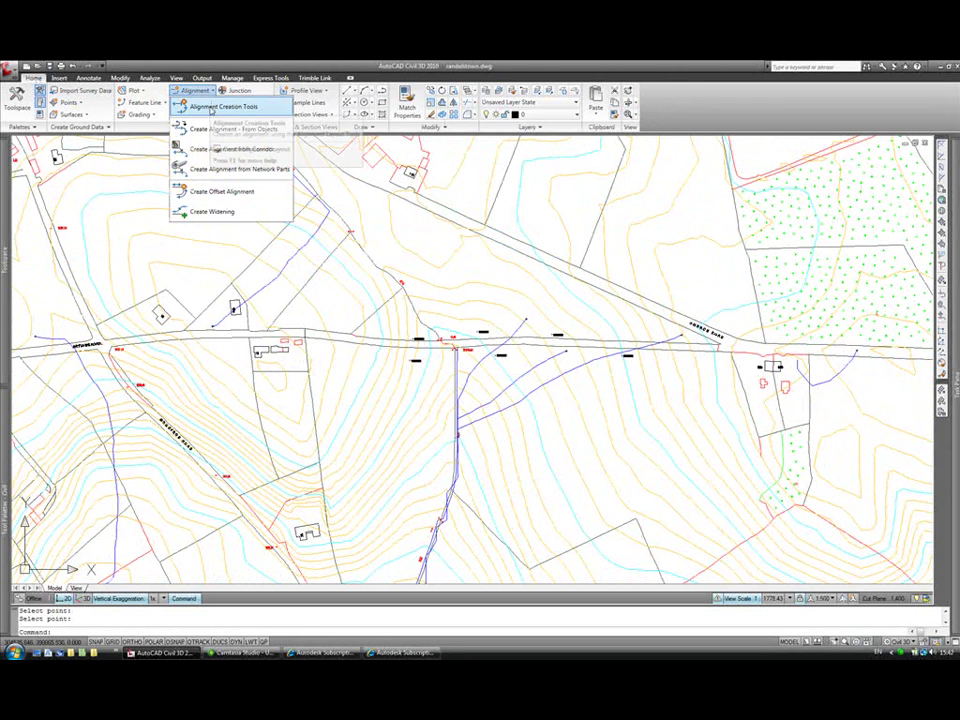
{"action": "left_click", "coordinate": [211, 106]}
{"action": "left_click_drag", "start_coordinate": [432, 121], "coordinate": [245, 120]}
{"action": "type", "text": "Design Road A"}
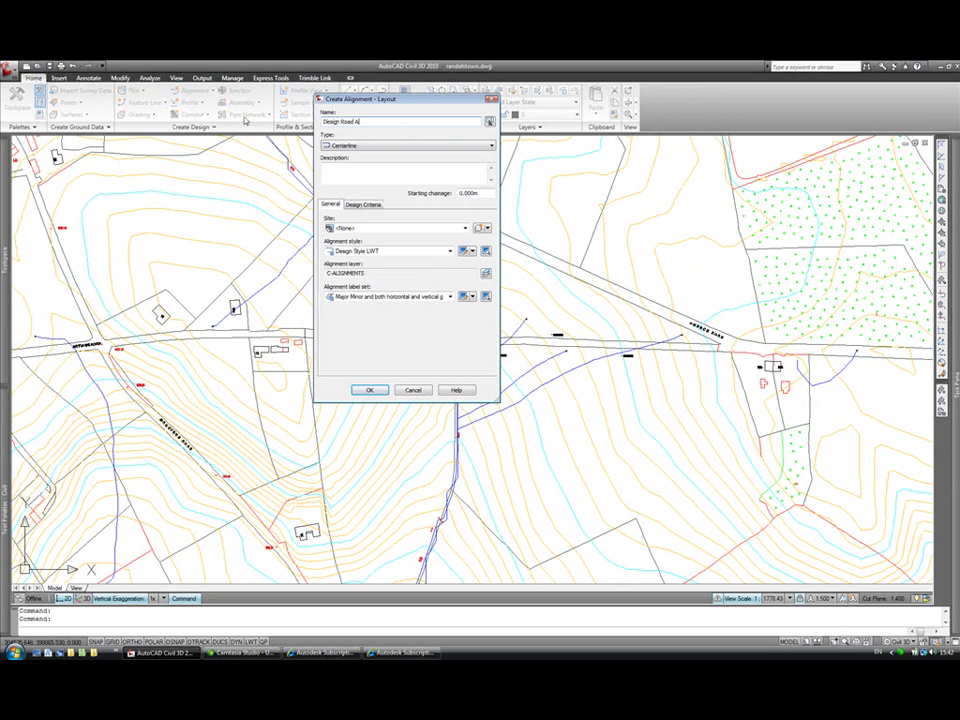
Enable criteria-based design with the TD 93a standards check set, set the starting design speed to 50 km/h, and create the alignment.
{"action": "left_click", "coordinate": [356, 207]}
{"action": "left_click", "coordinate": [327, 241]}
{"action": "left_click", "coordinate": [328, 341]}
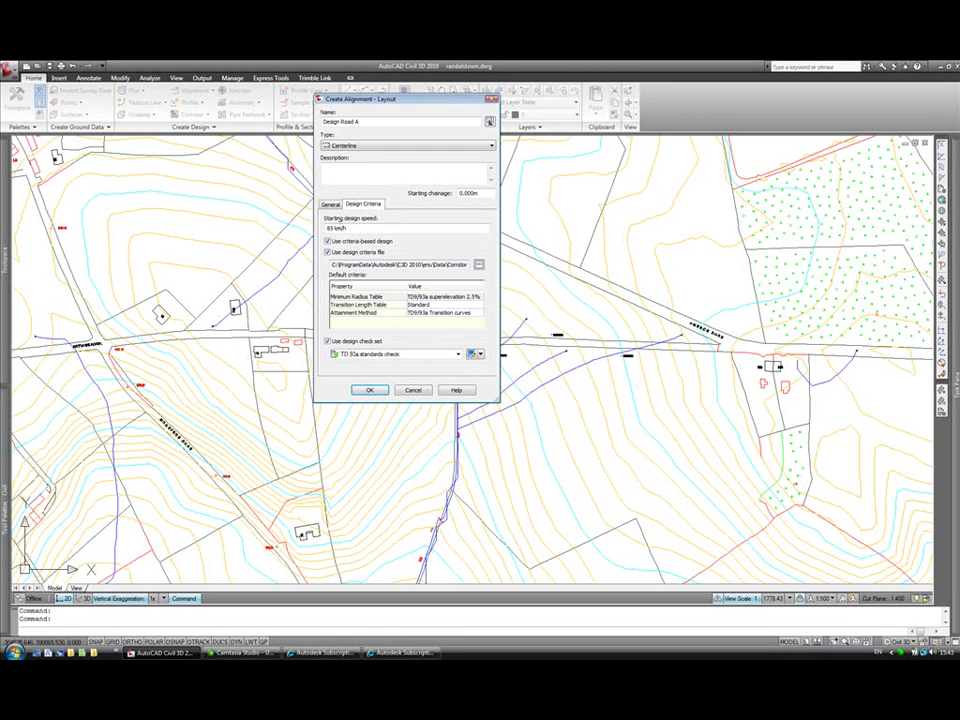
{"action": "left_click_drag", "start_coordinate": [344, 228], "coordinate": [307, 235]}
{"action": "left_click", "coordinate": [370, 389]}
Draw Design Road A as straights with a curve from Moneyrod Road northeast to the main road just west of the Church Road junction.
{"action": "left_click", "coordinate": [314, 218]}
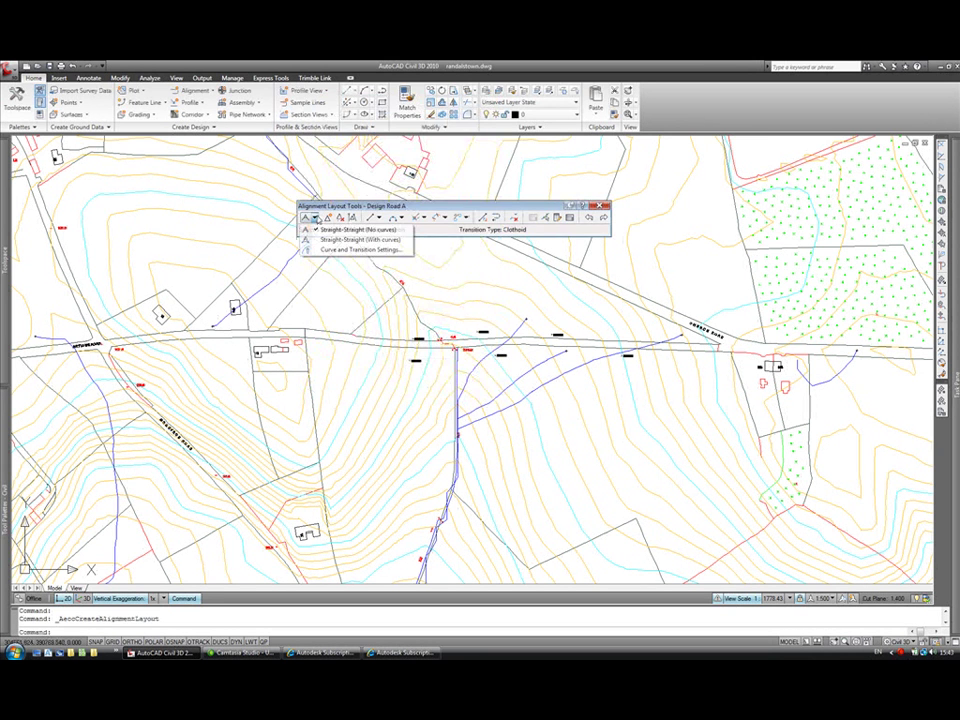
{"action": "left_click", "coordinate": [318, 241]}
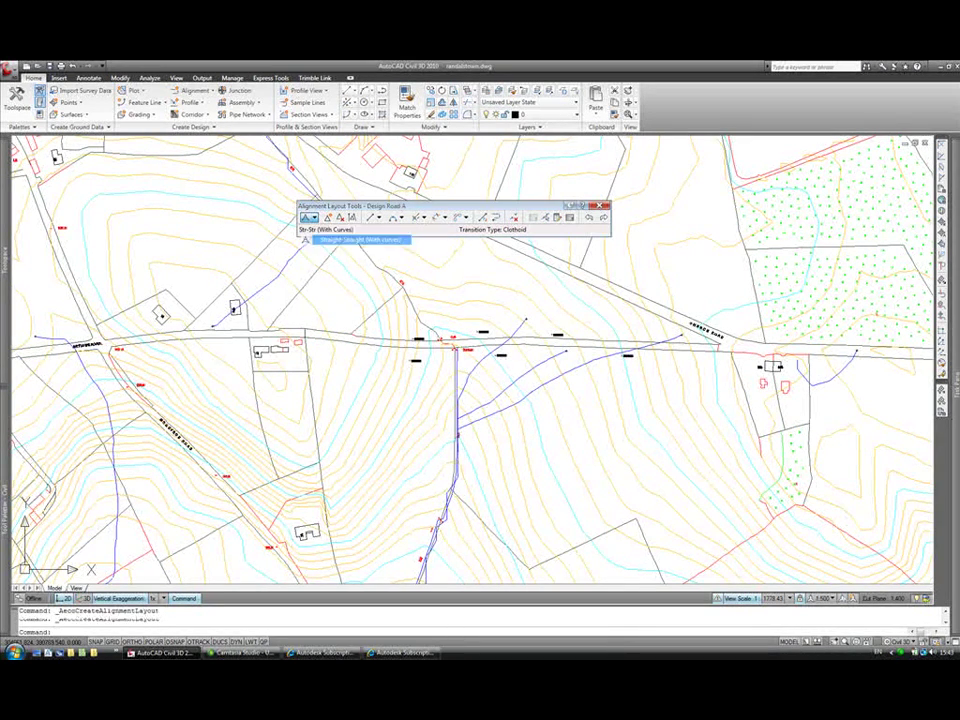
{"action": "scroll", "coordinate": [440, 360], "scroll_direction": "down", "scroll_amount": 3}
{"action": "scroll", "coordinate": [317, 414], "scroll_direction": "up", "scroll_amount": 5}
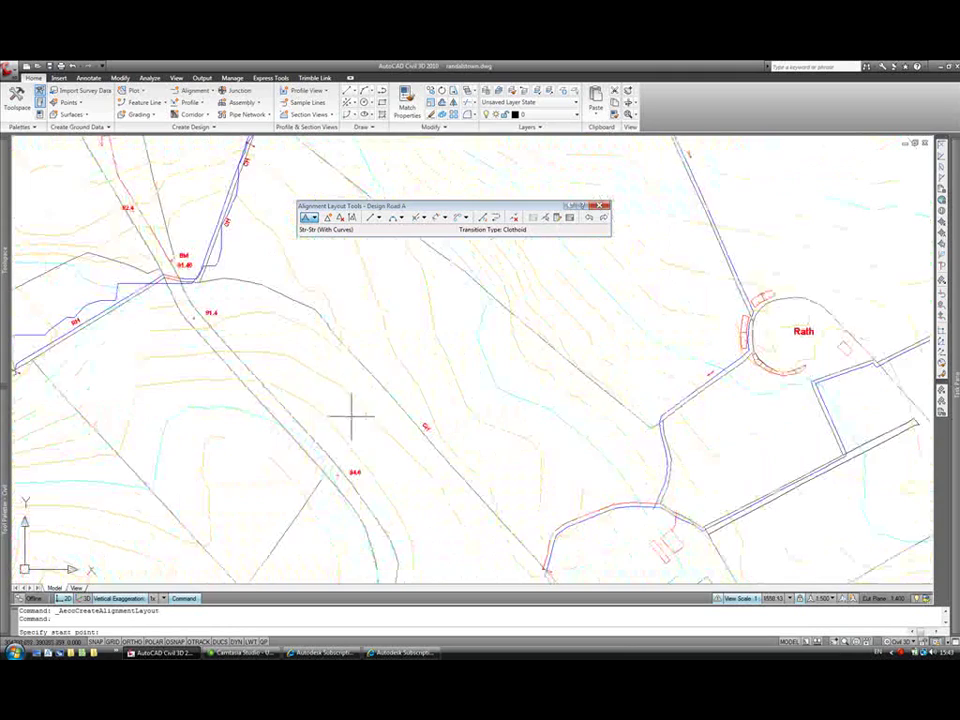
{"action": "left_click", "coordinate": [343, 379]}
{"action": "scroll", "coordinate": [334, 422], "scroll_direction": "down", "scroll_amount": 3}
{"action": "middle_click_drag", "start_coordinate": [335, 422], "coordinate": [326, 438]}
{"action": "middle_click_drag", "start_coordinate": [380, 386], "coordinate": [336, 459]}
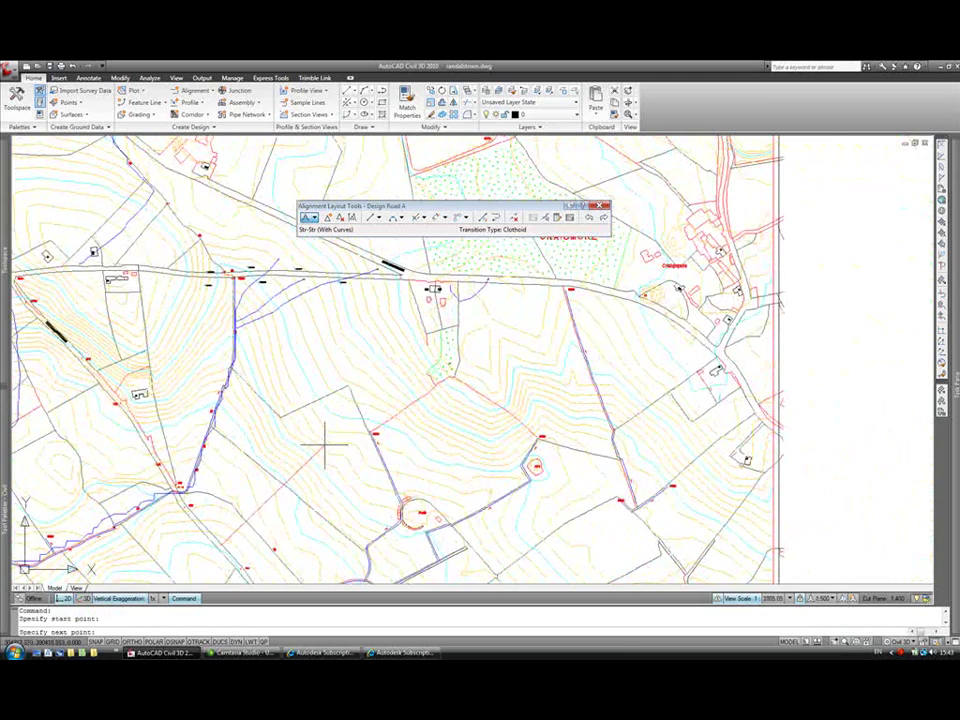
{"action": "left_click", "coordinate": [328, 444]}
{"action": "scroll", "coordinate": [343, 281], "scroll_direction": "up", "scroll_amount": 3}
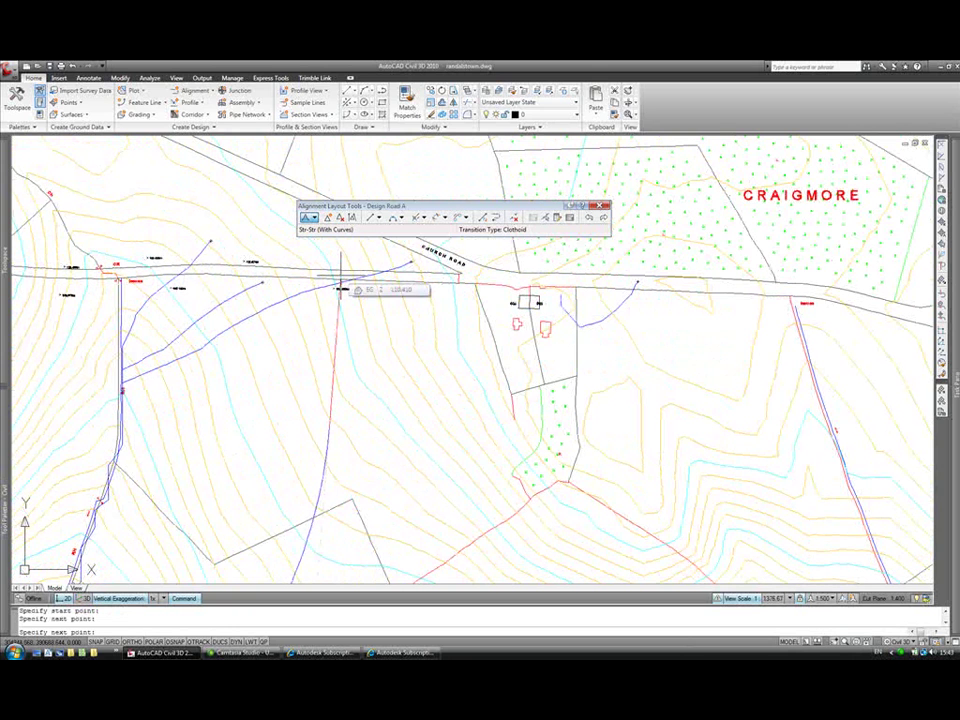
{"action": "key", "text": "Return"}
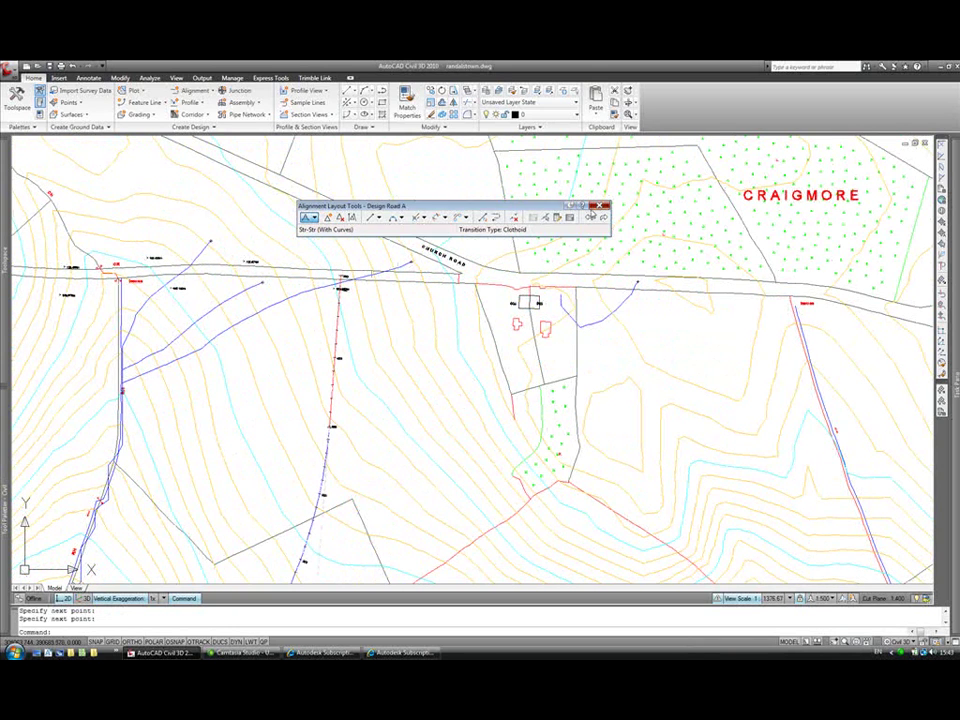
{"action": "key", "text": "Escape"}
{"action": "key", "text": "Escape"}
Move the intersection point of Design Road A slightly to the southeast.
{"action": "middle_click_drag", "start_coordinate": [386, 437], "coordinate": [435, 255]}
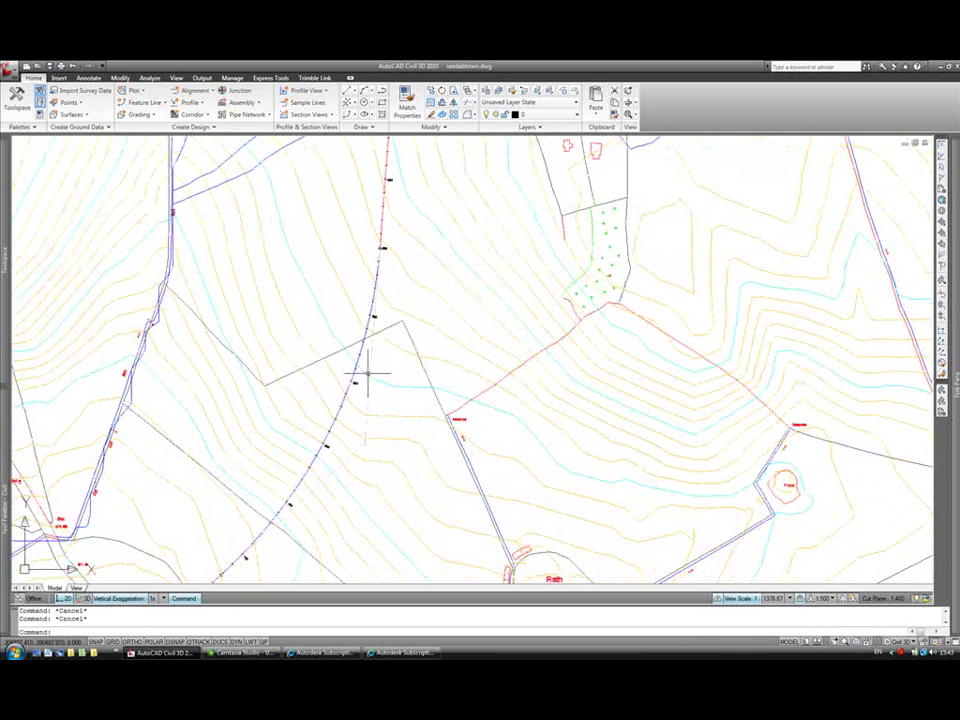
{"action": "scroll", "coordinate": [368, 373], "scroll_direction": "down", "scroll_amount": 3}
{"action": "scroll", "coordinate": [365, 395], "scroll_direction": "up", "scroll_amount": 2}
{"action": "left_click", "coordinate": [359, 422]}
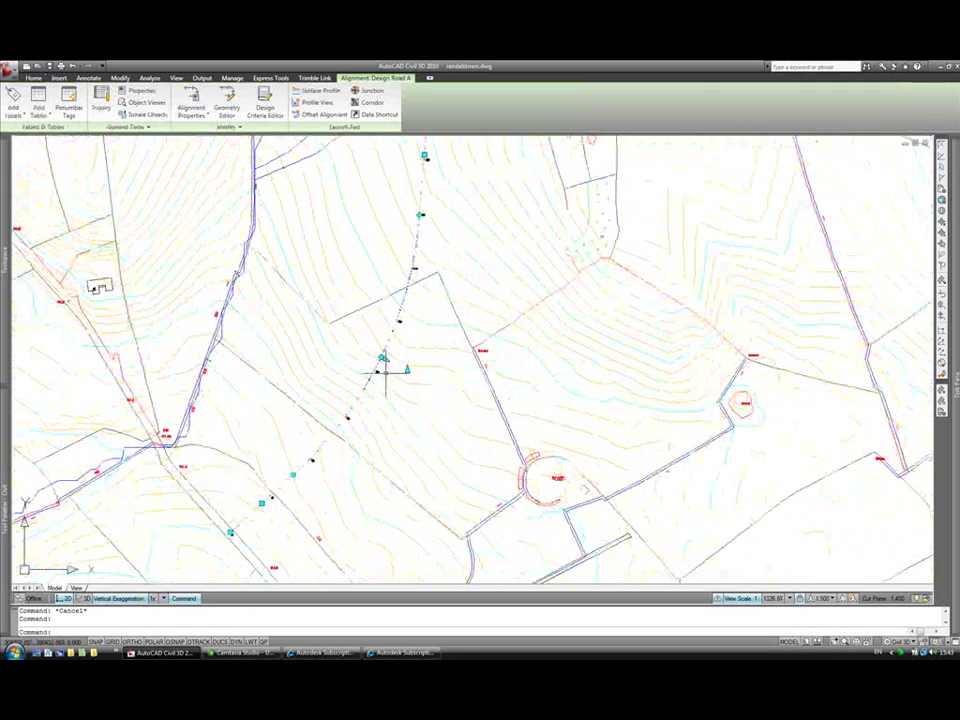
{"action": "scroll", "coordinate": [385, 372], "scroll_direction": "up", "scroll_amount": 3}
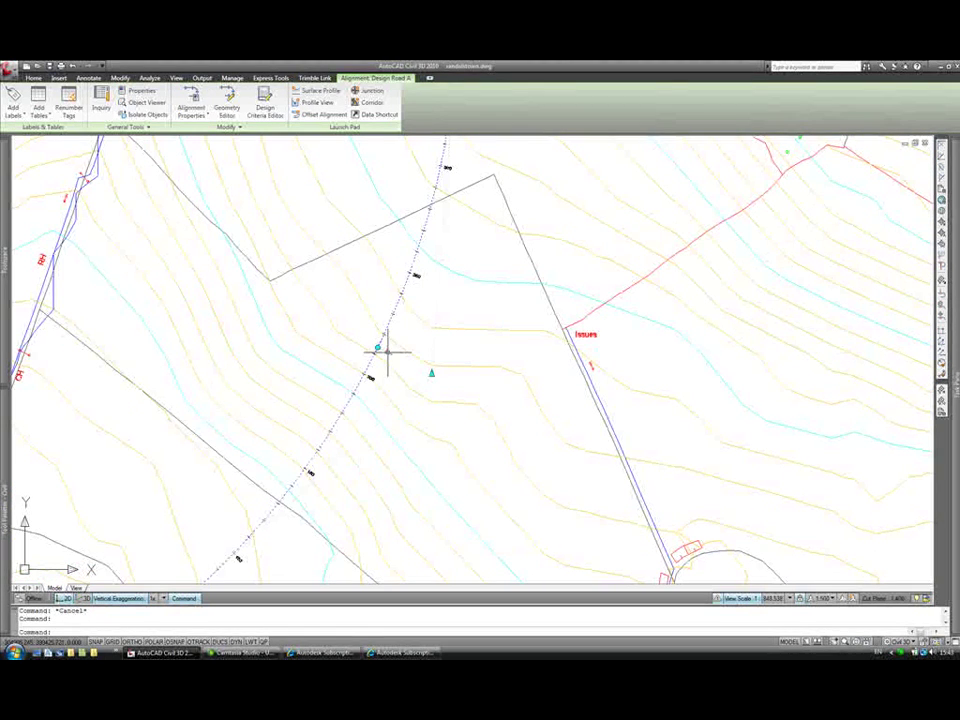
{"action": "left_click", "coordinate": [432, 375]}
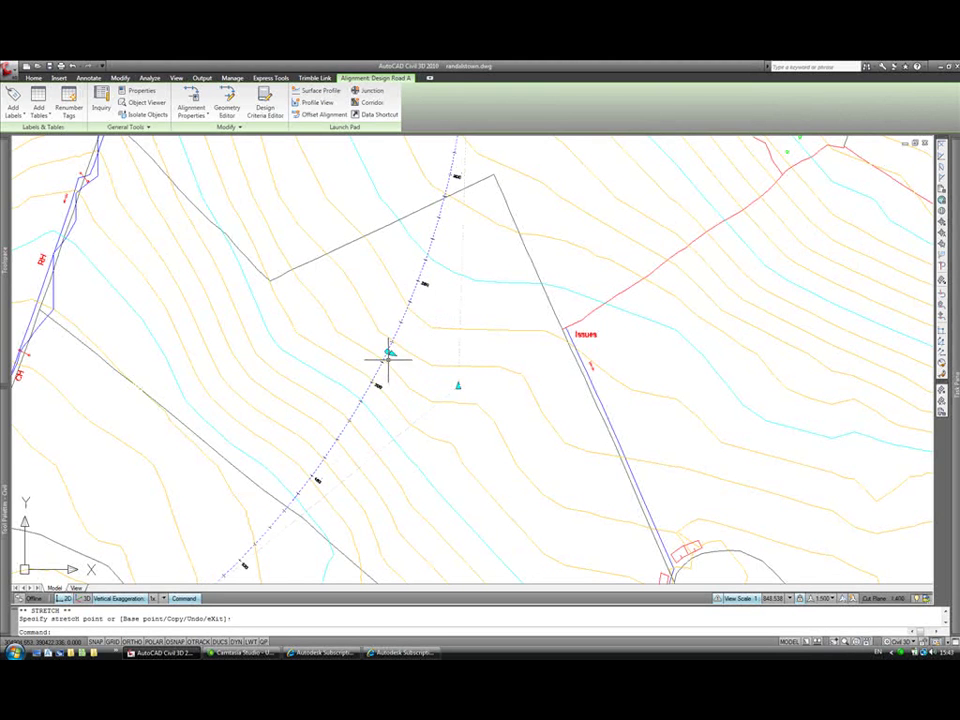
Stretch the curve of Design Road A outward to the northwest for a larger radius.
{"action": "scroll", "coordinate": [395, 340], "scroll_direction": "down", "scroll_amount": 2}
{"action": "scroll", "coordinate": [401, 330], "scroll_direction": "up", "scroll_amount": 4}
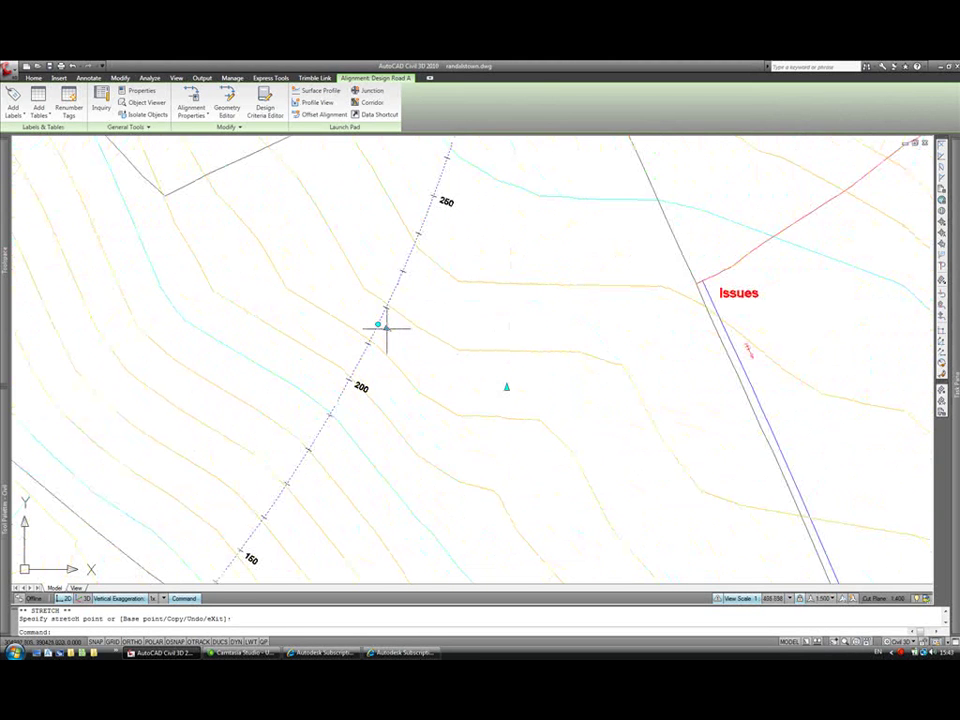
{"action": "left_click", "coordinate": [381, 326]}
{"action": "left_click", "coordinate": [329, 301]}
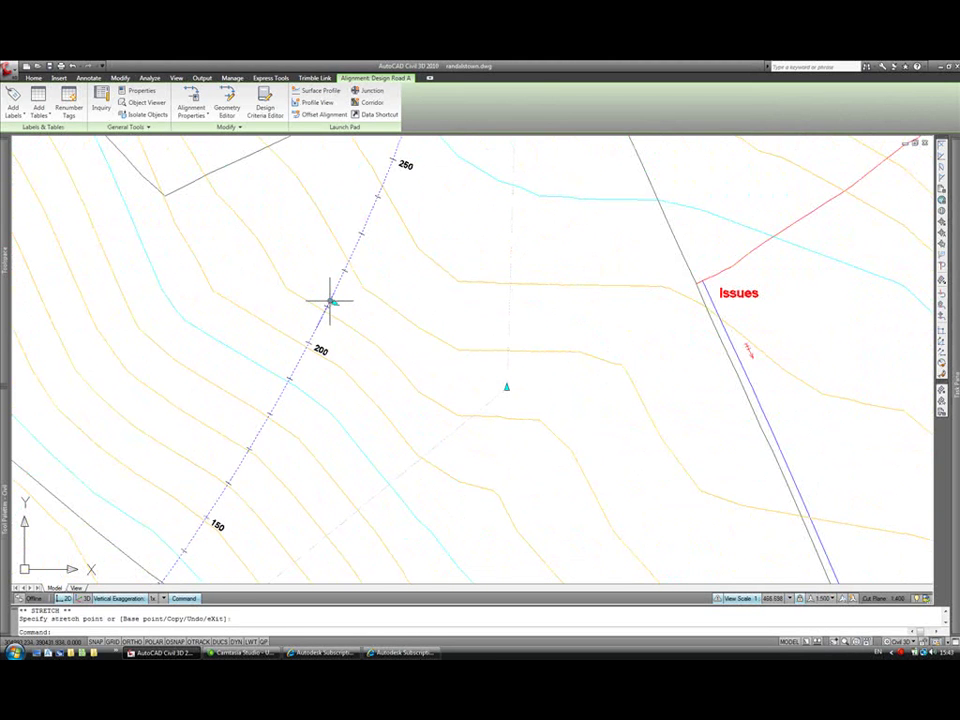
Stretch the curve of Design Road A back southeast toward its intersection point for a tighter radius.
{"action": "left_click", "coordinate": [330, 301]}
{"action": "scroll", "coordinate": [348, 310], "scroll_direction": "down", "scroll_amount": 3}
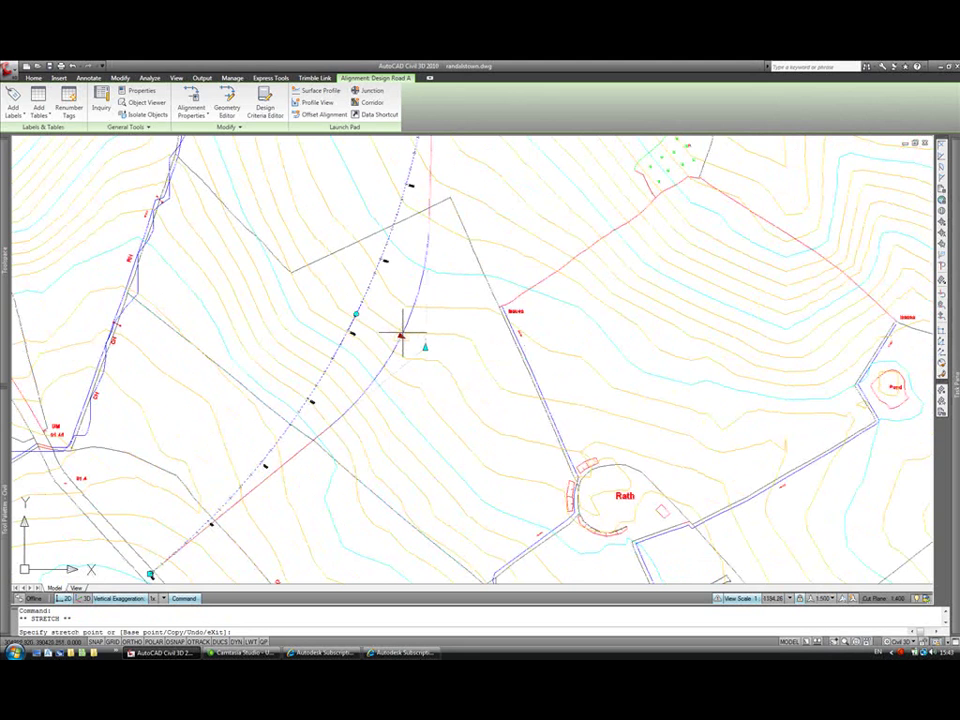
{"action": "scroll", "coordinate": [405, 337], "scroll_direction": "up", "scroll_amount": 4}
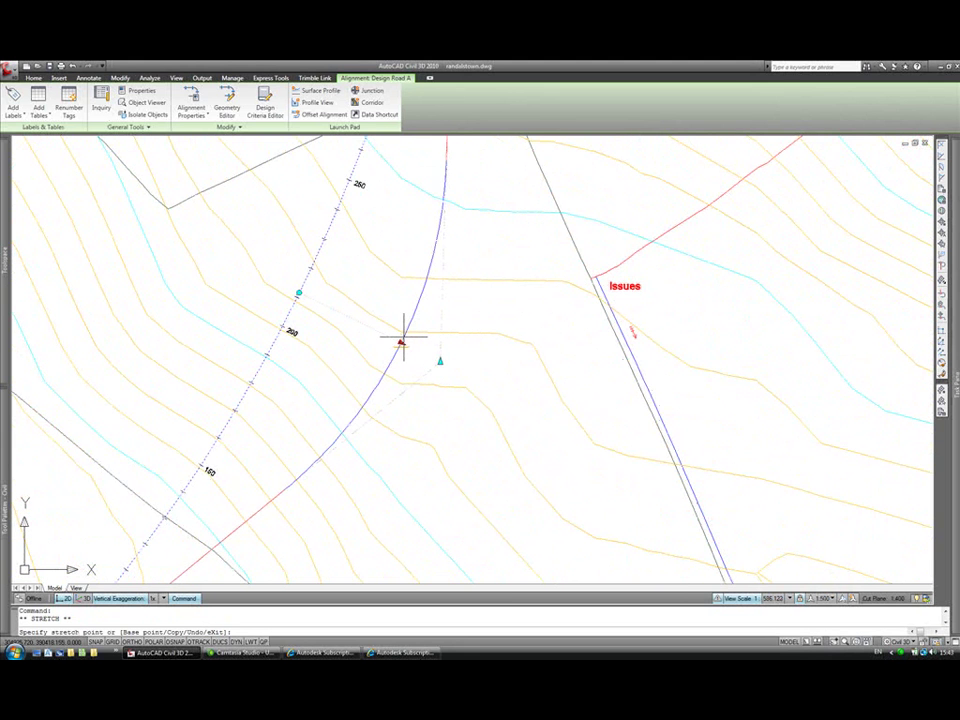
{"action": "left_click", "coordinate": [403, 340]}
{"action": "scroll", "coordinate": [403, 343], "scroll_direction": "up", "scroll_amount": 3}
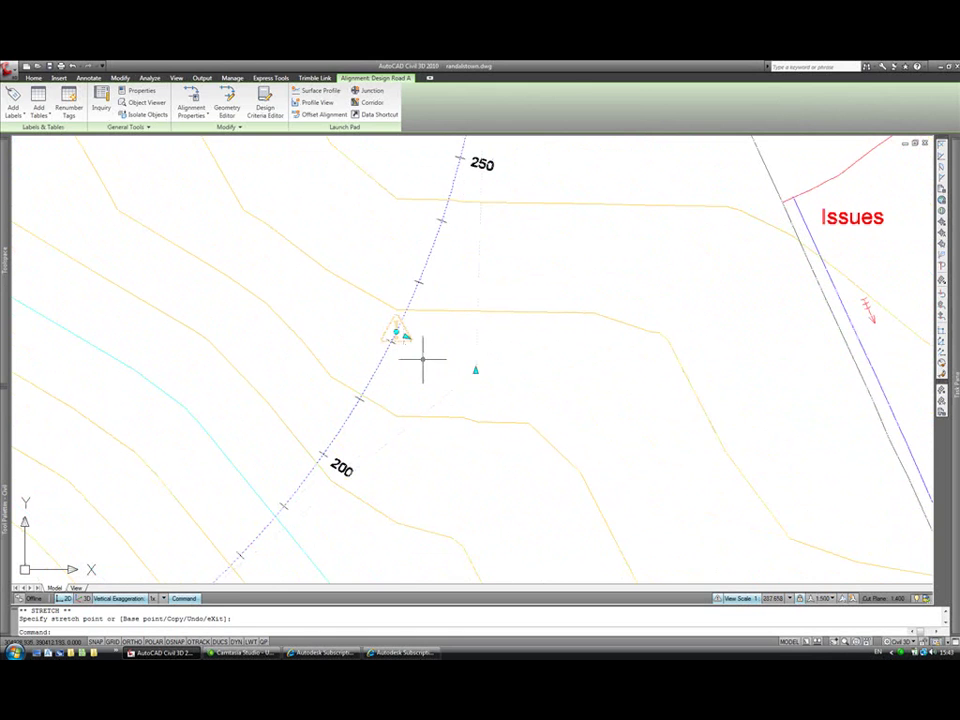
{"action": "key", "text": "Escape"}
{"action": "key", "text": "Escape"}
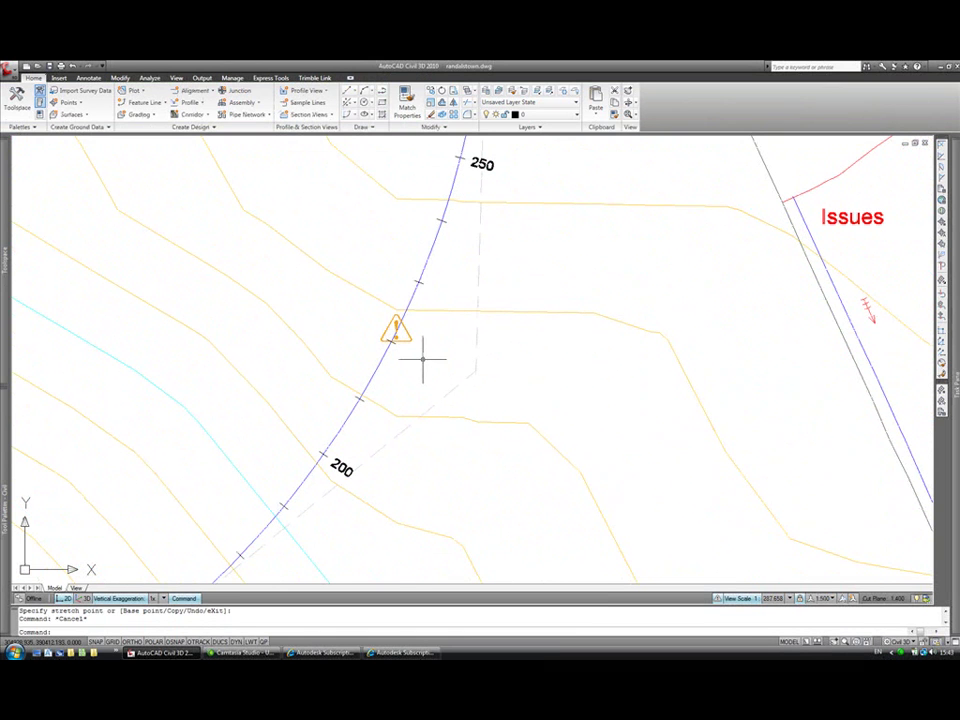
Increase the curve radius of Design Road A in its alignment entities table to satisfy the 360 m minimum radius.
{"action": "left_click", "coordinate": [435, 246]}
{"action": "right_click", "coordinate": [438, 256]}
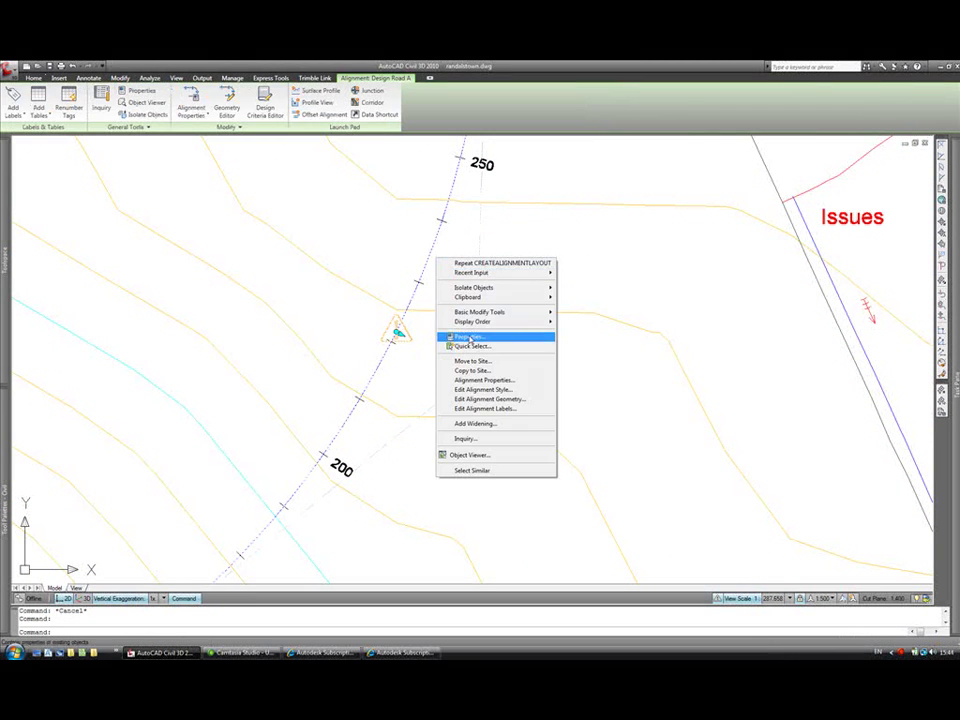
{"action": "left_click", "coordinate": [492, 398]}
{"action": "left_click", "coordinate": [570, 218]}
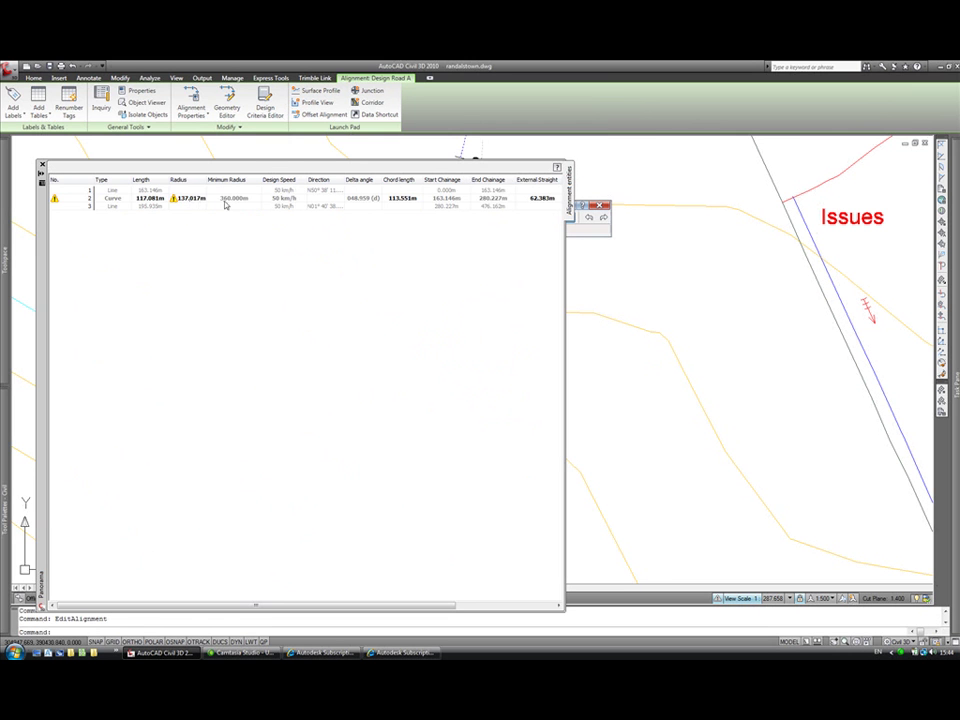
{"action": "left_click", "coordinate": [193, 199]}
{"action": "left_click", "coordinate": [192, 202]}
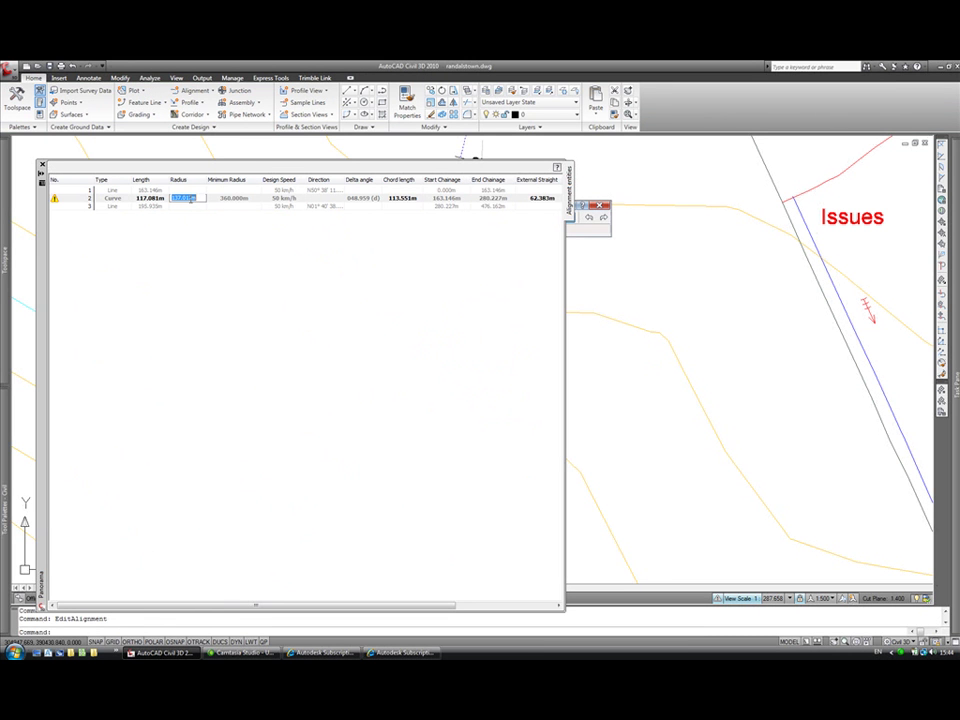
{"action": "key", "text": "Return"}
{"action": "left_click", "coordinate": [42, 165]}
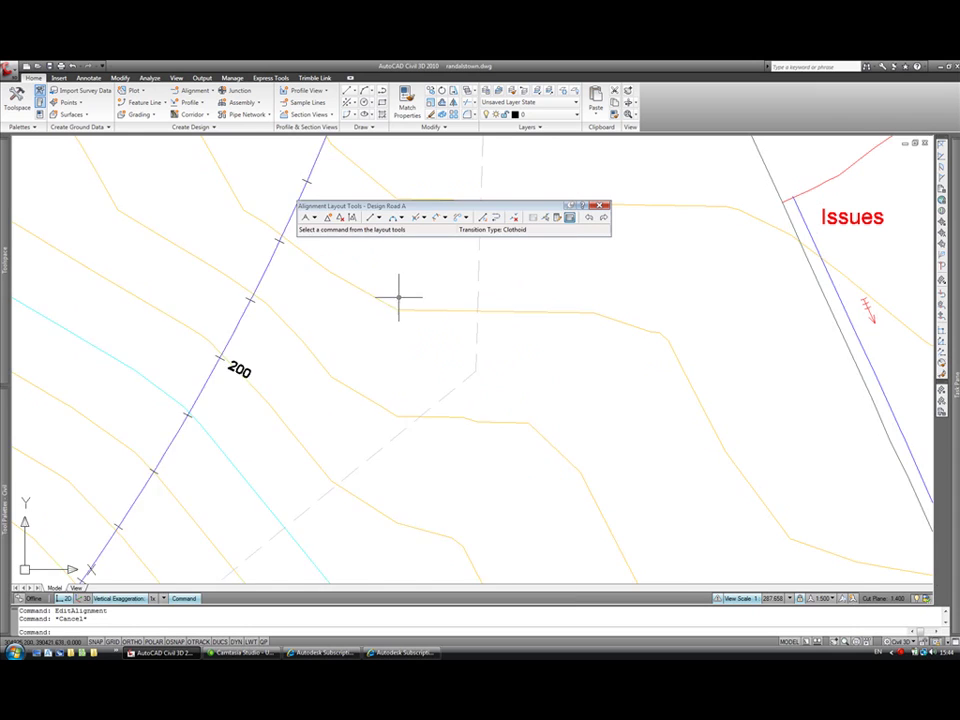
{"action": "key", "text": "Escape"}
{"action": "scroll", "coordinate": [398, 298], "scroll_direction": "down", "scroll_amount": 8}
{"action": "middle_click_drag", "start_coordinate": [398, 302], "coordinate": [422, 395]}
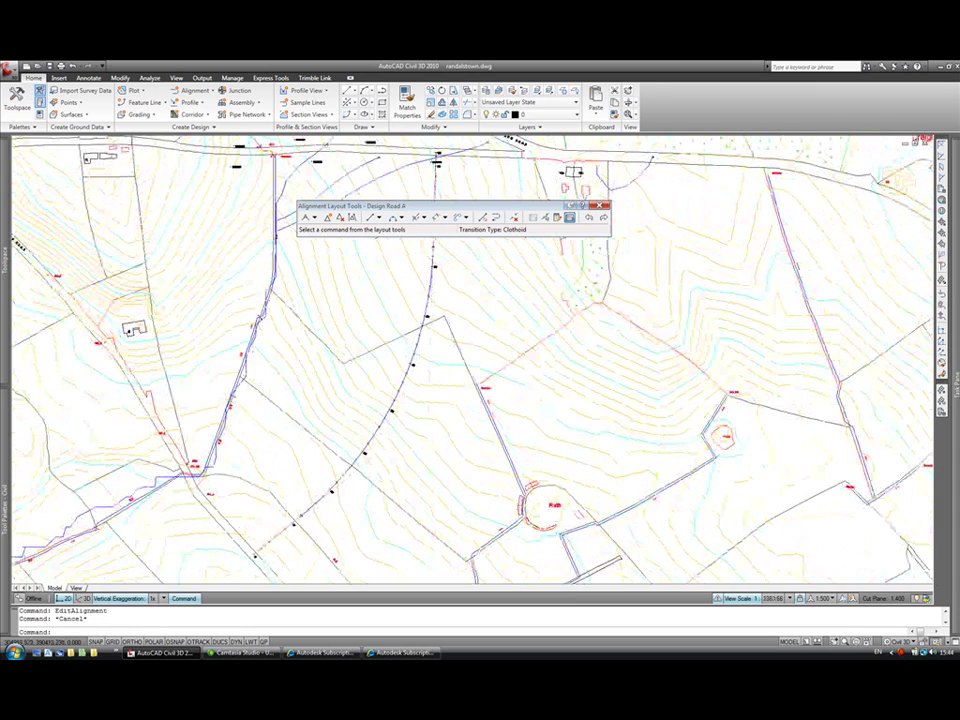
{"action": "left_click", "coordinate": [599, 206]}
Create a surface profile of EG along Design Road A and place its profile view in the blank area east of the map.
{"action": "scroll", "coordinate": [571, 252], "scroll_direction": "down", "scroll_amount": 3}
{"action": "mouse_move", "coordinate": [571, 252]}
{"action": "middle_mouse_down"}
{"action": "mouse_move", "coordinate": [529, 289]}
{"action": "mouse_move", "coordinate": [407, 257]}
{"action": "middle_mouse_up"}
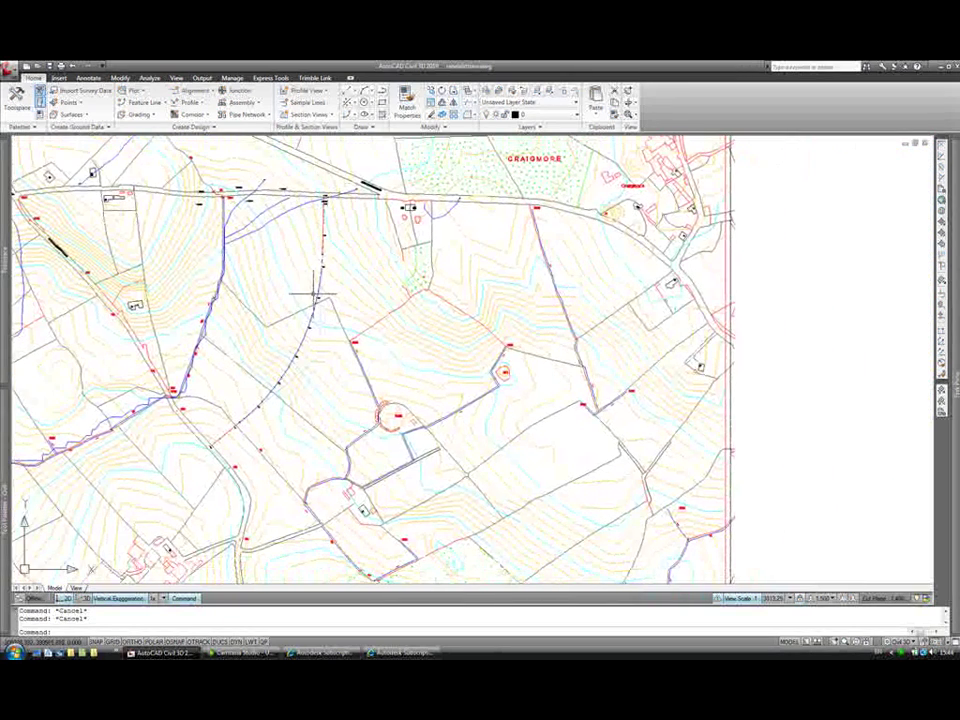
{"action": "middle_click_drag", "start_coordinate": [290, 228], "coordinate": [233, 228]}
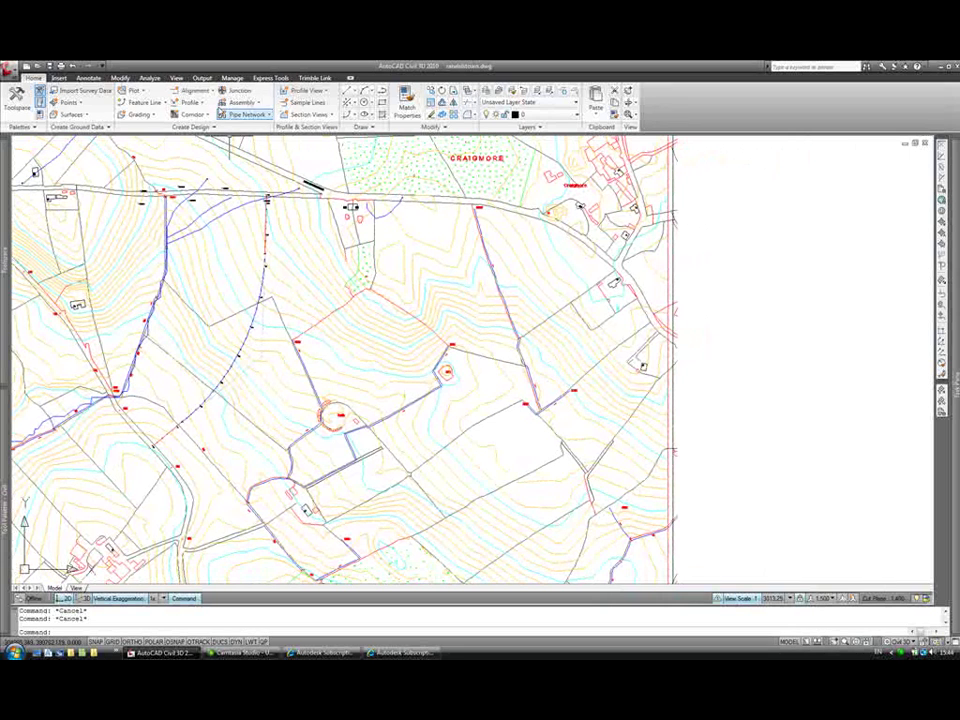
{"action": "left_click", "coordinate": [190, 103]}
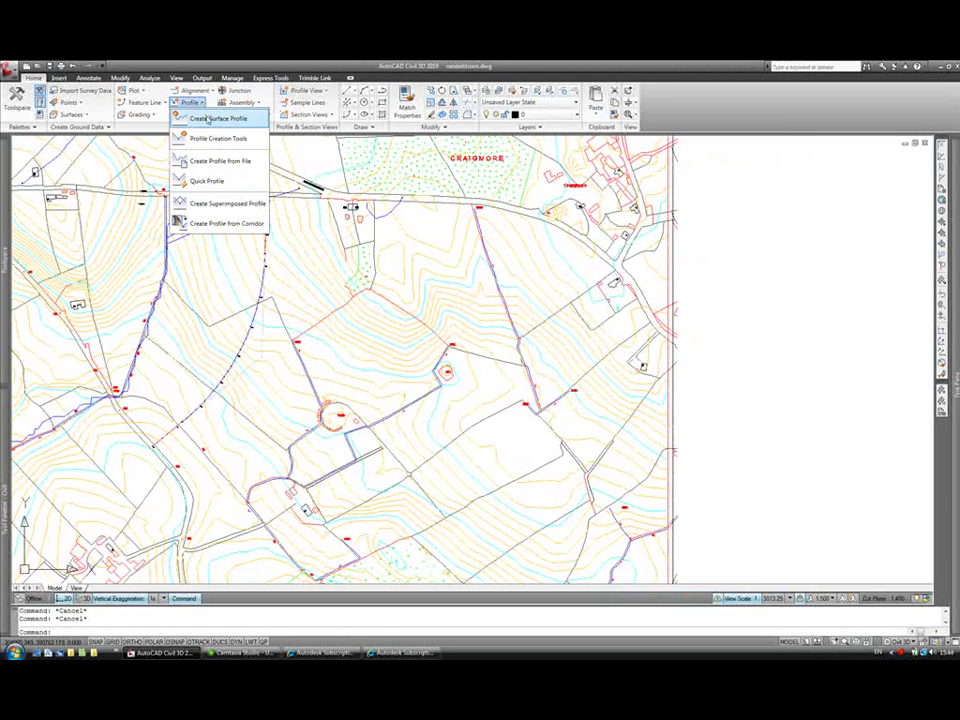
{"action": "left_click", "coordinate": [216, 118]}
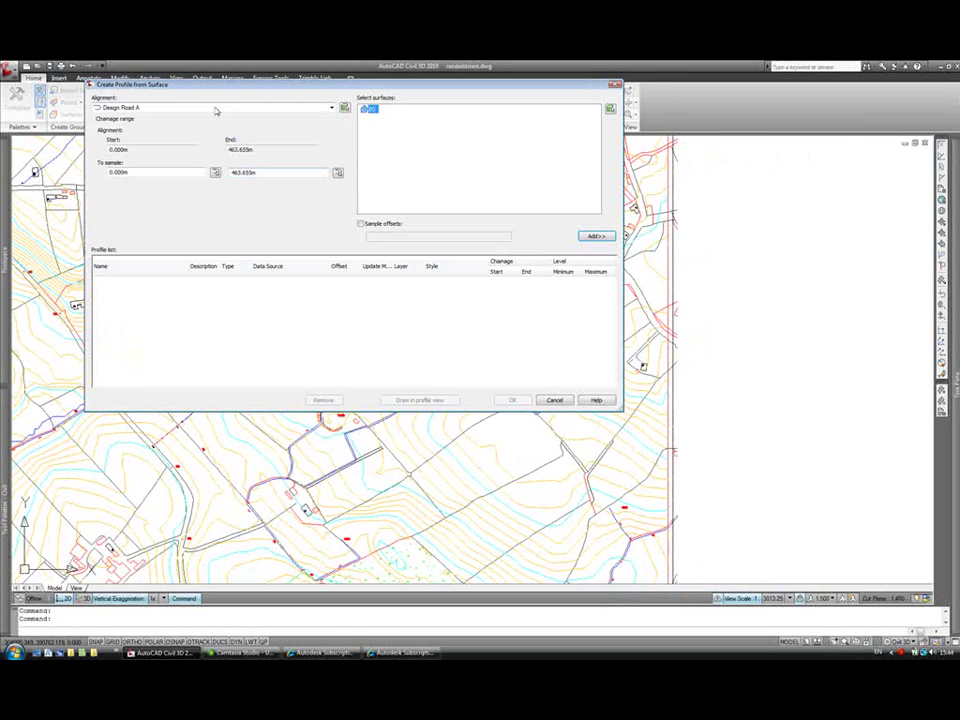
{"action": "left_click", "coordinate": [592, 237]}
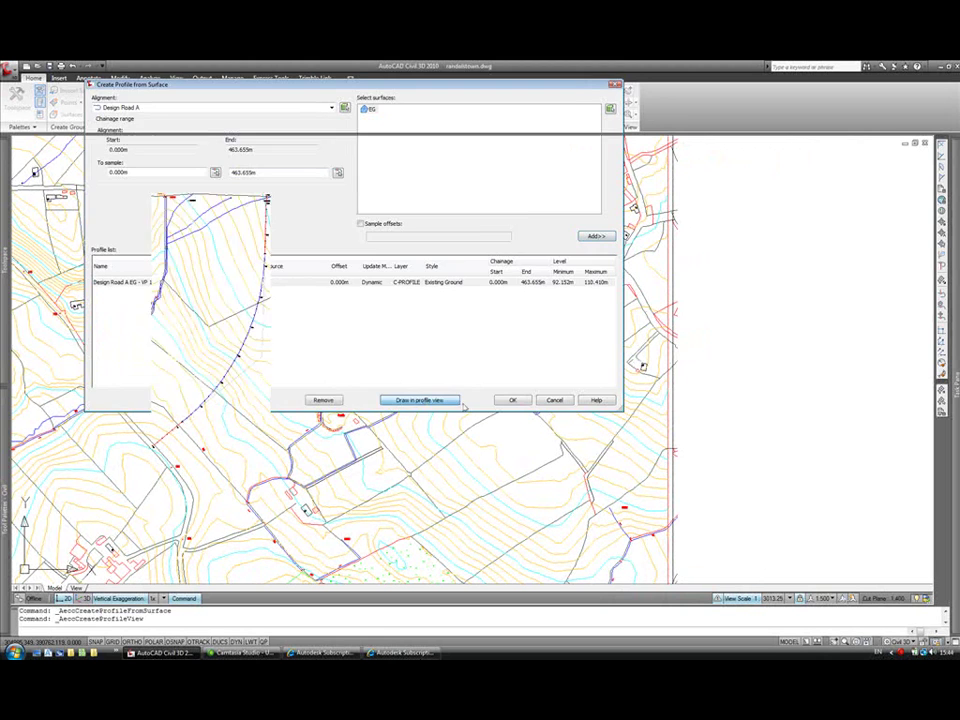
{"action": "left_click", "coordinate": [424, 399]}
{"action": "left_click", "coordinate": [362, 386]}
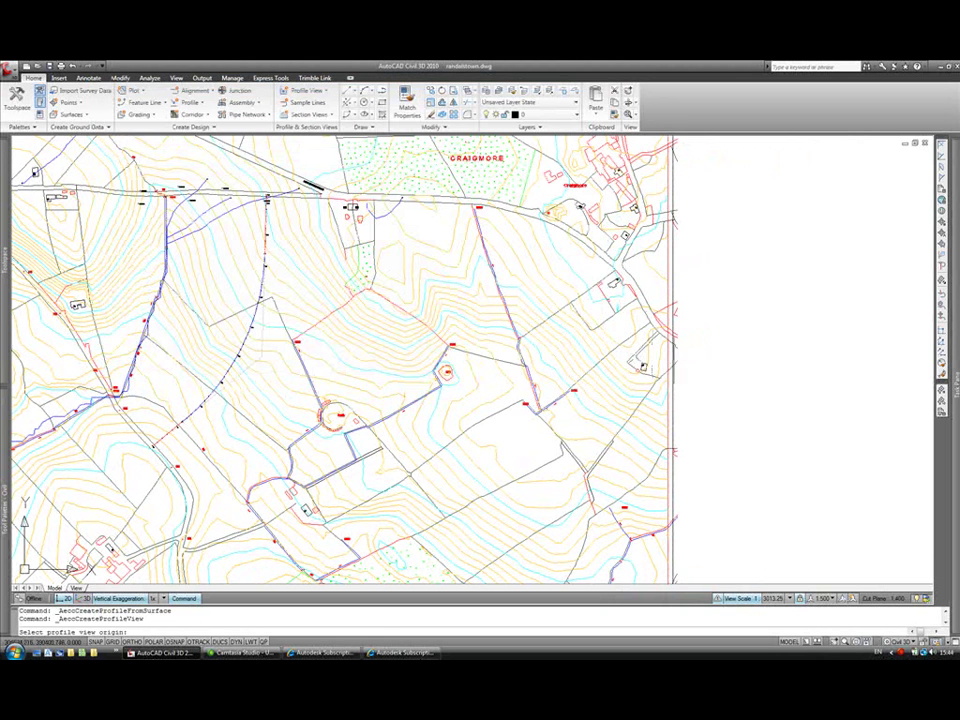
{"action": "left_click", "coordinate": [697, 385]}
Move the Design Road A profile view slightly east, clear of the map border.
{"action": "mouse_move", "coordinate": [591, 360]}
{"action": "middle_mouse_down"}
{"action": "mouse_move", "coordinate": [390, 347]}
{"action": "mouse_move", "coordinate": [466, 369]}
{"action": "middle_mouse_up"}
{"action": "type", "text": "m"}
{"action": "key", "text": "Return"}
{"action": "left_click", "coordinate": [615, 392]}
{"action": "left_click", "coordinate": [592, 413]}
{"action": "key", "text": "Return"}
{"action": "left_click", "coordinate": [587, 418]}
{"action": "left_click", "coordinate": [604, 421]}
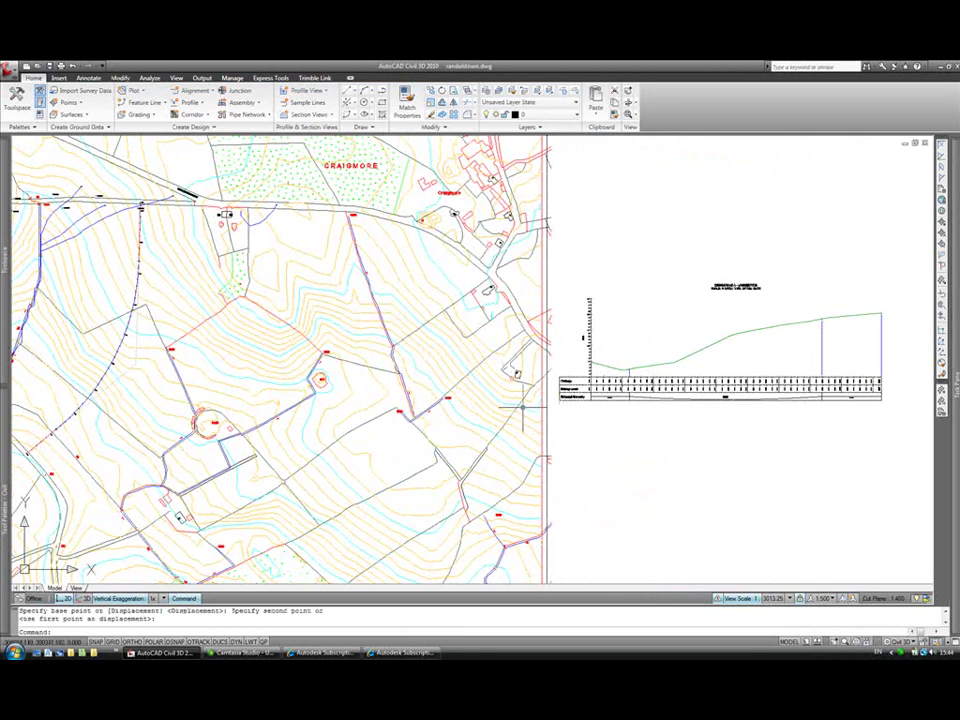
Shift the northern straight of Design Road A slightly west by stretching it from its midpoint.
{"action": "left_click", "coordinate": [132, 332]}
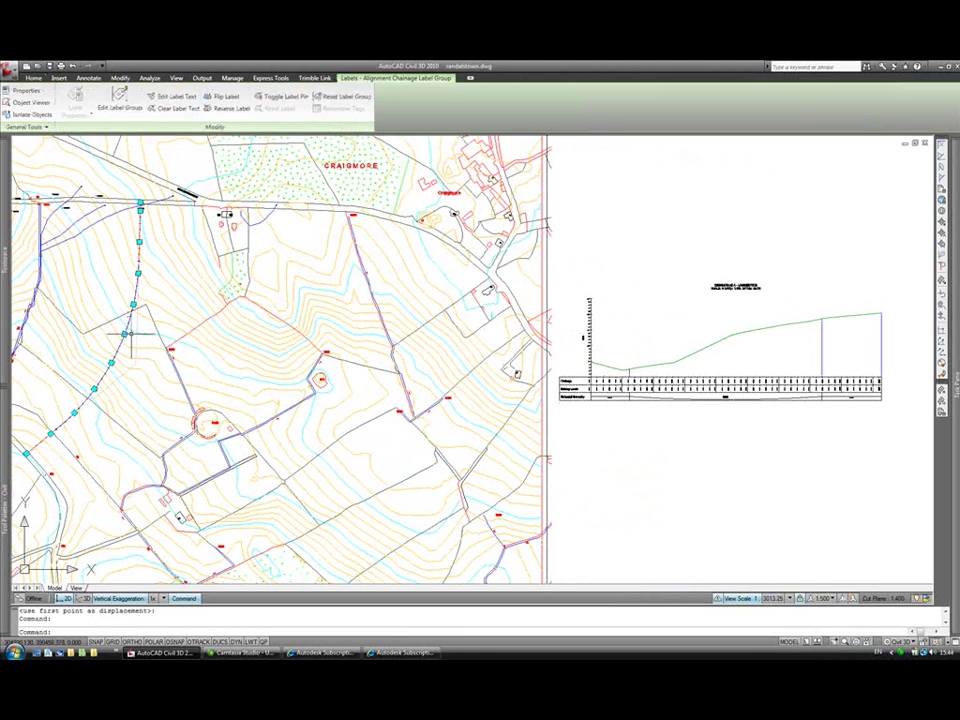
{"action": "key", "text": "Escape"}
{"action": "left_click", "coordinate": [141, 242]}
{"action": "key", "text": "Escape"}
{"action": "scroll", "coordinate": [140, 240], "scroll_direction": "up", "scroll_amount": 2}
{"action": "left_click", "coordinate": [148, 250]}
{"action": "scroll", "coordinate": [140, 255], "scroll_direction": "down", "scroll_amount": 3}
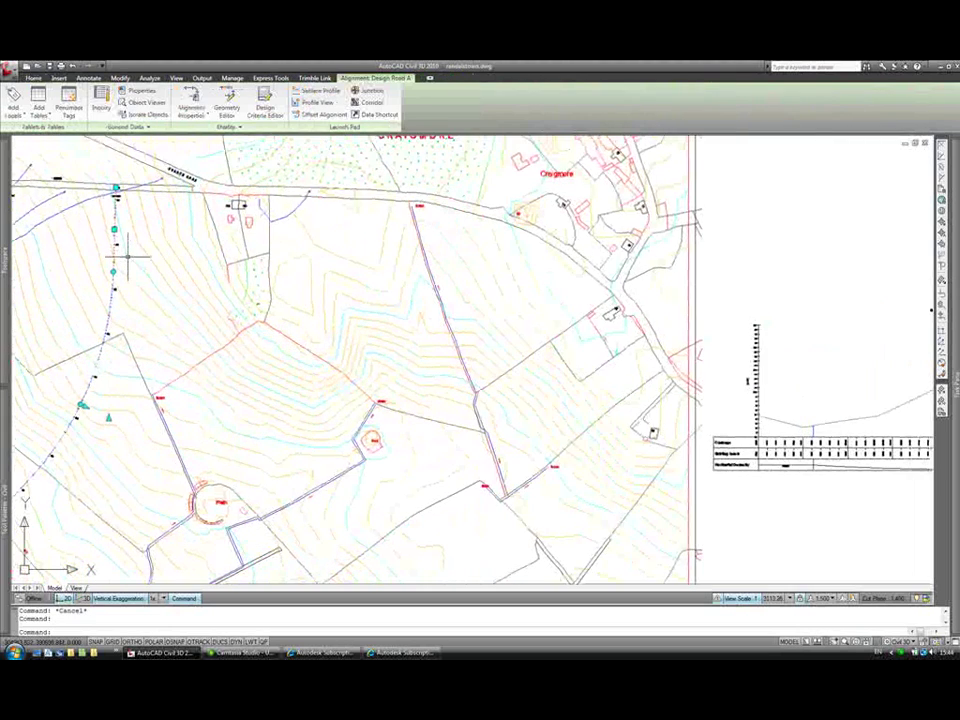
{"action": "scroll", "coordinate": [138, 250], "scroll_direction": "up", "scroll_amount": 1}
{"action": "left_click", "coordinate": [112, 238]}
{"action": "left_click", "coordinate": [112, 239]}
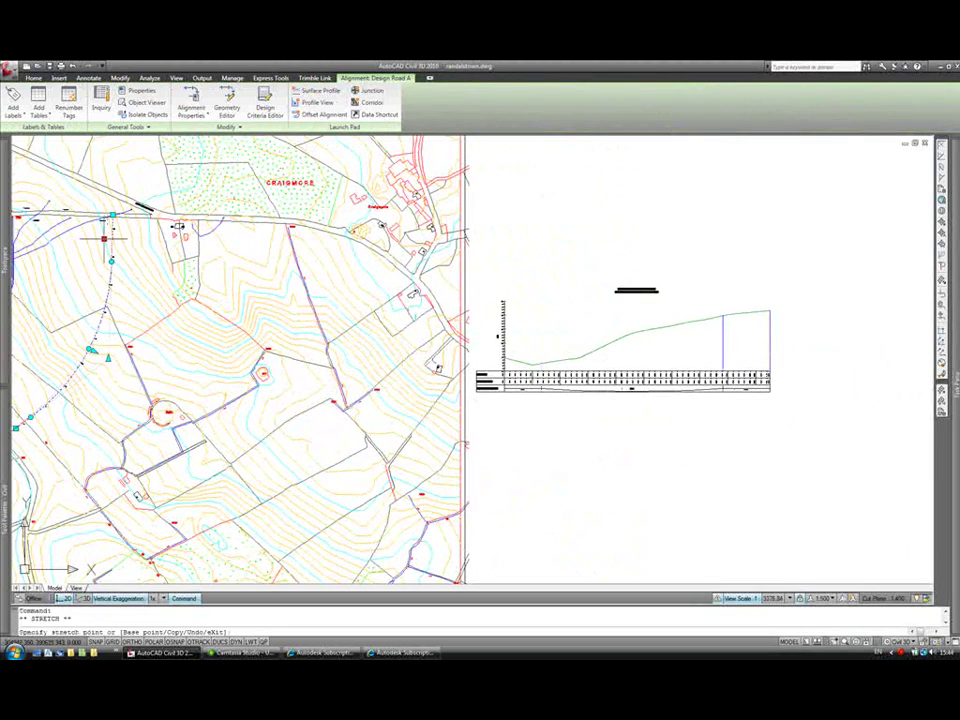
{"action": "left_click", "coordinate": [102, 240]}
Nudge the northern straight of Design Road A back slightly east and deselect the alignment.
{"action": "left_click", "coordinate": [103, 241]}
{"action": "left_click", "coordinate": [113, 240]}
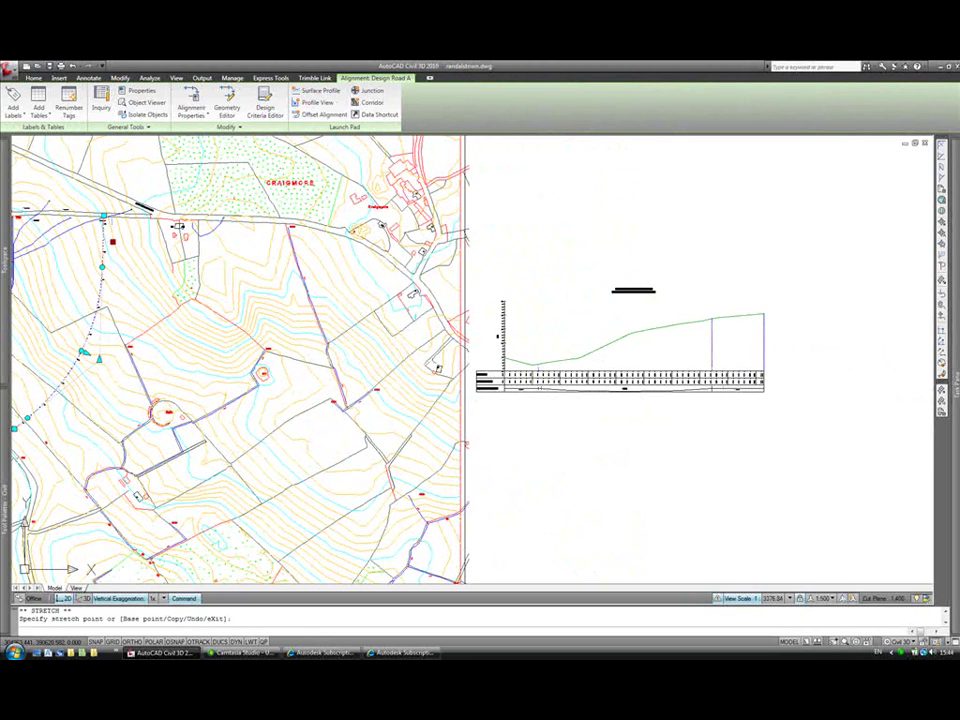
{"action": "left_click", "coordinate": [113, 240]}
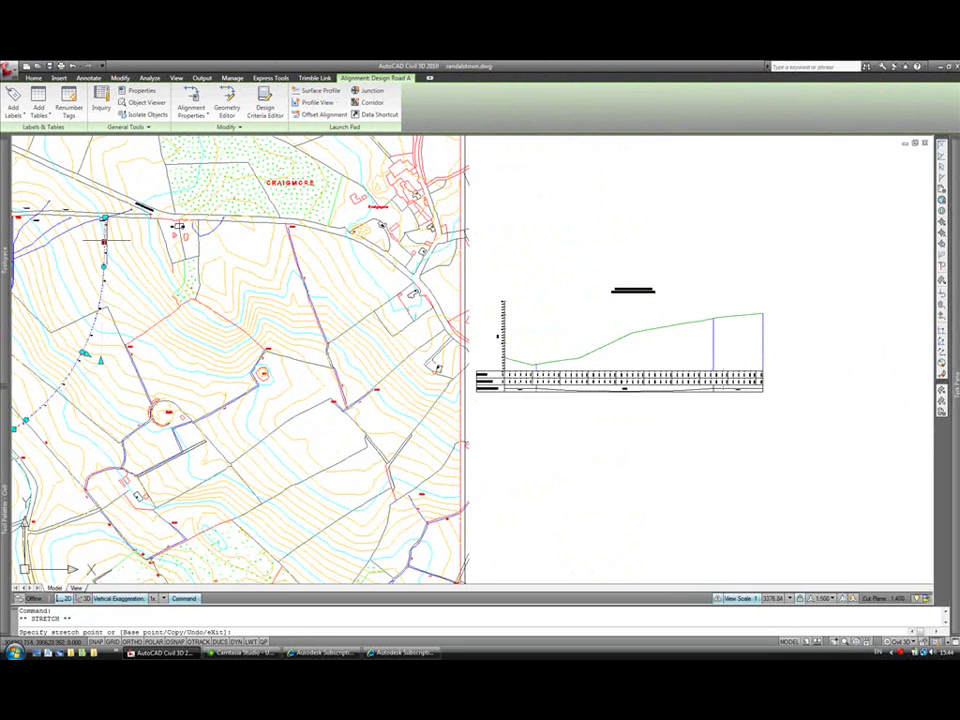
{"action": "left_click", "coordinate": [112, 238]}
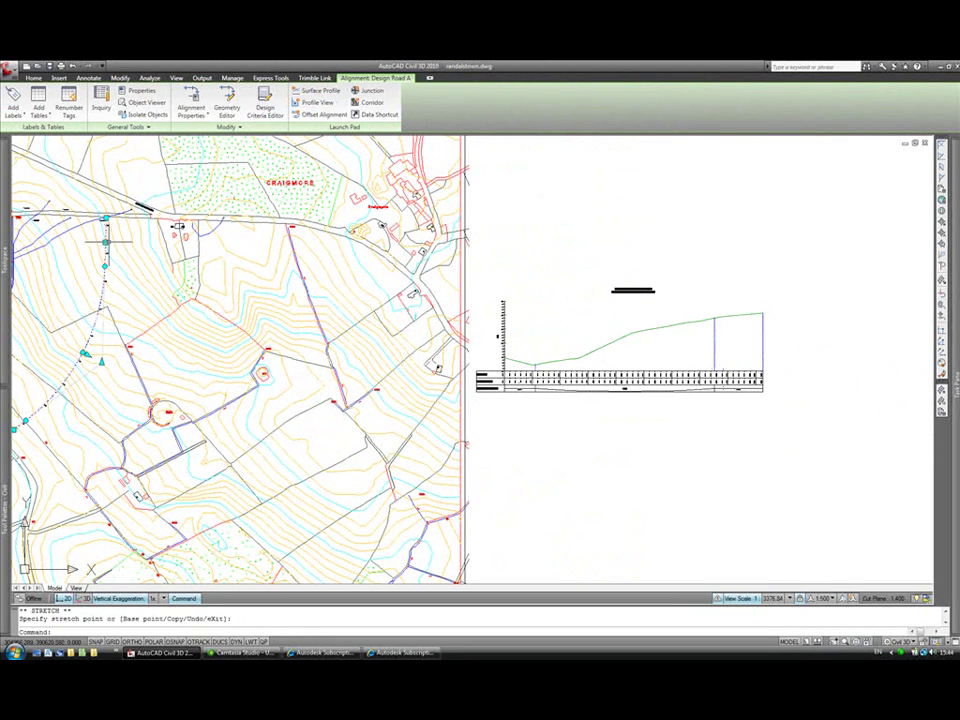
{"action": "scroll", "coordinate": [128, 255], "scroll_direction": "down", "scroll_amount": 2}
{"action": "middle_click_drag", "start_coordinate": [128, 255], "coordinate": [296, 285]}
{"action": "key", "text": "Escape"}
{"action": "key", "text": "Escape"}
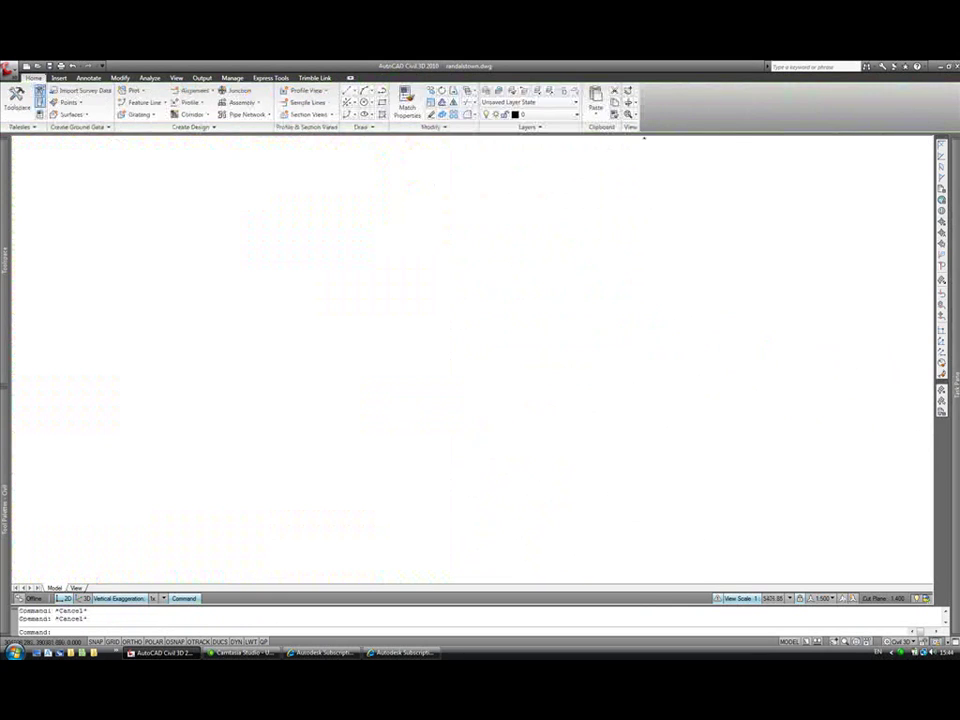
Start a new layout profile on the Design Road A profile view and name it VC.Design Road A.
{"action": "middle_click_drag", "start_coordinate": [591, 368], "coordinate": [537, 370]}
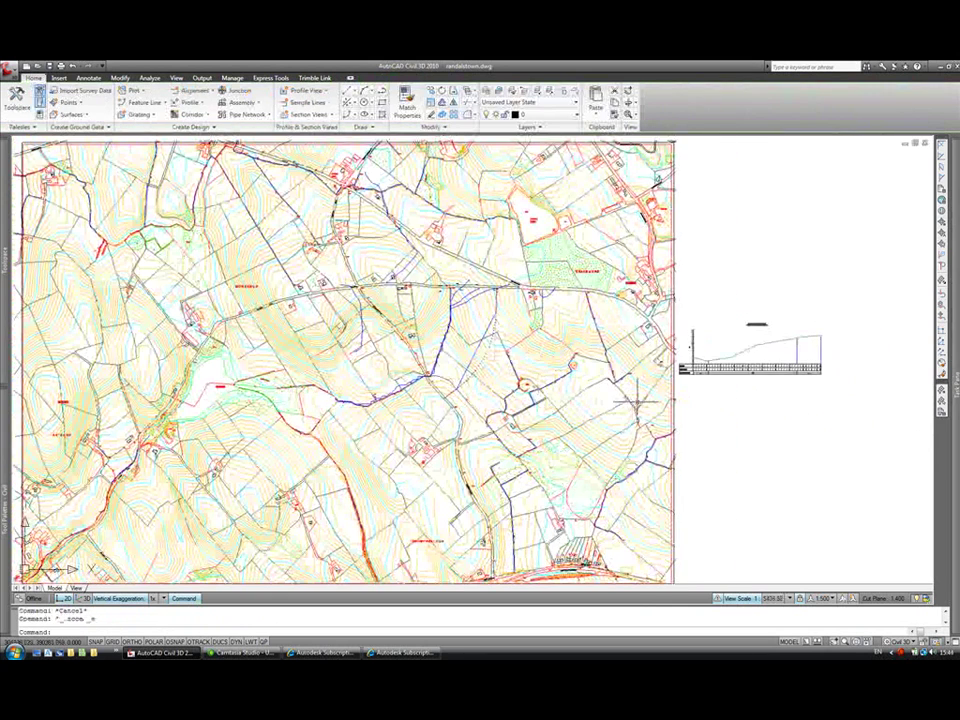
{"action": "middle_click_drag", "start_coordinate": [637, 400], "coordinate": [392, 345]}
{"action": "scroll", "coordinate": [400, 360], "scroll_direction": "up", "scroll_amount": 6}
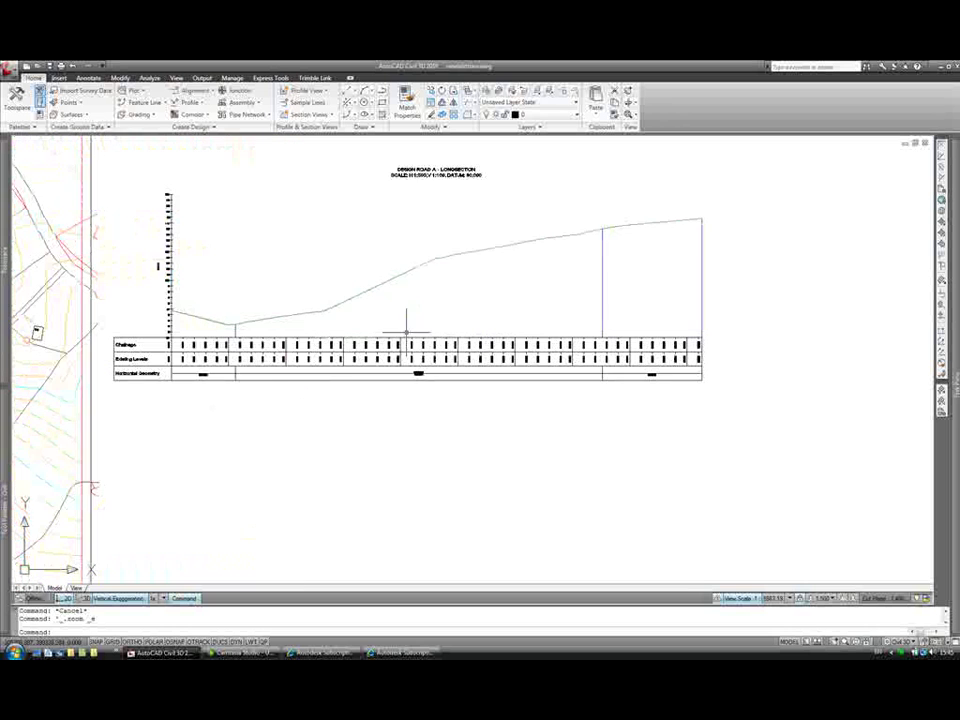
{"action": "left_click", "coordinate": [201, 103]}
{"action": "left_click", "coordinate": [215, 139]}
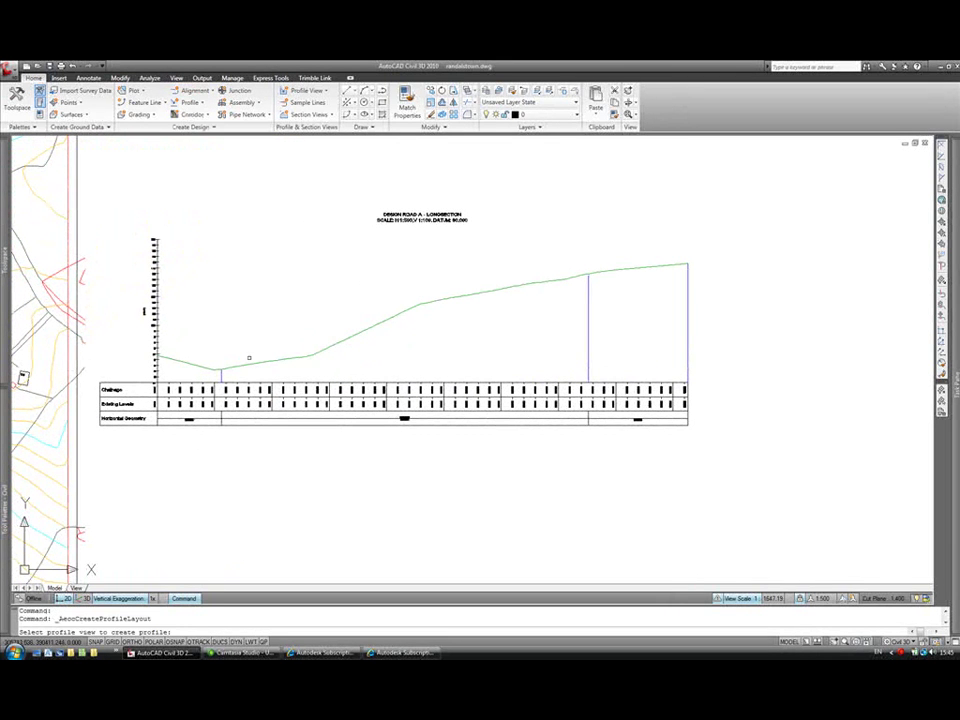
{"action": "left_click", "coordinate": [212, 385]}
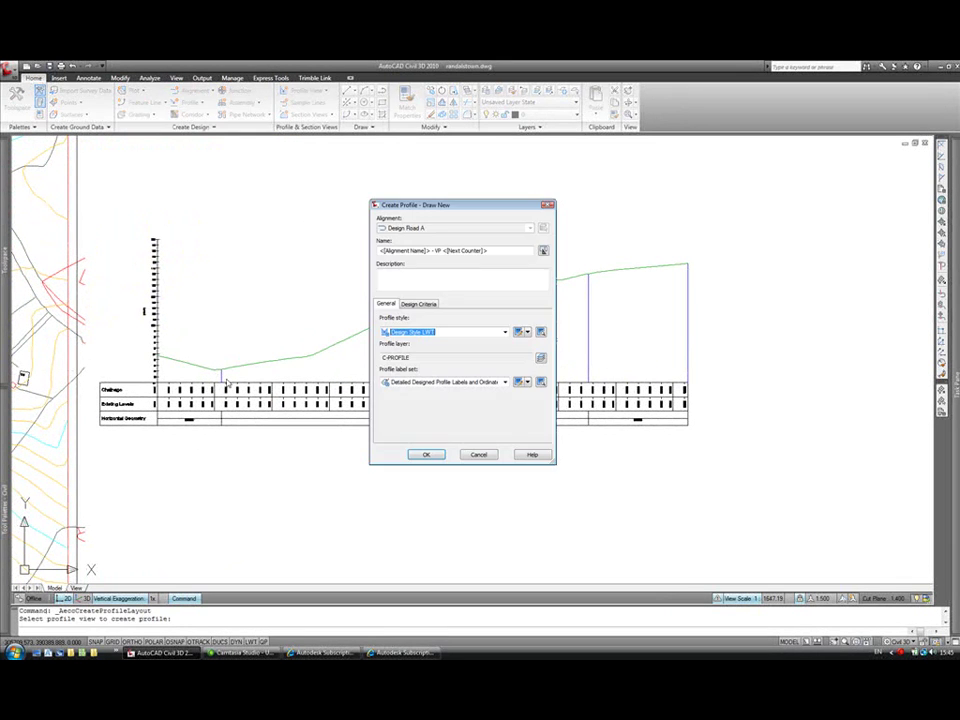
{"action": "left_click_drag", "start_coordinate": [500, 251], "coordinate": [349, 244]}
{"action": "type", "text": "VC"}
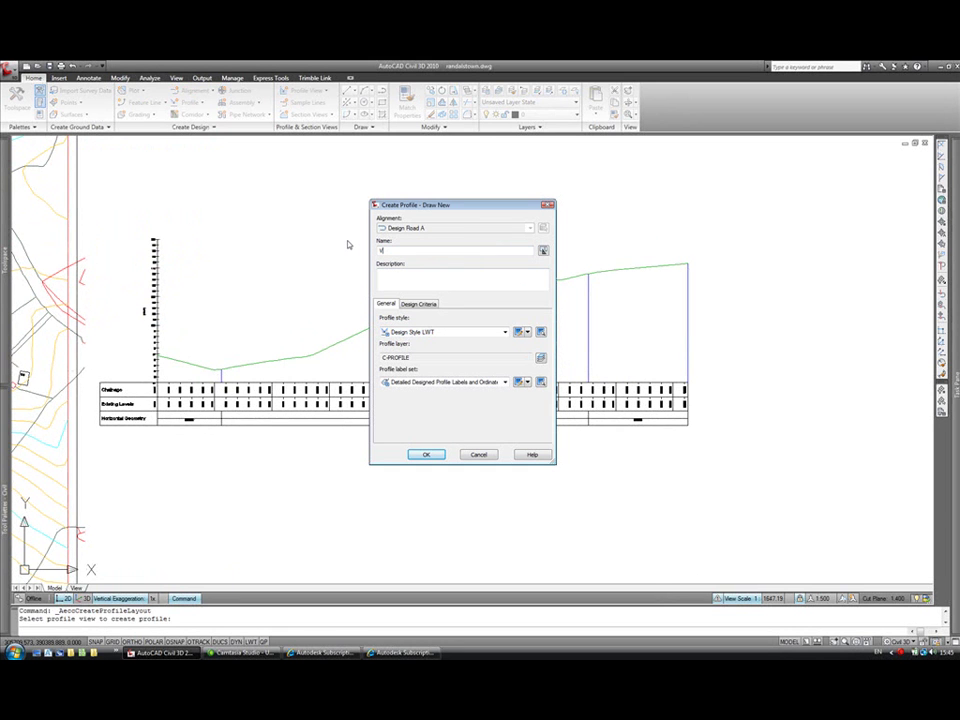
{"action": "type", "text": ".Design Road A"}
Enable criteria-based design for the new profile, choose the first listed design criteria file, and create the profile.
{"action": "left_click", "coordinate": [420, 303]}
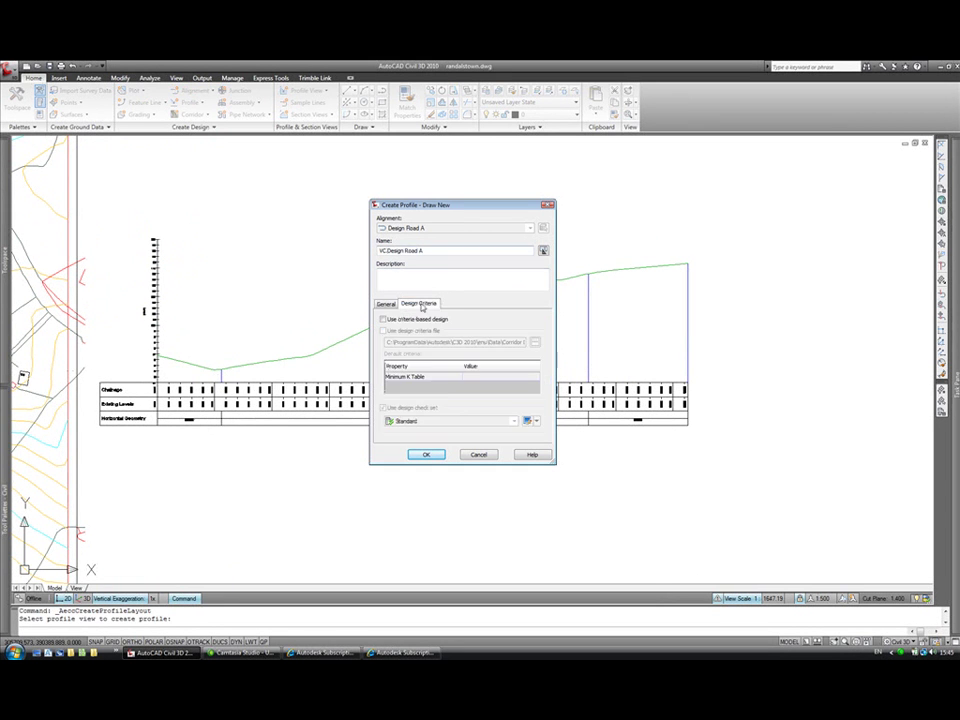
{"action": "left_click", "coordinate": [382, 320]}
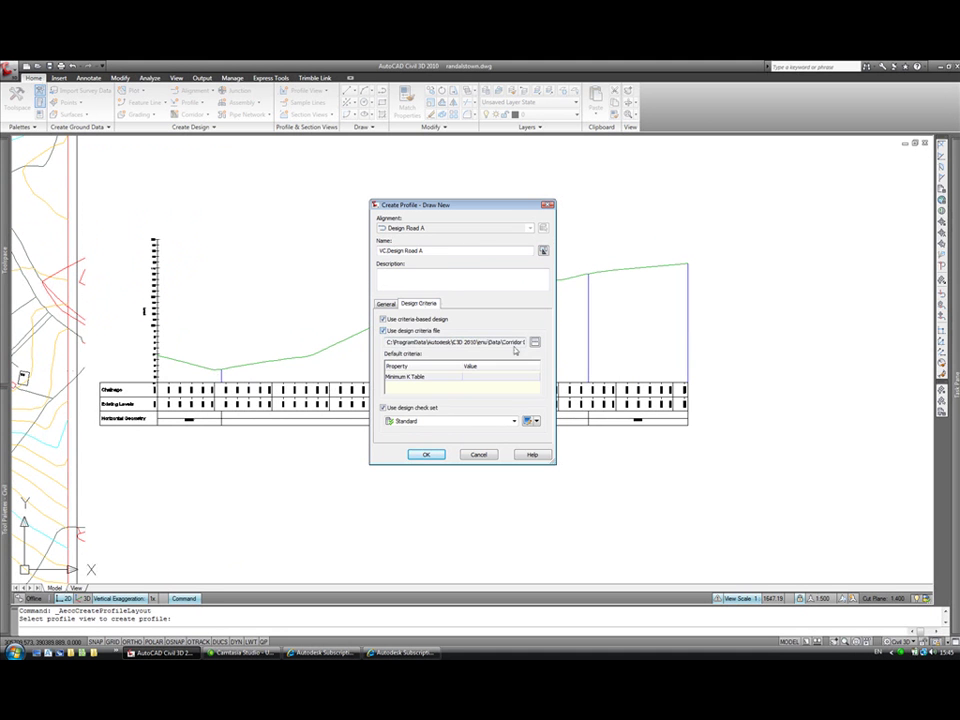
{"action": "left_click", "coordinate": [534, 342]}
{"action": "double_click", "coordinate": [530, 294]}
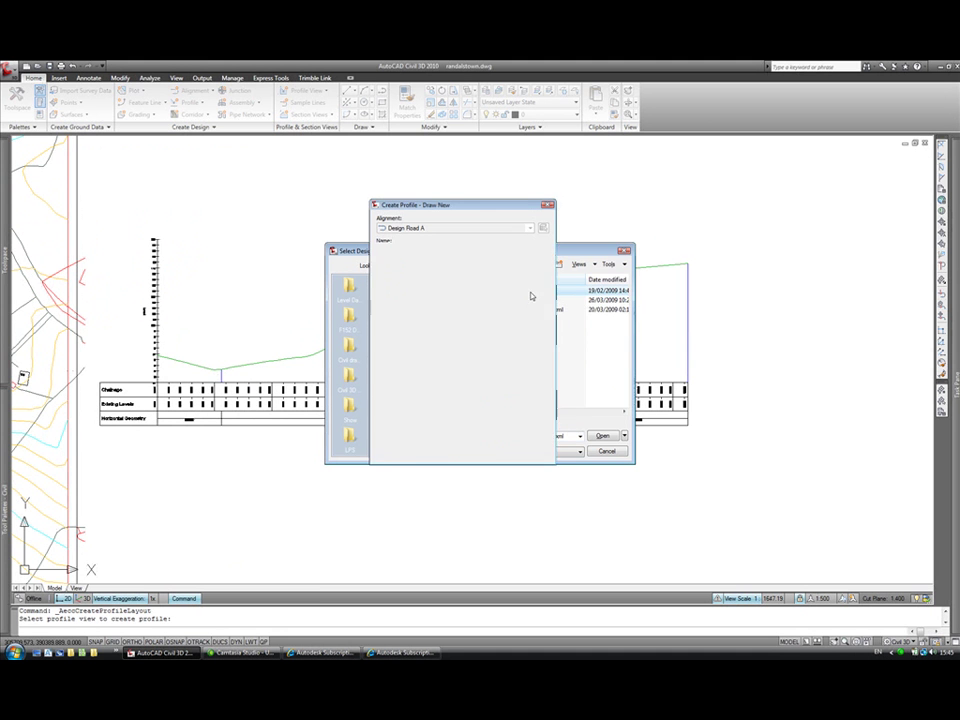
{"action": "left_click", "coordinate": [430, 458]}
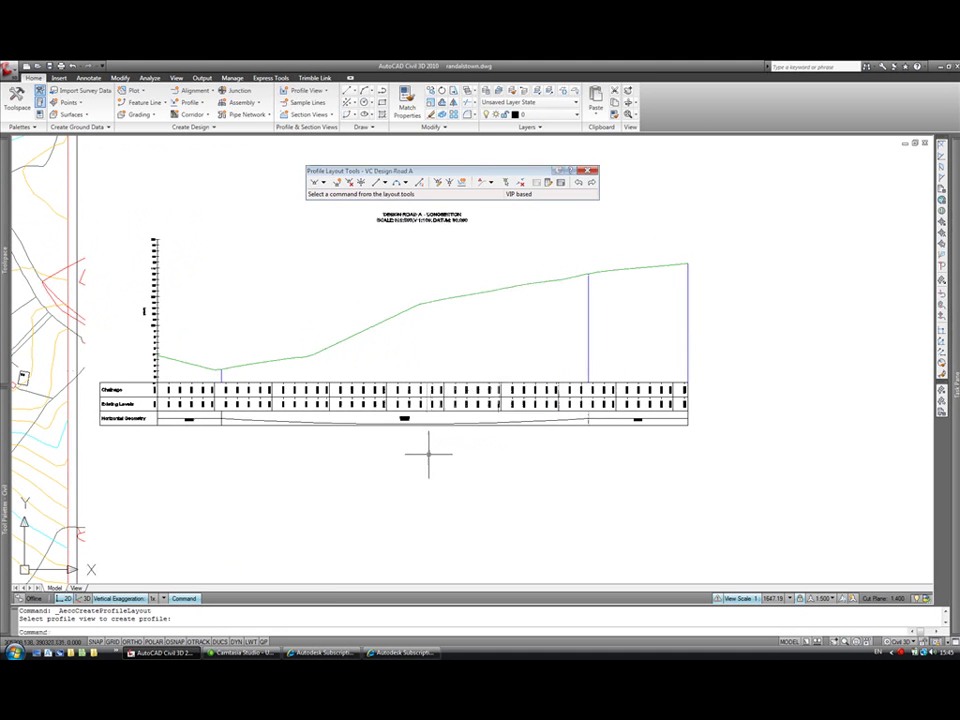
Draw the first design straight, using straights with curves, from the existing ground's start to its slope break near chainage 130.
{"action": "middle_click_drag", "start_coordinate": [324, 343], "coordinate": [433, 331]}
{"action": "scroll", "coordinate": [360, 287], "scroll_direction": "up", "scroll_amount": 2}
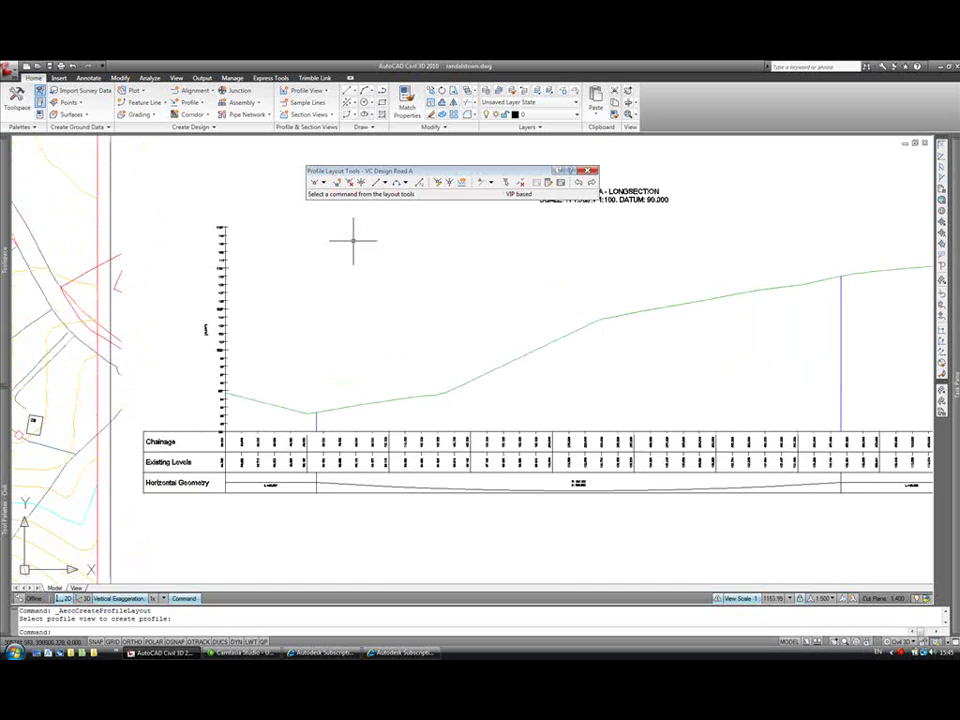
{"action": "middle_click_drag", "start_coordinate": [347, 285], "coordinate": [267, 309]}
{"action": "left_click", "coordinate": [323, 183]}
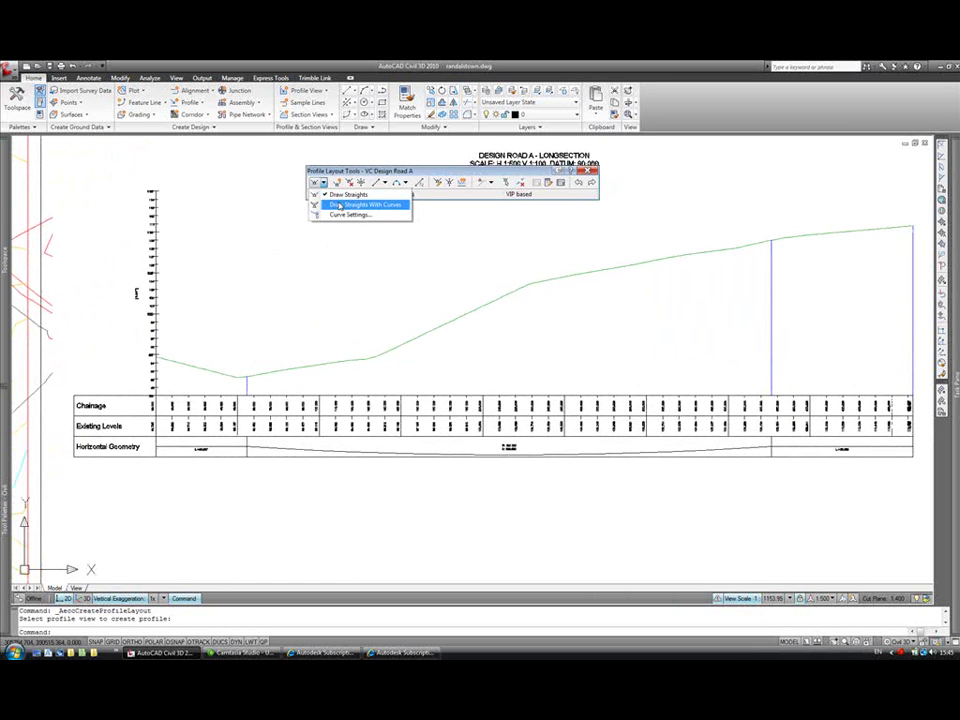
{"action": "left_click", "coordinate": [339, 205]}
{"action": "scroll", "coordinate": [160, 340], "scroll_direction": "up", "scroll_amount": 1}
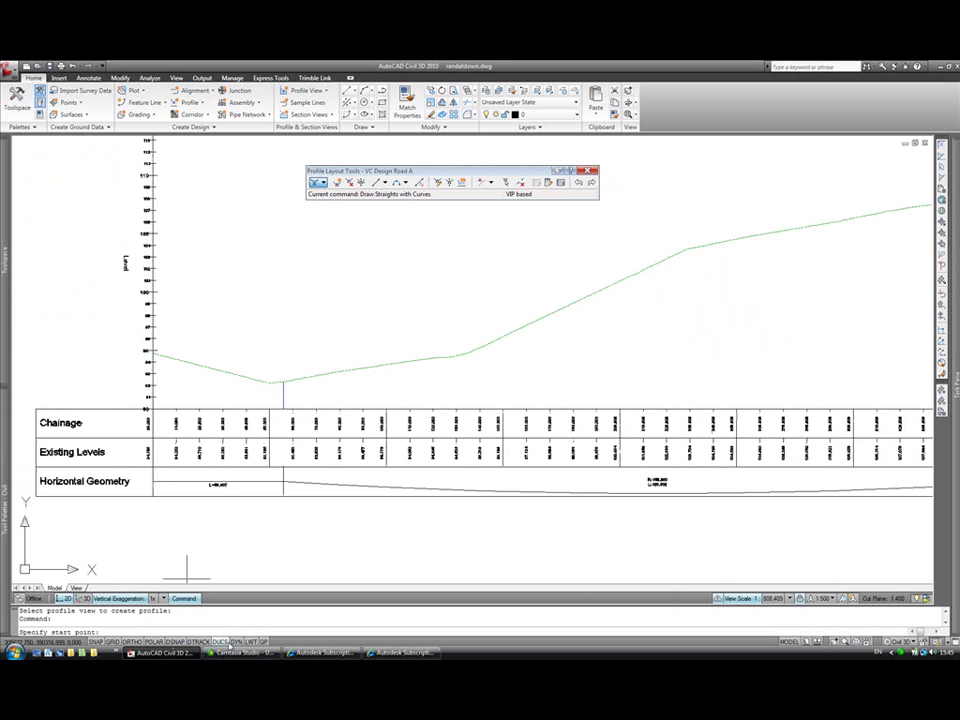
{"action": "key", "text": "F3"}
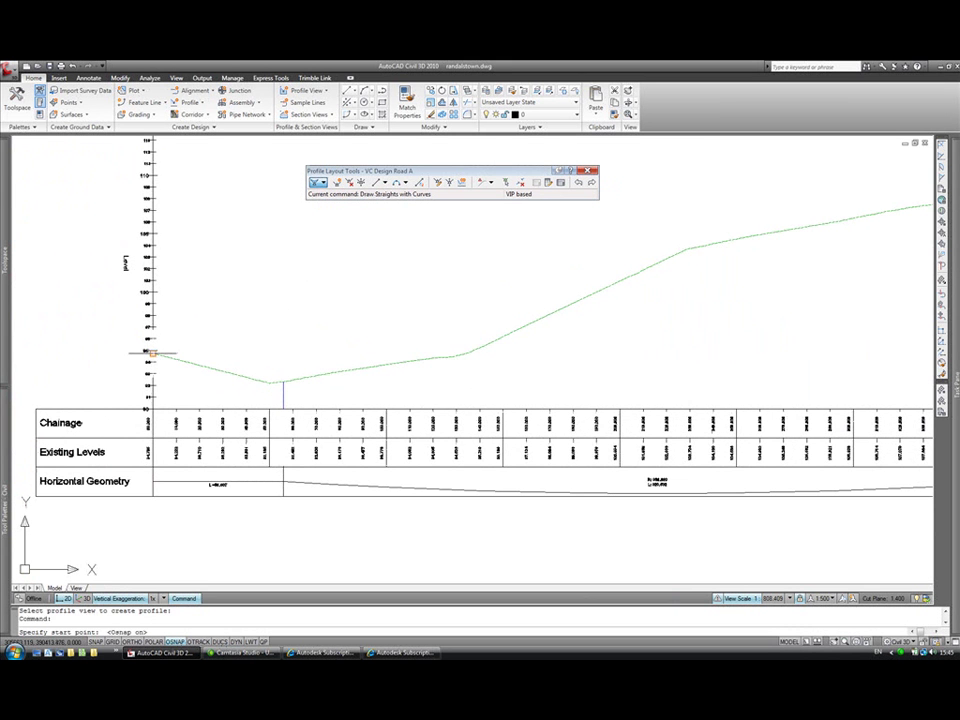
{"action": "left_click", "coordinate": [152, 353]}
{"action": "left_click", "coordinate": [456, 354]}
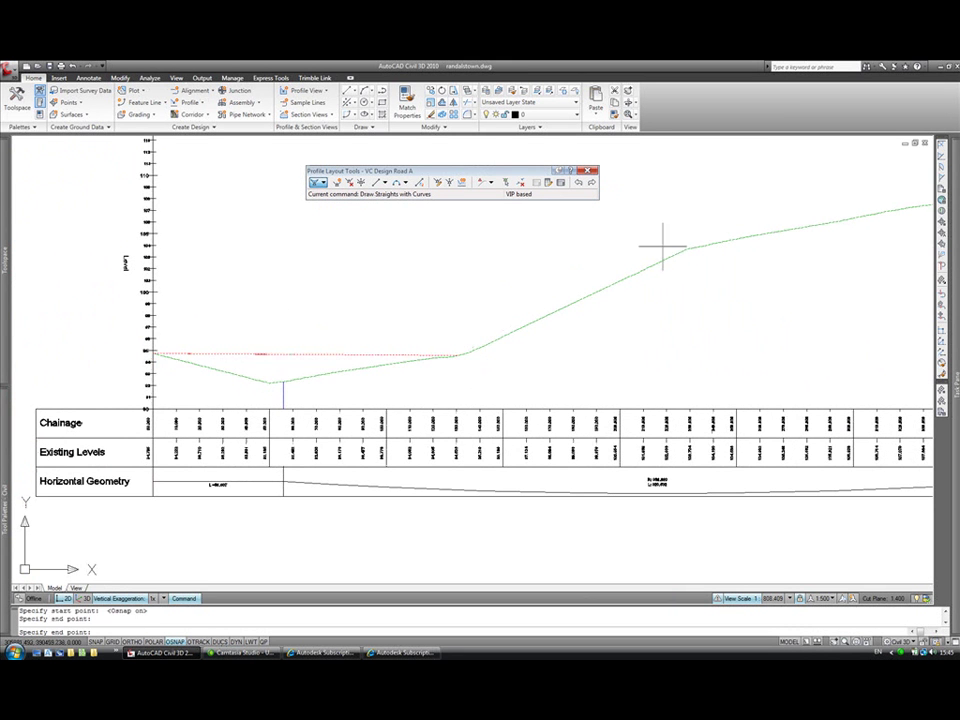
Continue the design profile through the crest near chainage 230 to the end of the existing ground and close the layout tools.
{"action": "left_click", "coordinate": [685, 250]}
{"action": "scroll", "coordinate": [732, 259], "scroll_direction": "down", "scroll_amount": 2}
{"action": "middle_click_drag", "start_coordinate": [760, 275], "coordinate": [425, 307]}
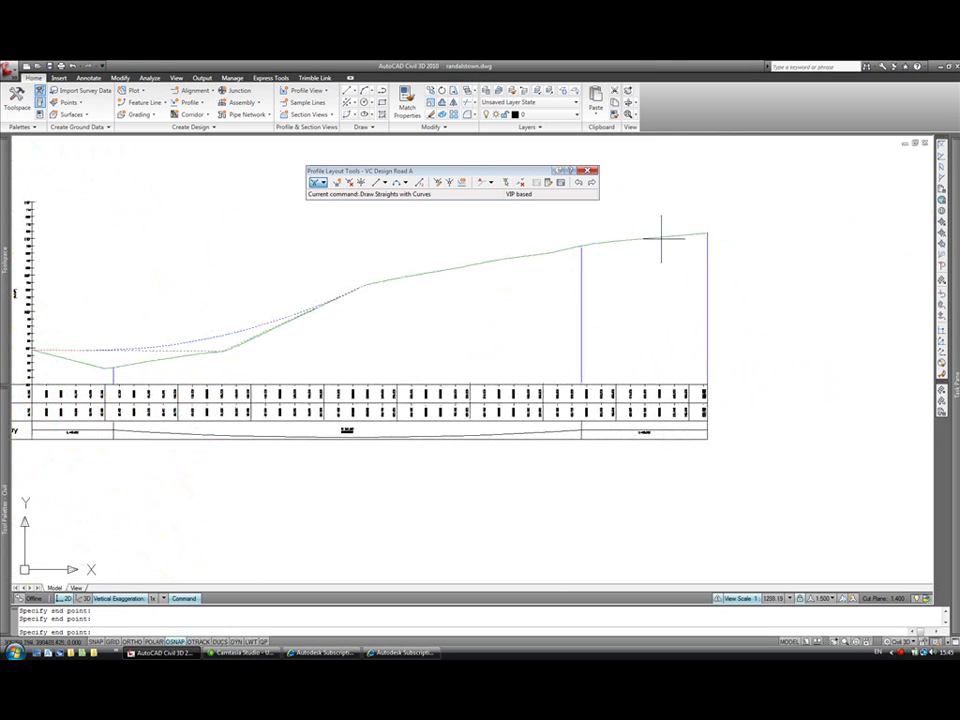
{"action": "scroll", "coordinate": [707, 232], "scroll_direction": "up", "scroll_amount": 5}
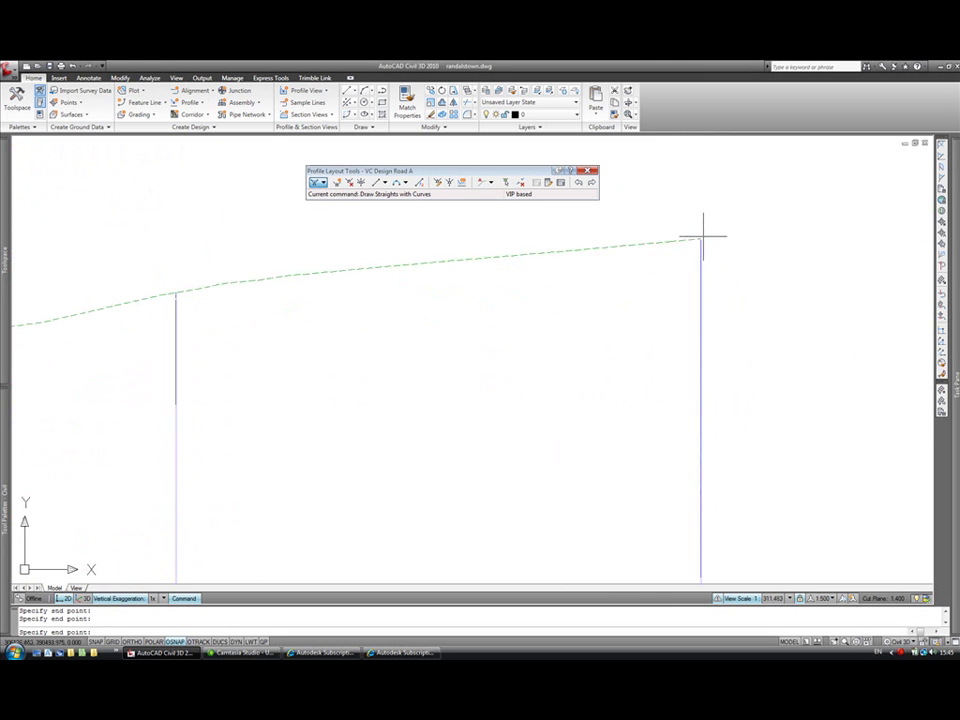
{"action": "scroll", "coordinate": [660, 265], "scroll_direction": "down", "scroll_amount": 8}
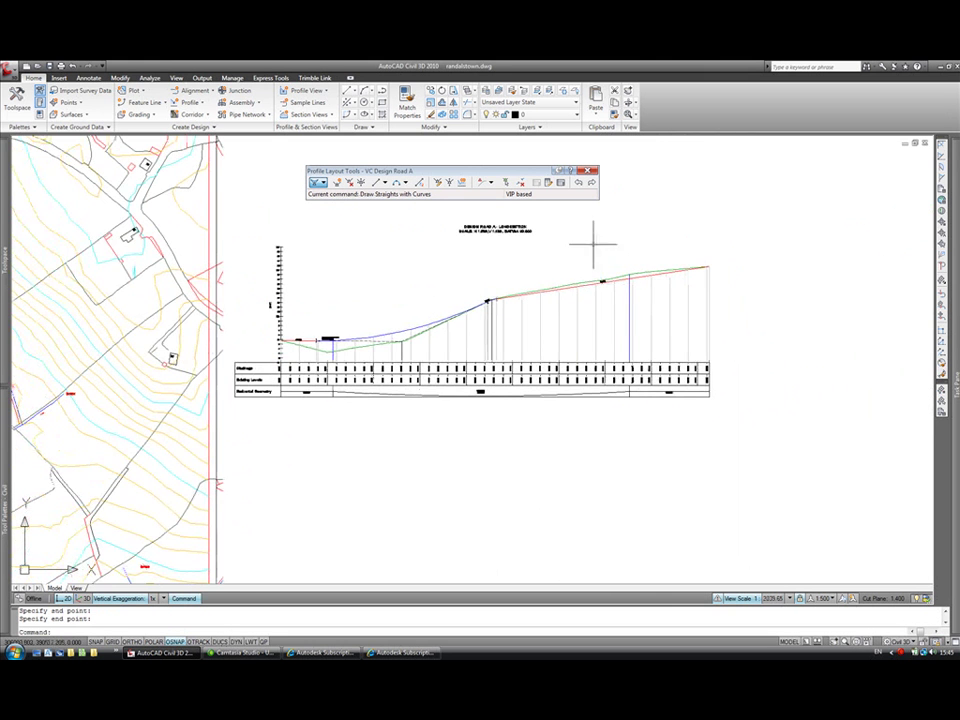
{"action": "key", "text": "Return"}
{"action": "left_click", "coordinate": [591, 172]}
Raise the sag intersection point near chainage 130 vertically above the existing ground and deselect the profile.
{"action": "scroll", "coordinate": [411, 326], "scroll_direction": "up", "scroll_amount": 3}
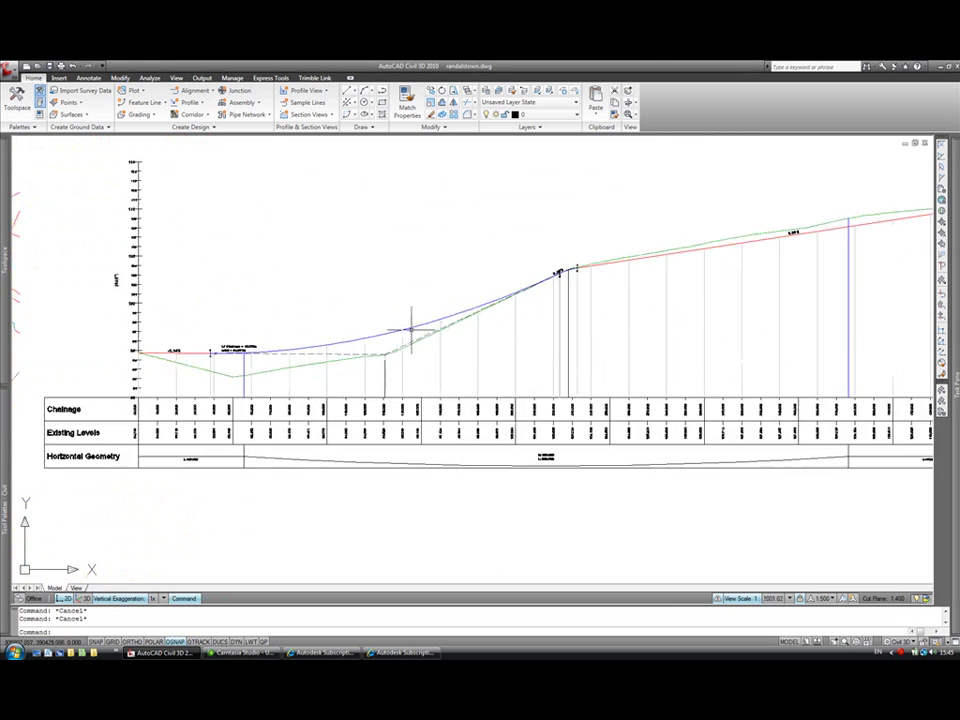
{"action": "left_click", "coordinate": [388, 340]}
{"action": "scroll", "coordinate": [373, 372], "scroll_direction": "up", "scroll_amount": 2}
{"action": "left_click", "coordinate": [373, 370]}
{"action": "left_click", "coordinate": [373, 343]}
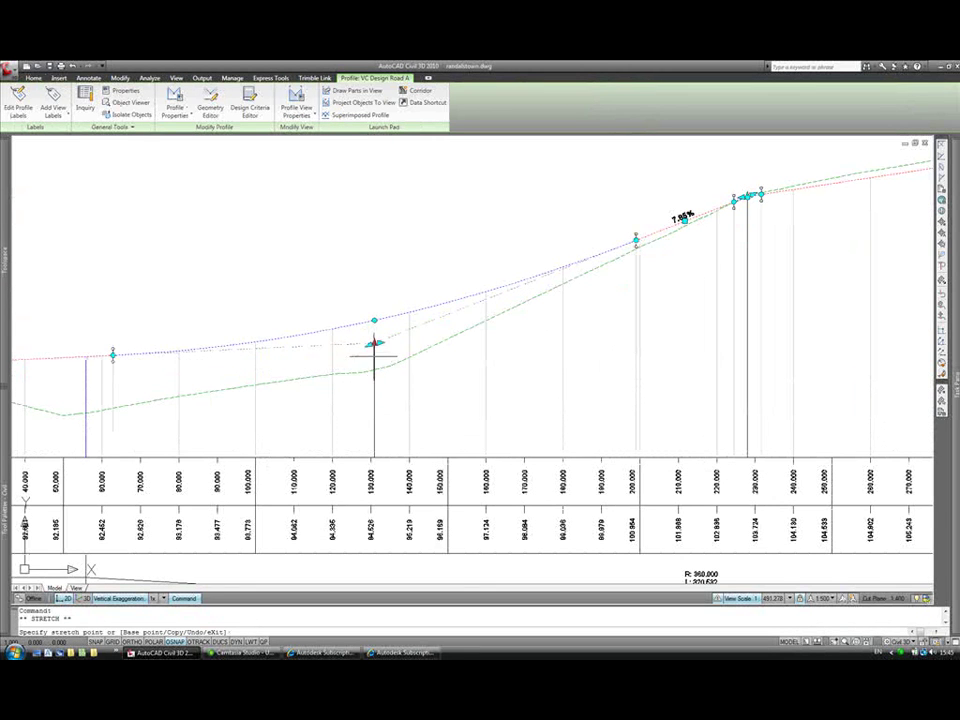
{"action": "scroll", "coordinate": [377, 381], "scroll_direction": "up", "scroll_amount": 2}
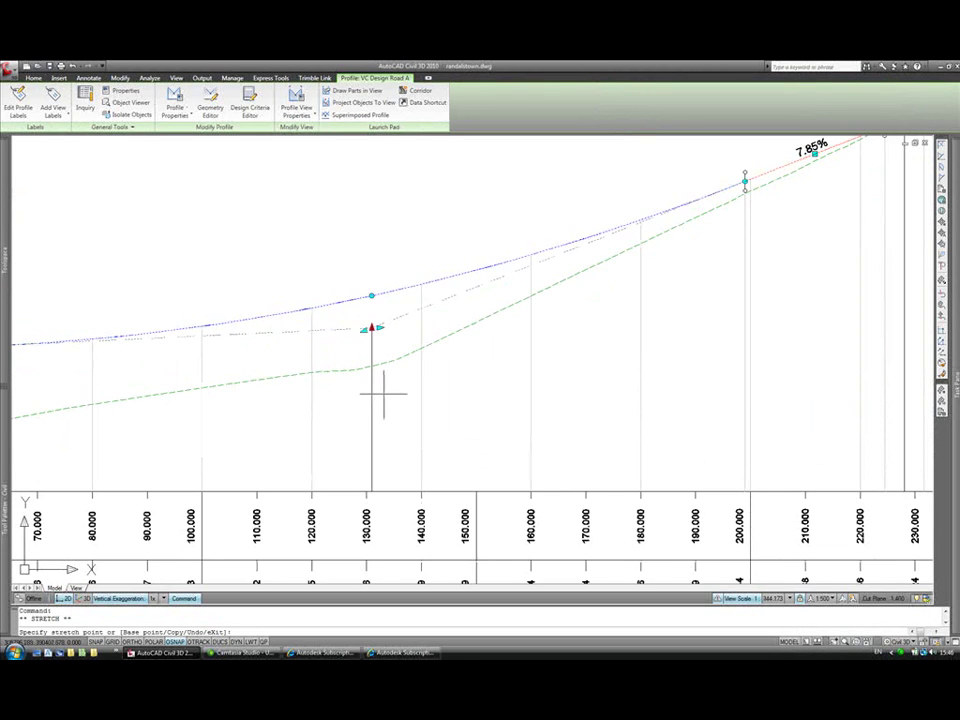
{"action": "key", "text": "Escape"}
Lengthen the crest vertical curve near chainage 230 by stretching its far end along the upper straight, and deselect the profile.
{"action": "scroll", "coordinate": [558, 370], "scroll_direction": "down", "scroll_amount": 5}
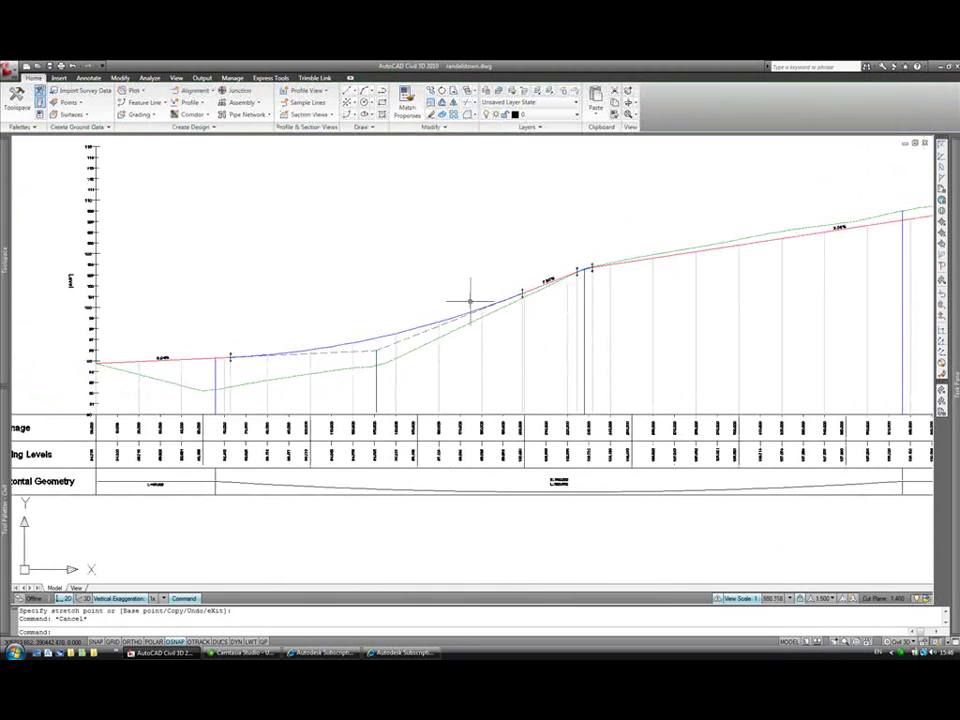
{"action": "middle_click_drag", "start_coordinate": [672, 307], "coordinate": [437, 329]}
{"action": "scroll", "coordinate": [300, 286], "scroll_direction": "up", "scroll_amount": 5}
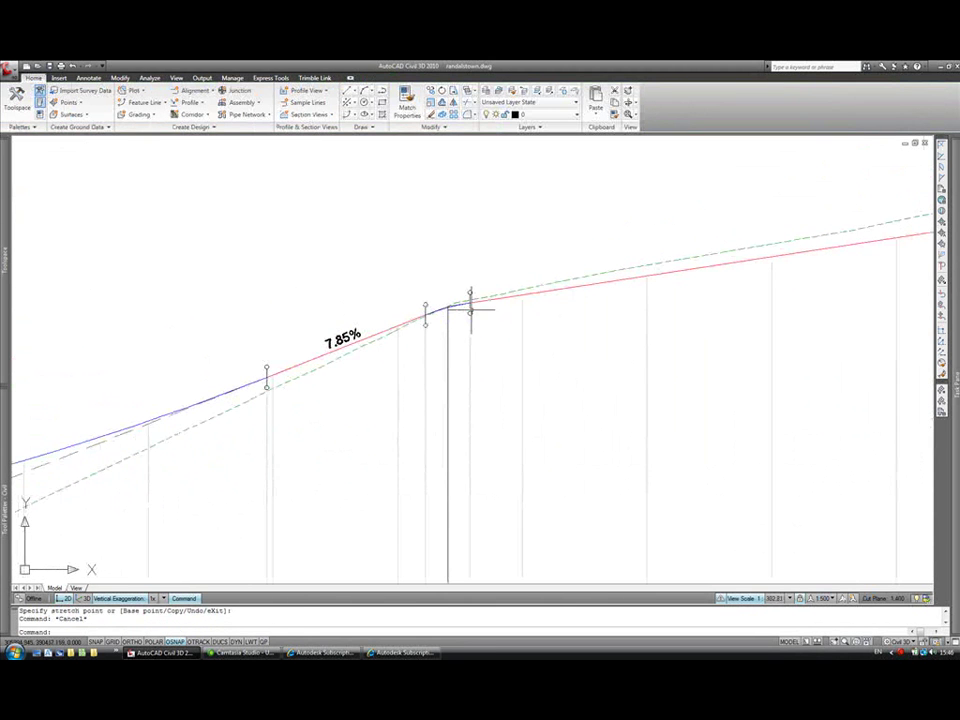
{"action": "left_click", "coordinate": [470, 312]}
{"action": "key", "text": "Escape"}
{"action": "left_click", "coordinate": [466, 303]}
{"action": "left_click", "coordinate": [469, 302]}
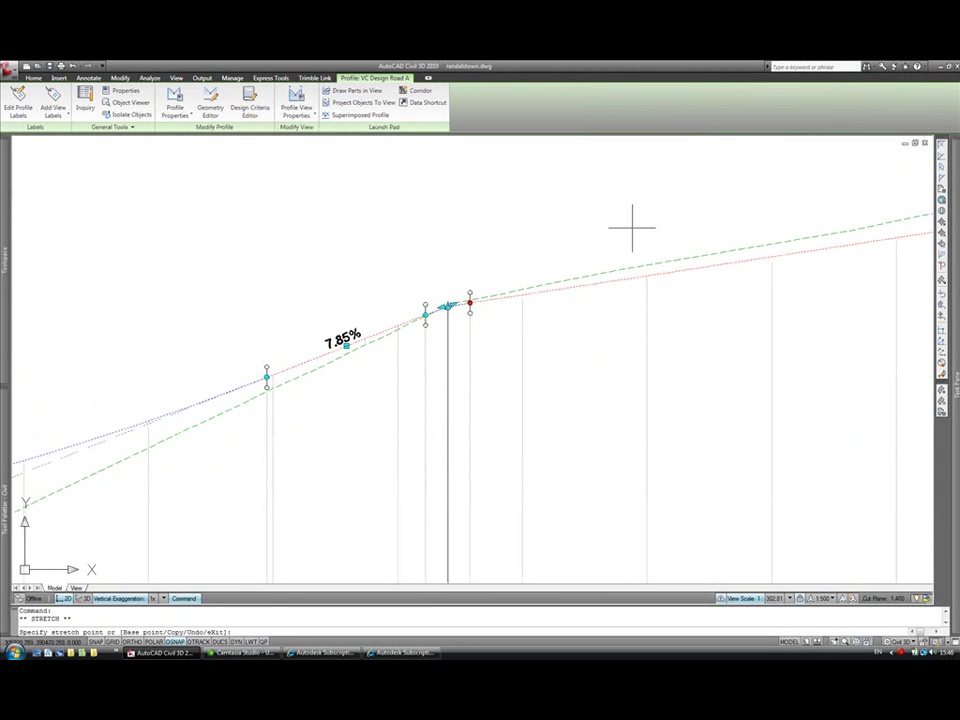
{"action": "left_click", "coordinate": [470, 302]}
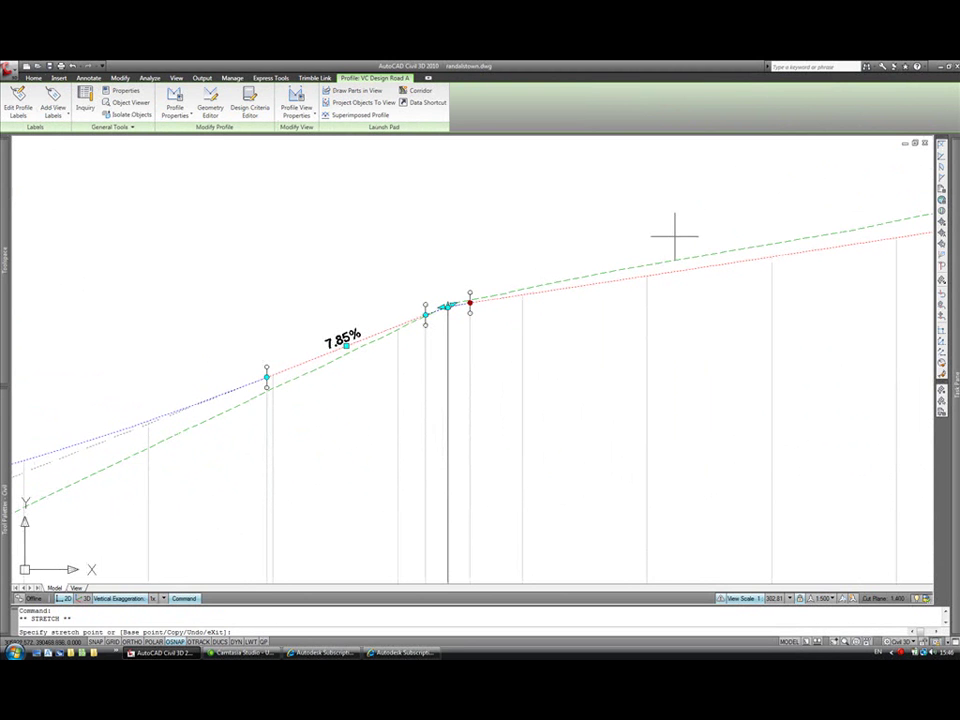
{"action": "left_click", "coordinate": [617, 250]}
{"action": "scroll", "coordinate": [679, 287], "scroll_direction": "down", "scroll_amount": 10}
{"action": "middle_click_drag", "start_coordinate": [679, 287], "coordinate": [663, 308]}
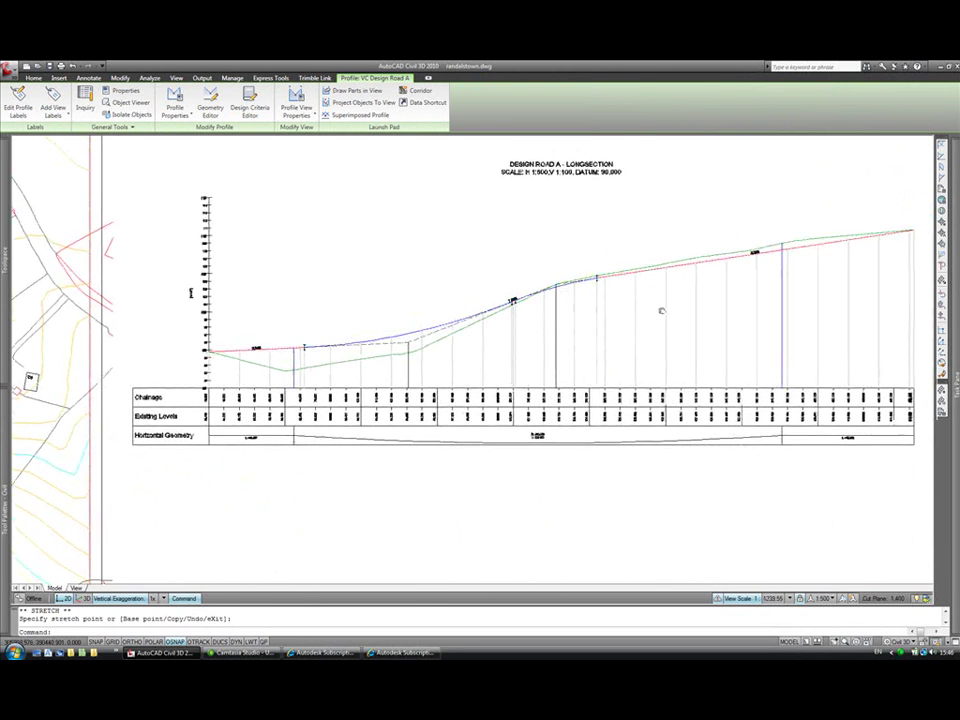
{"action": "key", "text": "Escape"}
{"action": "key", "text": "Escape"}
Create an assembly named Design Road A and place its baseline in the empty area below the profile view.
{"action": "middle_click", "coordinate": [661, 310]}
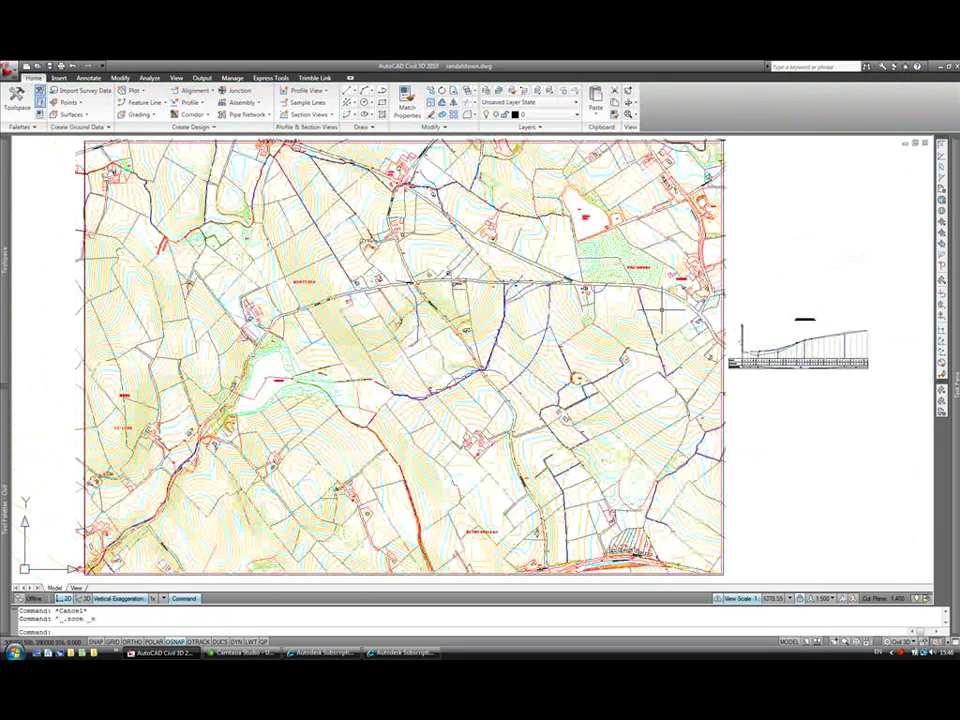
{"action": "scroll", "coordinate": [663, 307], "scroll_direction": "up", "scroll_amount": 2}
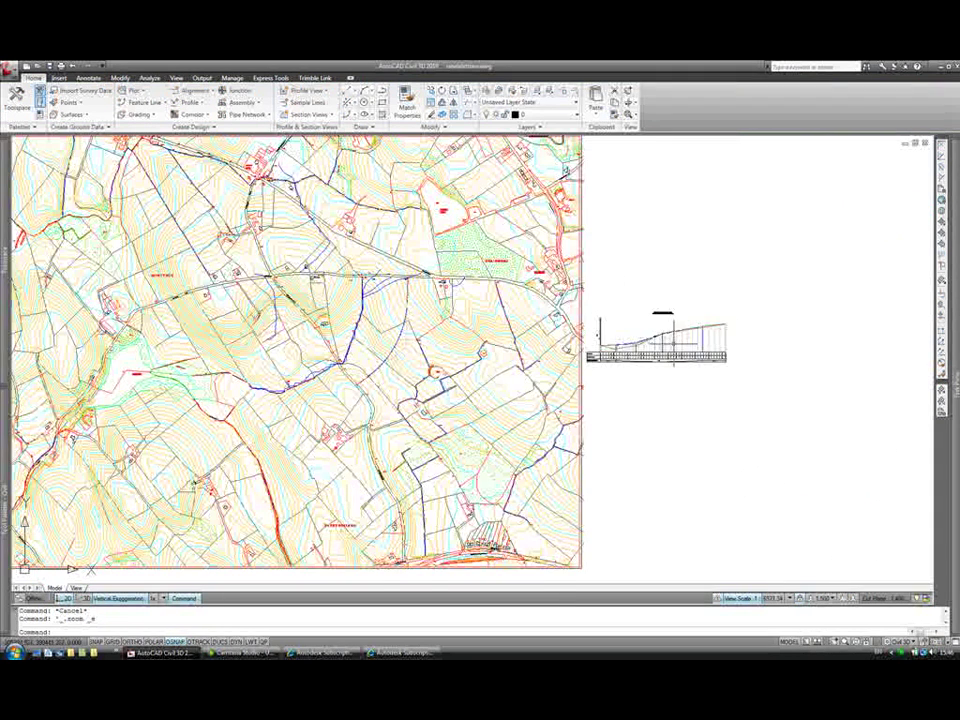
{"action": "scroll", "coordinate": [663, 393], "scroll_direction": "up", "scroll_amount": 5}
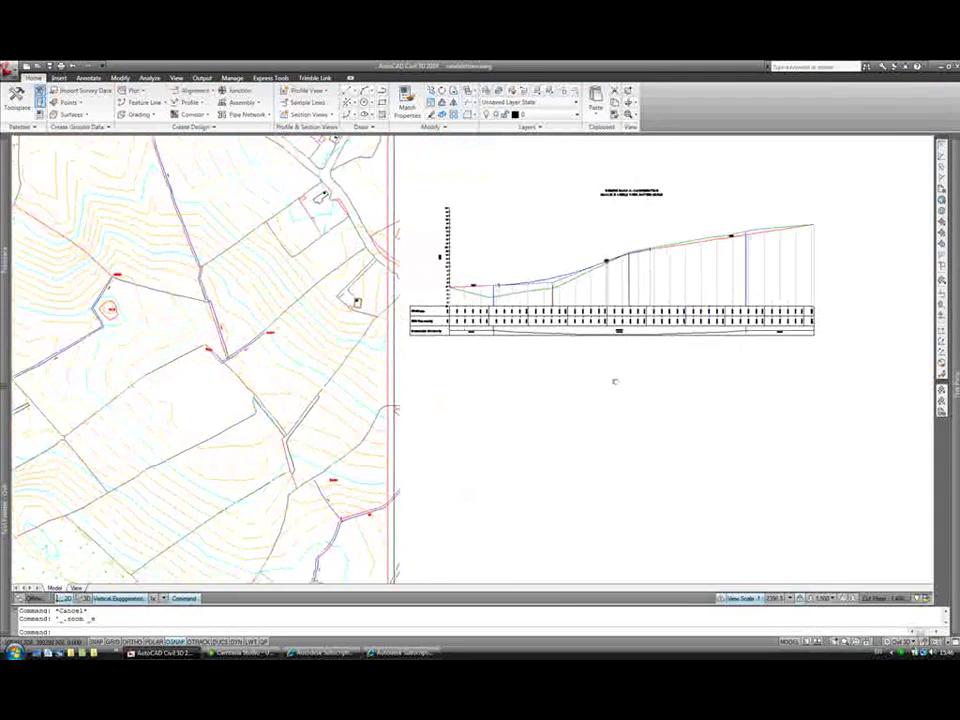
{"action": "left_click", "coordinate": [243, 102]}
{"action": "left_click", "coordinate": [251, 120]}
{"action": "type", "text": "Design Road A"}
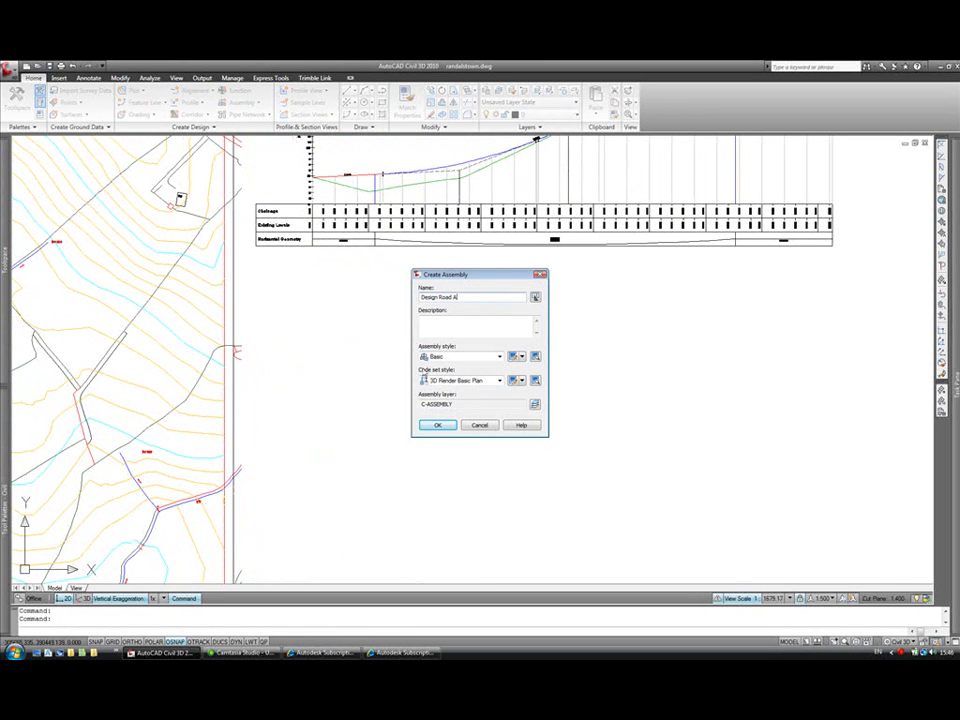
{"action": "left_click", "coordinate": [440, 427]}
{"action": "scroll", "coordinate": [456, 349], "scroll_direction": "up", "scroll_amount": 5}
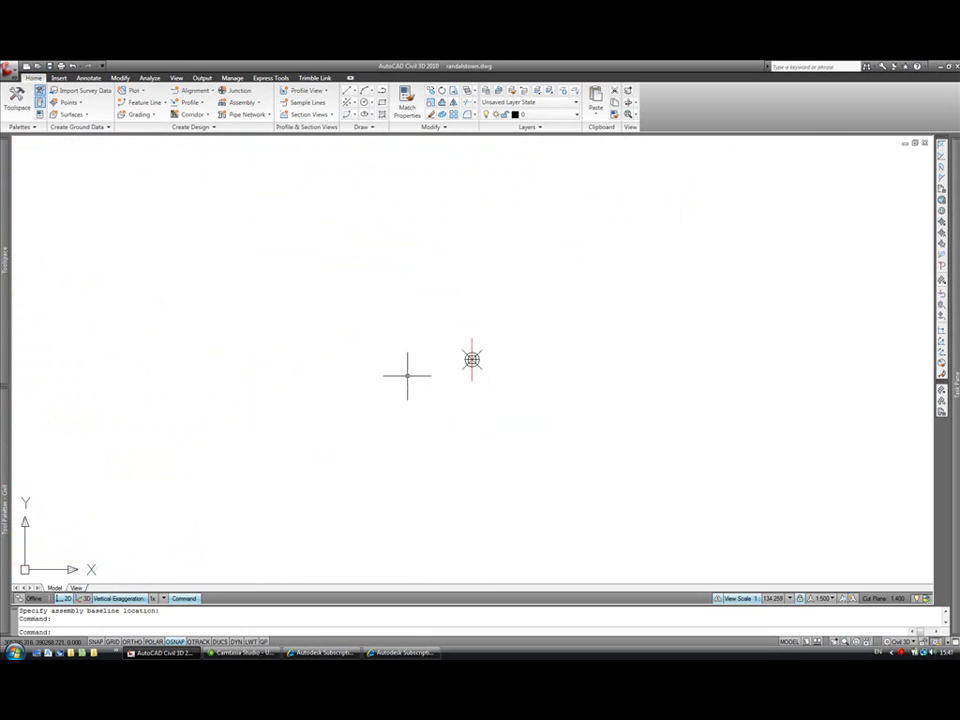
Examine the available subassemblies in the Civil palettes and the full palette set, including daylight, generic and trench pipe types, and return to Civil.
{"action": "mouse_move", "coordinate": [7, 358]}
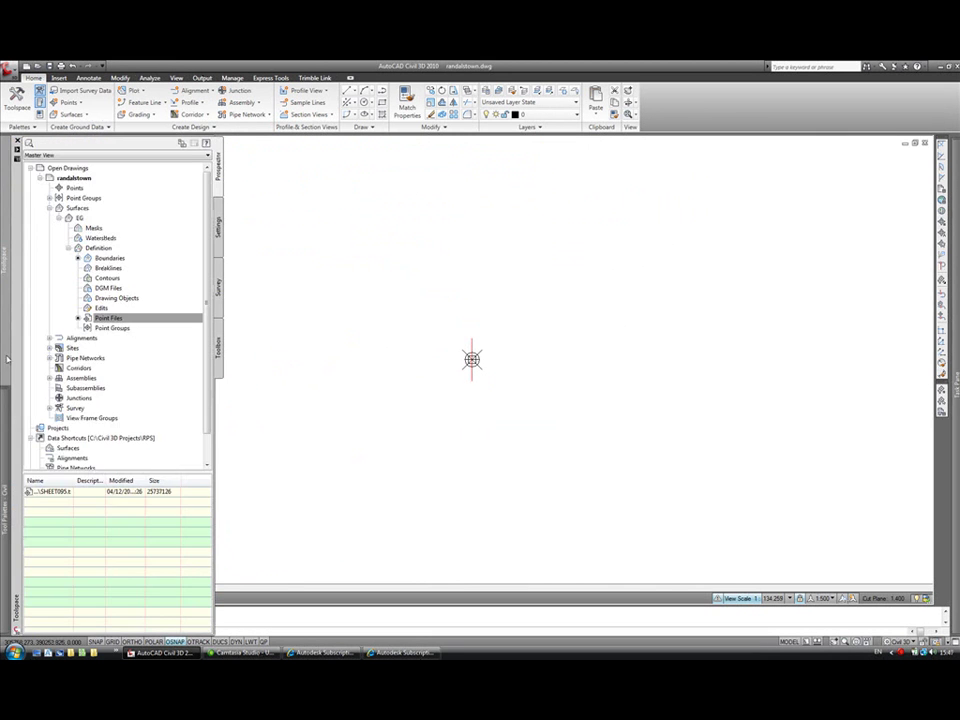
{"action": "mouse_move", "coordinate": [7, 411]}
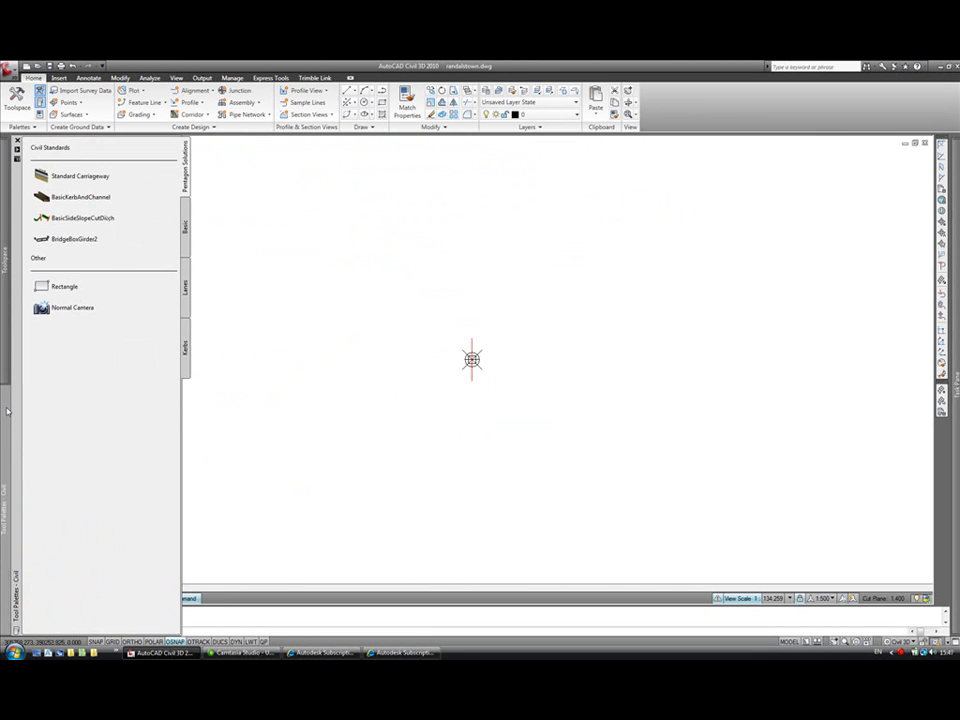
{"action": "left_click", "coordinate": [185, 227]}
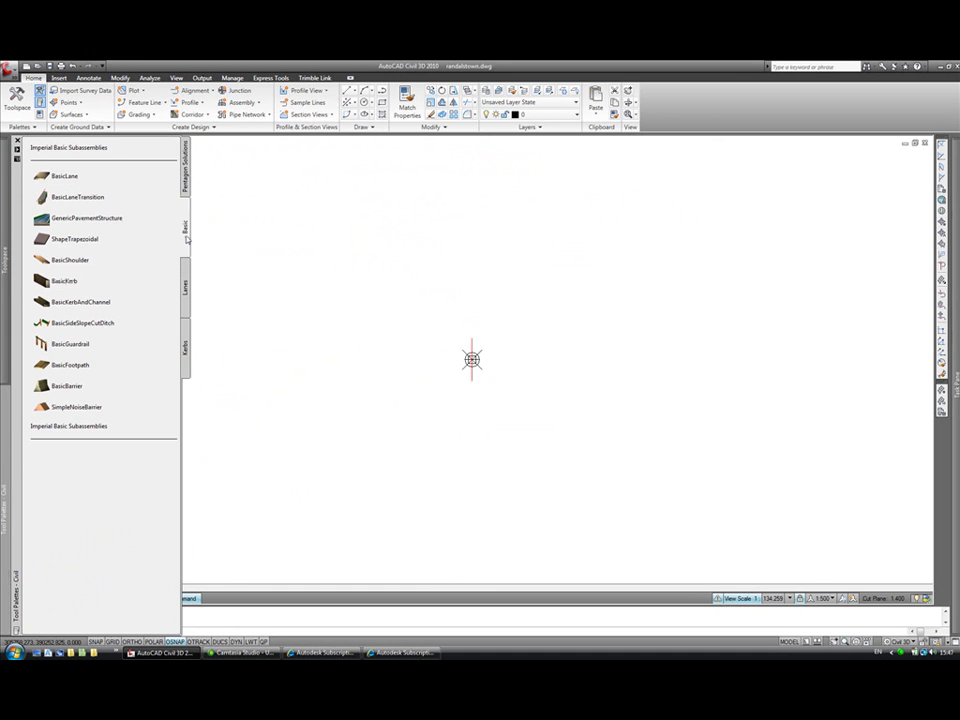
{"action": "left_click", "coordinate": [185, 340]}
{"action": "right_click", "coordinate": [17, 359]}
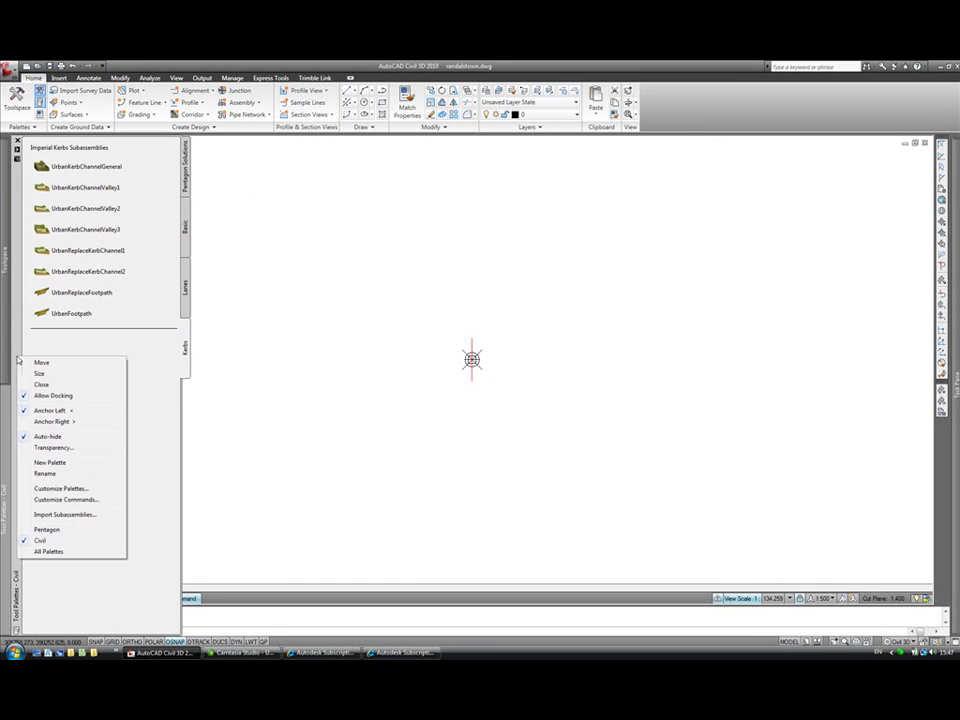
{"action": "left_click", "coordinate": [48, 551]}
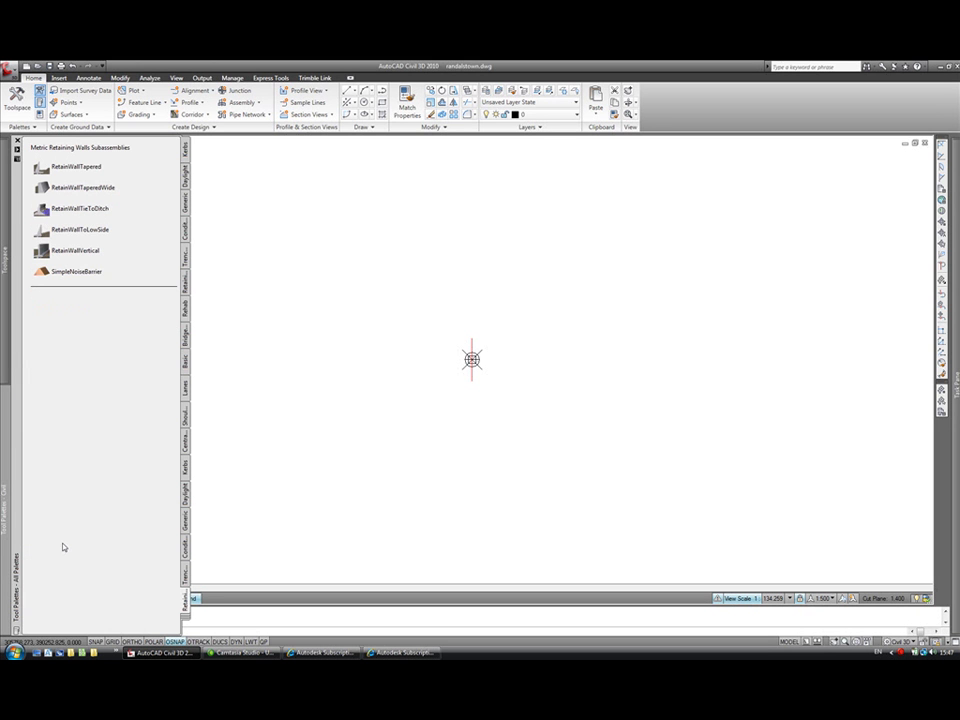
{"action": "left_click", "coordinate": [187, 178]}
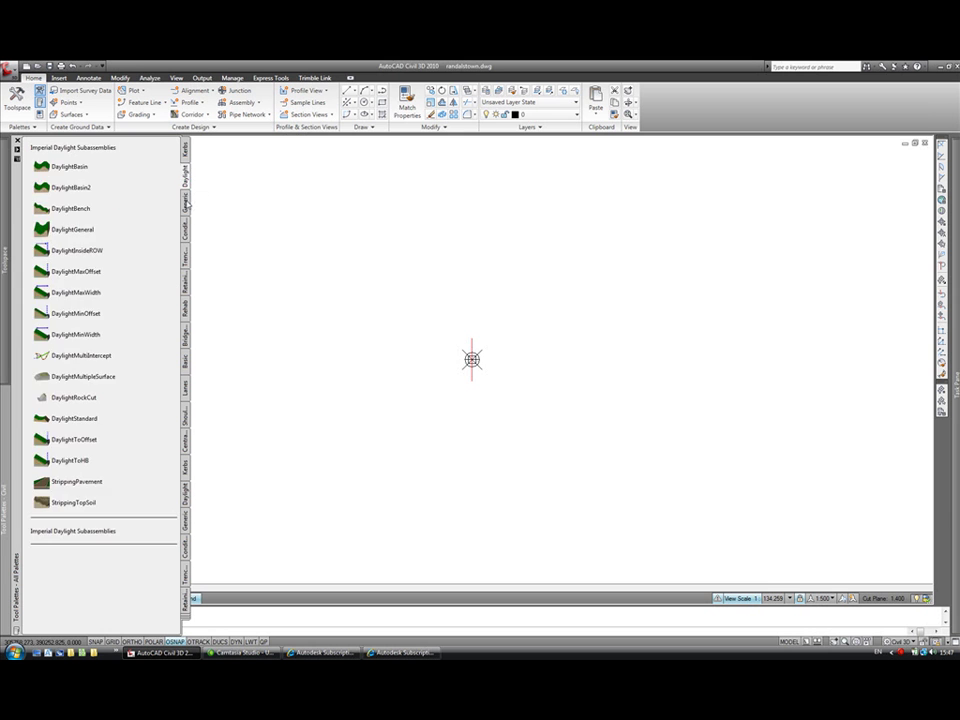
{"action": "left_click", "coordinate": [185, 201]}
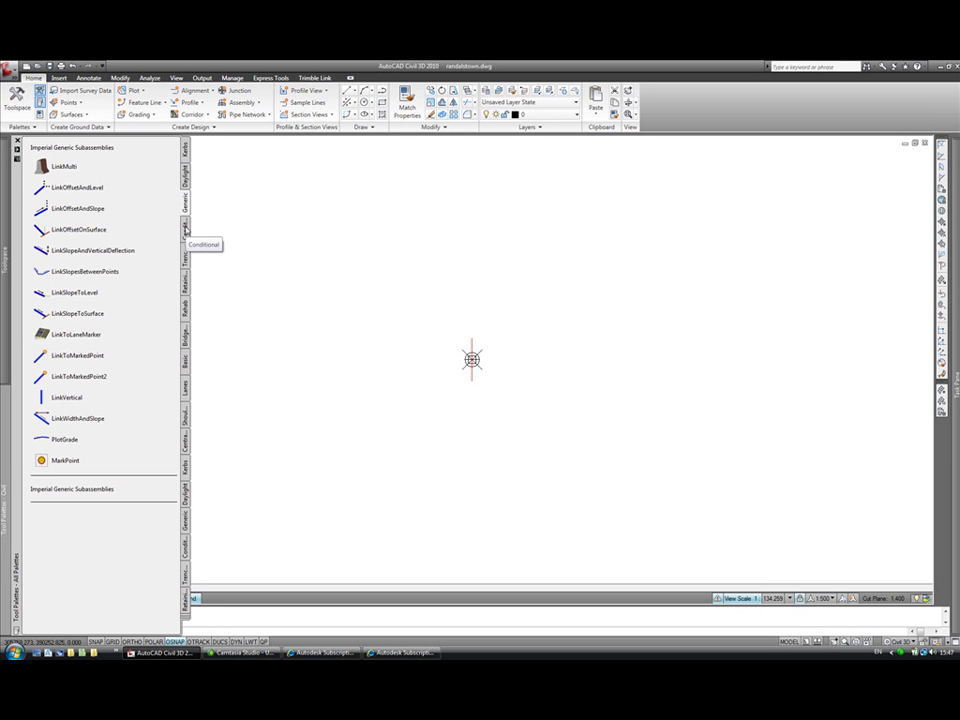
{"action": "left_click", "coordinate": [186, 228]}
{"action": "left_click", "coordinate": [186, 258]}
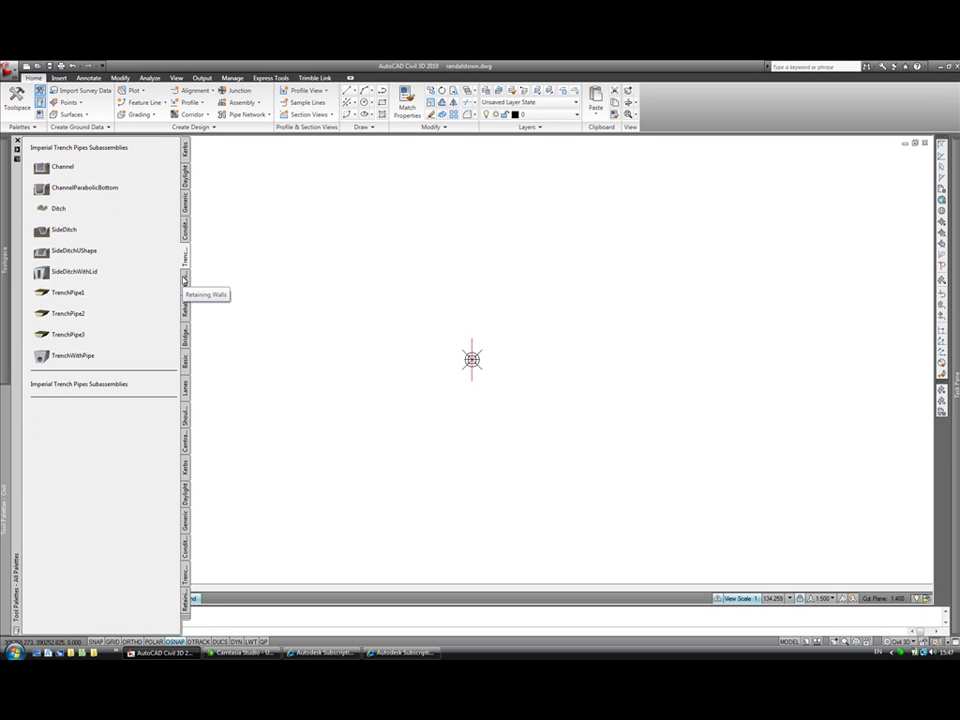
{"action": "left_click", "coordinate": [185, 283]}
{"action": "left_click", "coordinate": [185, 310]}
{"action": "left_click", "coordinate": [185, 337]}
{"action": "right_click", "coordinate": [18, 422]}
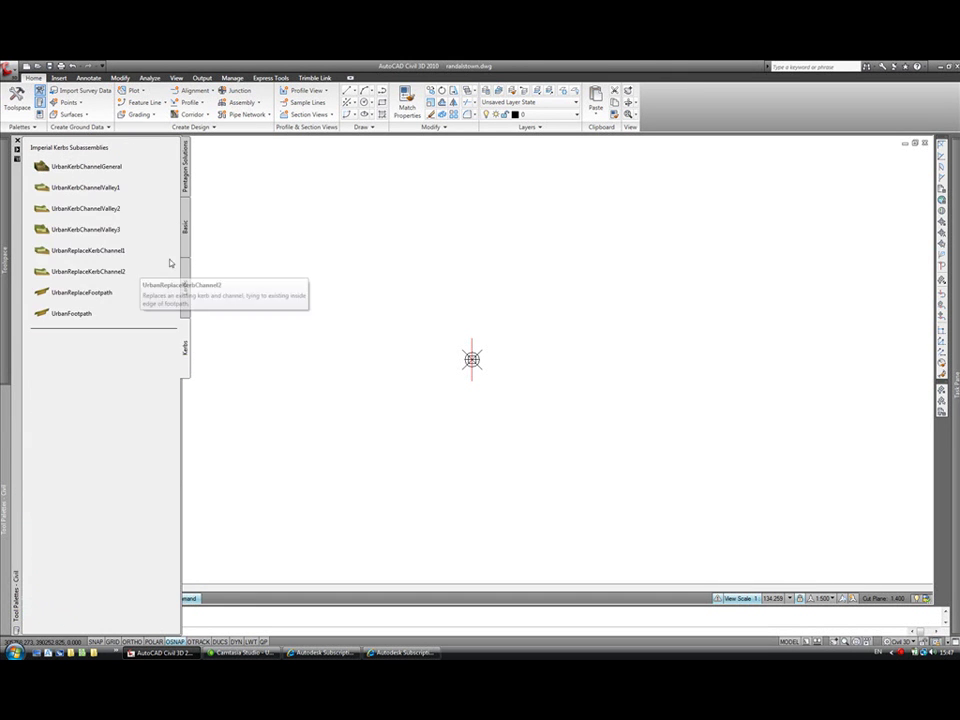
Attach a right-side Standard Carriageway to the assembly baseline with a default slope of -2.5% and a width of 3.65 m.
{"action": "left_click", "coordinate": [185, 190]}
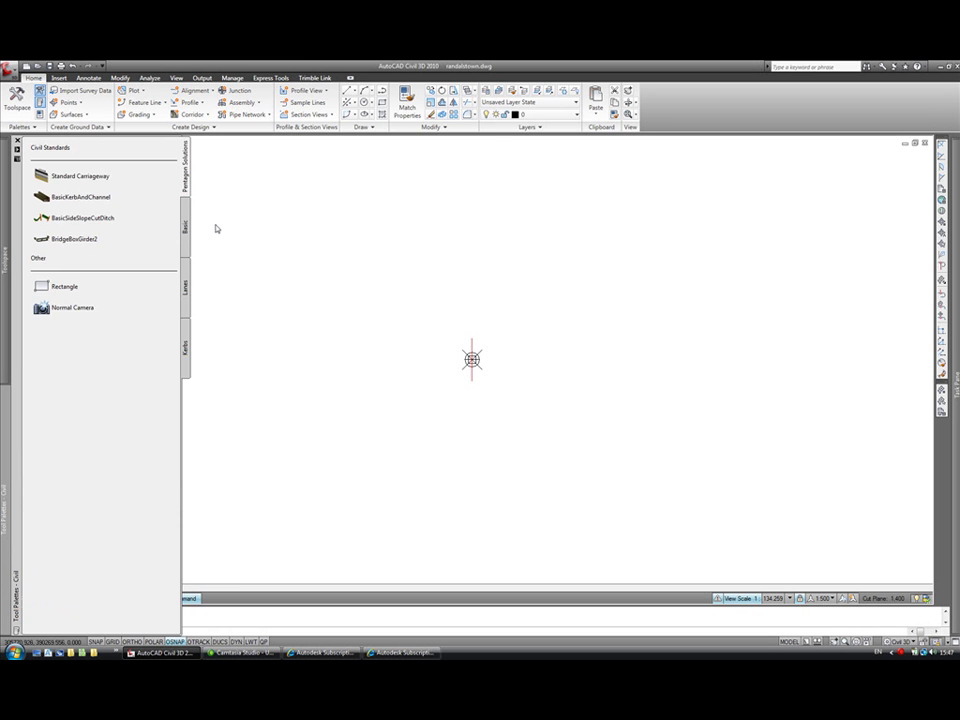
{"action": "middle_click_drag", "start_coordinate": [363, 303], "coordinate": [320, 285]}
{"action": "mouse_move", "coordinate": [3, 415]}
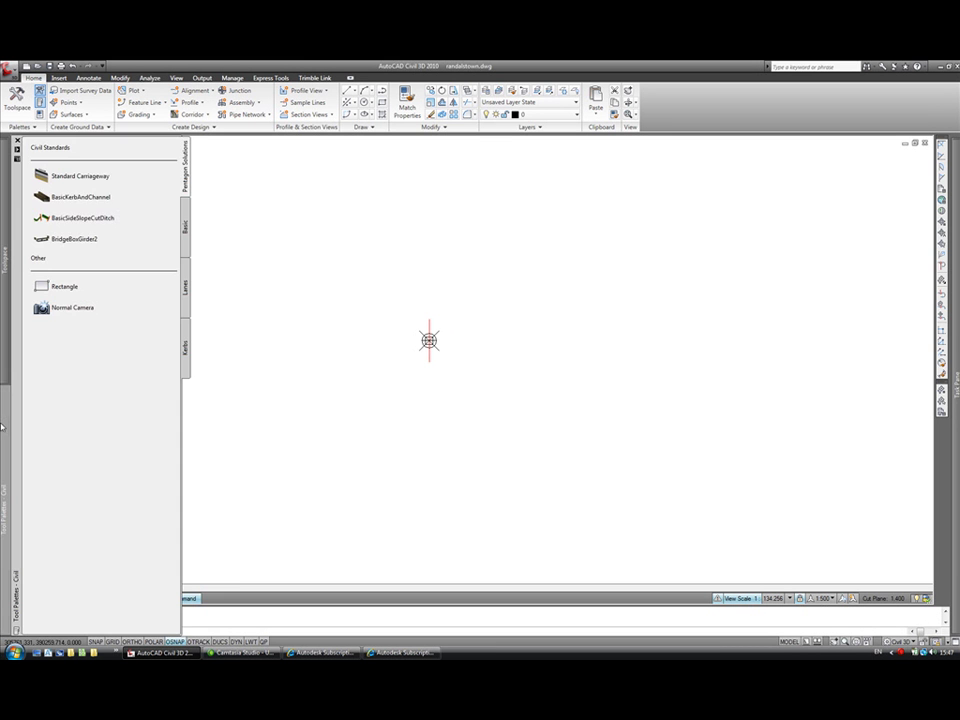
{"action": "left_click", "coordinate": [48, 179]}
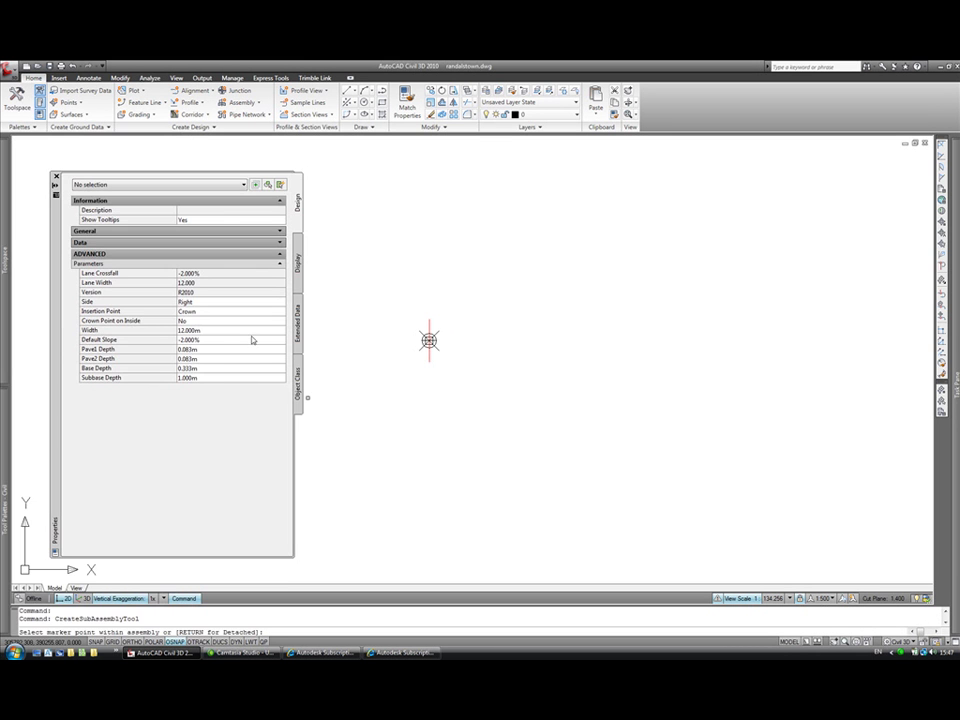
{"action": "left_click", "coordinate": [214, 340]}
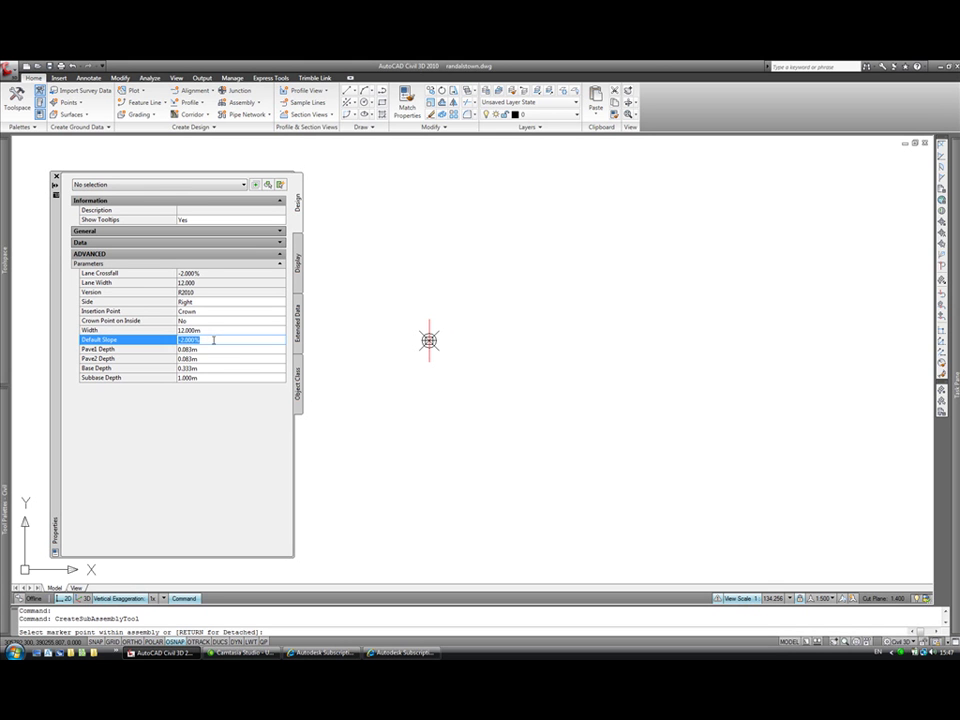
{"action": "type", "text": "-2.5"}
{"action": "key", "text": "Tab"}
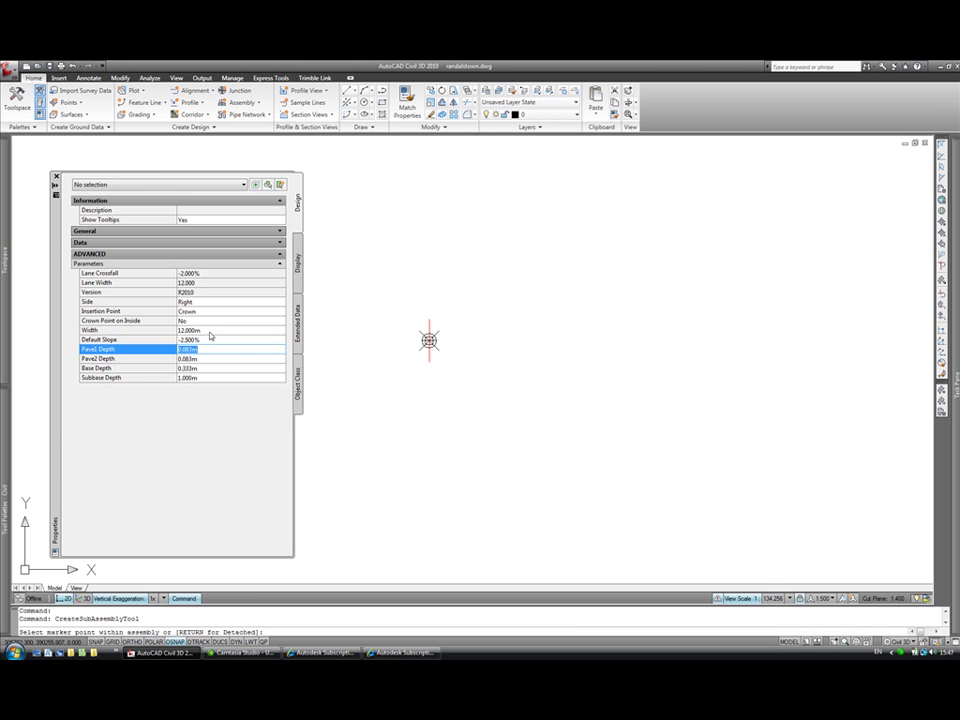
{"action": "left_click", "coordinate": [212, 330]}
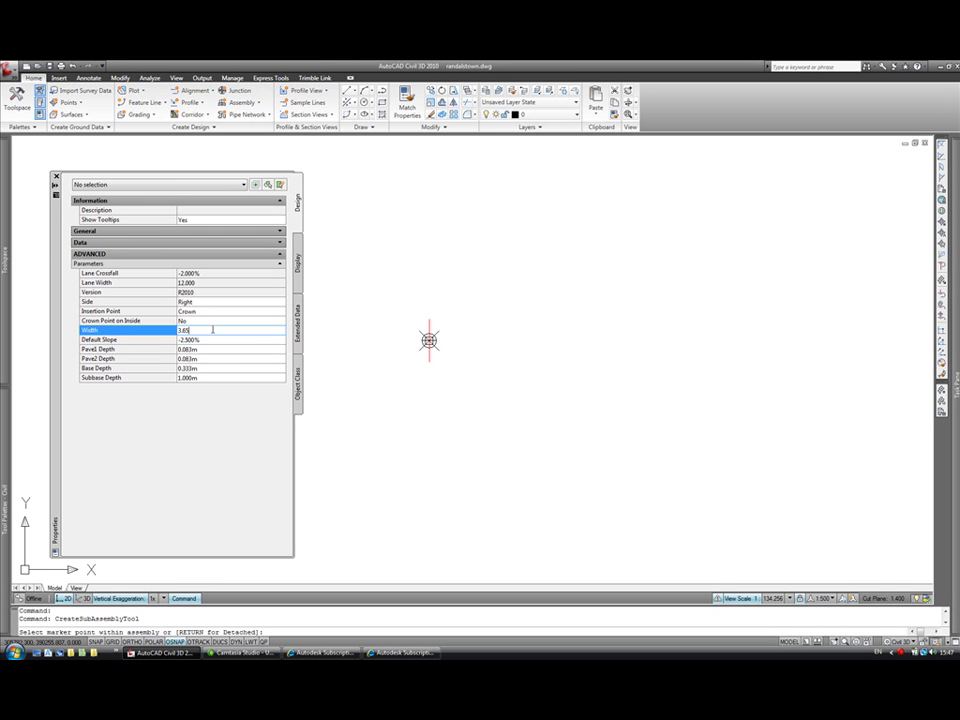
{"action": "key", "text": "Tab"}
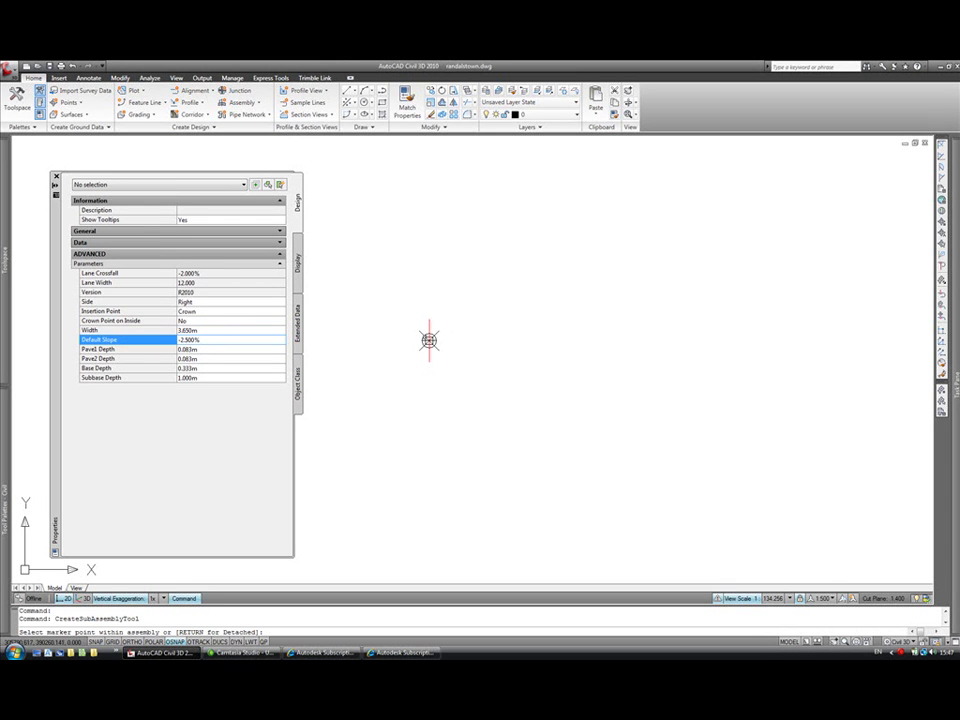
{"action": "left_click", "coordinate": [428, 340]}
{"action": "scroll", "coordinate": [432, 340], "scroll_direction": "up", "scroll_amount": 5}
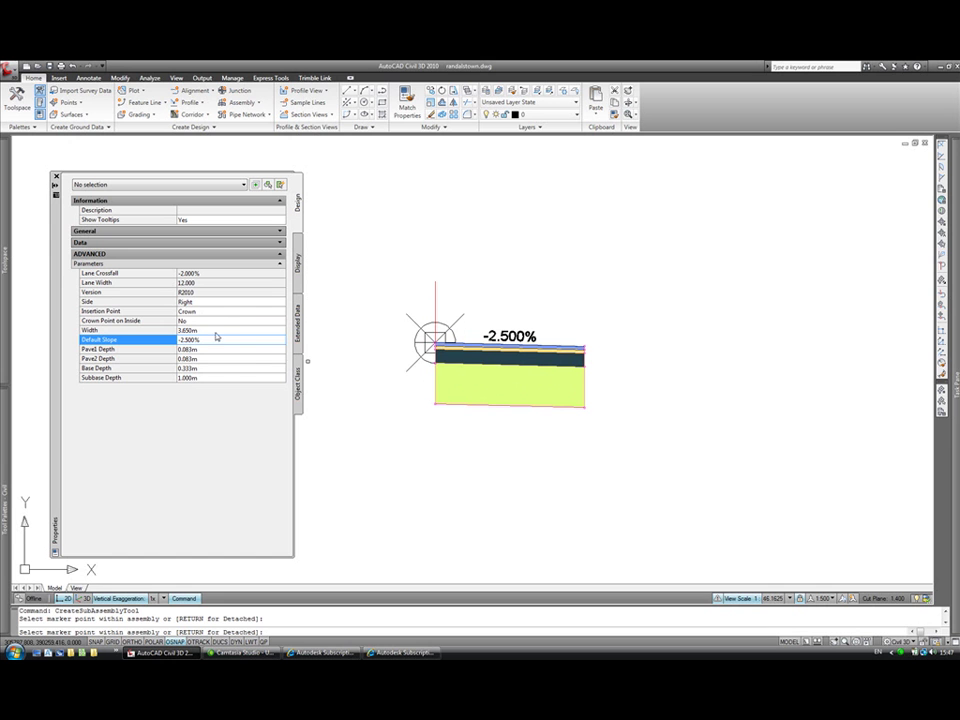
Attach a matching Standard Carriageway to the assembly baseline with its side set to Left.
{"action": "double_click", "coordinate": [235, 303]}
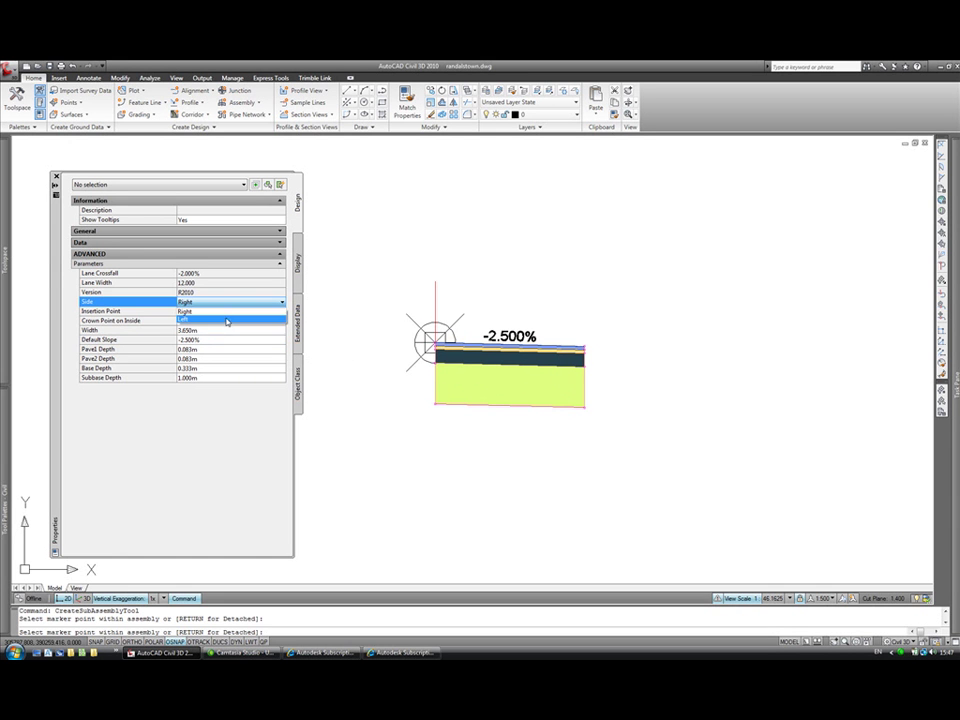
{"action": "left_click", "coordinate": [229, 321]}
{"action": "left_click", "coordinate": [433, 340]}
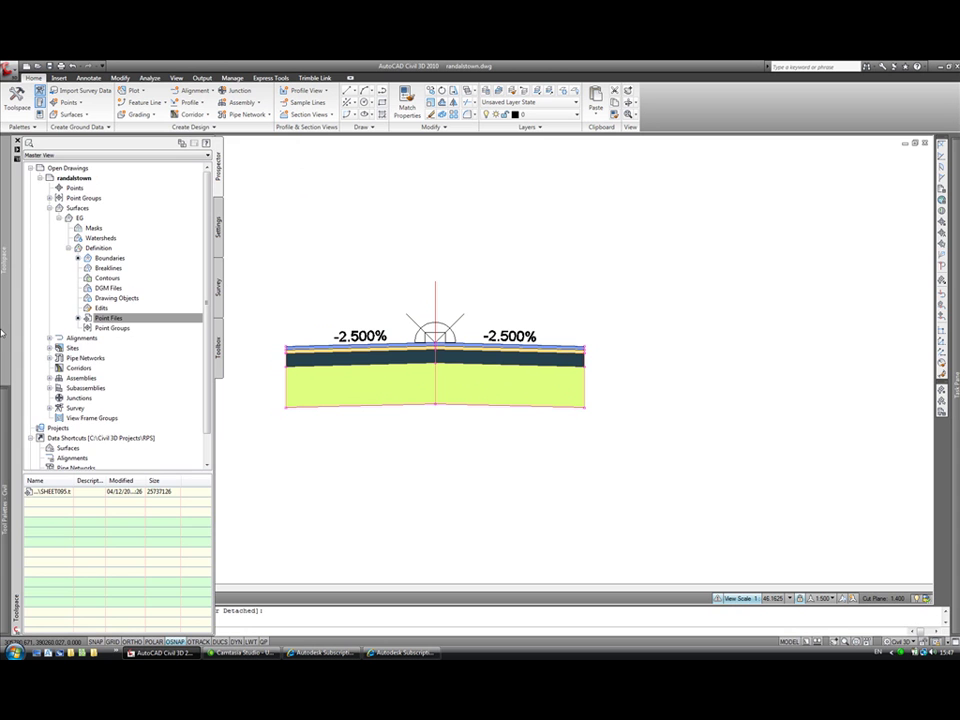
Attach a BasicKerbAndChannel subassembly to the top outer edge of the left carriageway.
{"action": "mouse_move", "coordinate": [4, 416]}
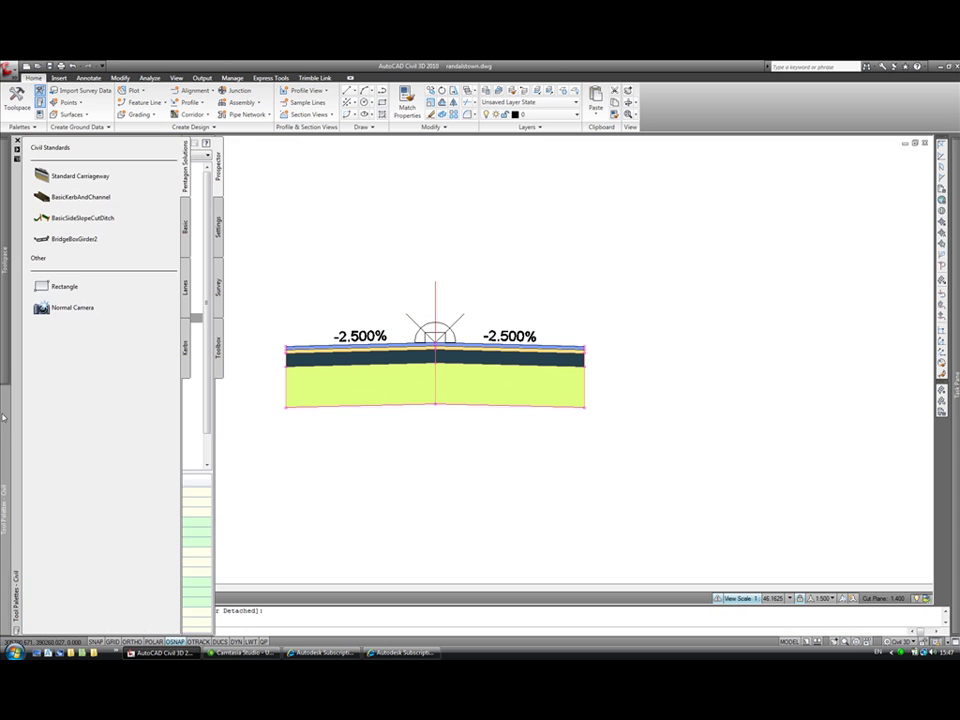
{"action": "left_click", "coordinate": [80, 197]}
{"action": "scroll", "coordinate": [551, 334], "scroll_direction": "up", "scroll_amount": 5}
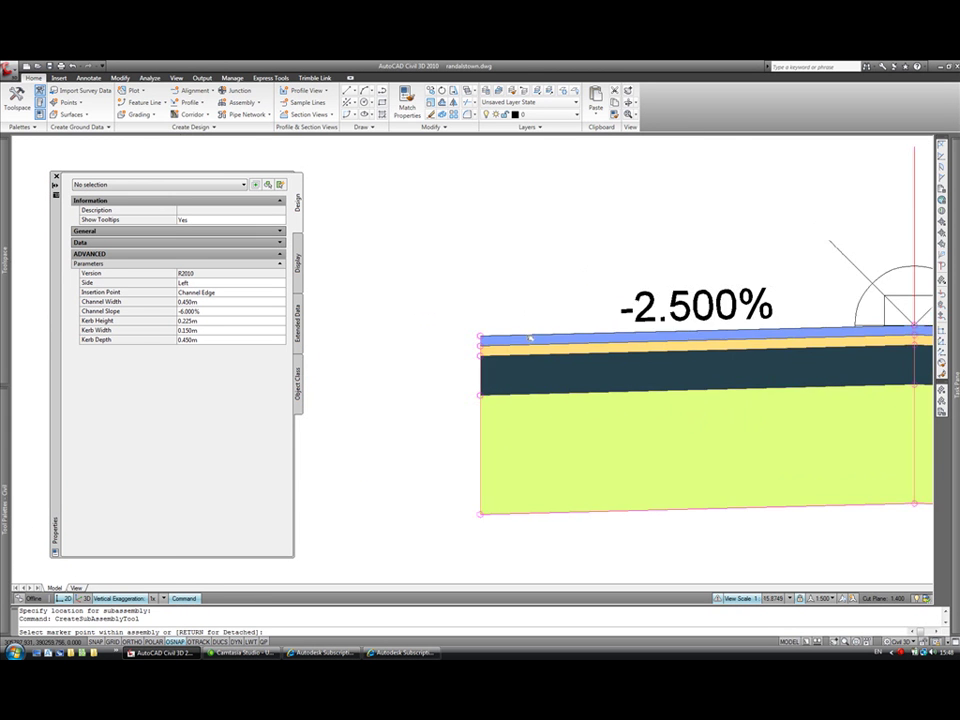
{"action": "scroll", "coordinate": [522, 338], "scroll_direction": "up", "scroll_amount": 3}
{"action": "left_click", "coordinate": [494, 337]}
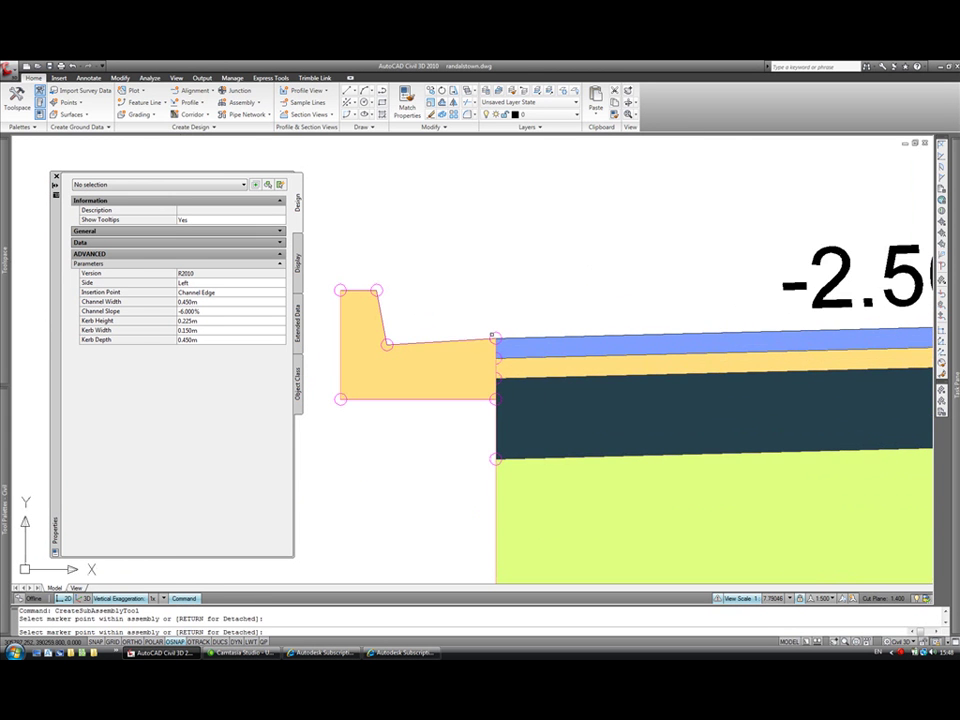
Set the kerb side to Right, attach it to the top outer edge of the right carriageway, and end the placement.
{"action": "left_click", "coordinate": [240, 282]}
{"action": "left_click", "coordinate": [240, 283]}
{"action": "left_click", "coordinate": [230, 293]}
{"action": "scroll", "coordinate": [439, 298], "scroll_direction": "down", "scroll_amount": 5}
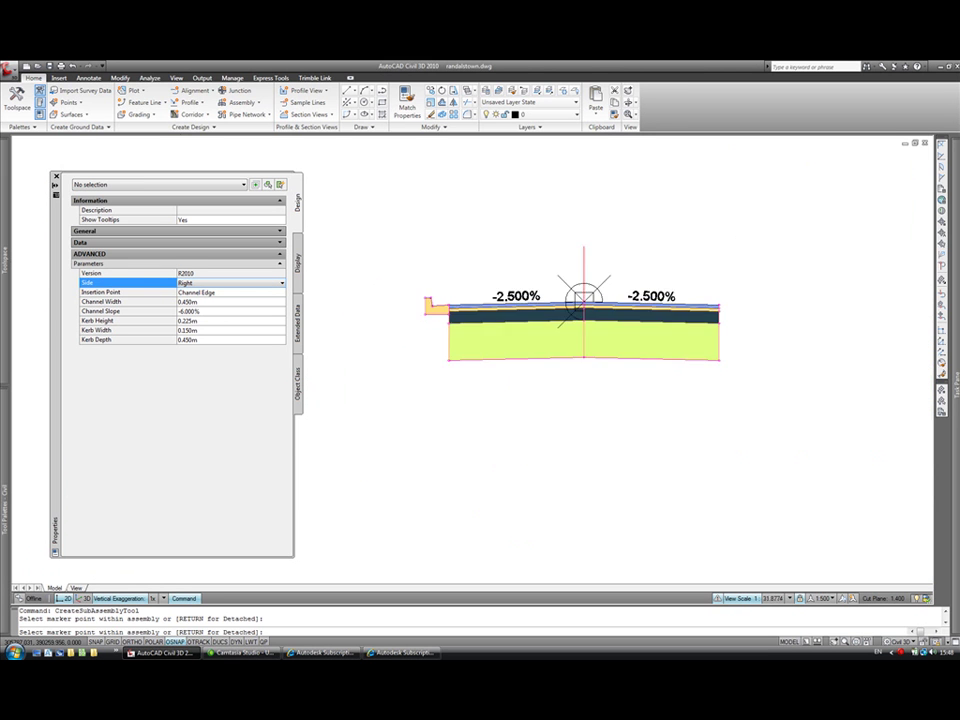
{"action": "scroll", "coordinate": [607, 287], "scroll_direction": "up", "scroll_amount": 5}
{"action": "left_click", "coordinate": [600, 279]}
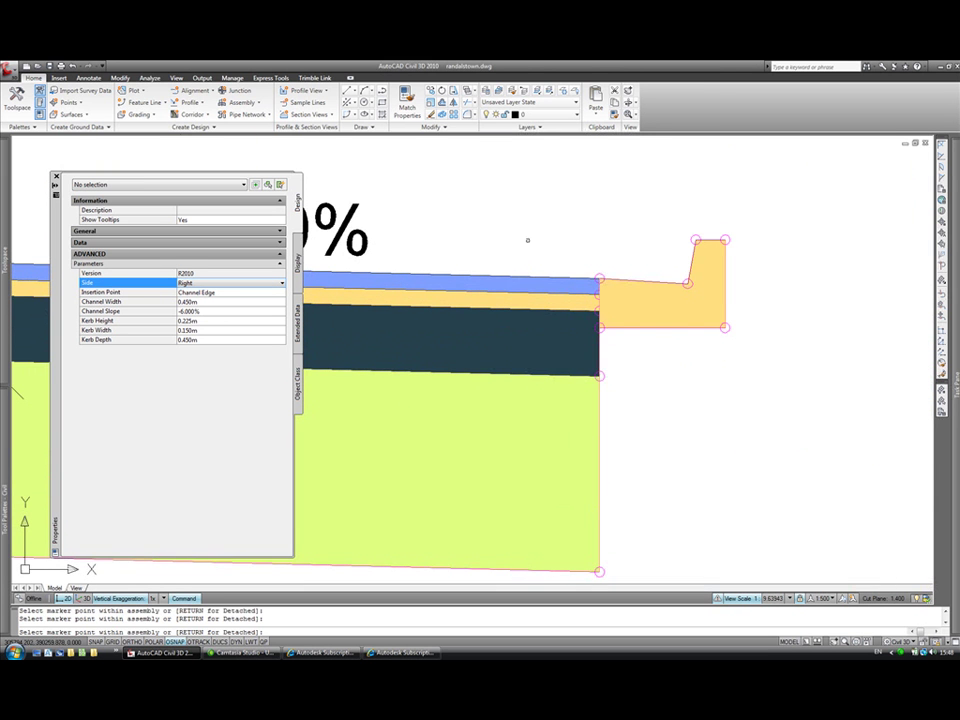
{"action": "key", "text": "Escape"}
{"action": "scroll", "coordinate": [521, 236], "scroll_direction": "down", "scroll_amount": 5}
{"action": "middle_click_drag", "start_coordinate": [430, 257], "coordinate": [496, 293]}
Attach a right-side BasicSideSlopeCutDitch subassembly to the top back corner of the right kerb.
{"action": "mouse_move", "coordinate": [4, 421]}
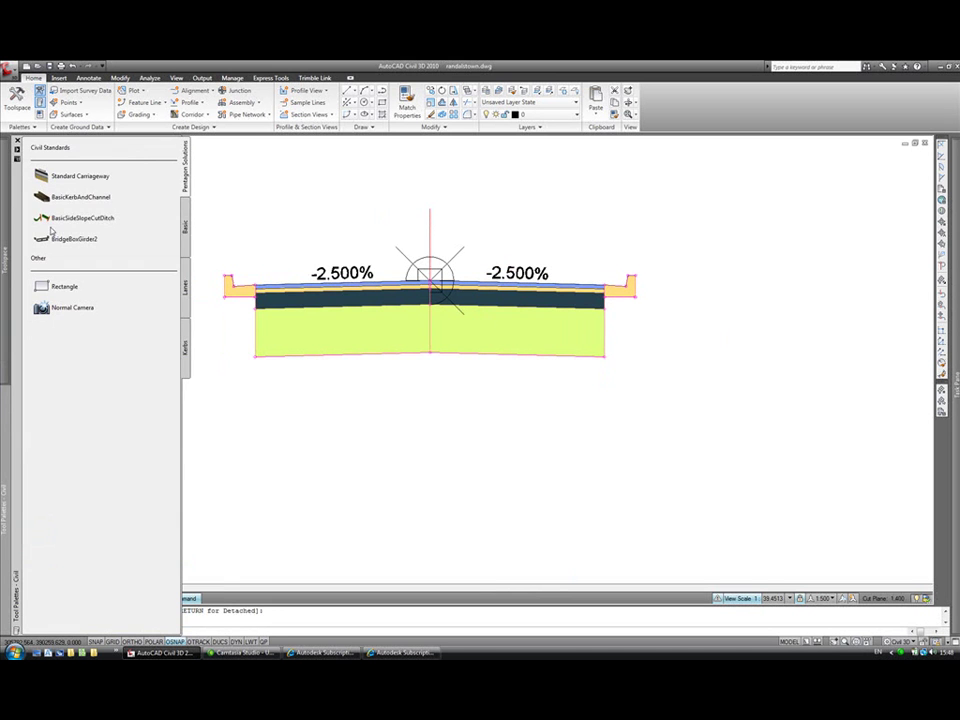
{"action": "left_click", "coordinate": [47, 222]}
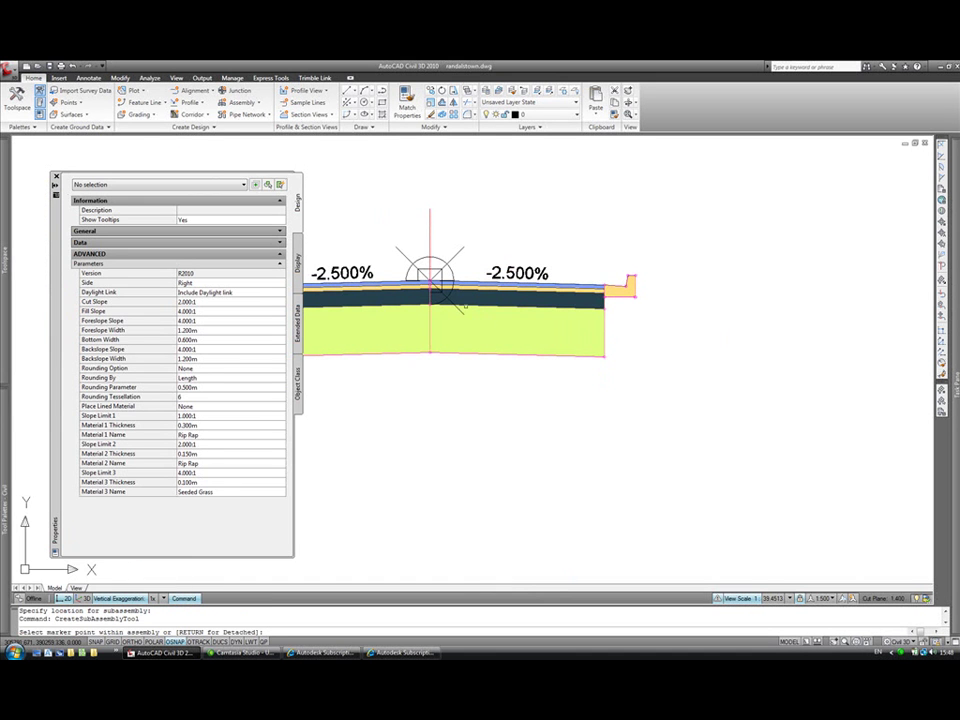
{"action": "scroll", "coordinate": [640, 275], "scroll_direction": "up", "scroll_amount": 6}
{"action": "left_click", "coordinate": [617, 275]}
{"action": "scroll", "coordinate": [617, 275], "scroll_direction": "down", "scroll_amount": 10}
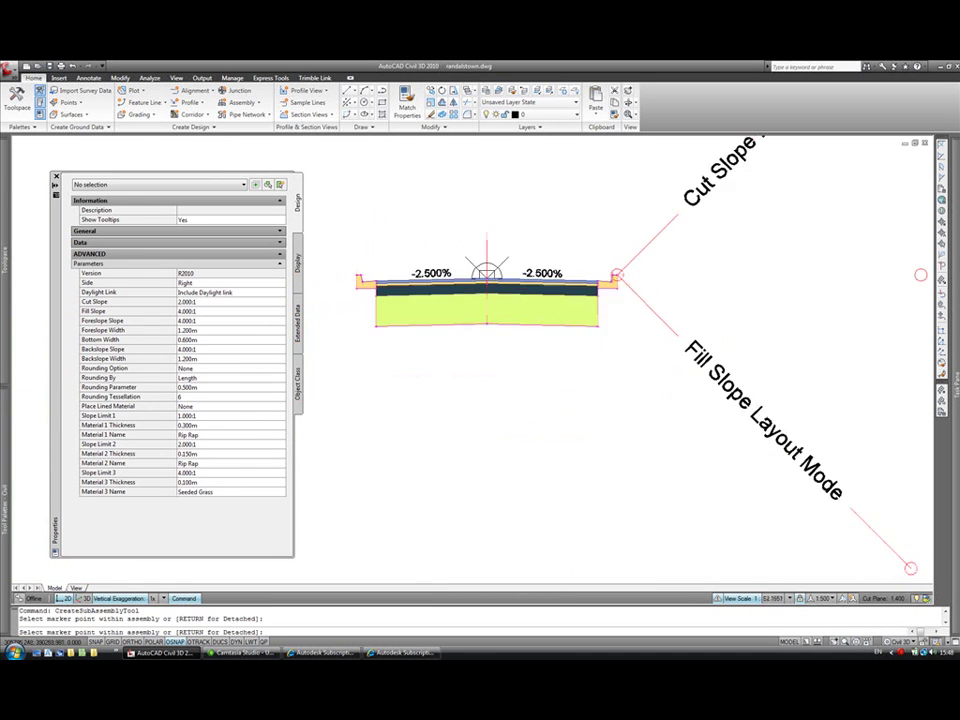
{"action": "middle_click_drag", "start_coordinate": [520, 308], "coordinate": [501, 332]}
Set the side slope's side to Left, attach it to the top back corner of the left kerb, and finish placing subassemblies.
{"action": "left_click", "coordinate": [230, 284]}
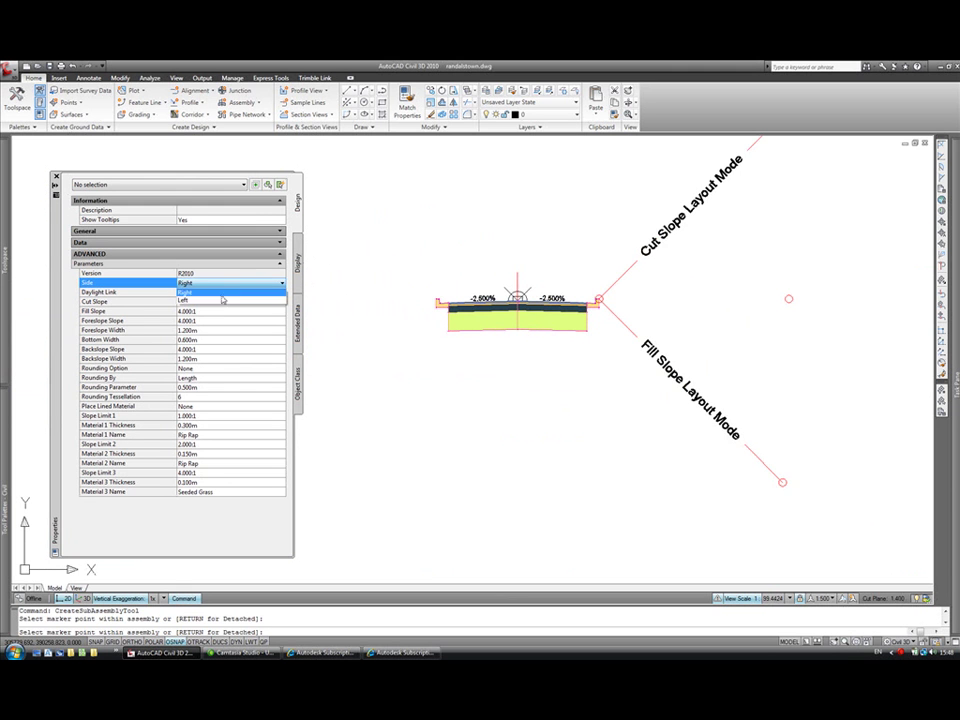
{"action": "left_click", "coordinate": [317, 293]}
{"action": "scroll", "coordinate": [443, 300], "scroll_direction": "up", "scroll_amount": 8}
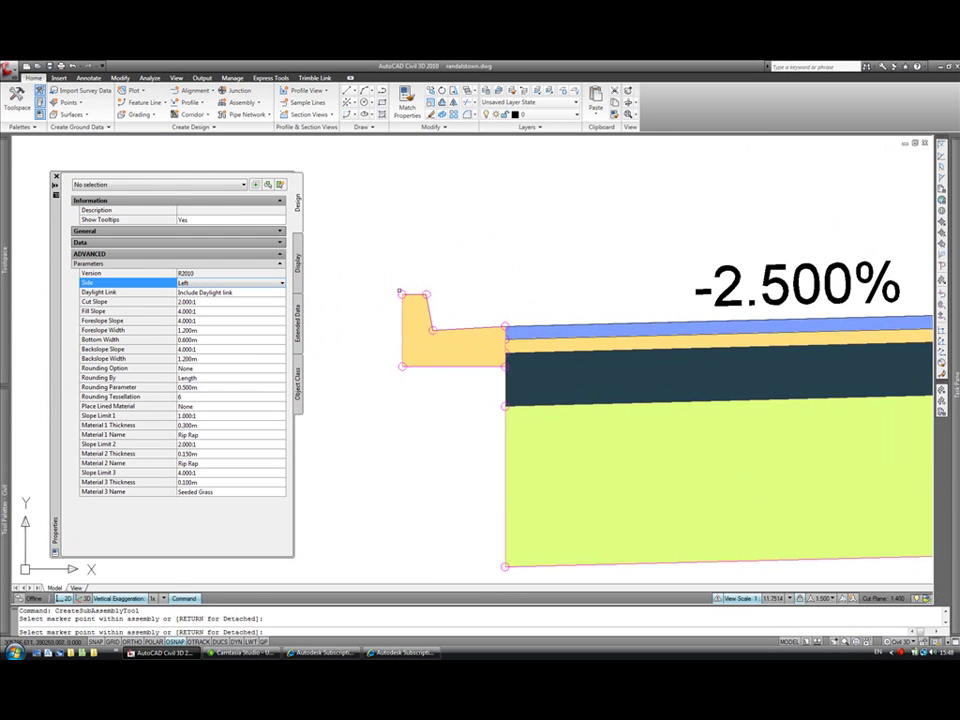
{"action": "right_click", "coordinate": [437, 245]}
{"action": "left_click", "coordinate": [450, 251]}
{"action": "scroll", "coordinate": [453, 255], "scroll_direction": "down", "scroll_amount": 6}
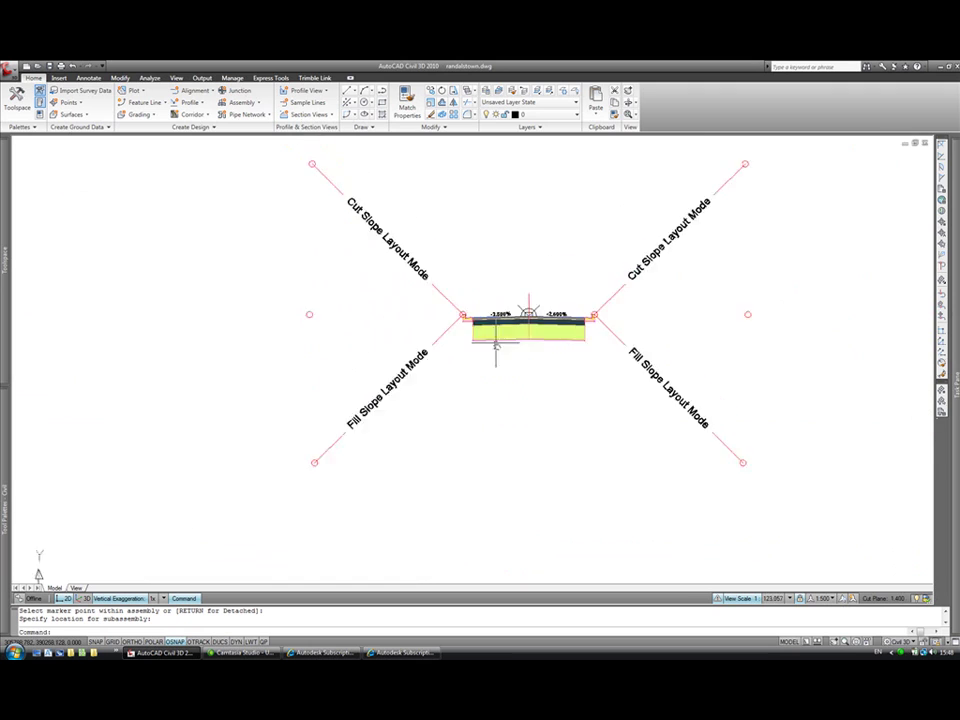
Start creating a corridor with Design Road A as its baseline alignment.
{"action": "scroll", "coordinate": [484, 276], "scroll_direction": "down", "scroll_amount": 2}
{"action": "scroll", "coordinate": [473, 318], "scroll_direction": "down", "scroll_amount": 8}
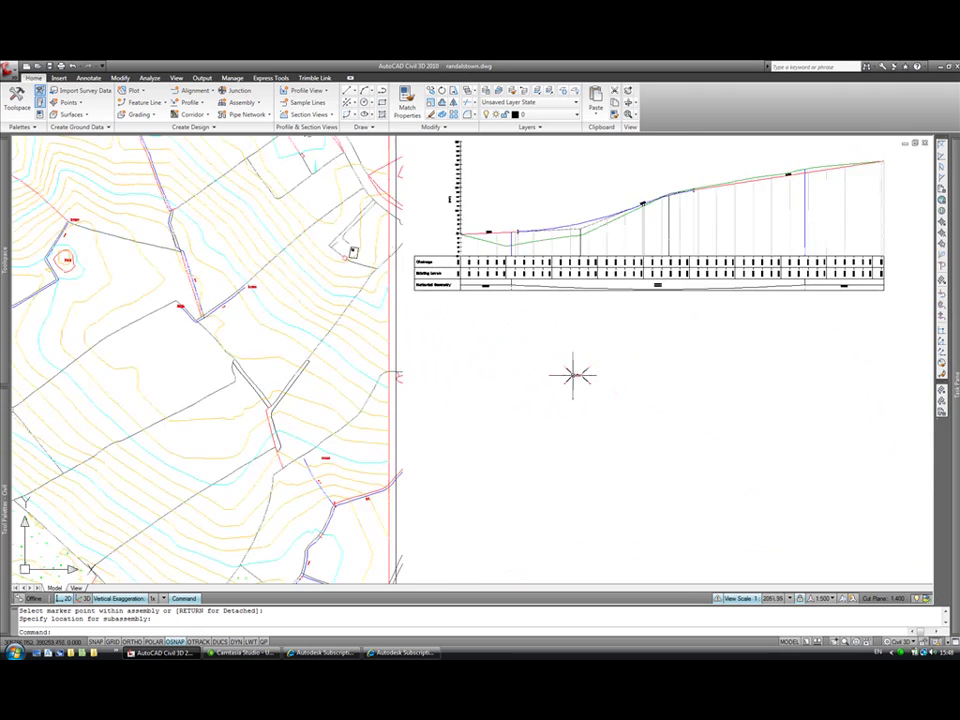
{"action": "scroll", "coordinate": [351, 379], "scroll_direction": "up", "scroll_amount": 4}
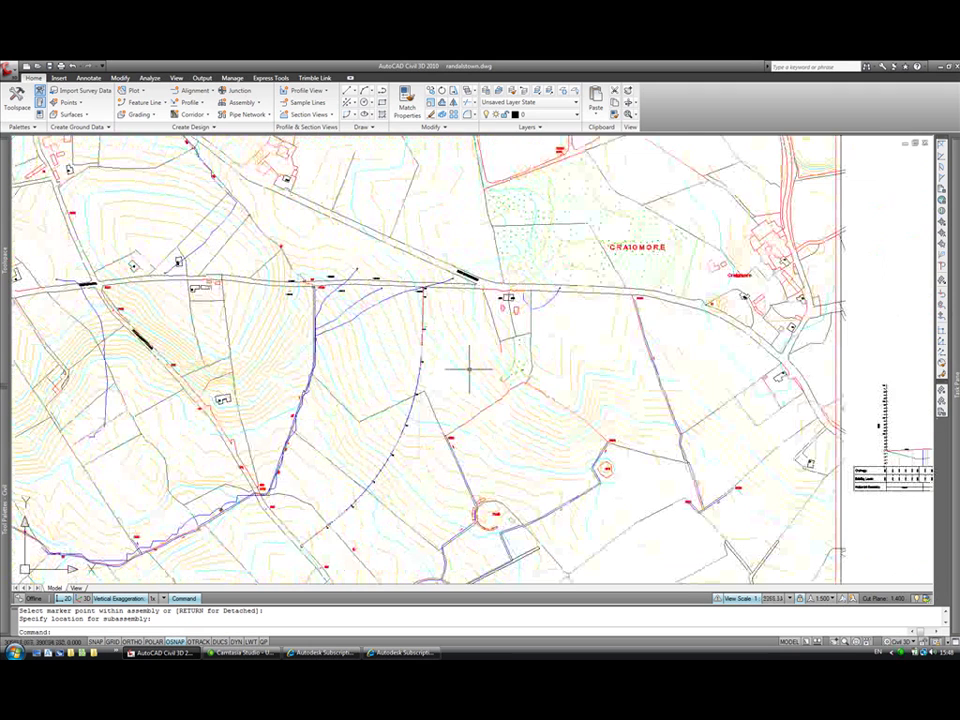
{"action": "mouse_move", "coordinate": [469, 370]}
{"action": "middle_mouse_down"}
{"action": "mouse_move", "coordinate": [381, 318]}
{"action": "mouse_move", "coordinate": [346, 321]}
{"action": "middle_mouse_up"}
{"action": "scroll", "coordinate": [347, 320], "scroll_direction": "up", "scroll_amount": 2}
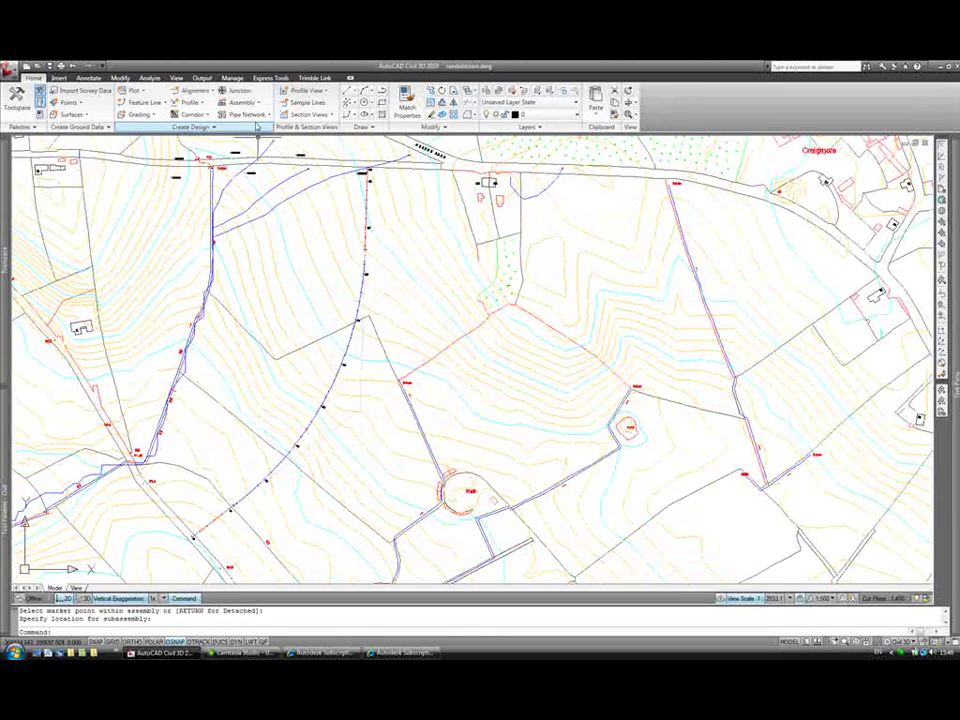
{"action": "left_click", "coordinate": [207, 116]}
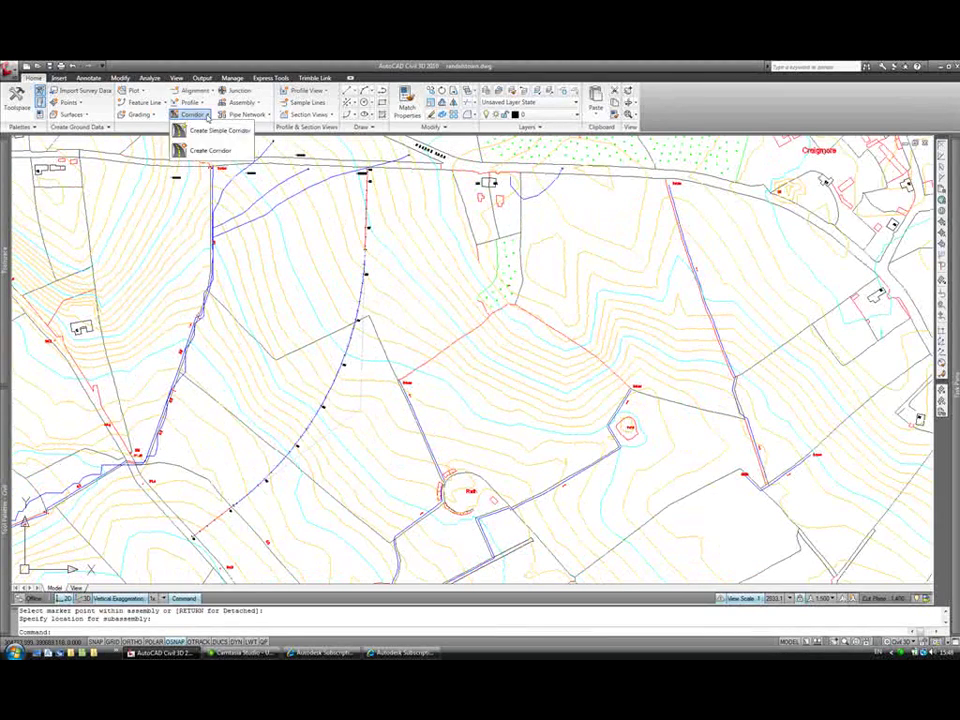
{"action": "left_click", "coordinate": [210, 150]}
{"action": "key", "text": "Return"}
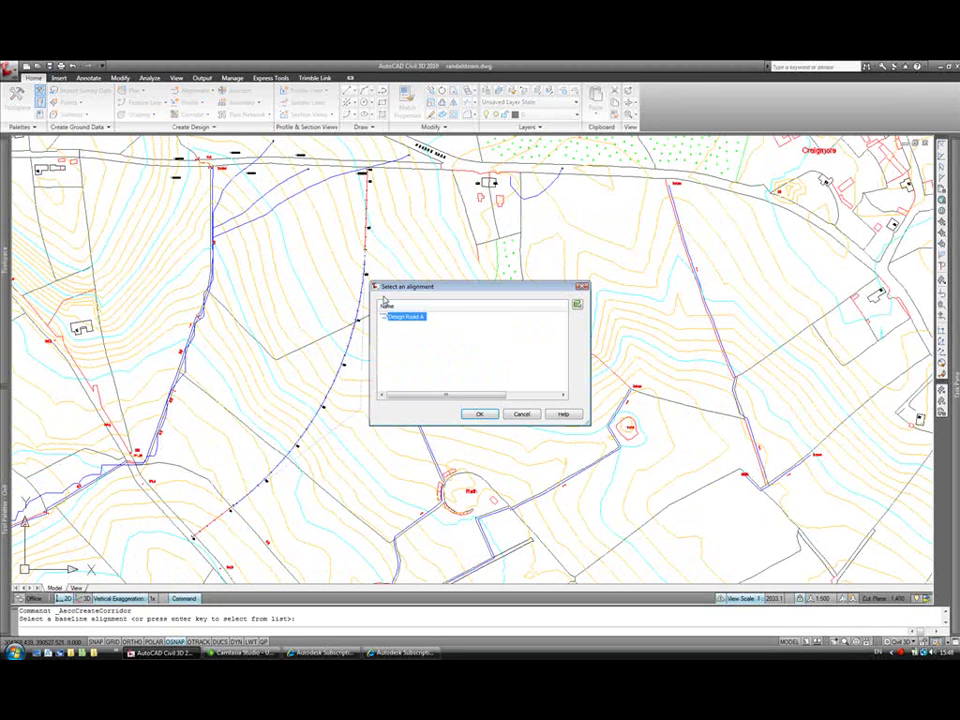
{"action": "left_click", "coordinate": [479, 413]}
Use the vertical design profile of Design Road A and the Design Road A assembly for the corridor.
{"action": "key", "text": "Return"}
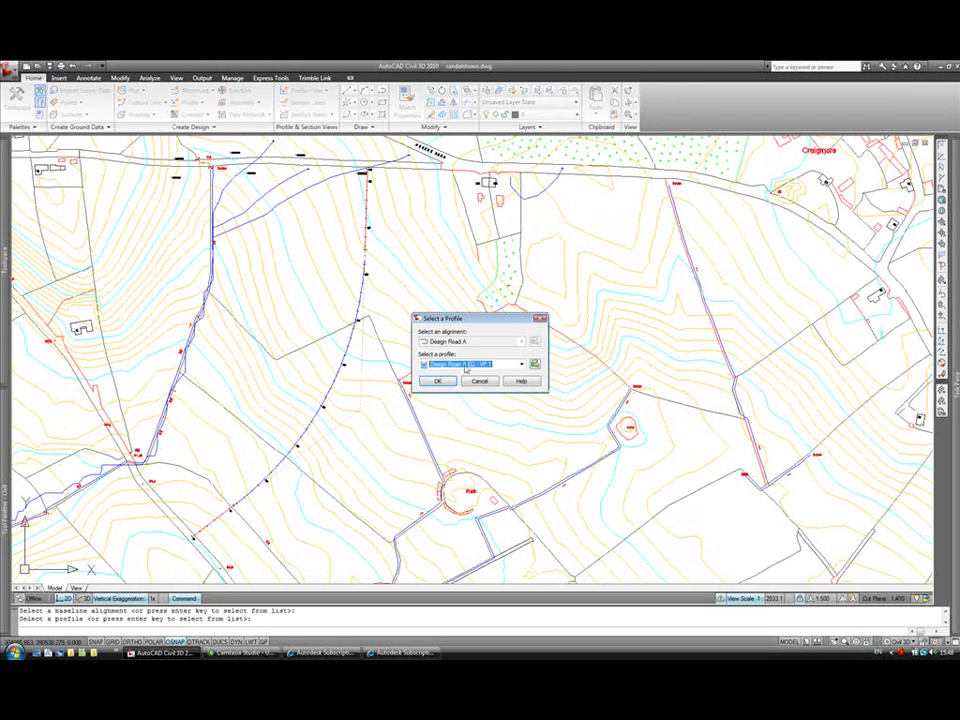
{"action": "left_click", "coordinate": [465, 364]}
{"action": "left_click", "coordinate": [460, 381]}
{"action": "left_click", "coordinate": [437, 381]}
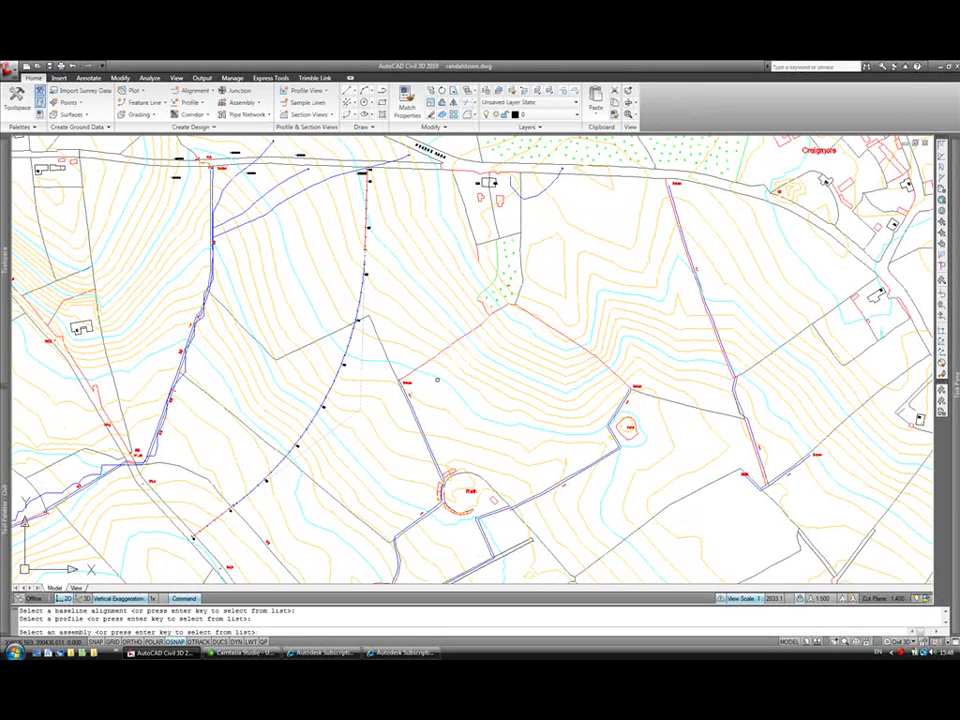
{"action": "key", "text": "Return"}
{"action": "left_click", "coordinate": [437, 369]}
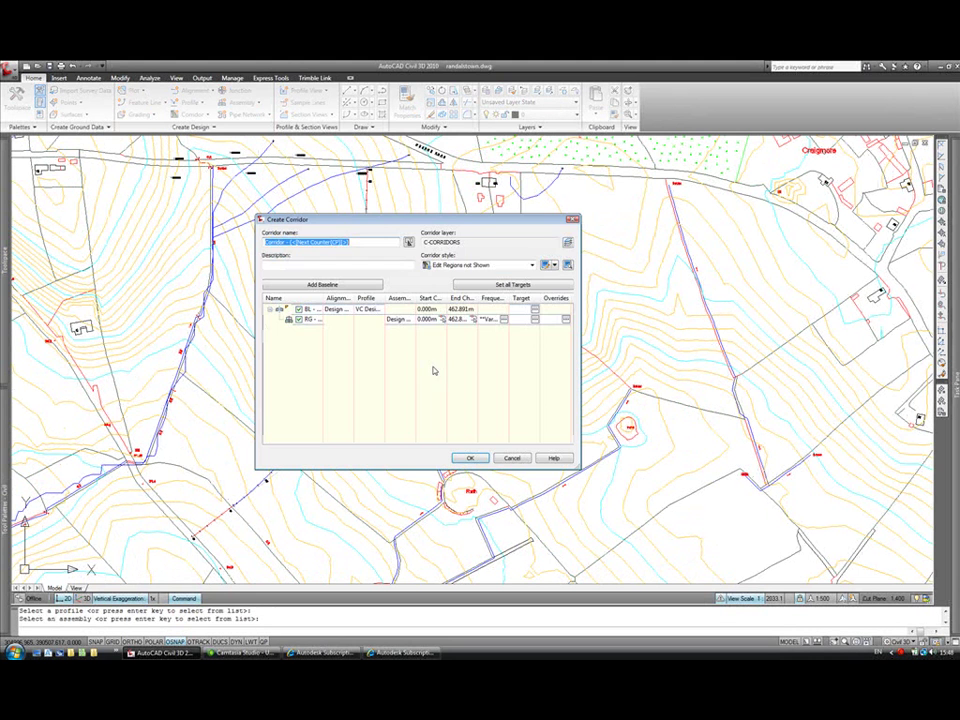
Set surface EG as the target for all side slopes and create the corridor.
{"action": "left_click", "coordinate": [484, 284]}
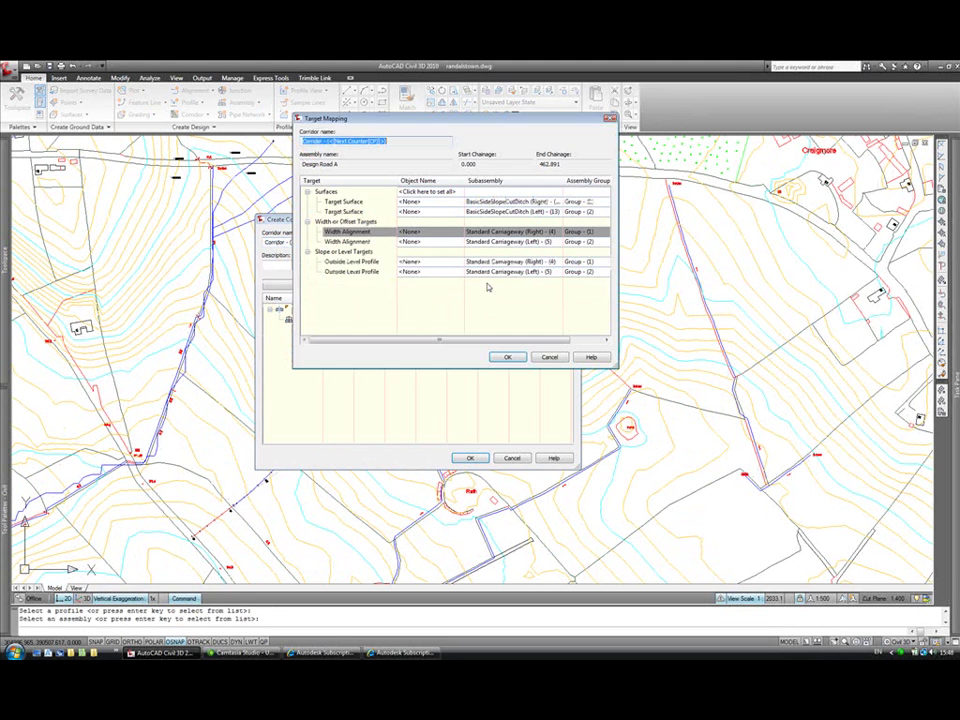
{"action": "left_click", "coordinate": [427, 191]}
{"action": "left_click", "coordinate": [395, 324]}
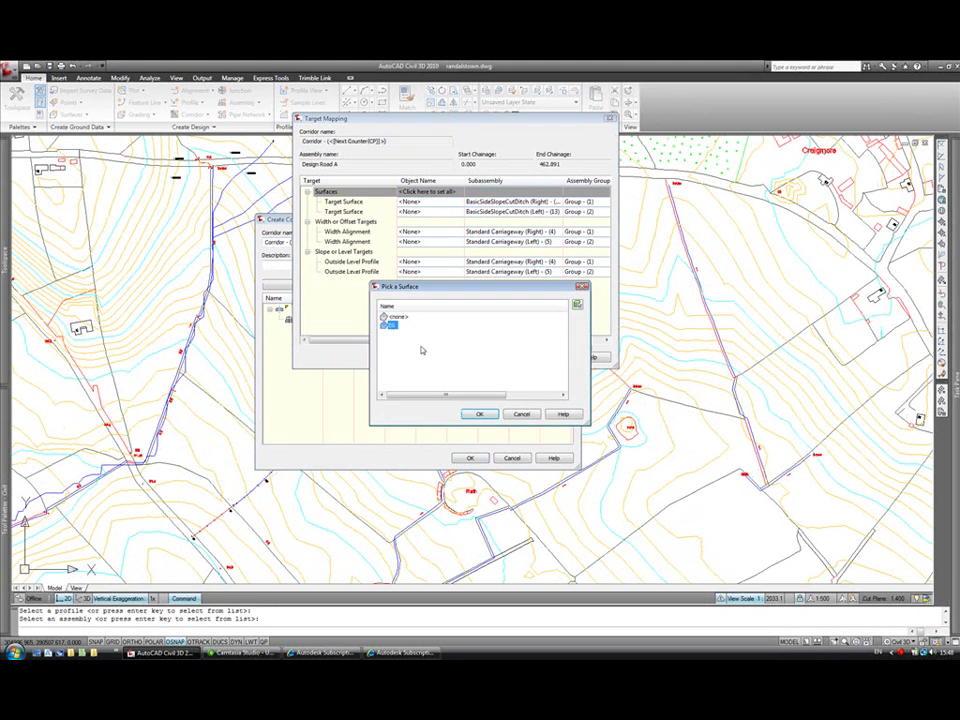
{"action": "left_click", "coordinate": [479, 414]}
{"action": "left_click", "coordinate": [506, 357]}
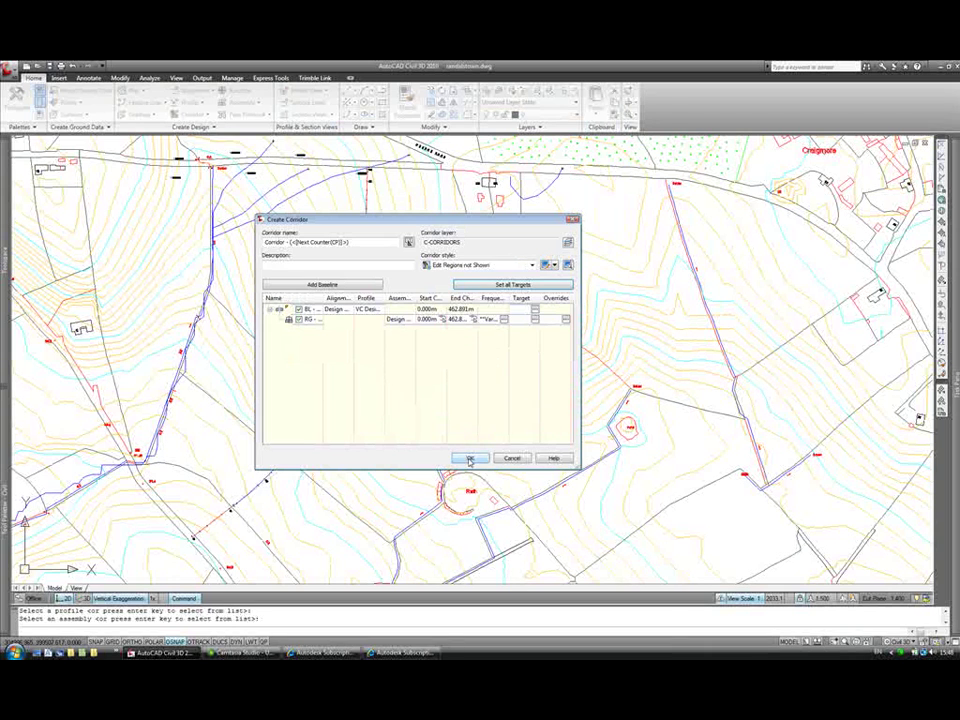
{"action": "left_click", "coordinate": [470, 459]}
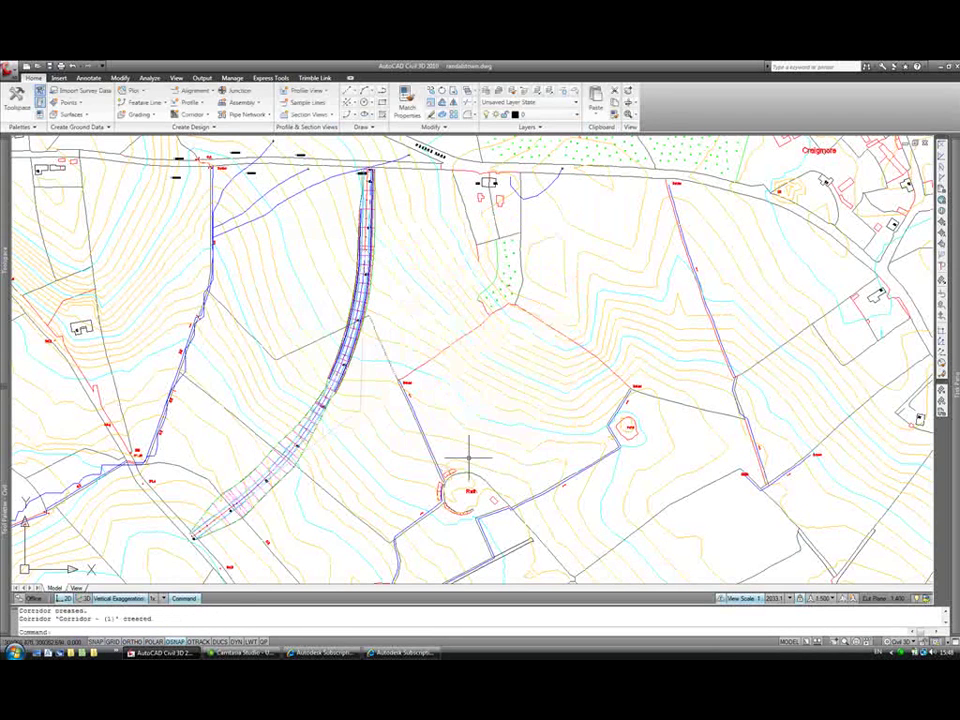
Inspect the new corridor in 3D in the Object Viewer, orbiting and enlarging the cut and fill side slopes.
{"action": "scroll", "coordinate": [372, 262], "scroll_direction": "up", "scroll_amount": 7}
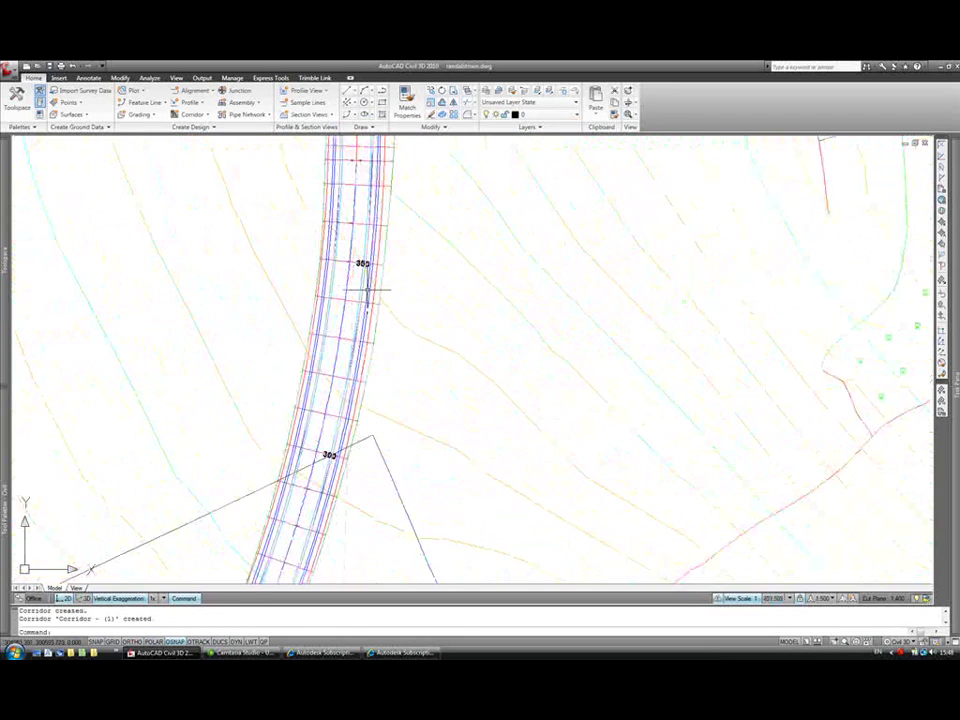
{"action": "left_click", "coordinate": [372, 262]}
{"action": "right_click", "coordinate": [403, 274]}
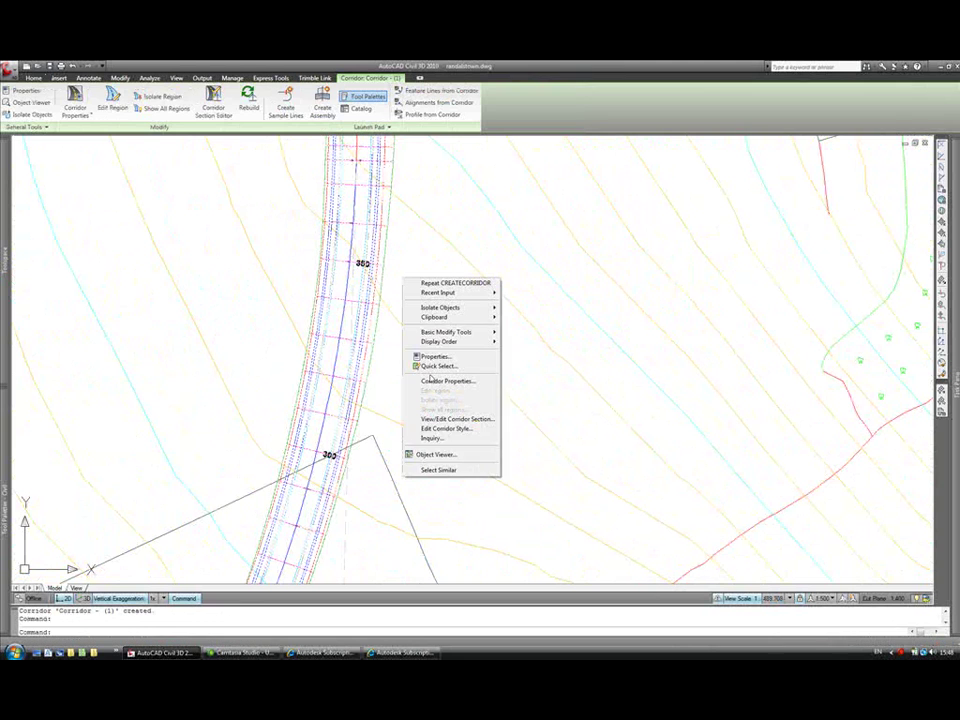
{"action": "left_click", "coordinate": [436, 454]}
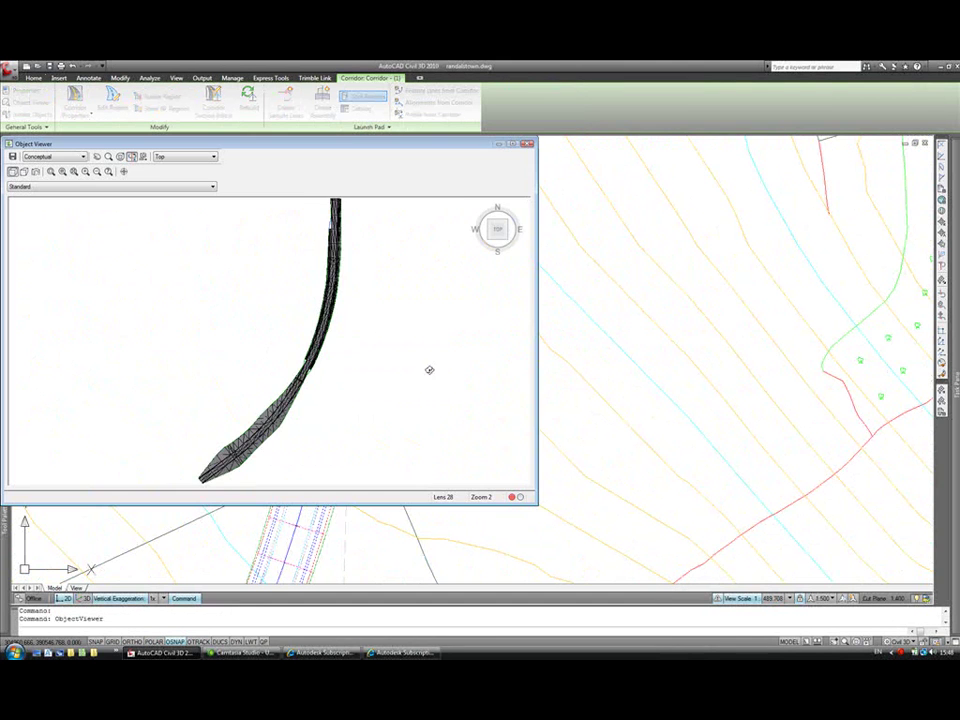
{"action": "left_click_drag", "start_coordinate": [380, 372], "coordinate": [323, 272]}
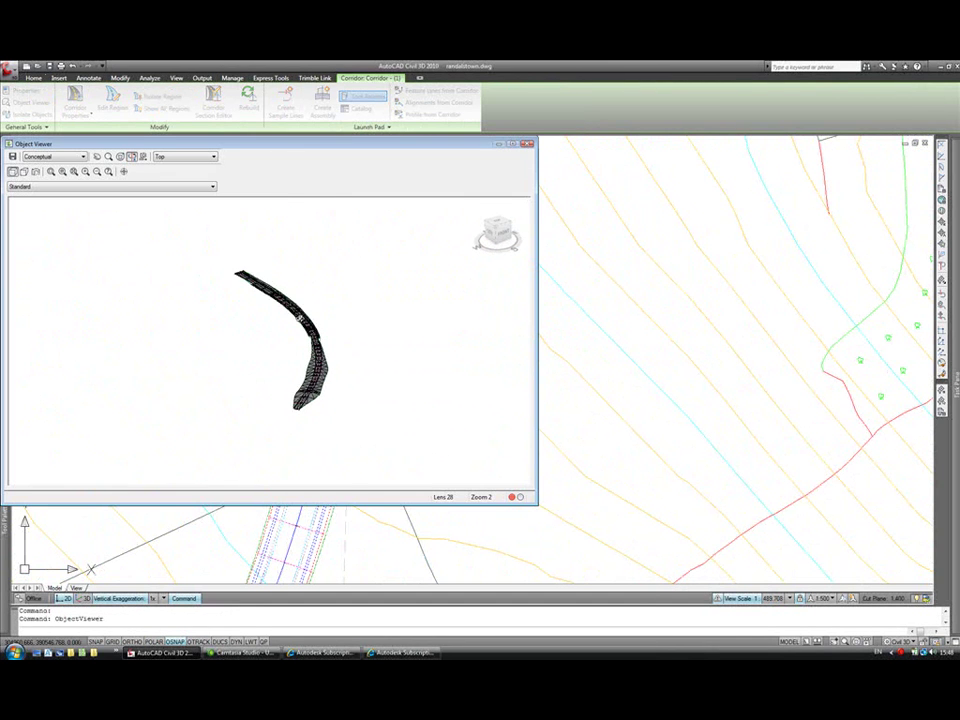
{"action": "scroll", "coordinate": [357, 320], "scroll_direction": "up", "scroll_amount": 5}
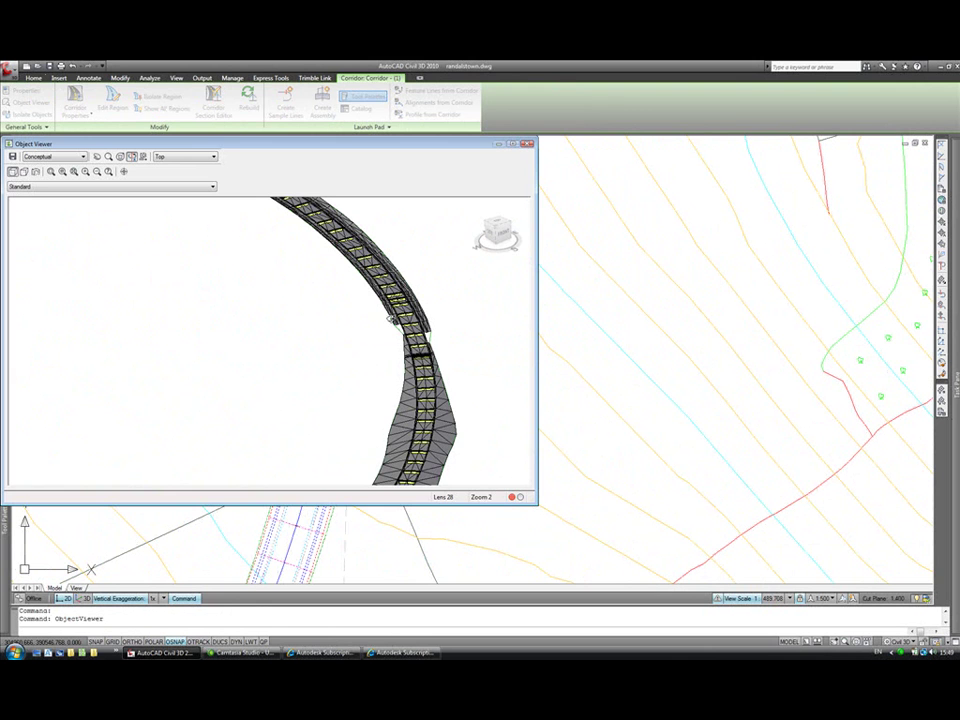
{"action": "right_click", "coordinate": [439, 316]}
{"action": "left_click", "coordinate": [450, 320]}
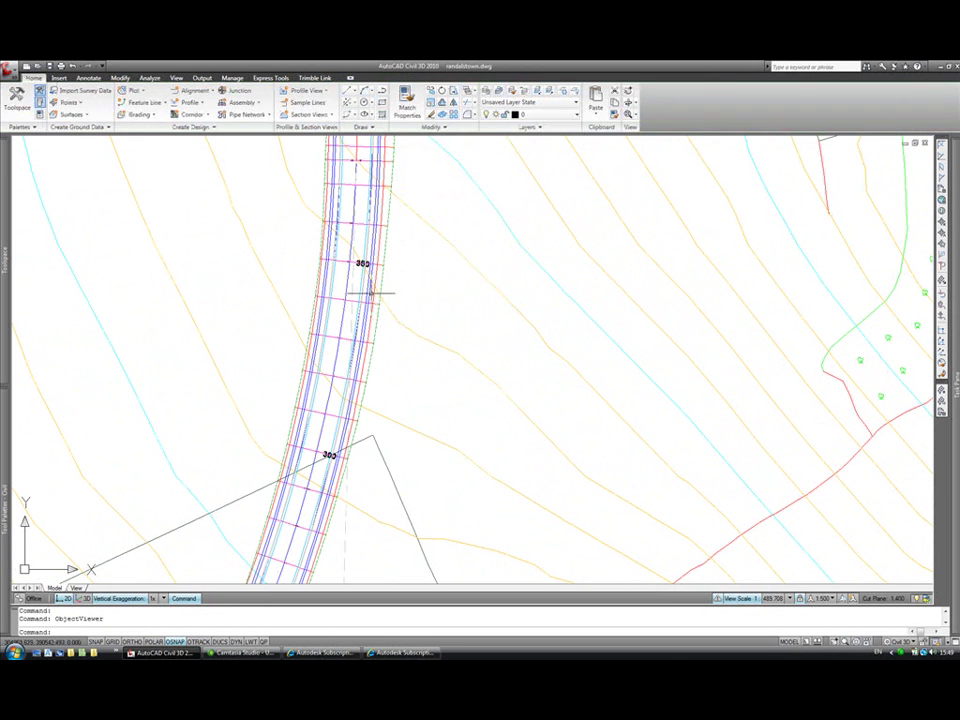
Create a corridor surface in the corridor's properties and add the Top link code as its data.
{"action": "left_click", "coordinate": [372, 290]}
{"action": "left_click", "coordinate": [362, 293]}
{"action": "scroll", "coordinate": [370, 300], "scroll_direction": "down", "scroll_amount": 2}
{"action": "scroll", "coordinate": [376, 294], "scroll_direction": "down", "scroll_amount": 5}
{"action": "right_click", "coordinate": [376, 294]}
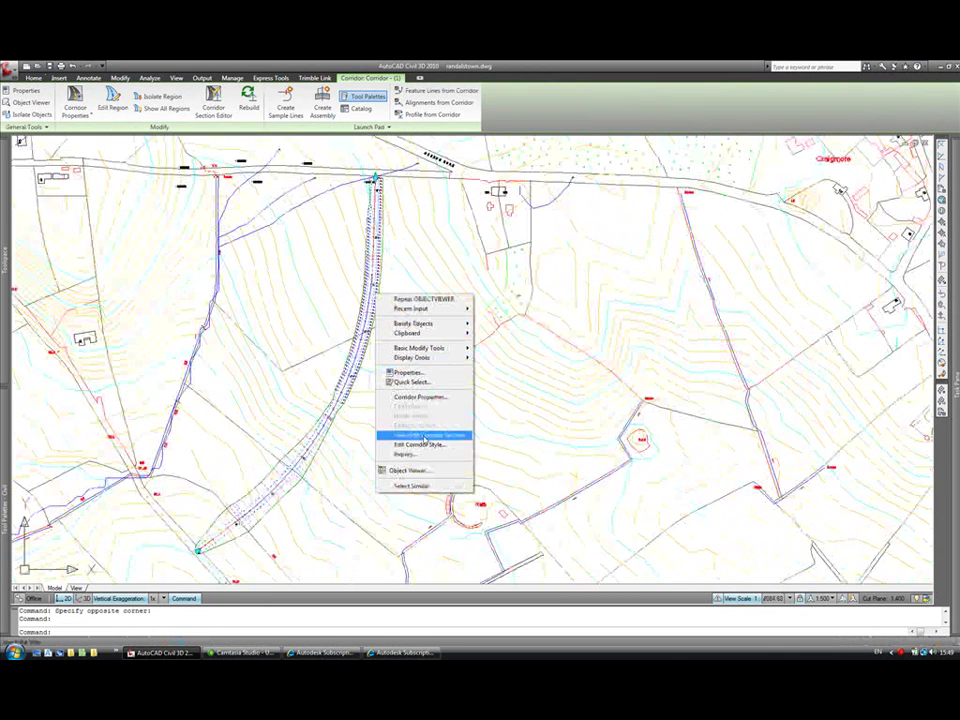
{"action": "left_click", "coordinate": [430, 400]}
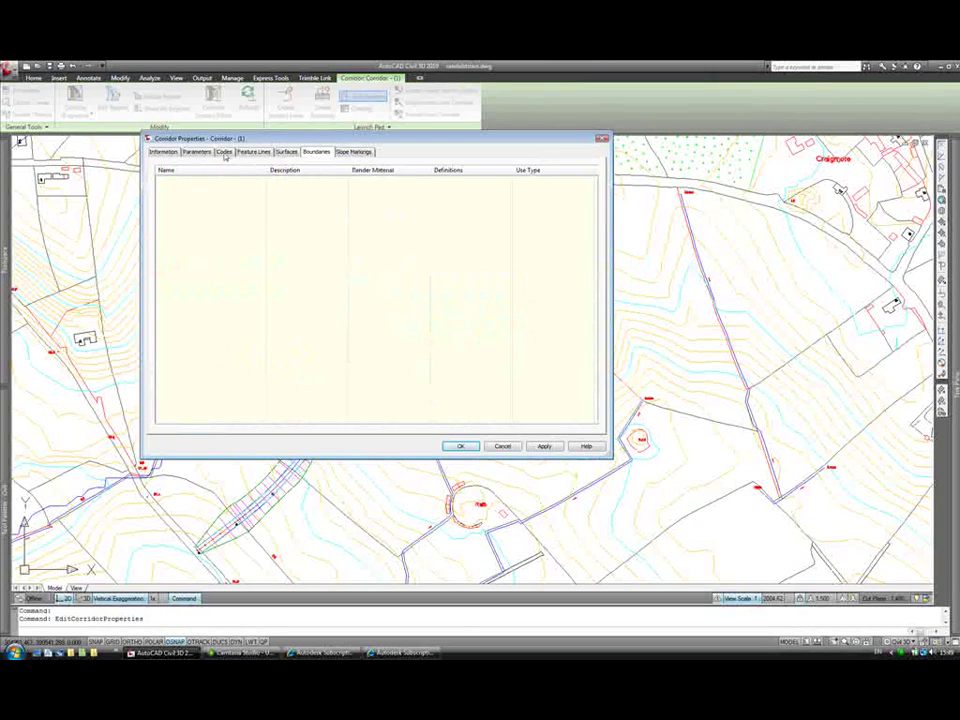
{"action": "left_click", "coordinate": [287, 152]}
{"action": "left_click", "coordinate": [161, 187]}
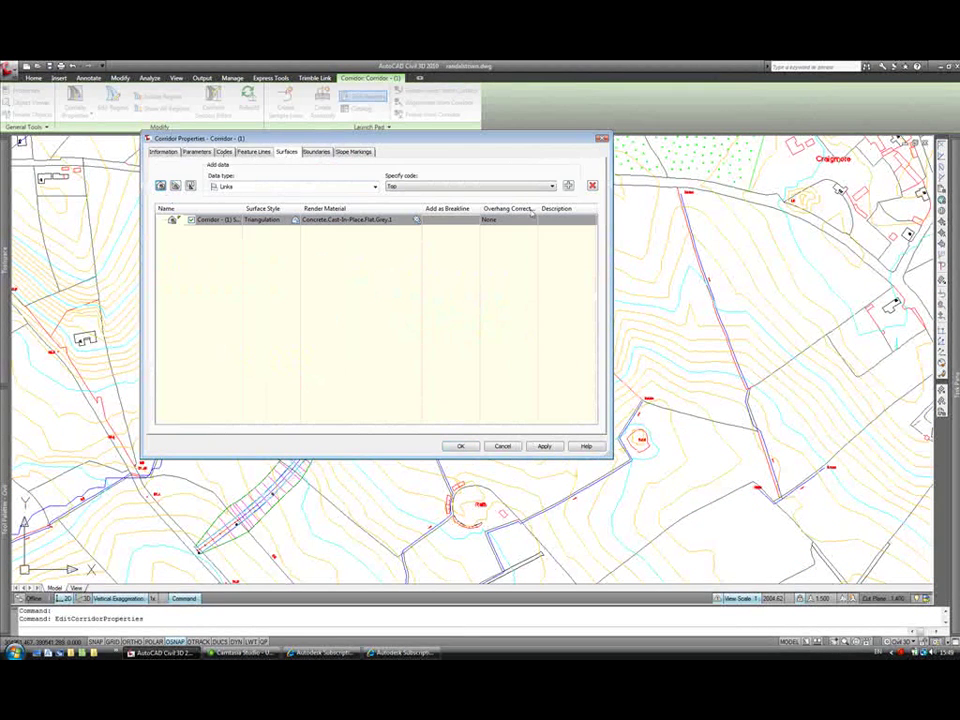
{"action": "left_click", "coordinate": [568, 186]}
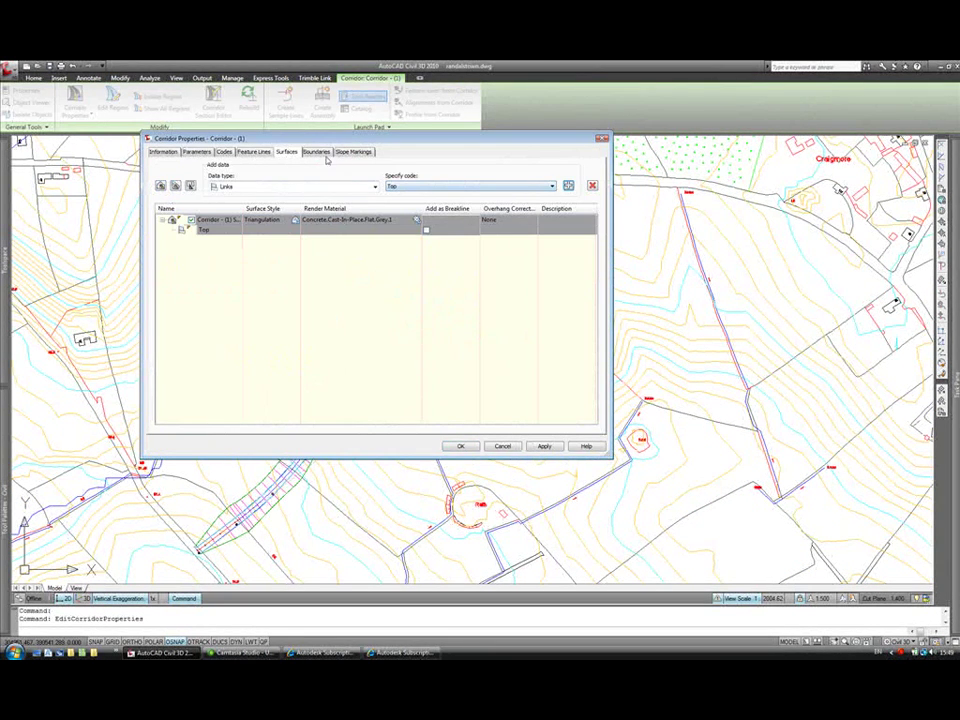
Add an automatic outside boundary from the Daylight feature lines to the corridor surface and rebuild the corridor.
{"action": "left_click", "coordinate": [316, 152]}
{"action": "left_click", "coordinate": [225, 181]}
{"action": "right_click", "coordinate": [230, 181]}
{"action": "mouse_move", "coordinate": [290, 183]}
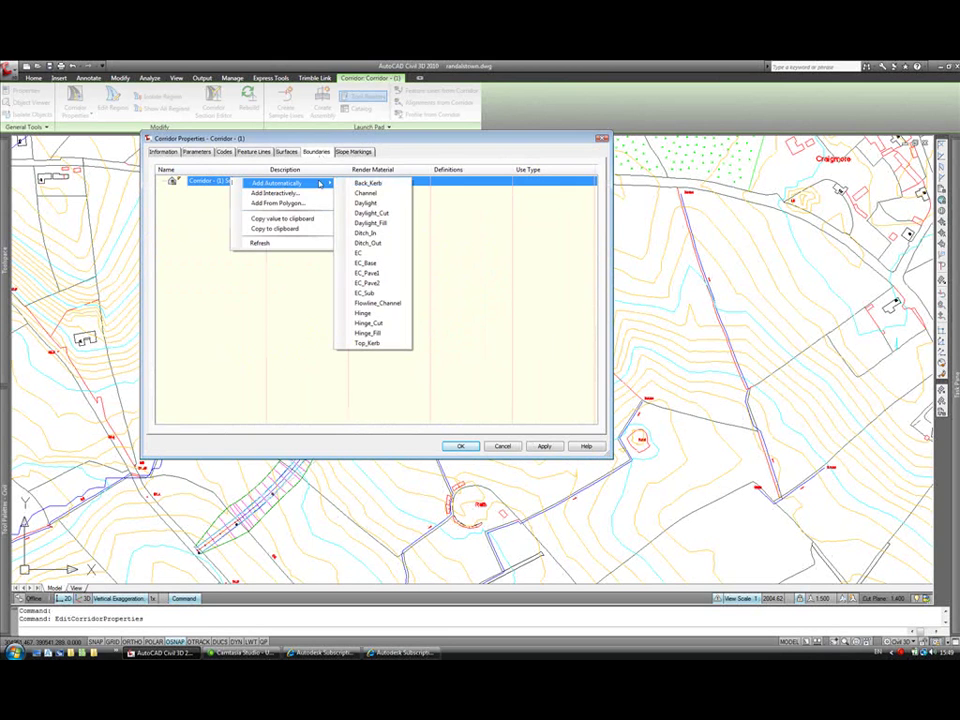
{"action": "left_click", "coordinate": [366, 203]}
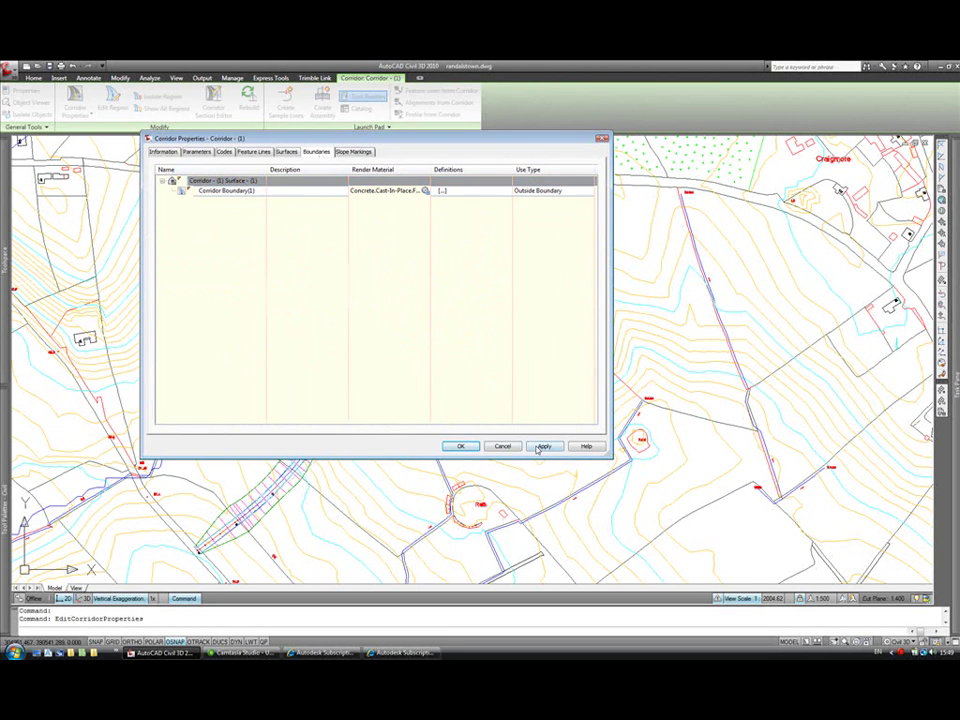
{"action": "left_click", "coordinate": [461, 446]}
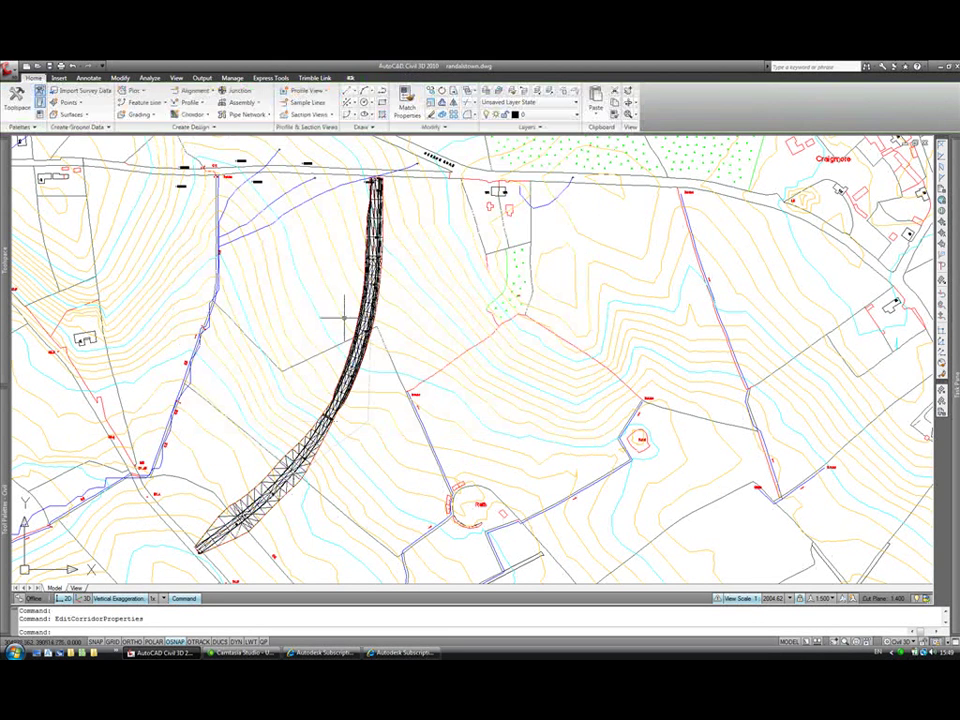
Set the corridor surface's style to Contours 0.1m and 0.5m.
{"action": "scroll", "coordinate": [350, 400], "scroll_direction": "up", "scroll_amount": 6}
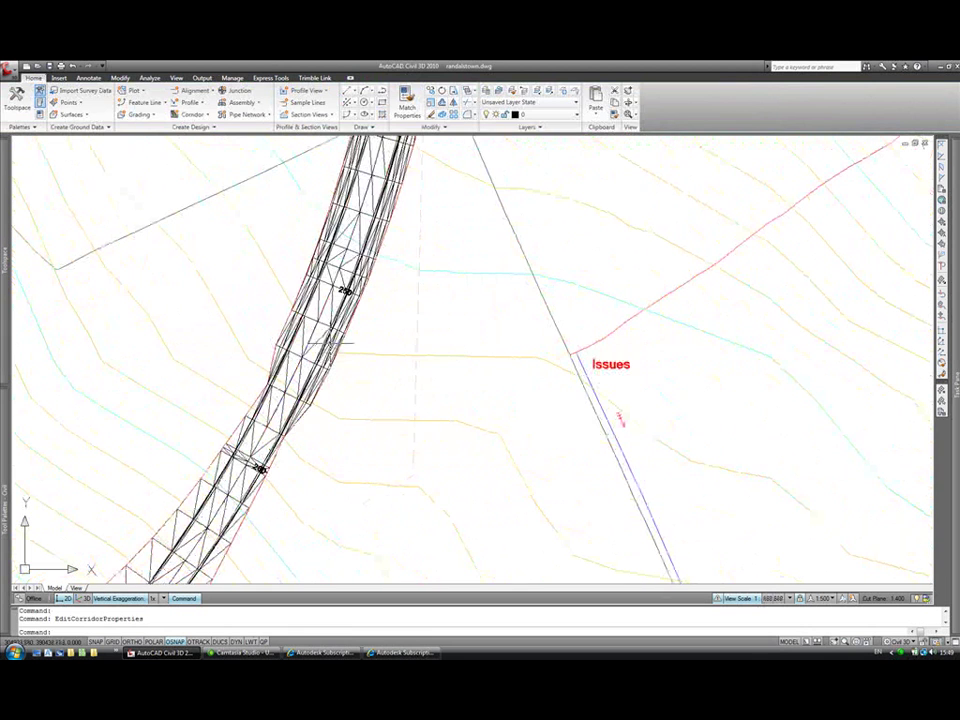
{"action": "left_click", "coordinate": [336, 340]}
{"action": "right_click", "coordinate": [334, 338]}
{"action": "left_click", "coordinate": [378, 459]}
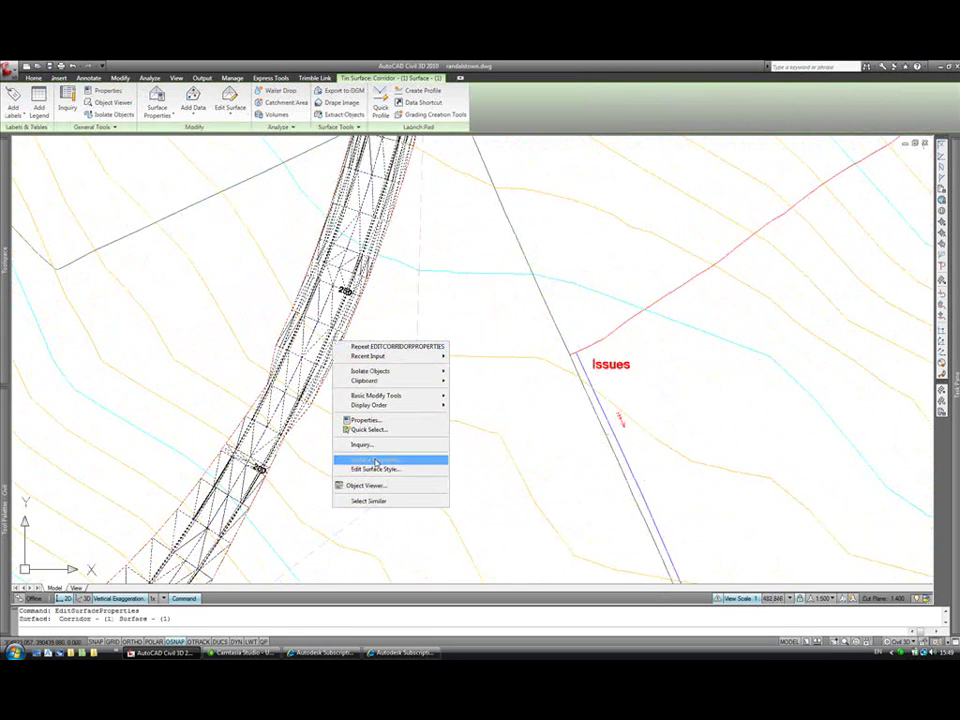
{"action": "left_click", "coordinate": [512, 286]}
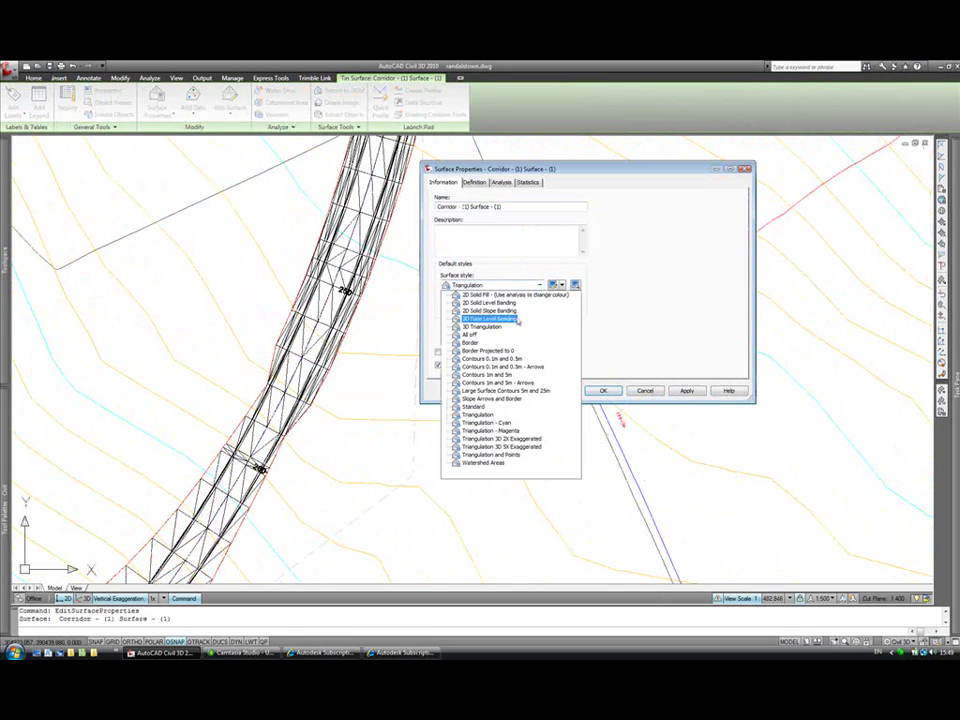
{"action": "left_click", "coordinate": [511, 364]}
{"action": "left_click", "coordinate": [687, 390]}
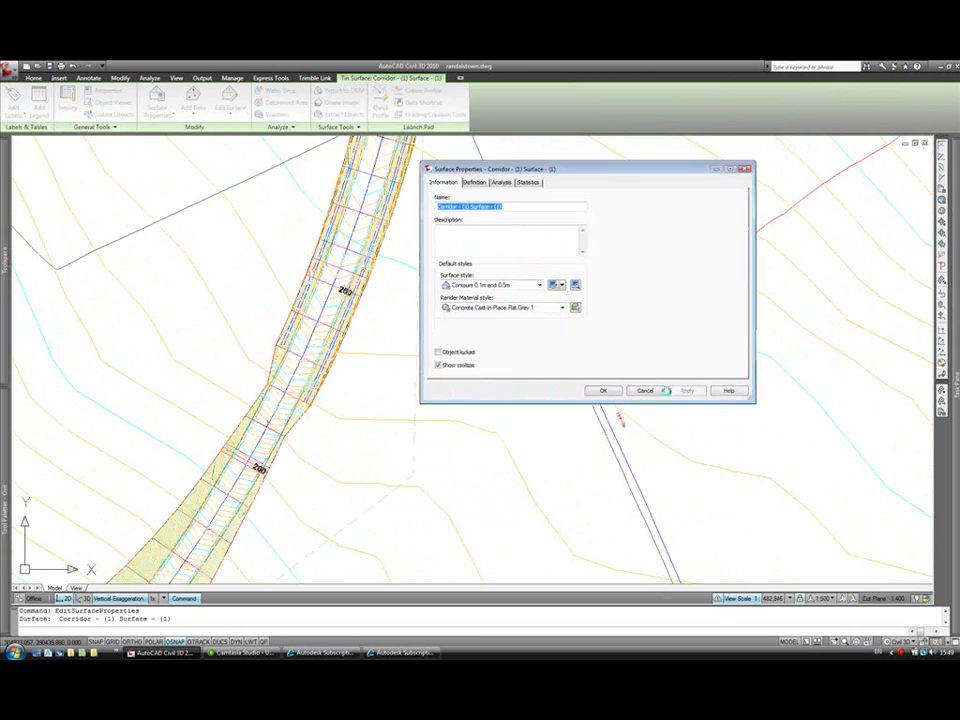
{"action": "left_click", "coordinate": [603, 390]}
Inspect the corridor surface in 3D in the Object Viewer.
{"action": "scroll", "coordinate": [351, 246], "scroll_direction": "down", "scroll_amount": 5}
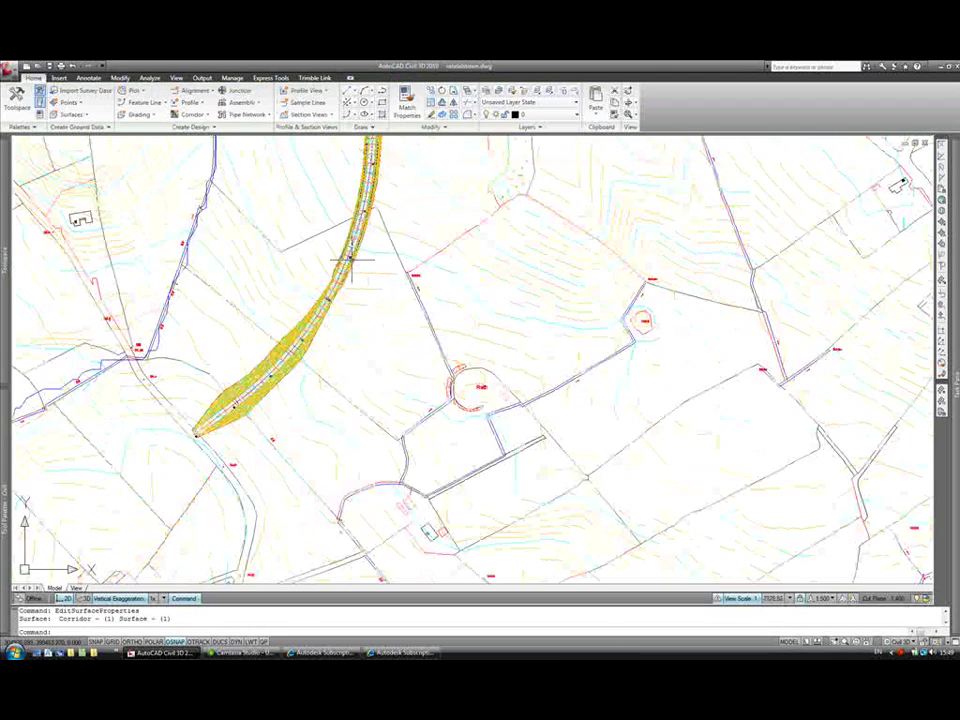
{"action": "scroll", "coordinate": [355, 262], "scroll_direction": "up", "scroll_amount": 10}
{"action": "left_click", "coordinate": [366, 314]}
{"action": "right_click", "coordinate": [366, 314]}
{"action": "left_click", "coordinate": [396, 459]}
{"action": "left_click_drag", "start_coordinate": [426, 374], "coordinate": [401, 315]}
{"action": "right_click", "coordinate": [393, 301]}
{"action": "left_click", "coordinate": [410, 310]}
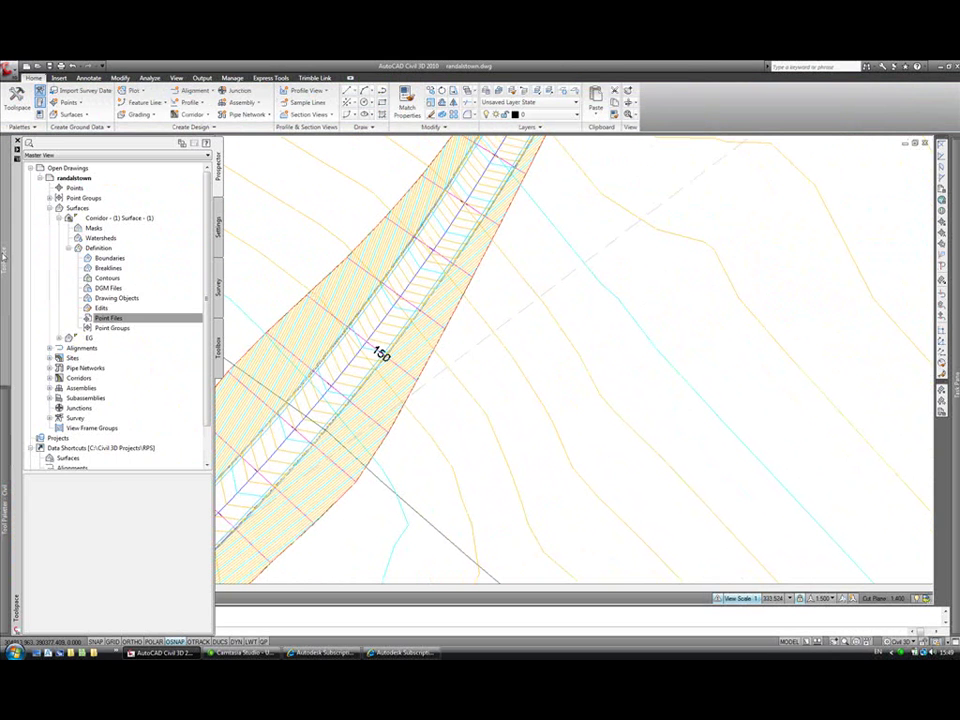
Rename the corridor as Design Road A.
{"action": "left_click", "coordinate": [60, 219]}
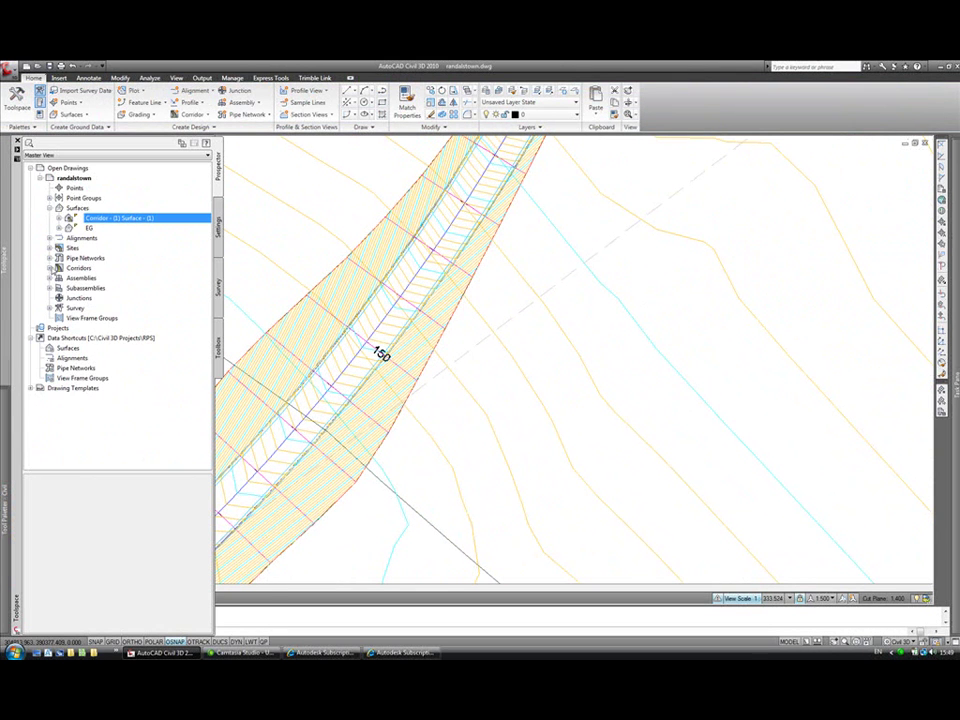
{"action": "left_click", "coordinate": [49, 268]}
{"action": "left_click", "coordinate": [100, 278]}
{"action": "right_click", "coordinate": [104, 278]}
{"action": "left_click", "coordinate": [136, 287]}
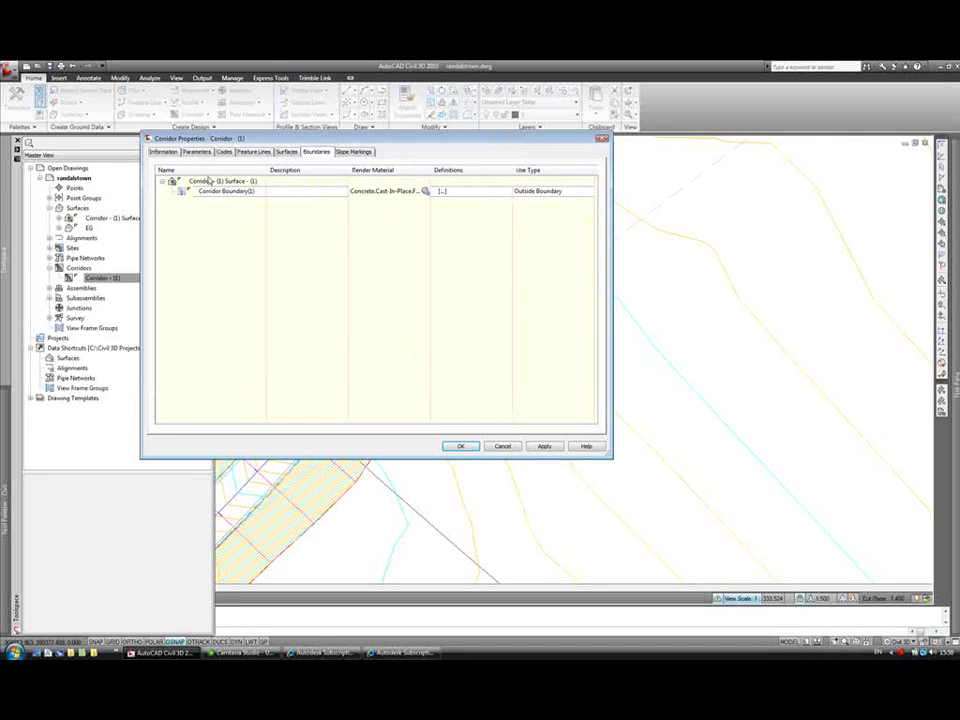
{"action": "left_click", "coordinate": [163, 151]}
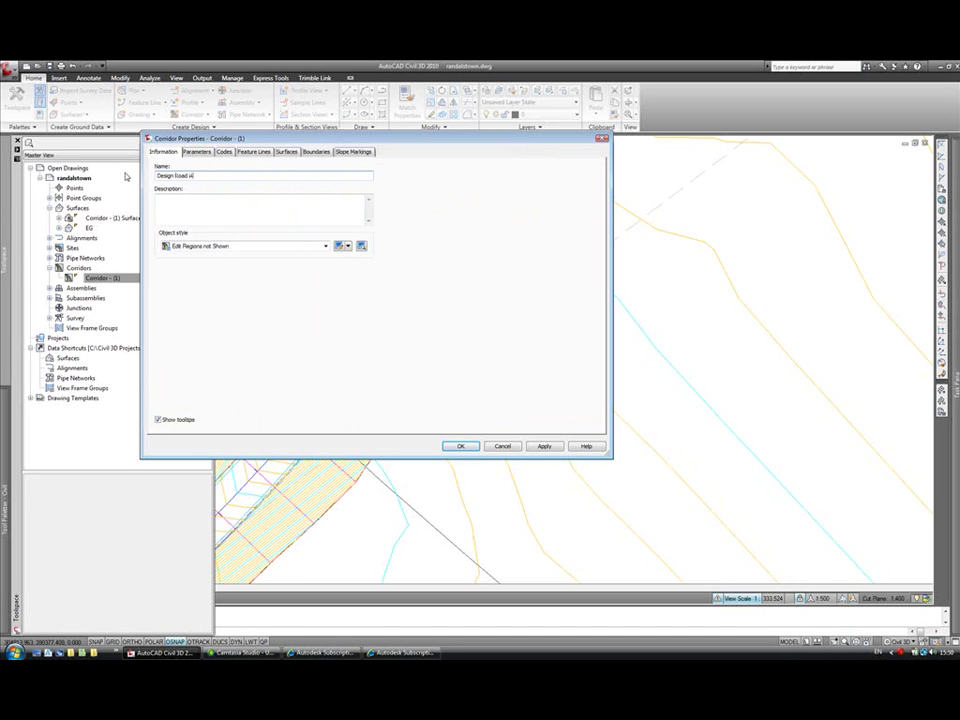
{"action": "left_click", "coordinate": [460, 447]}
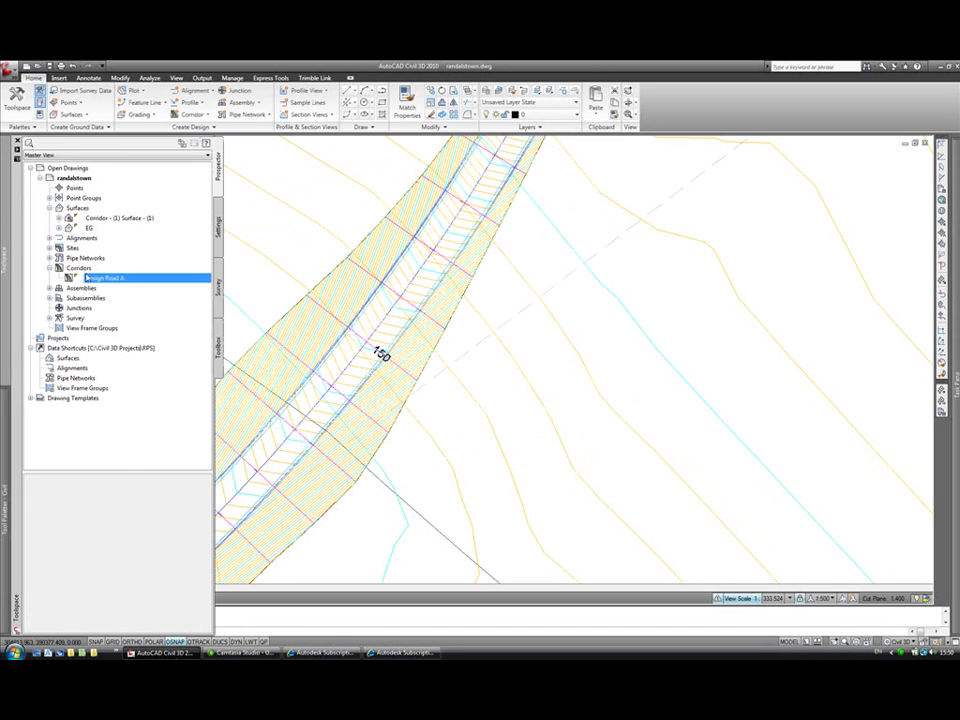
Turn on automatic rebuilding for the Design Road A corridor.
{"action": "right_click", "coordinate": [90, 279]}
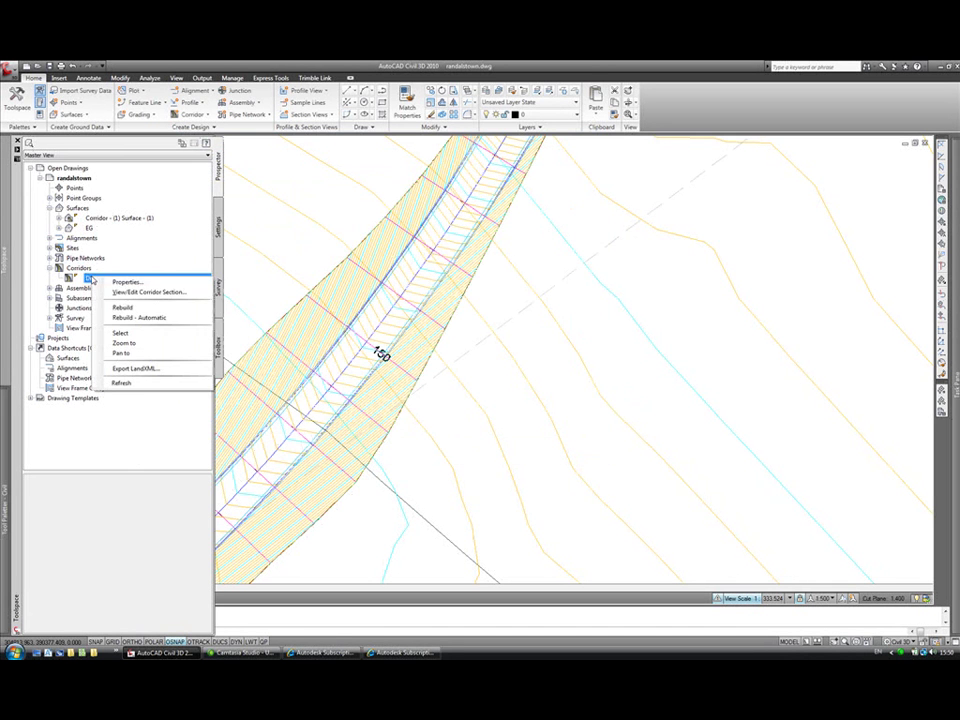
{"action": "left_click", "coordinate": [145, 318]}
{"action": "scroll", "coordinate": [540, 270], "scroll_direction": "down", "scroll_amount": 6}
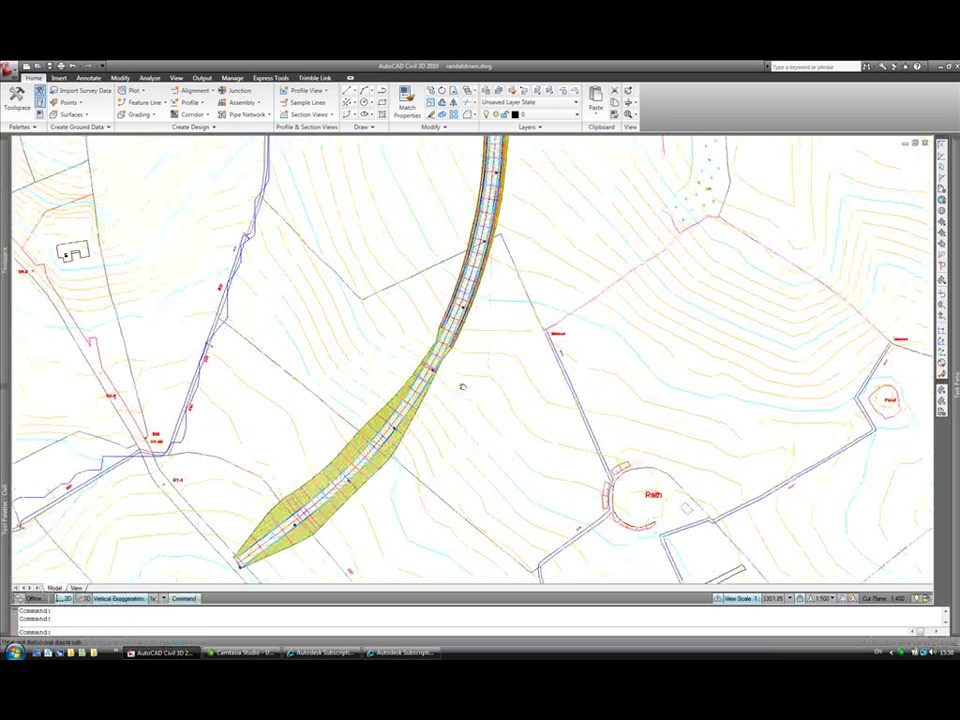
Stretch the Design Road A alignment eastward by its grip between chainages 400 and 450, using the corridor's automatic rebuild.
{"action": "scroll", "coordinate": [467, 332], "scroll_direction": "up", "scroll_amount": 4}
{"action": "scroll", "coordinate": [512, 254], "scroll_direction": "down", "scroll_amount": 1}
{"action": "scroll", "coordinate": [500, 256], "scroll_direction": "up", "scroll_amount": 7}
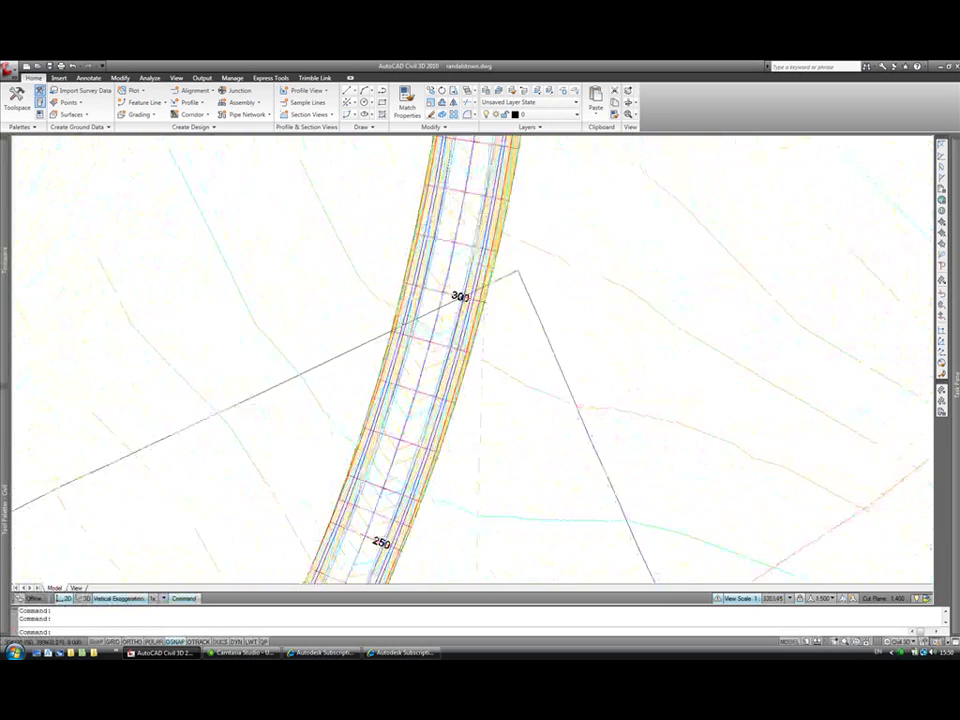
{"action": "left_click", "coordinate": [452, 255]}
{"action": "scroll", "coordinate": [452, 258], "scroll_direction": "down", "scroll_amount": 6}
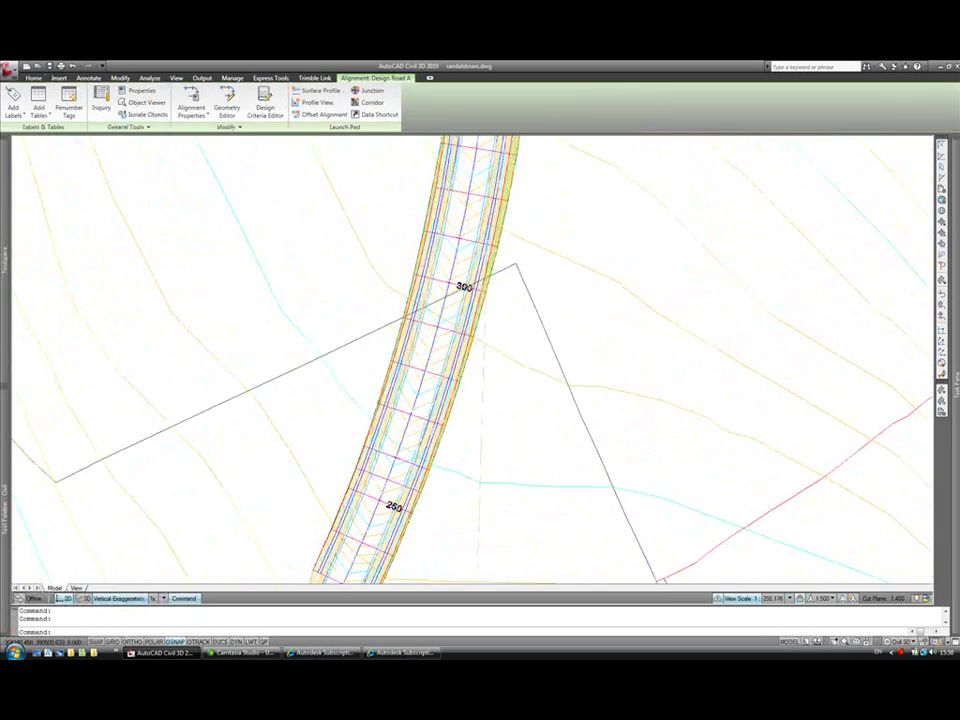
{"action": "scroll", "coordinate": [428, 286], "scroll_direction": "up", "scroll_amount": 10}
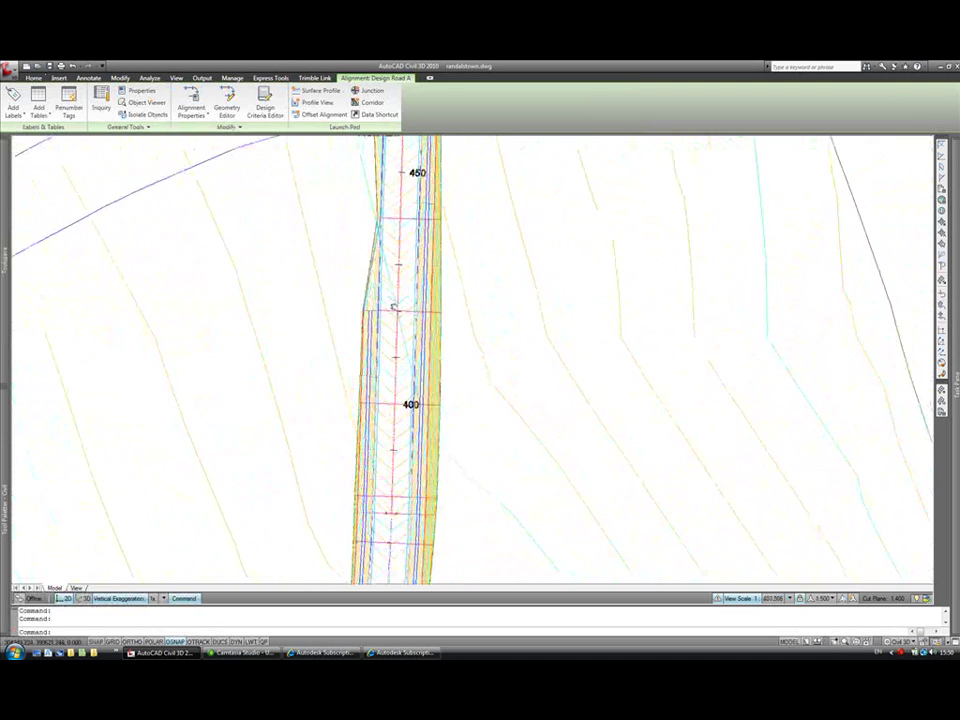
{"action": "left_click", "coordinate": [383, 309]}
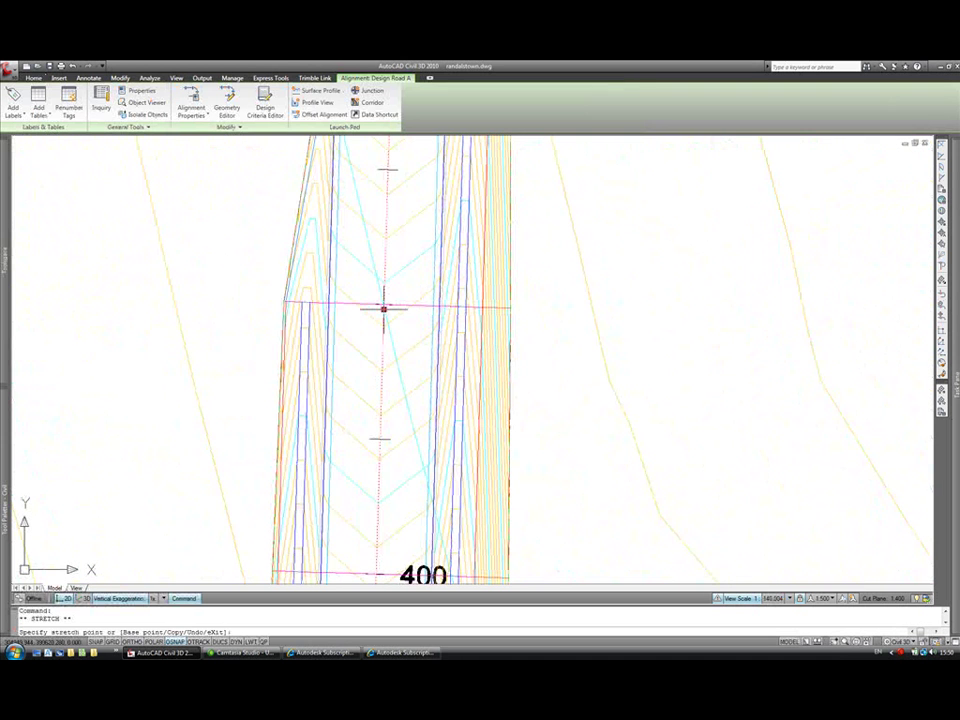
{"action": "scroll", "coordinate": [414, 317], "scroll_direction": "down", "scroll_amount": 2}
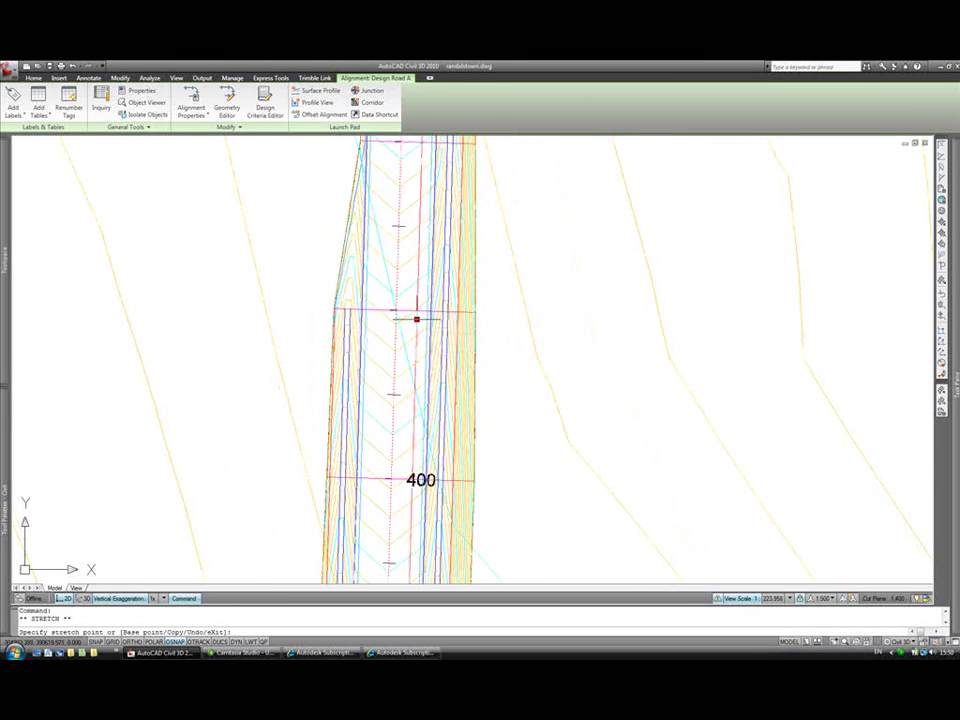
{"action": "scroll", "coordinate": [416, 318], "scroll_direction": "up", "scroll_amount": 2}
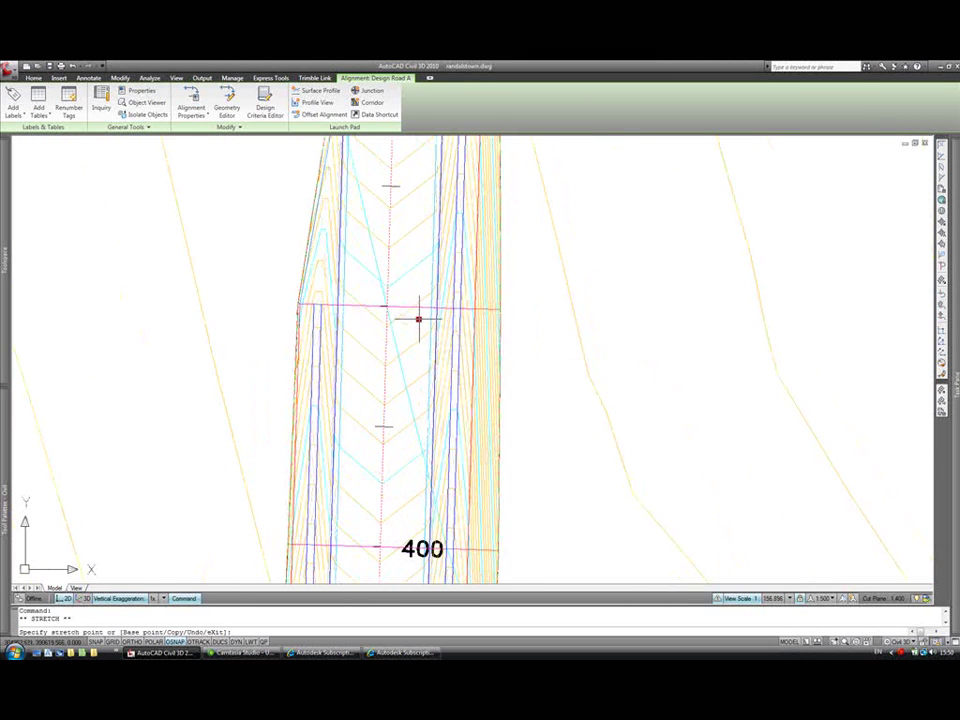
{"action": "left_click", "coordinate": [511, 315]}
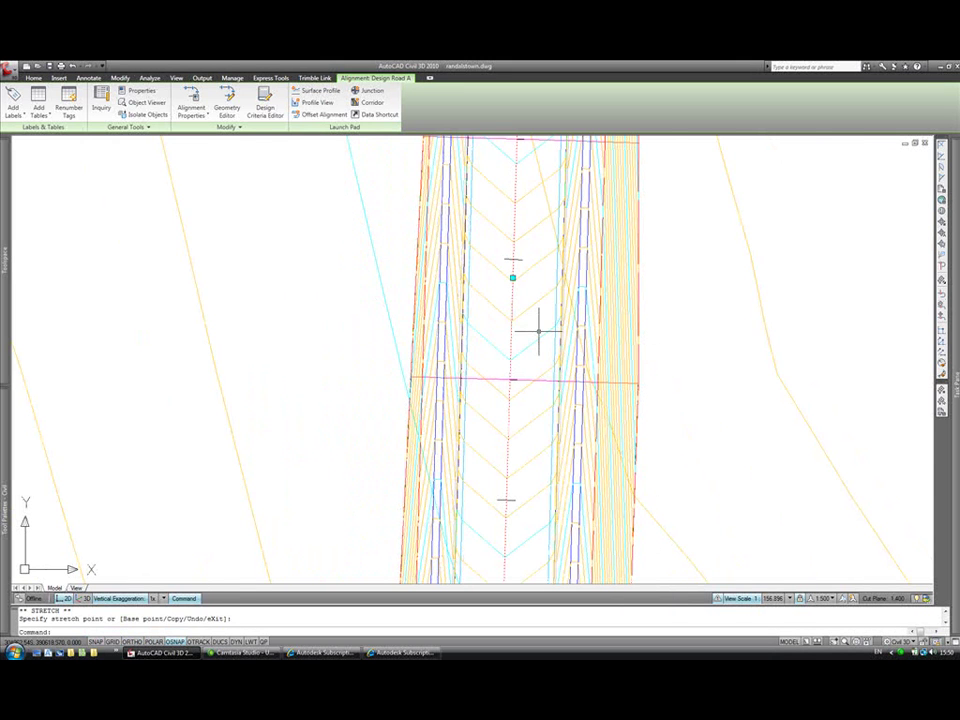
Undo the alignment stretch and deselect the Design Road A alignment.
{"action": "scroll", "coordinate": [511, 315], "scroll_direction": "down", "scroll_amount": 5}
{"action": "middle_click_drag", "start_coordinate": [578, 368], "coordinate": [560, 357]}
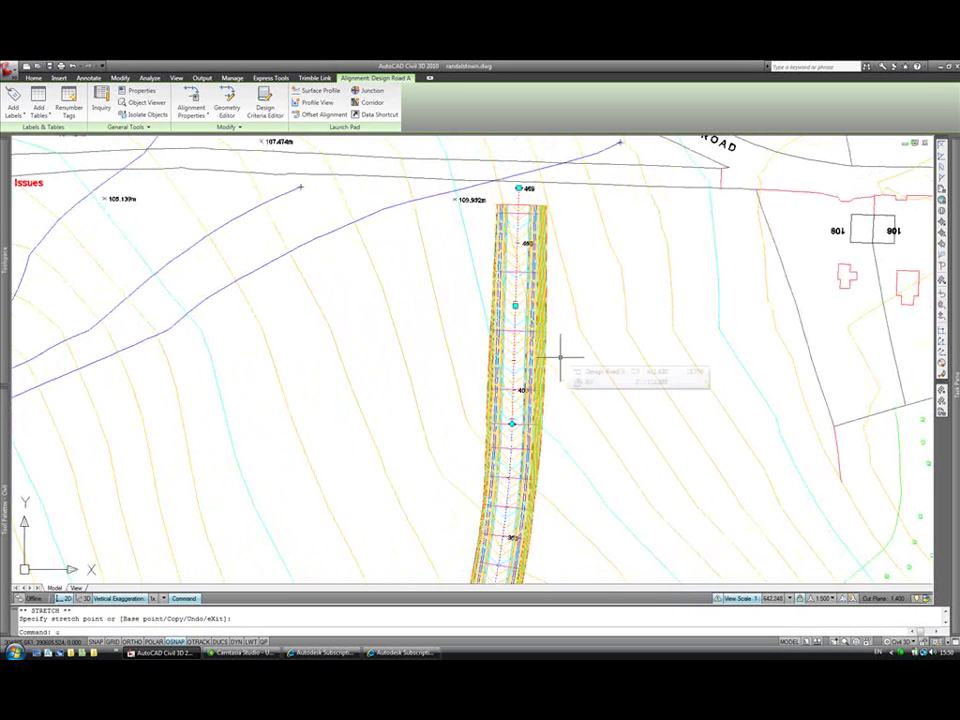
{"action": "scroll", "coordinate": [560, 357], "scroll_direction": "up", "scroll_amount": 5}
{"action": "key", "text": "Escape"}
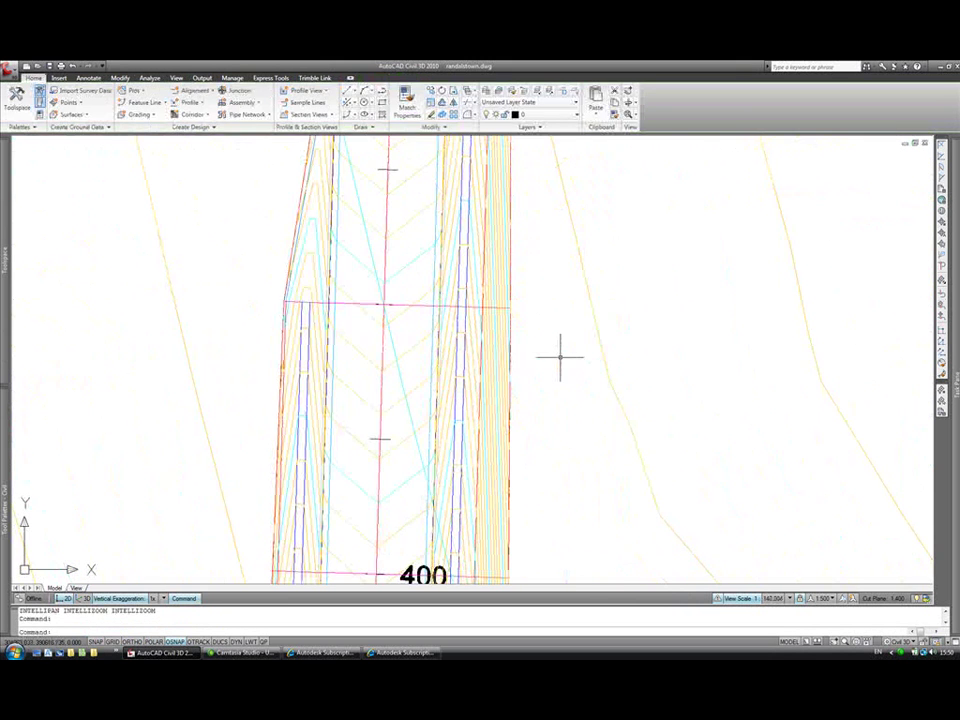
{"action": "scroll", "coordinate": [558, 346], "scroll_direction": "down", "scroll_amount": 6}
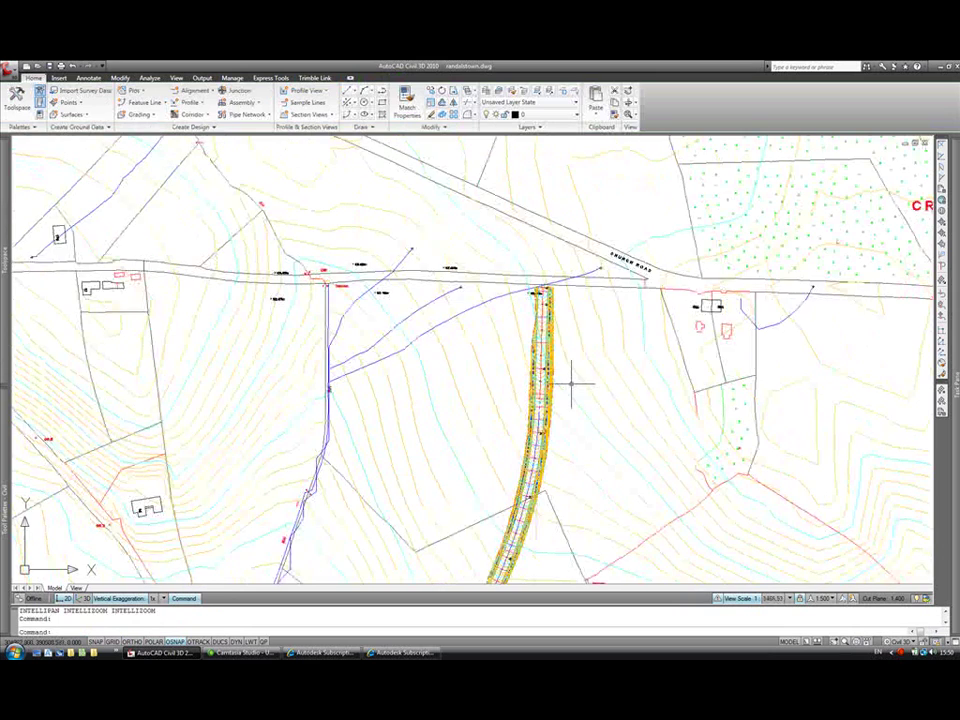
{"action": "scroll", "coordinate": [548, 340], "scroll_direction": "up", "scroll_amount": 6}
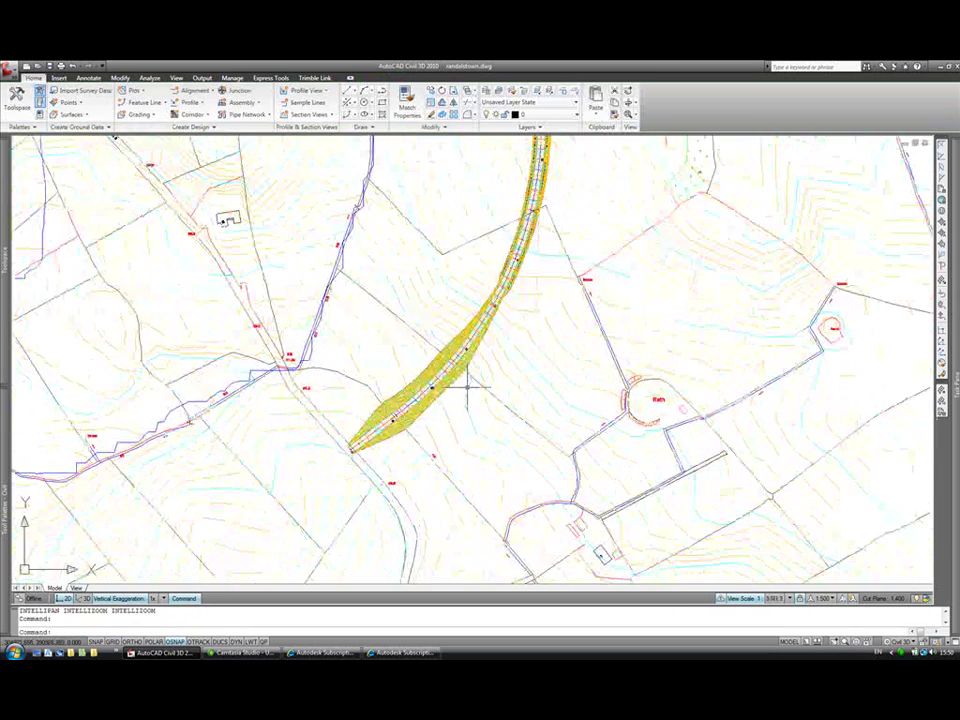
{"action": "middle_click_drag", "start_coordinate": [376, 345], "coordinate": [362, 420]}
{"action": "scroll", "coordinate": [362, 420], "scroll_direction": "down", "scroll_amount": 5}
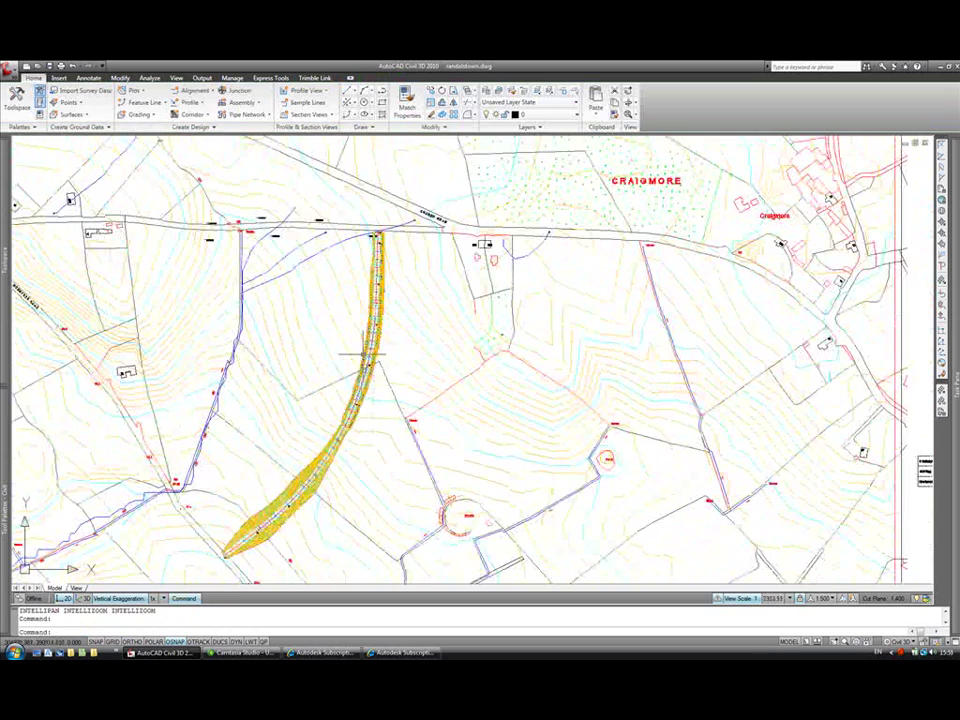
{"action": "middle_click_drag", "start_coordinate": [538, 356], "coordinate": [150, 327]}
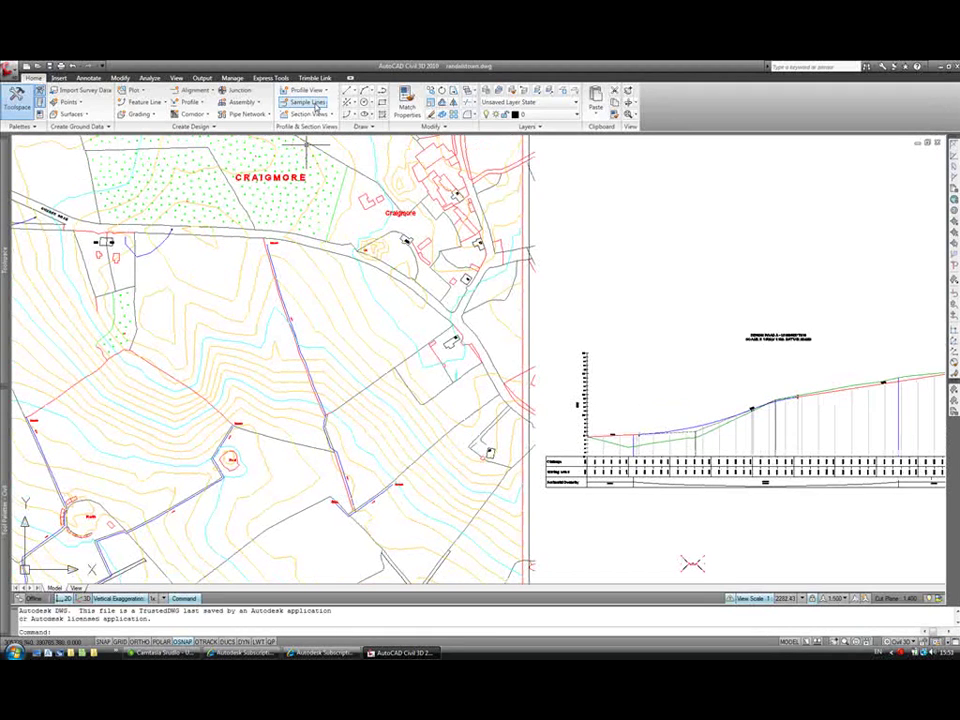
Start creating sample lines for the Design Road A alignment, accepting the proposed sample line group settings.
{"action": "left_click", "coordinate": [316, 104]}
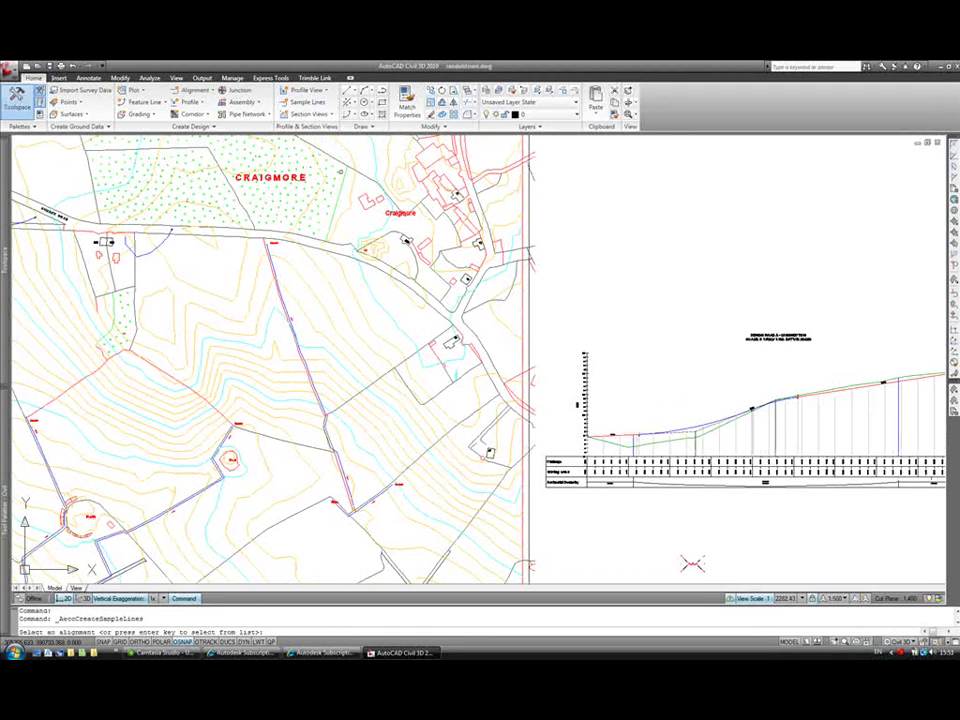
{"action": "scroll", "coordinate": [305, 306], "scroll_direction": "down", "scroll_amount": 4}
{"action": "scroll", "coordinate": [115, 322], "scroll_direction": "up", "scroll_amount": 5}
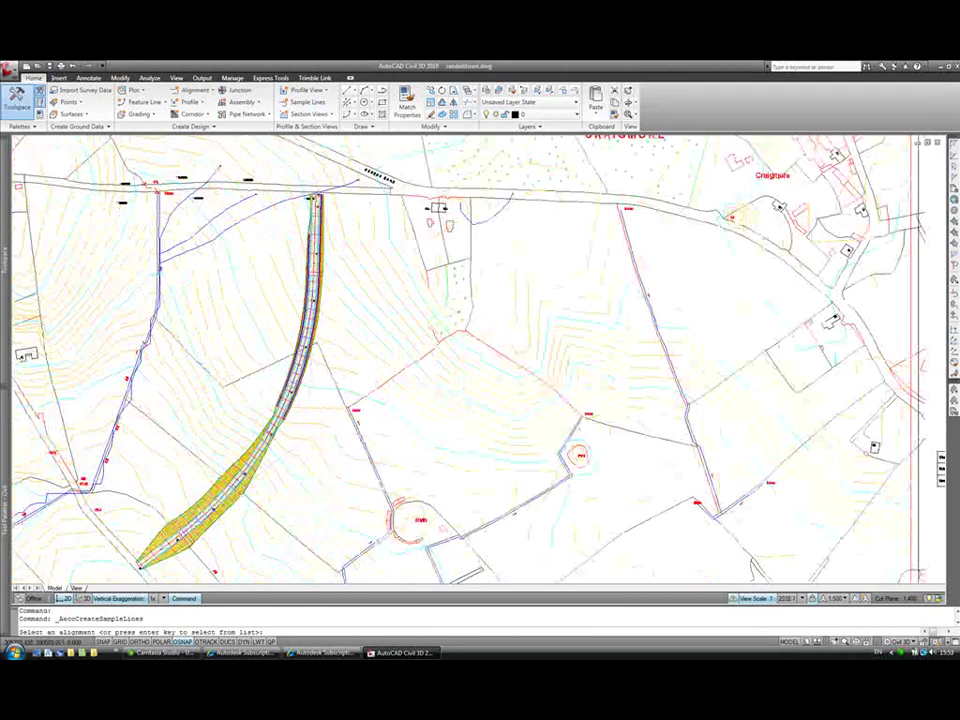
{"action": "key", "text": "Return"}
{"action": "left_click", "coordinate": [481, 415]}
{"action": "left_click", "coordinate": [381, 408]}
Create sample lines by range of chainages from alignment start to end, with 30 m left and right swath widths and 50 m increments.
{"action": "left_click", "coordinate": [341, 189]}
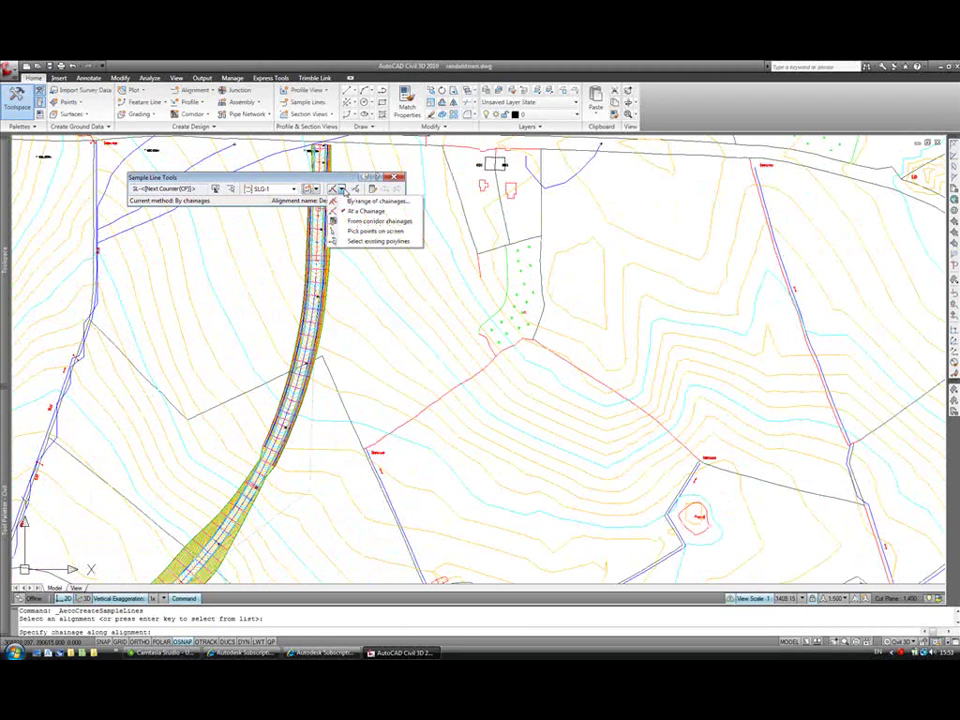
{"action": "left_click", "coordinate": [357, 202]}
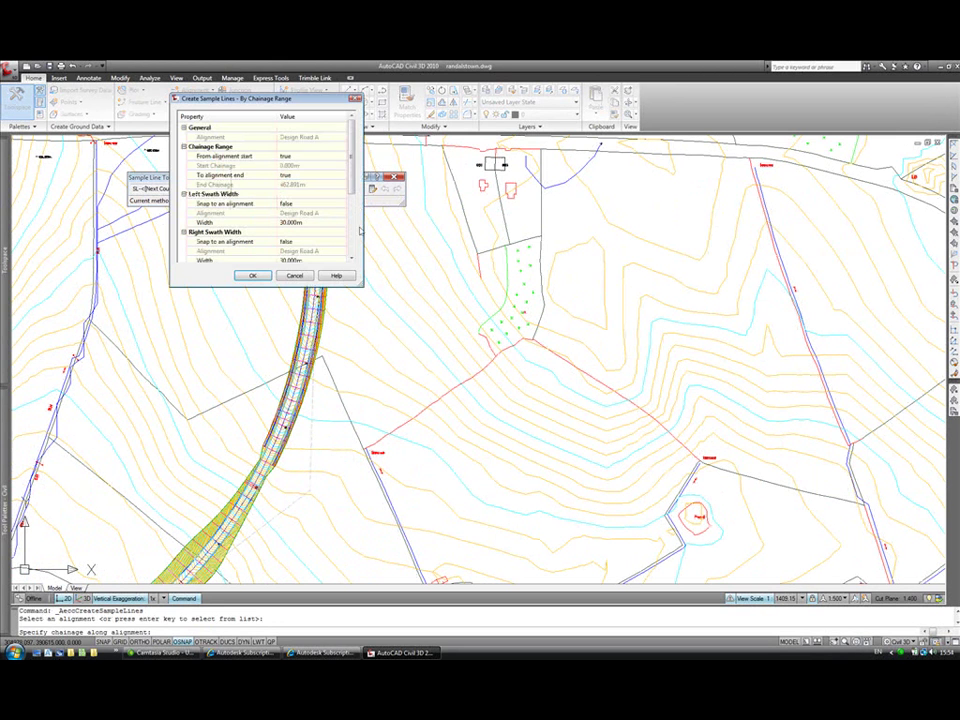
{"action": "left_click_drag", "start_coordinate": [359, 282], "coordinate": [447, 394]}
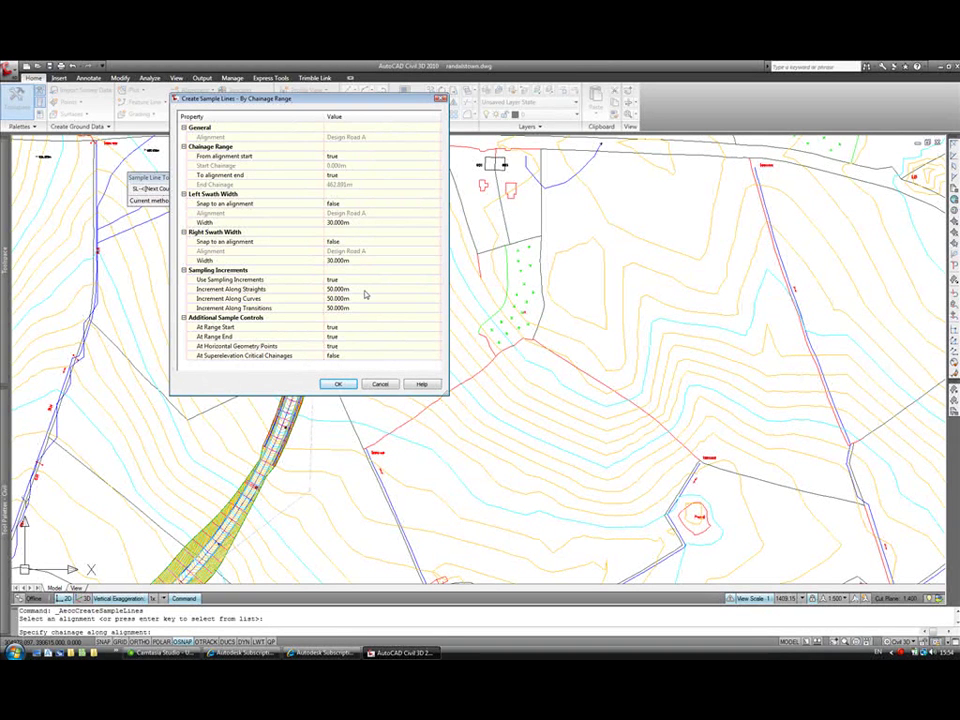
{"action": "left_click", "coordinate": [338, 384]}
{"action": "key", "text": "Return"}
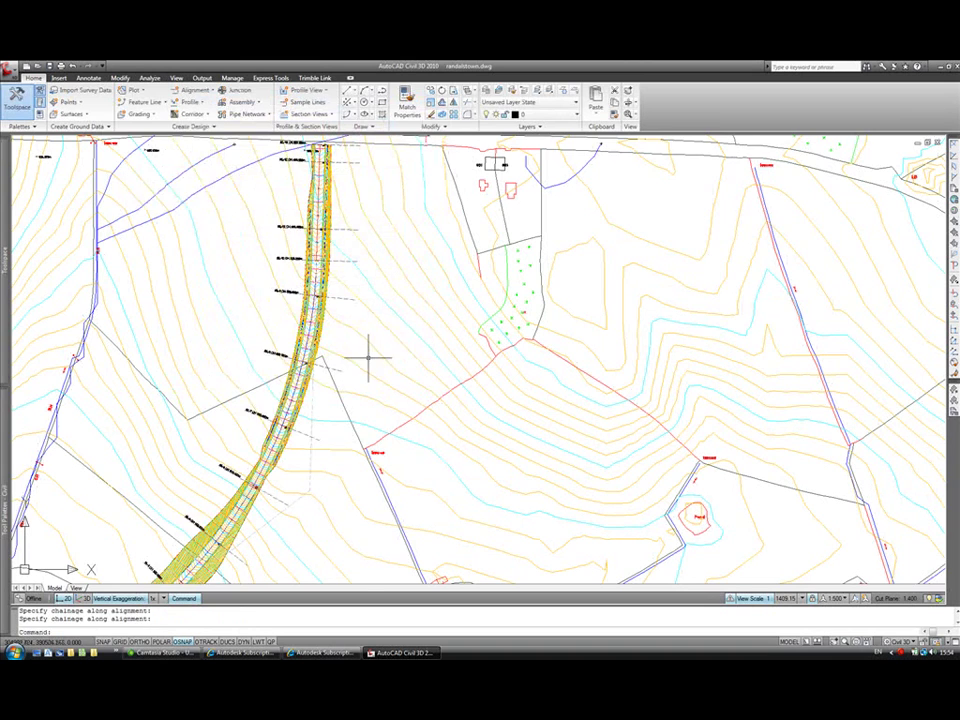
Widen the sample line at chainage 100 on both sides by stretching its end outward, then deselect it.
{"action": "scroll", "coordinate": [368, 357], "scroll_direction": "down", "scroll_amount": 5}
{"action": "scroll", "coordinate": [355, 358], "scroll_direction": "up", "scroll_amount": 8}
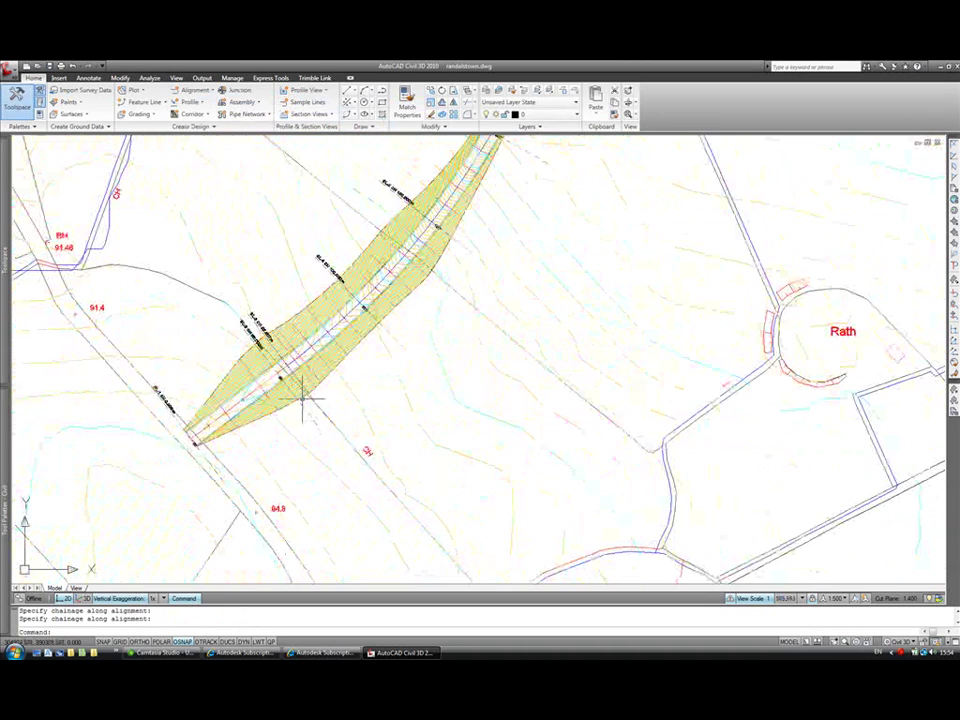
{"action": "left_click", "coordinate": [390, 338]}
{"action": "scroll", "coordinate": [404, 347], "scroll_direction": "up", "scroll_amount": 2}
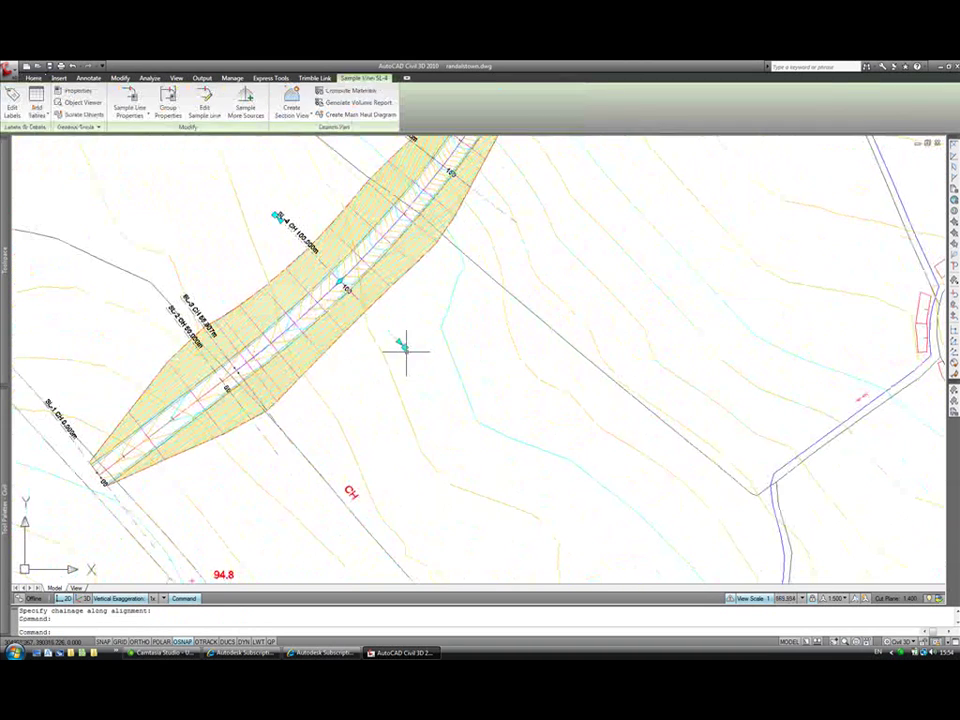
{"action": "left_click", "coordinate": [403, 347]}
{"action": "left_click", "coordinate": [437, 380]}
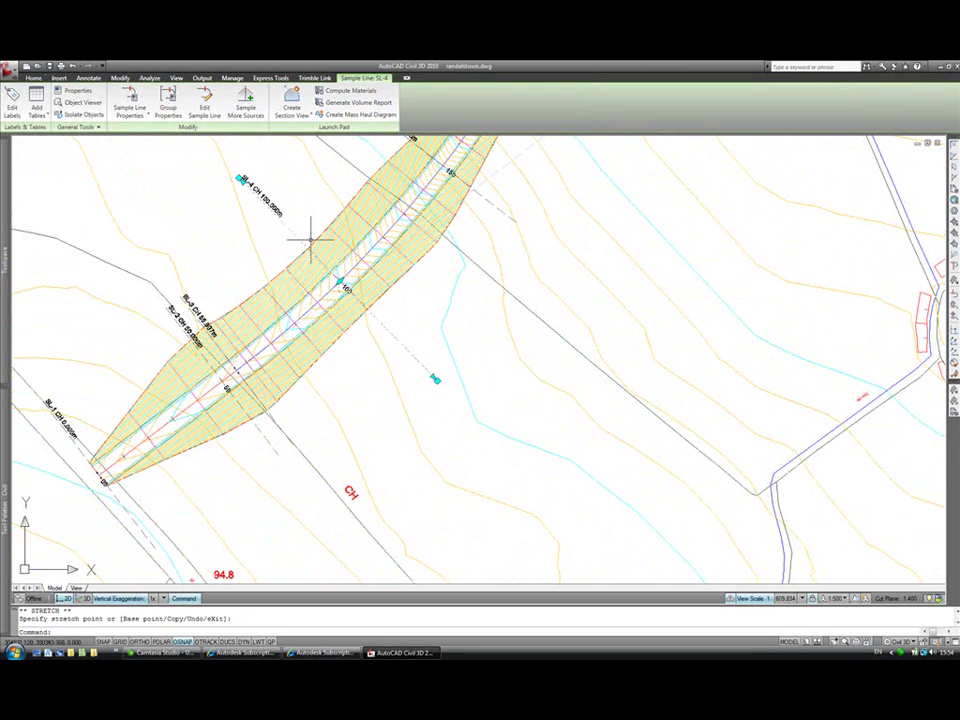
{"action": "scroll", "coordinate": [317, 231], "scroll_direction": "down", "scroll_amount": 4}
{"action": "key", "text": "Escape"}
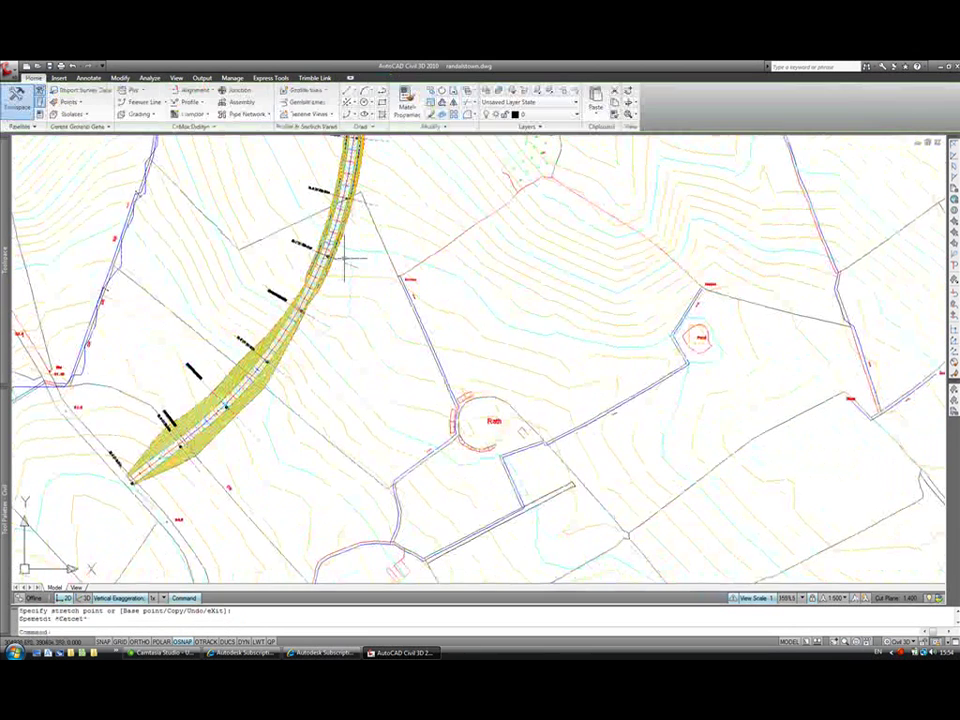
{"action": "key", "text": "Escape"}
Lengthen the sample line at chainage 250 by stretching its ends outward beyond the corridor.
{"action": "scroll", "coordinate": [345, 262], "scroll_direction": "up", "scroll_amount": 4}
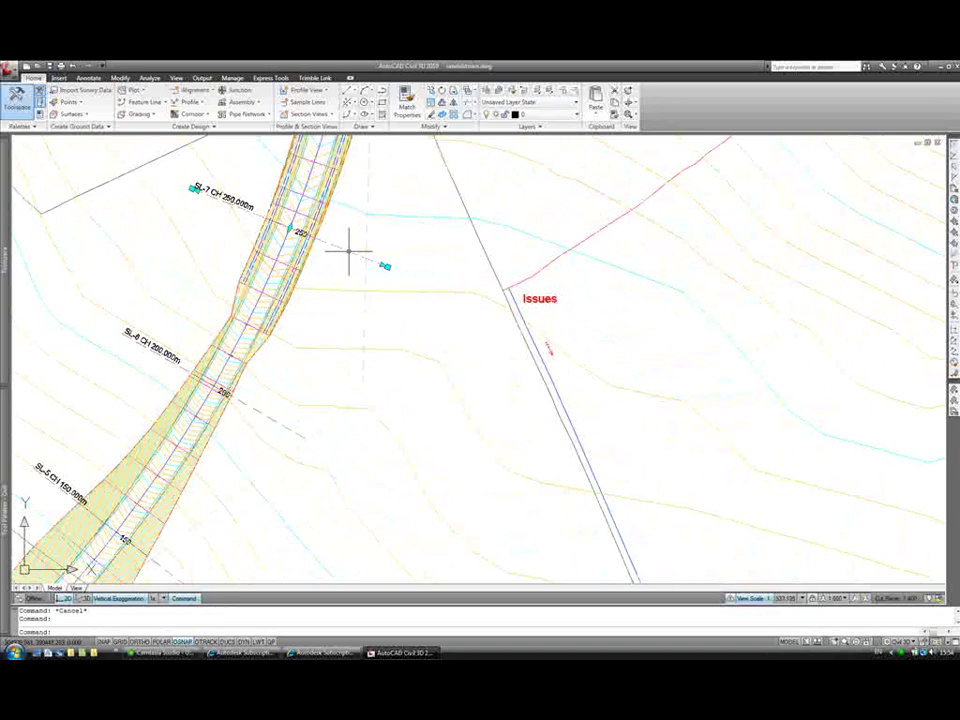
{"action": "left_click", "coordinate": [386, 265]}
{"action": "left_click", "coordinate": [386, 265]}
{"action": "left_click", "coordinate": [433, 286]}
{"action": "left_click", "coordinate": [196, 190]}
{"action": "left_click", "coordinate": [154, 182]}
{"action": "left_click", "coordinate": [163, 190]}
{"action": "left_click", "coordinate": [194, 189]}
{"action": "left_click", "coordinate": [163, 176]}
{"action": "key", "text": "Escape"}
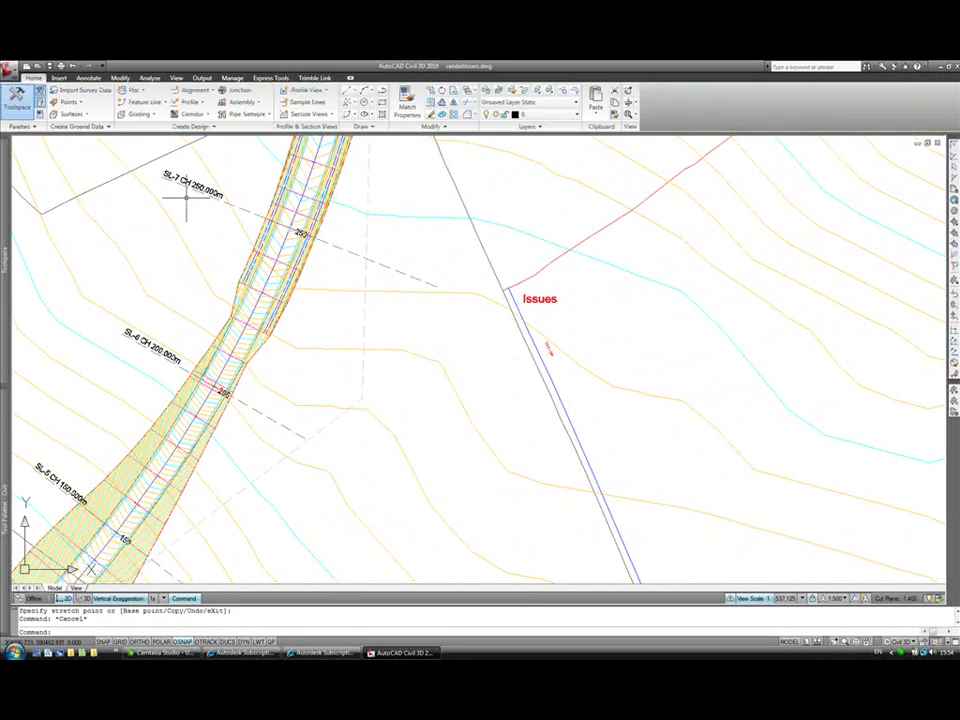
Create multiple section views of Design Road A from SLG-1 with the X Section and Plot All styles, in the empty area east of the profile view.
{"action": "scroll", "coordinate": [186, 199], "scroll_direction": "down", "scroll_amount": 6}
{"action": "middle_click_drag", "start_coordinate": [298, 234], "coordinate": [254, 354]}
{"action": "scroll", "coordinate": [314, 317], "scroll_direction": "down", "scroll_amount": 2}
{"action": "mouse_move", "coordinate": [316, 317]}
{"action": "middle_mouse_down"}
{"action": "mouse_move", "coordinate": [221, 302]}
{"action": "mouse_move", "coordinate": [193, 311]}
{"action": "middle_mouse_up"}
{"action": "left_click", "coordinate": [309, 114]}
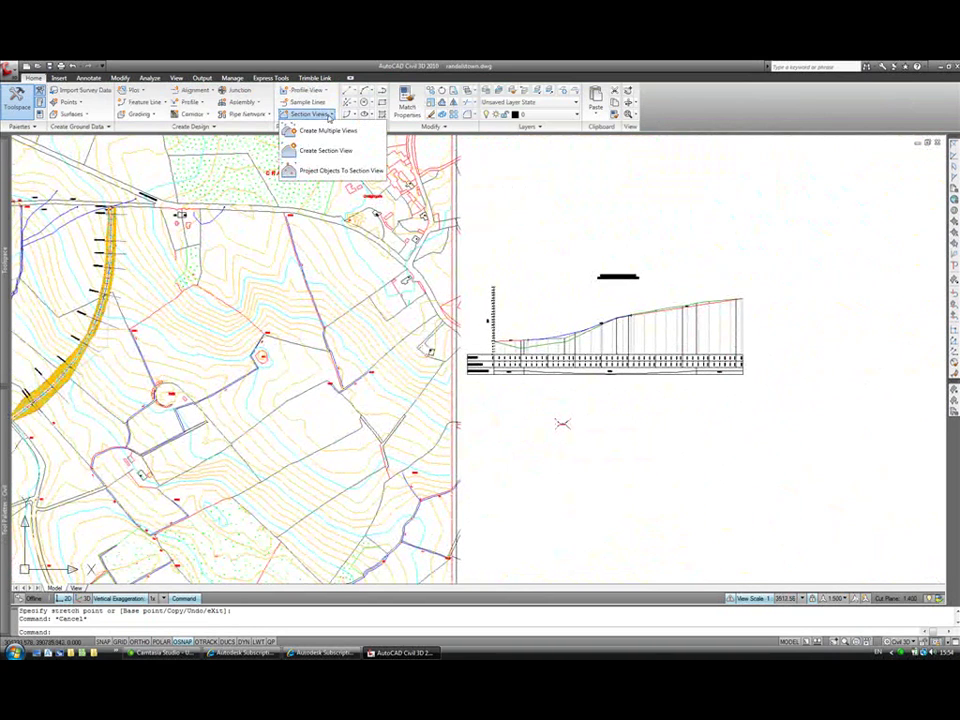
{"action": "left_click", "coordinate": [326, 131]}
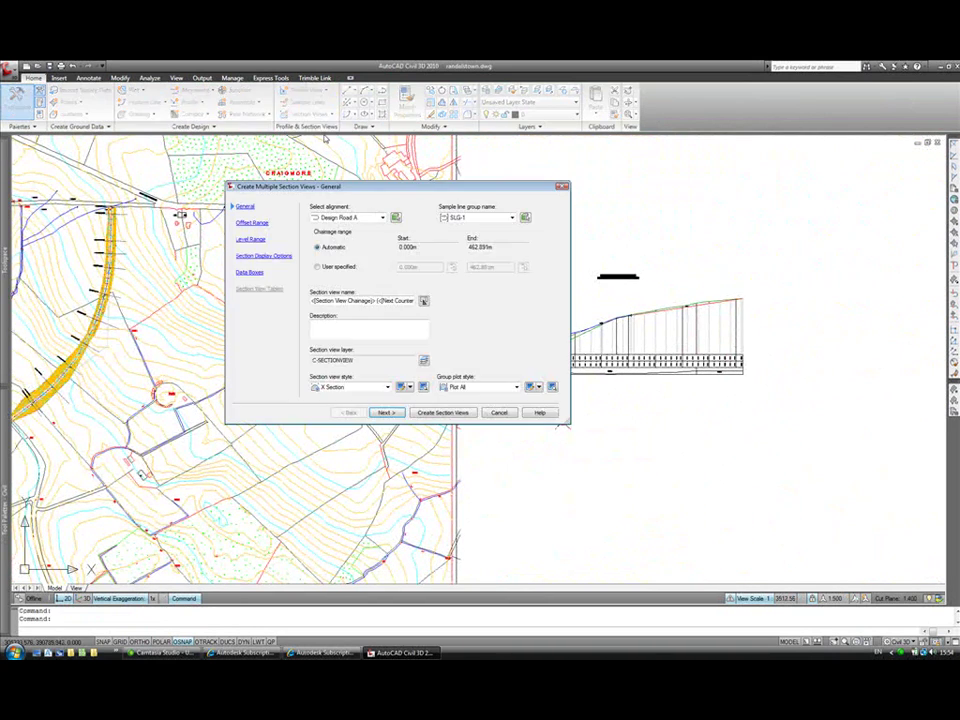
{"action": "left_click", "coordinate": [443, 412]}
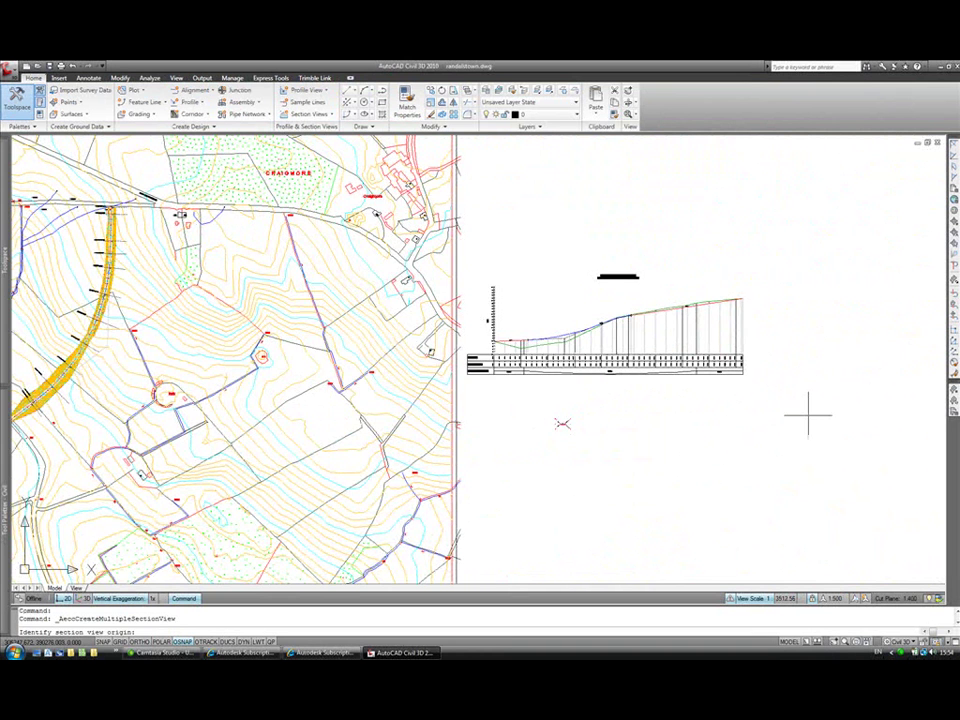
{"action": "middle_click_drag", "start_coordinate": [810, 414], "coordinate": [530, 373]}
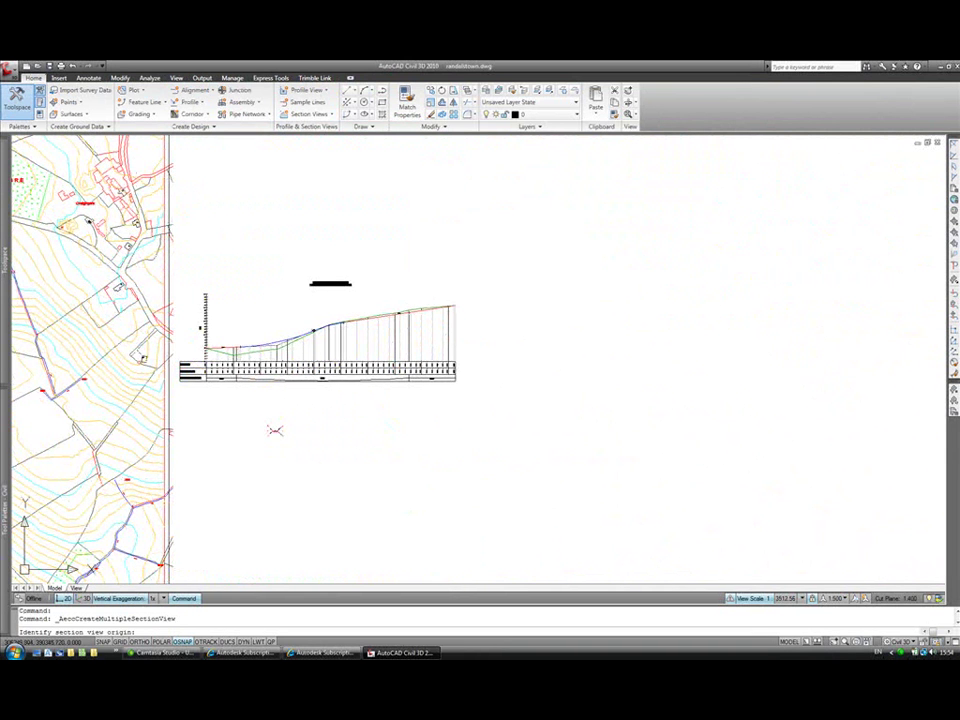
Examine the section views, including the levels and road shape at chainage 150, and return to the road plan.
{"action": "scroll", "coordinate": [570, 336], "scroll_direction": "up", "scroll_amount": 5}
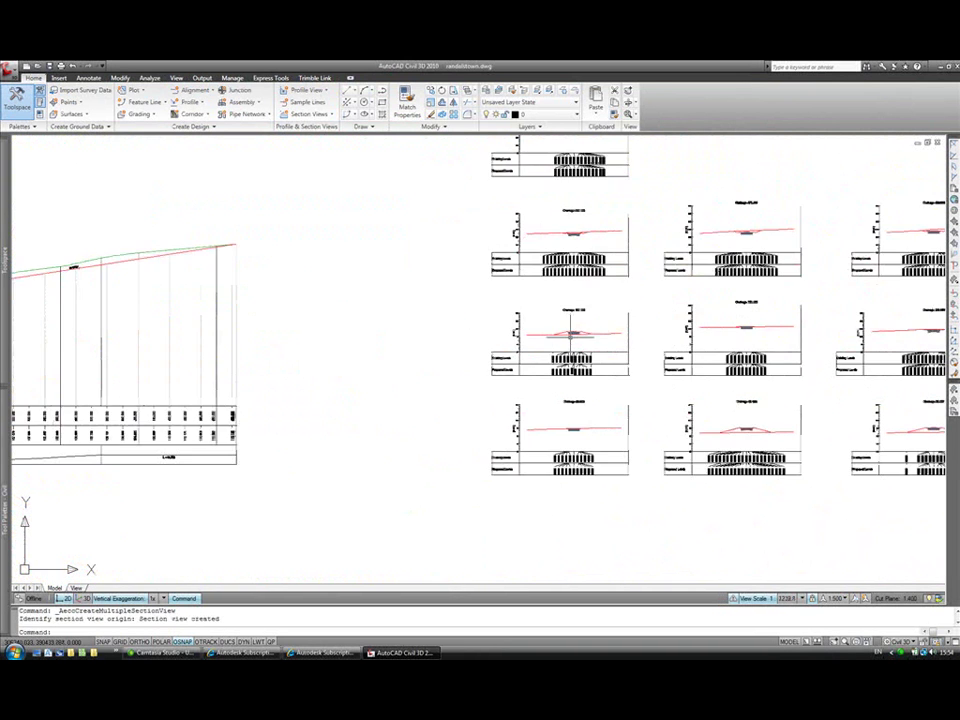
{"action": "scroll", "coordinate": [570, 337], "scroll_direction": "up", "scroll_amount": 6}
{"action": "middle_click_drag", "start_coordinate": [663, 325], "coordinate": [600, 347]}
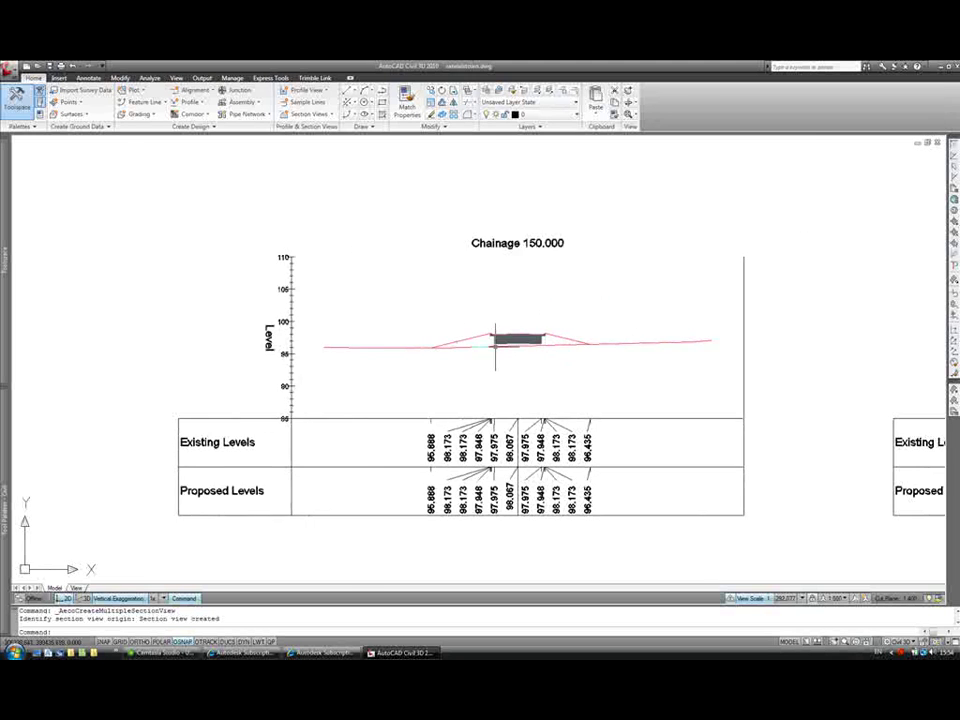
{"action": "scroll", "coordinate": [560, 335], "scroll_direction": "down", "scroll_amount": 5}
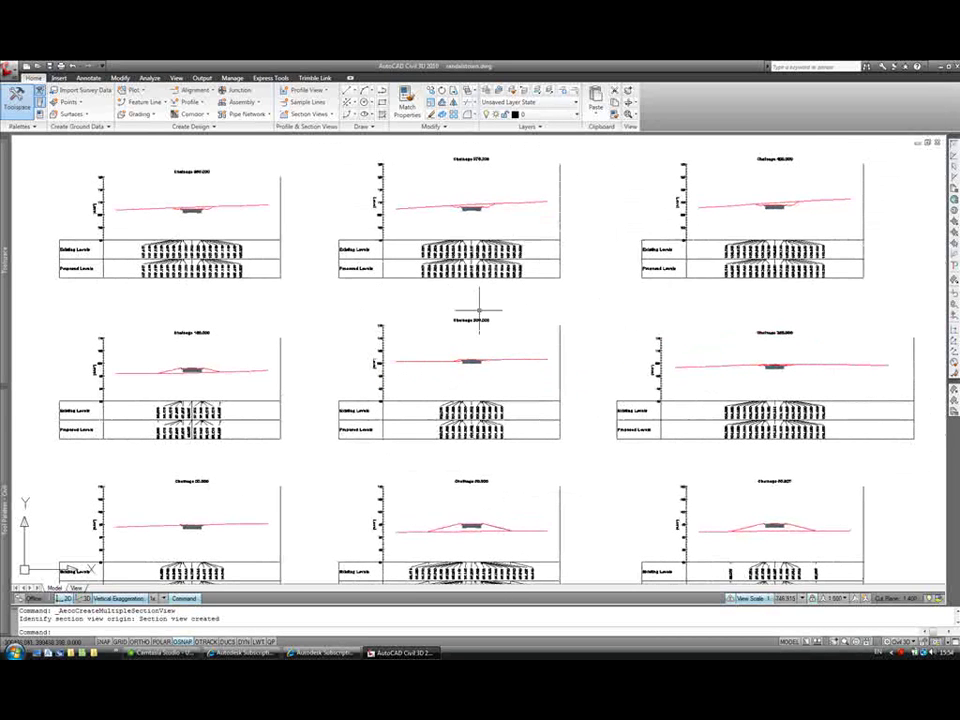
{"action": "scroll", "coordinate": [360, 341], "scroll_direction": "down", "scroll_amount": 4}
{"action": "mouse_move", "coordinate": [272, 364]}
{"action": "middle_mouse_down"}
{"action": "mouse_move", "coordinate": [439, 369]}
{"action": "mouse_move", "coordinate": [690, 354]}
{"action": "middle_mouse_up"}
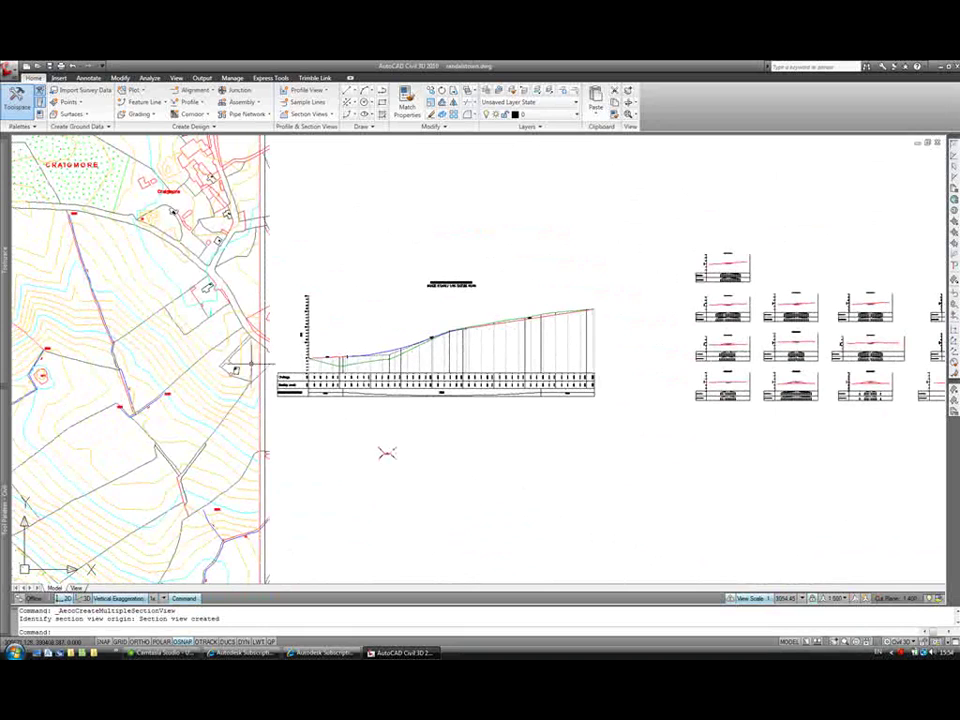
{"action": "middle_click_drag", "start_coordinate": [182, 365], "coordinate": [611, 368]}
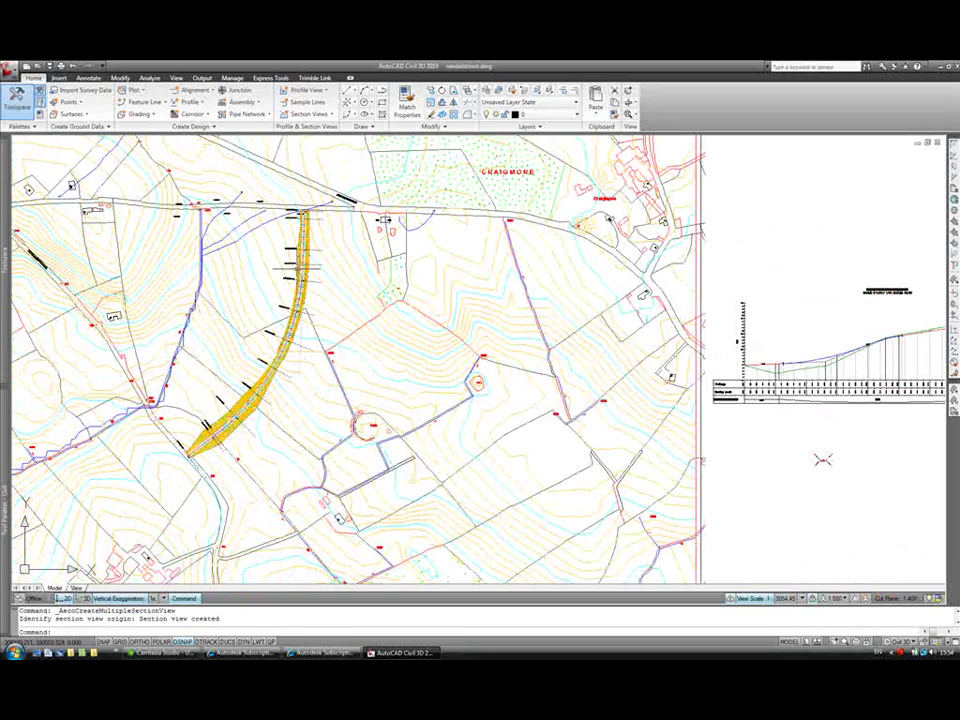
Open the material computation for the Design Road A alignment and its SLG-1 sample line group.
{"action": "scroll", "coordinate": [303, 269], "scroll_direction": "up", "scroll_amount": 3}
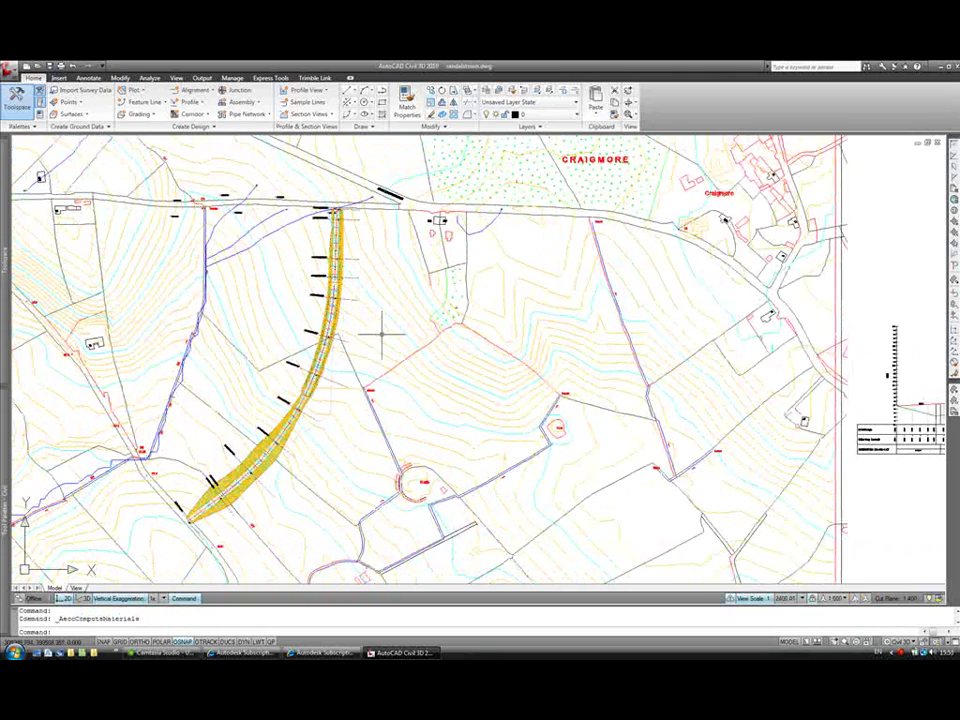
{"action": "middle_click_drag", "start_coordinate": [381, 334], "coordinate": [377, 335]}
{"action": "mouse_move", "coordinate": [377, 337]}
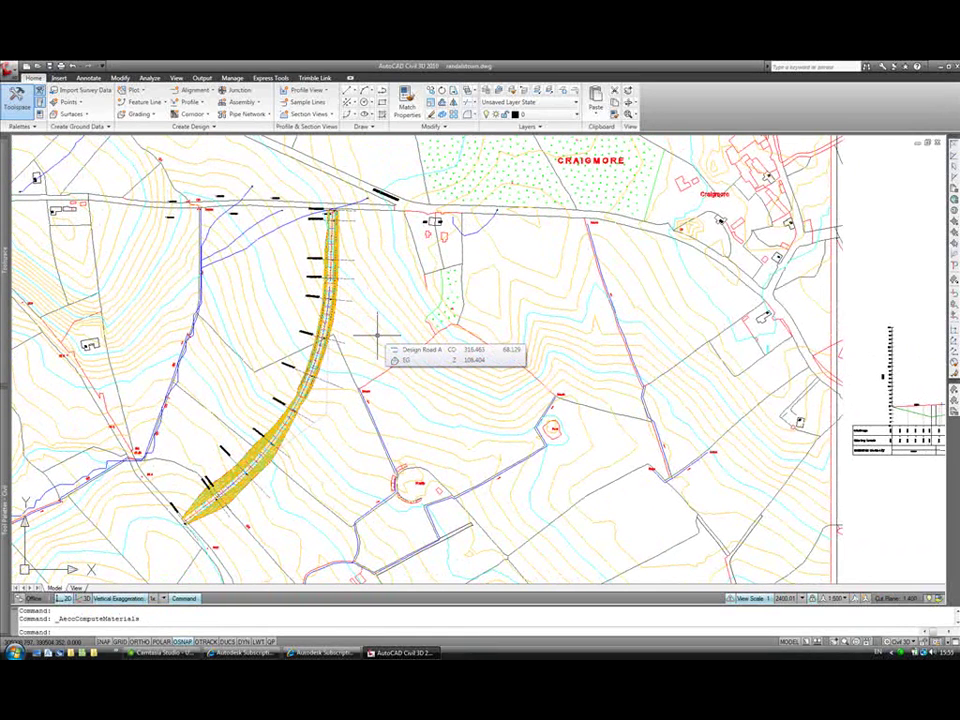
{"action": "left_click", "coordinate": [149, 78]}
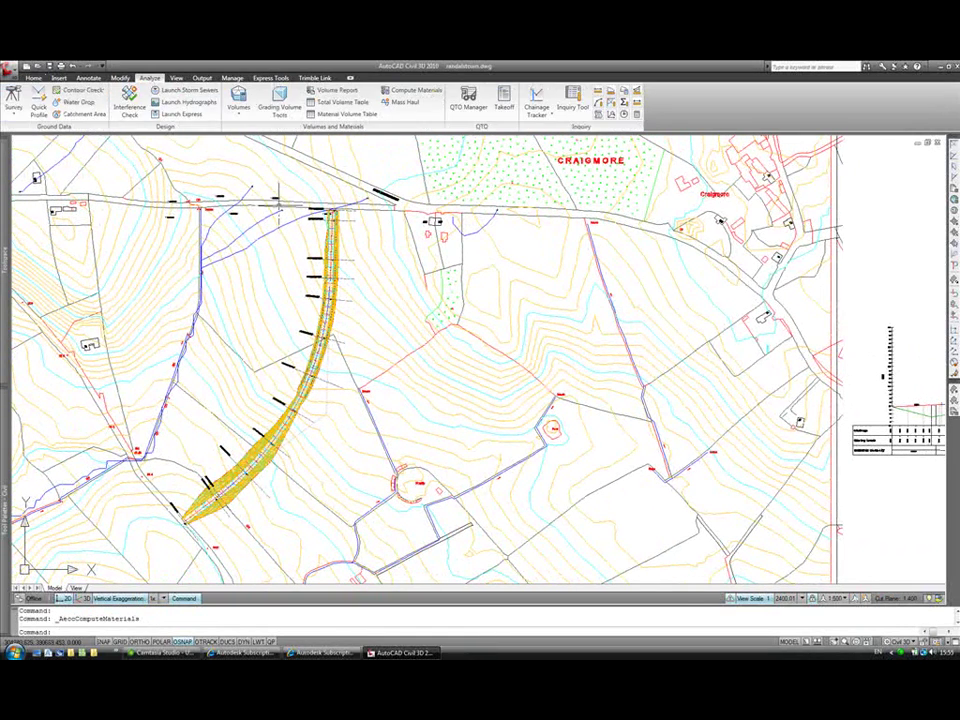
{"action": "middle_click_drag", "start_coordinate": [379, 264], "coordinate": [358, 264]}
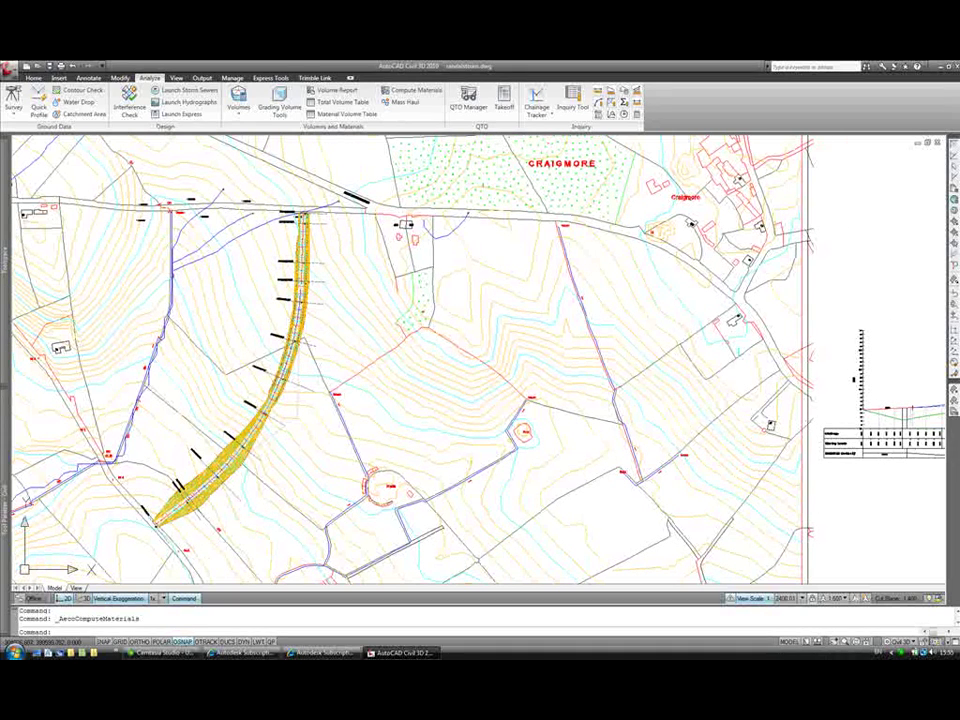
{"action": "left_click", "coordinate": [418, 90]}
{"action": "left_click", "coordinate": [355, 385]}
Compute materials between EG as the existing surface and the Design Road A corridor surface as the proposed surface.
{"action": "left_click", "coordinate": [400, 310]}
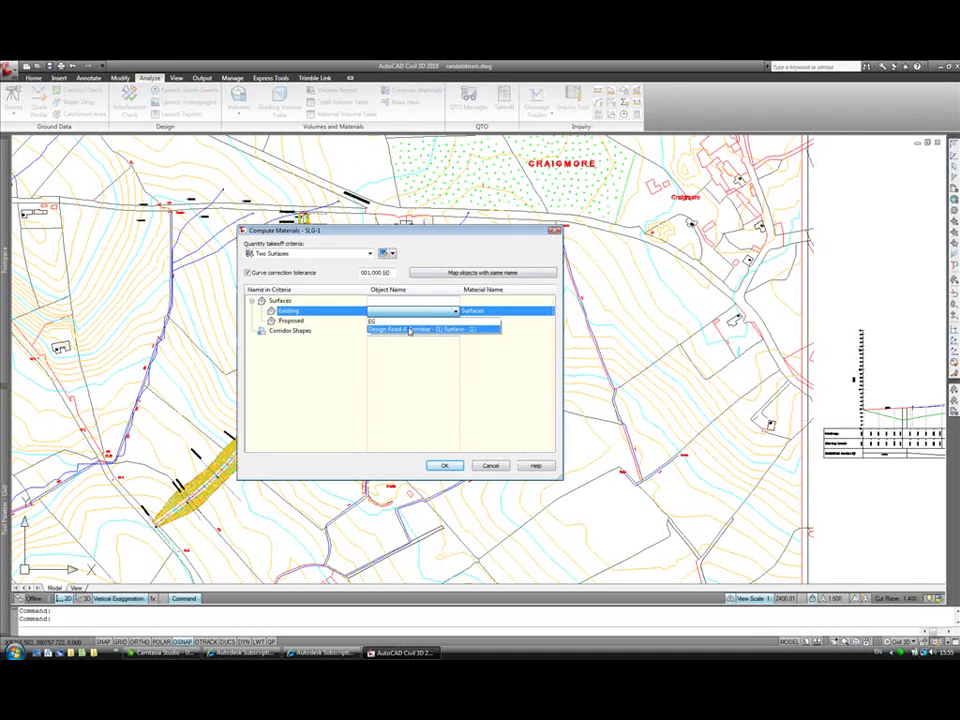
{"action": "left_click", "coordinate": [385, 320]}
{"action": "left_click", "coordinate": [405, 320]}
{"action": "left_click", "coordinate": [407, 339]}
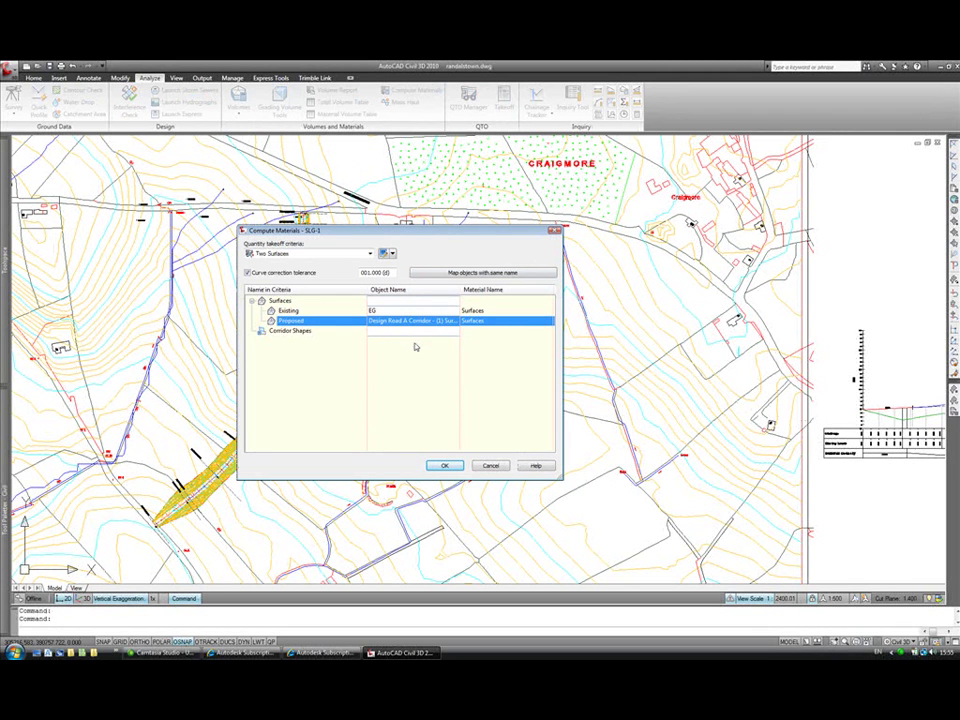
{"action": "left_click", "coordinate": [445, 466]}
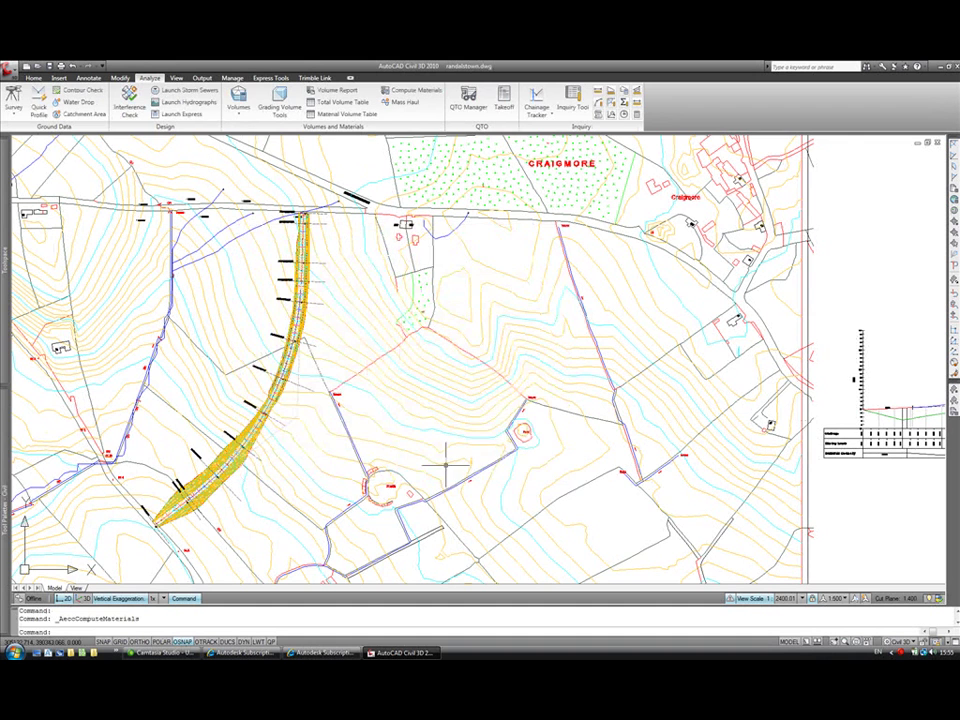
Create a total volume table for Design Road A, SLG-1 and Material List - (1), and place it in the empty area below the section views.
{"action": "mouse_move", "coordinate": [417, 356]}
{"action": "middle_mouse_down"}
{"action": "mouse_move", "coordinate": [299, 332]}
{"action": "mouse_move", "coordinate": [217, 349]}
{"action": "middle_mouse_up"}
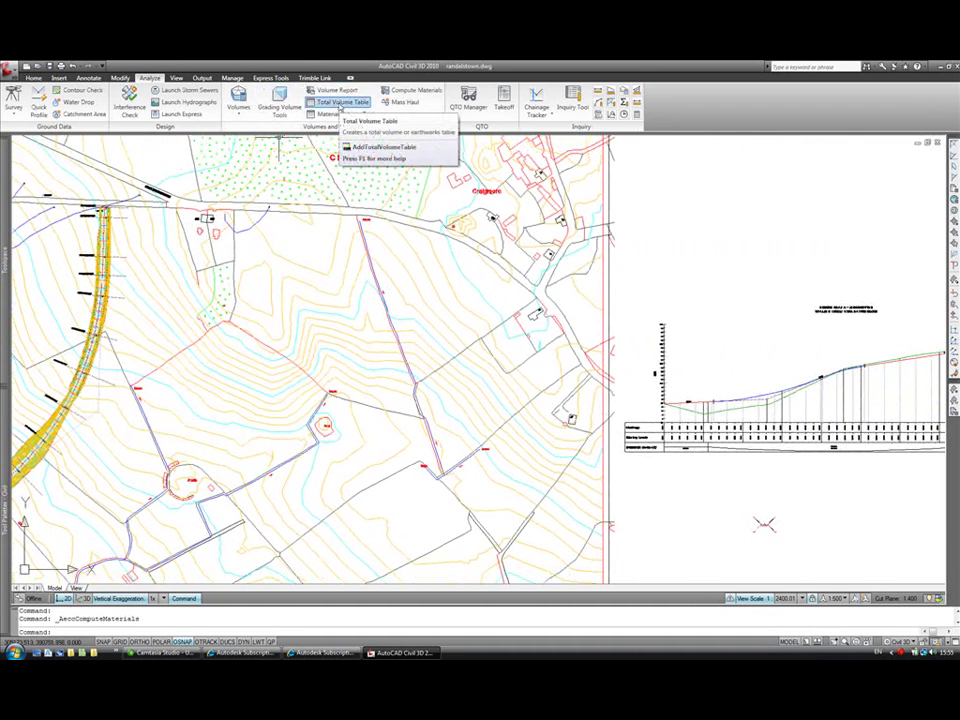
{"action": "left_click", "coordinate": [340, 103]}
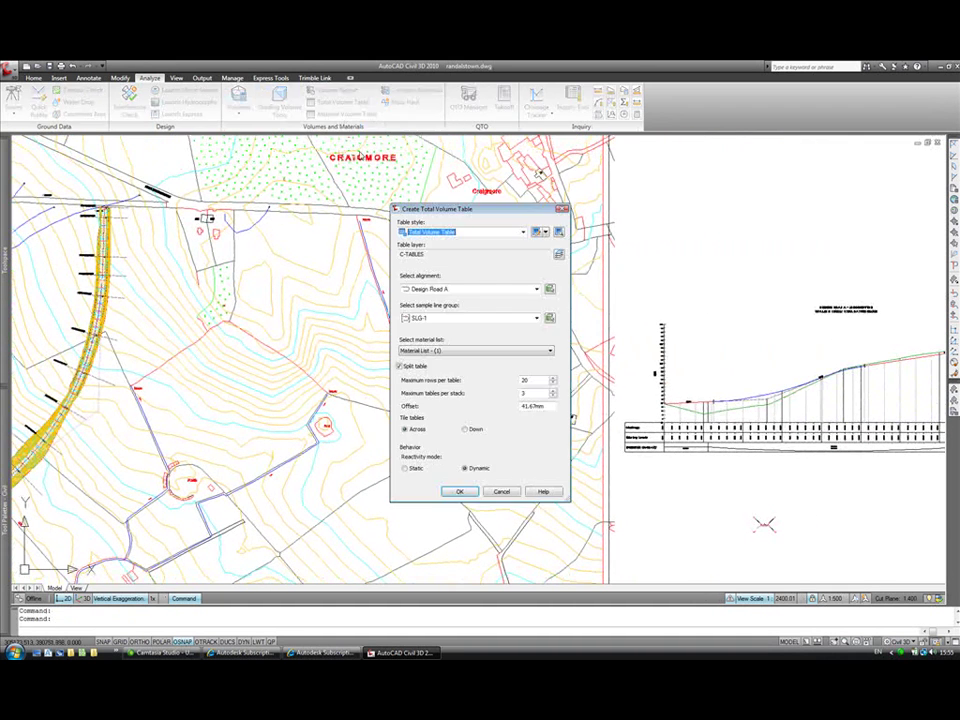
{"action": "left_click", "coordinate": [459, 491]}
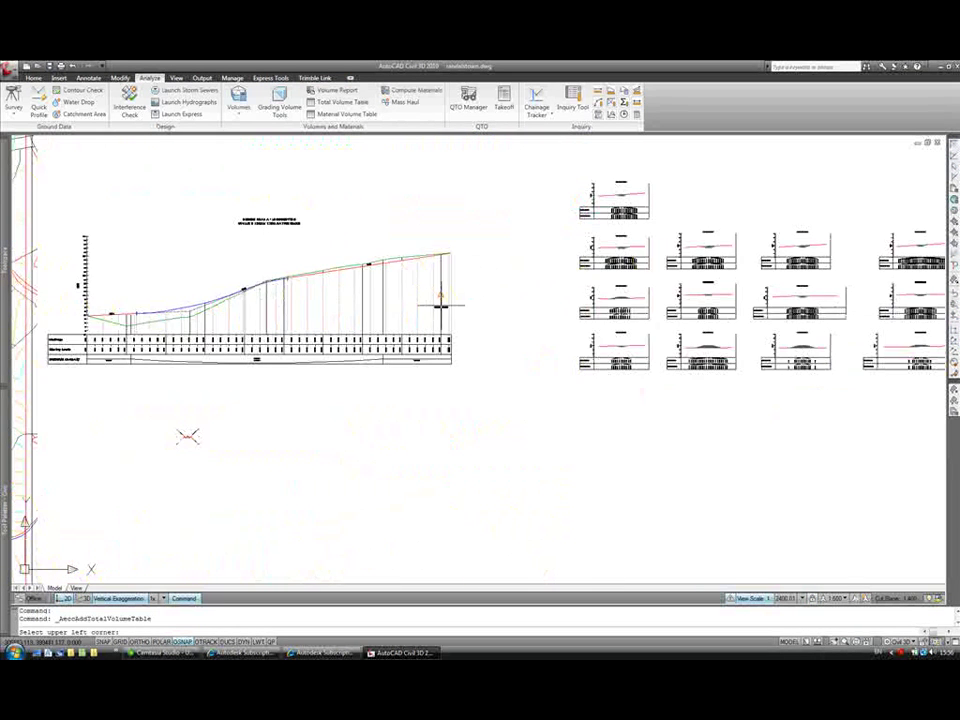
{"action": "scroll", "coordinate": [437, 302], "scroll_direction": "down", "scroll_amount": 3}
{"action": "middle_click_drag", "start_coordinate": [493, 381], "coordinate": [424, 302]}
{"action": "scroll", "coordinate": [424, 315], "scroll_direction": "up", "scroll_amount": 2}
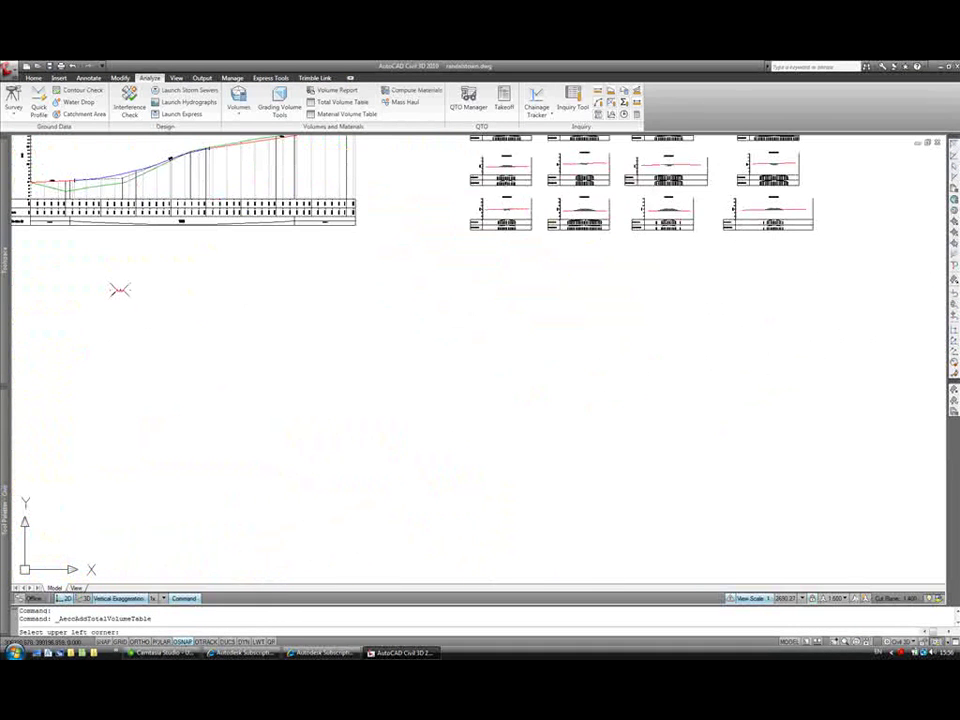
{"action": "left_click", "coordinate": [491, 337]}
{"action": "scroll", "coordinate": [518, 350], "scroll_direction": "up", "scroll_amount": 5}
{"action": "scroll", "coordinate": [523, 354], "scroll_direction": "up", "scroll_amount": 3}
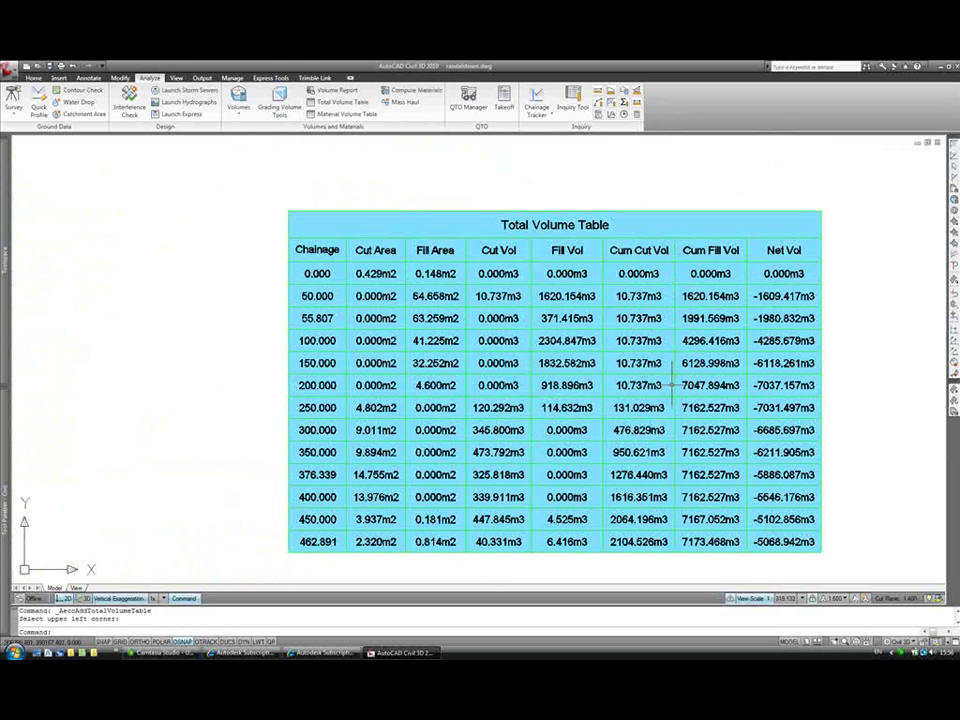
Edit the total volume table's style to turn off the title, header and data area fills.
{"action": "left_click", "coordinate": [407, 228]}
{"action": "right_click", "coordinate": [426, 245]}
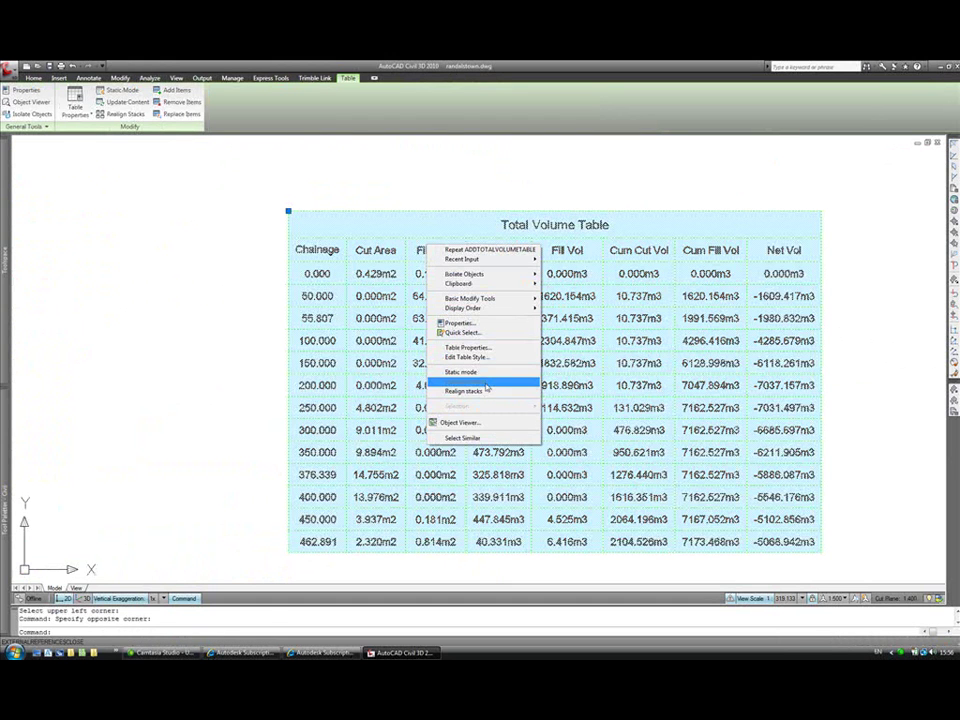
{"action": "left_click", "coordinate": [466, 356]}
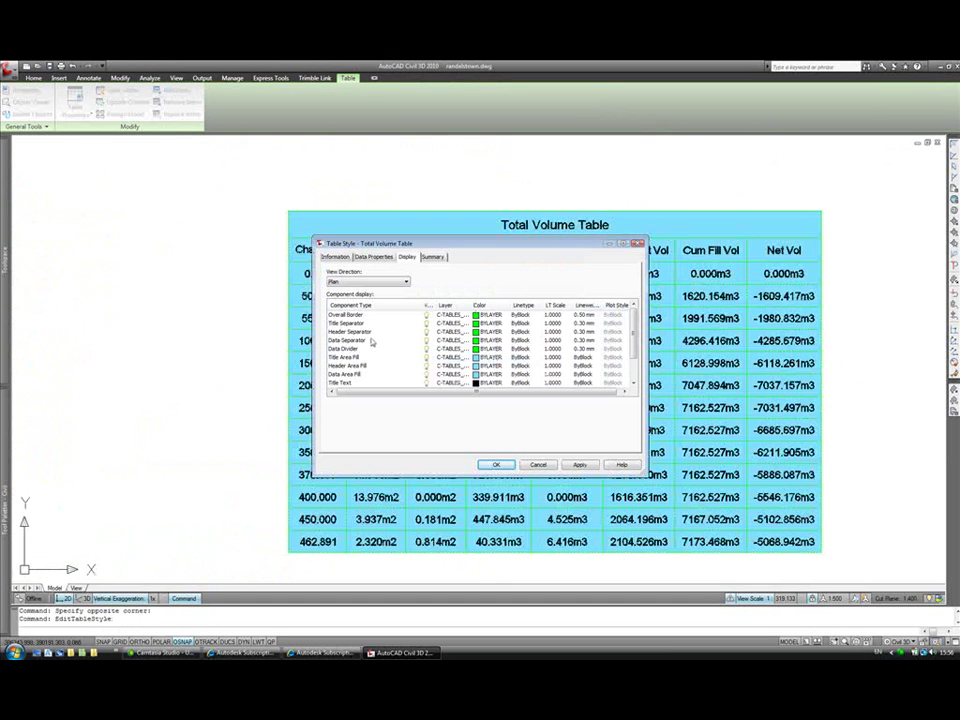
{"action": "left_click", "coordinate": [352, 357]}
{"action": "left_click", "coordinate": [490, 374], "text": "shift"}
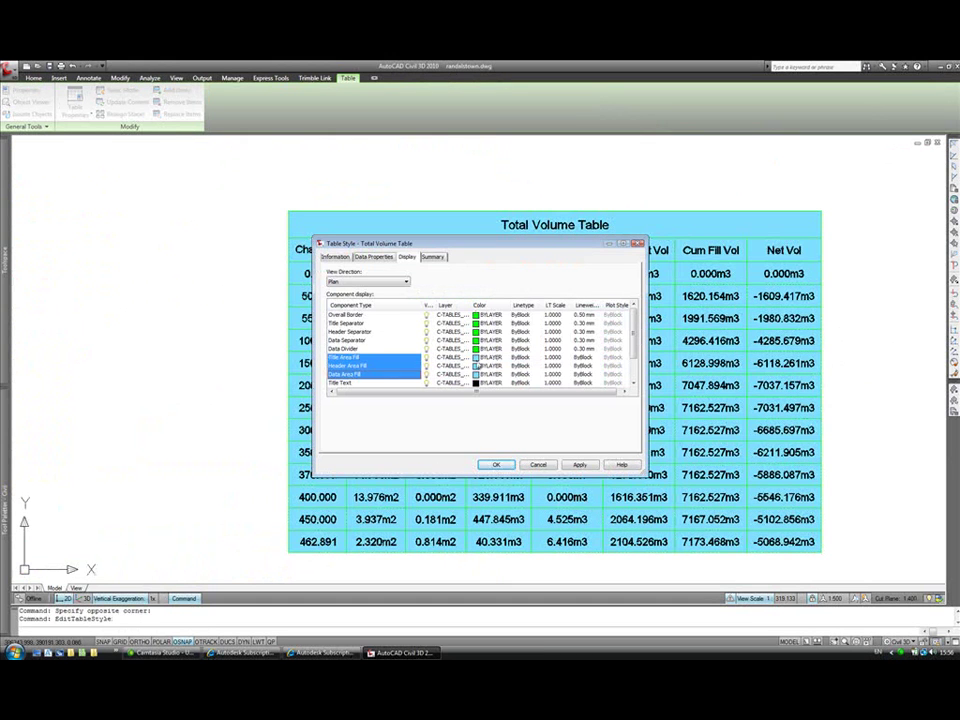
{"action": "left_click", "coordinate": [496, 466]}
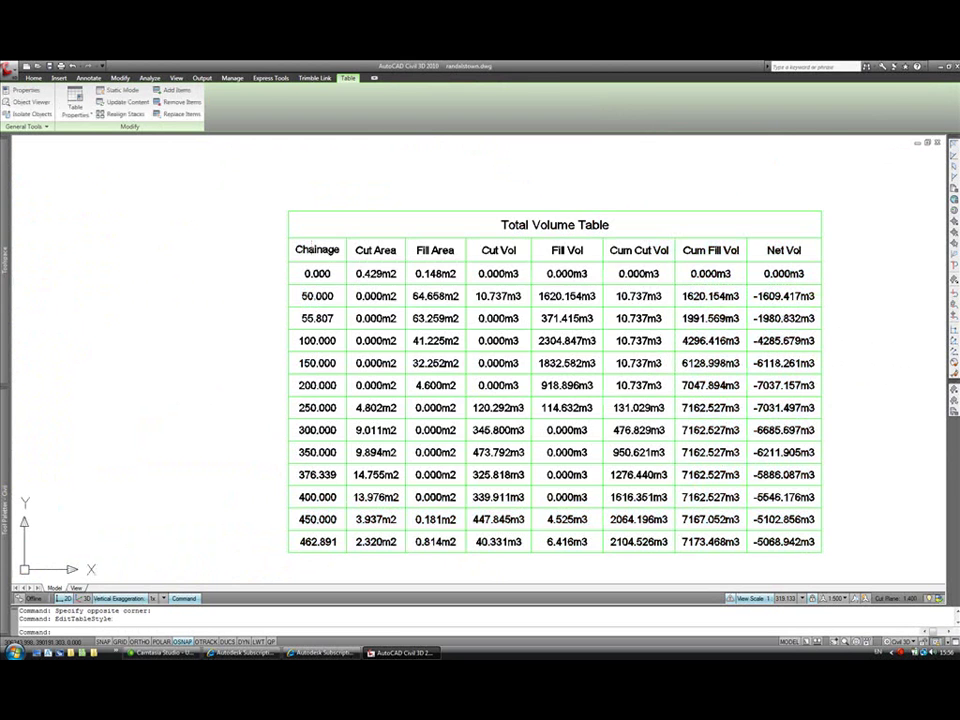
Start a new pipe network by layout, name it Storm and use the _Drainage Storm Water parts list.
{"action": "scroll", "coordinate": [340, 390], "scroll_direction": "down", "scroll_amount": 5}
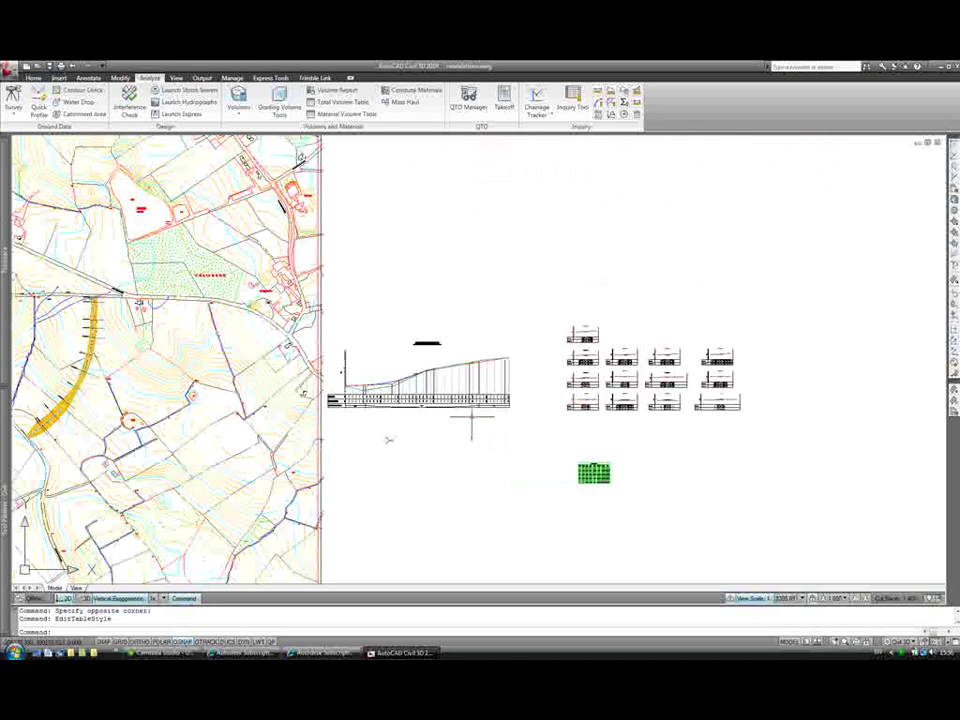
{"action": "scroll", "coordinate": [471, 418], "scroll_direction": "up", "scroll_amount": 3}
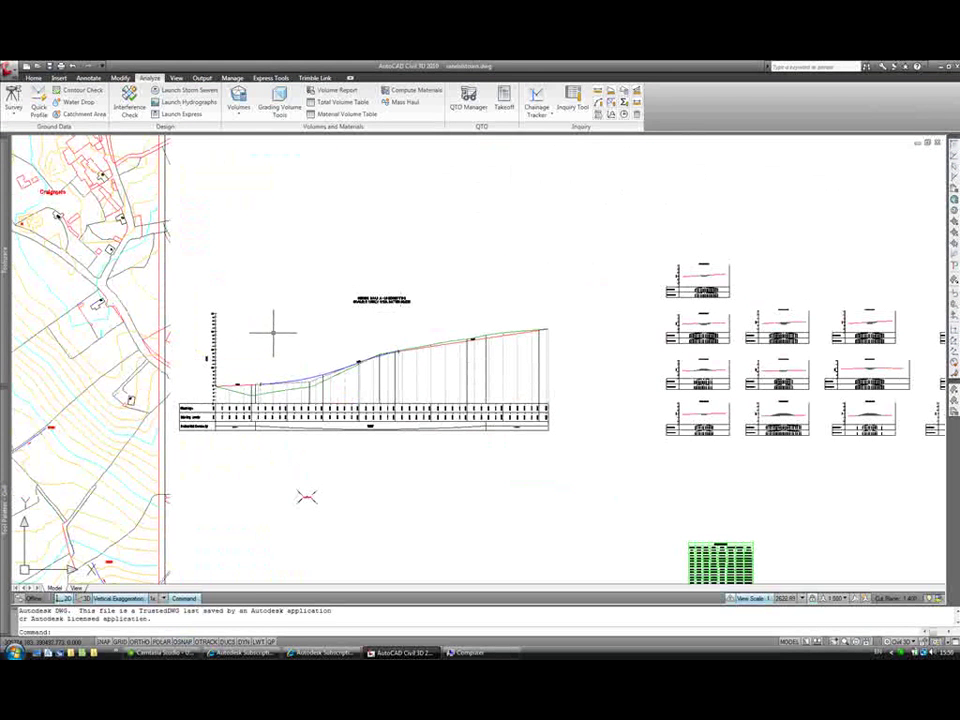
{"action": "scroll", "coordinate": [274, 327], "scroll_direction": "down", "scroll_amount": 4}
{"action": "middle_click_drag", "start_coordinate": [213, 334], "coordinate": [594, 366]}
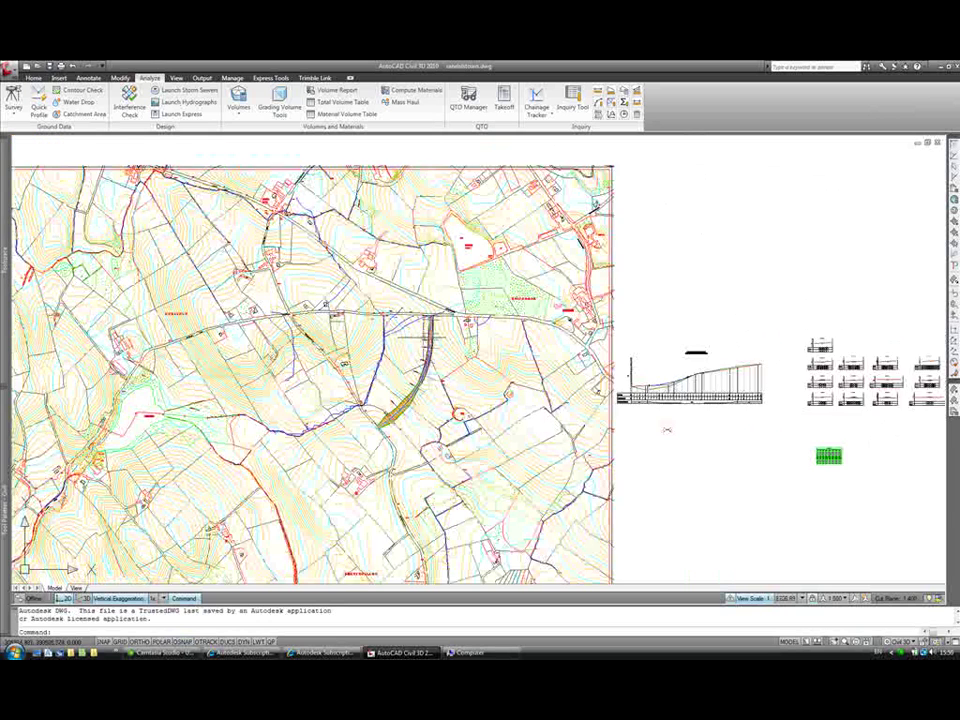
{"action": "scroll", "coordinate": [433, 322], "scroll_direction": "up", "scroll_amount": 8}
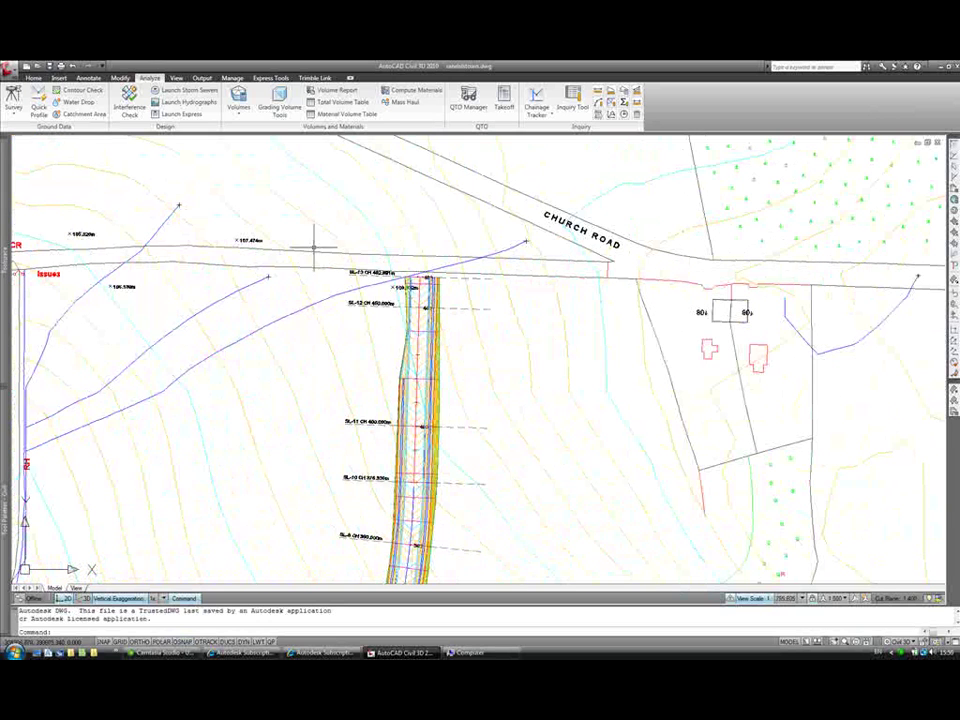
{"action": "left_click", "coordinate": [33, 77]}
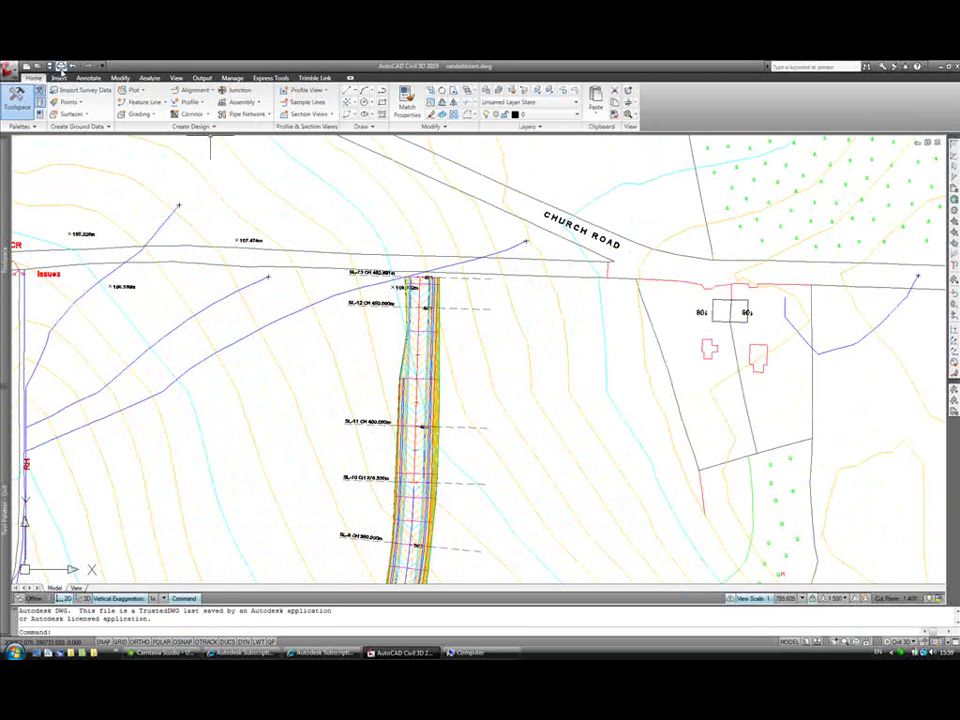
{"action": "left_click", "coordinate": [192, 126]}
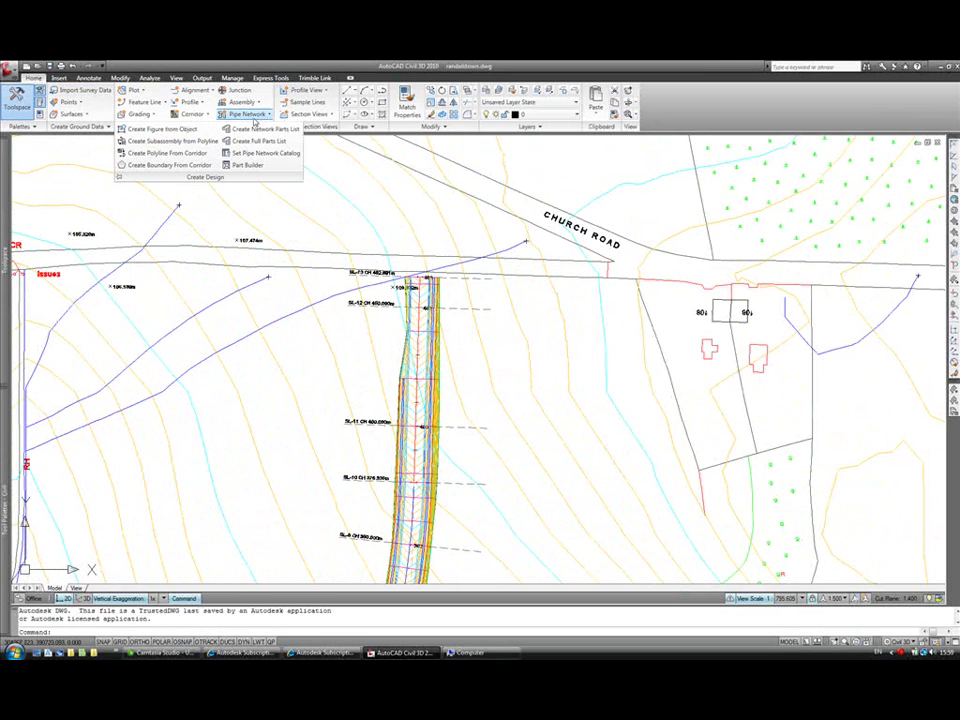
{"action": "left_click", "coordinate": [258, 118]}
{"action": "left_click", "coordinate": [259, 118]}
{"action": "left_click", "coordinate": [259, 118]}
{"action": "left_click", "coordinate": [266, 129]}
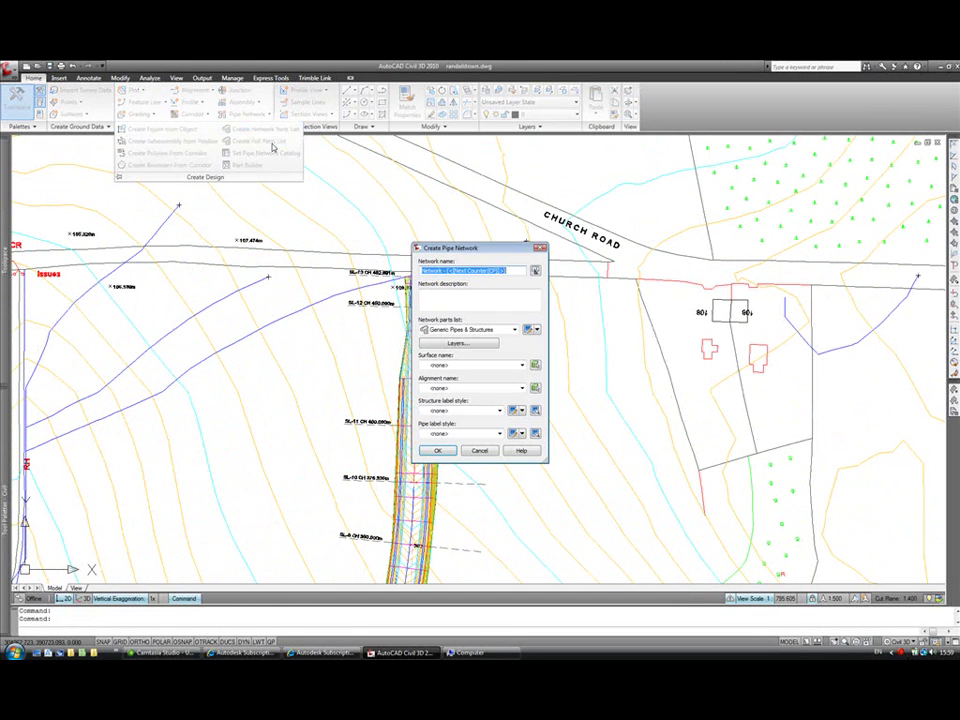
{"action": "type", "text": "Storm"}
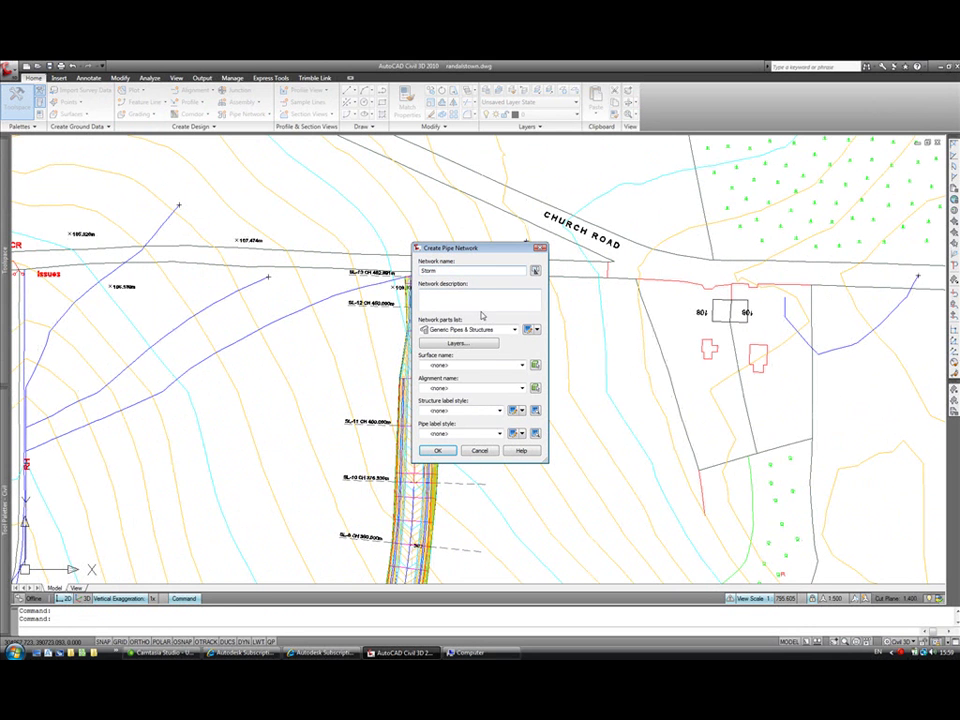
{"action": "left_click", "coordinate": [482, 329]}
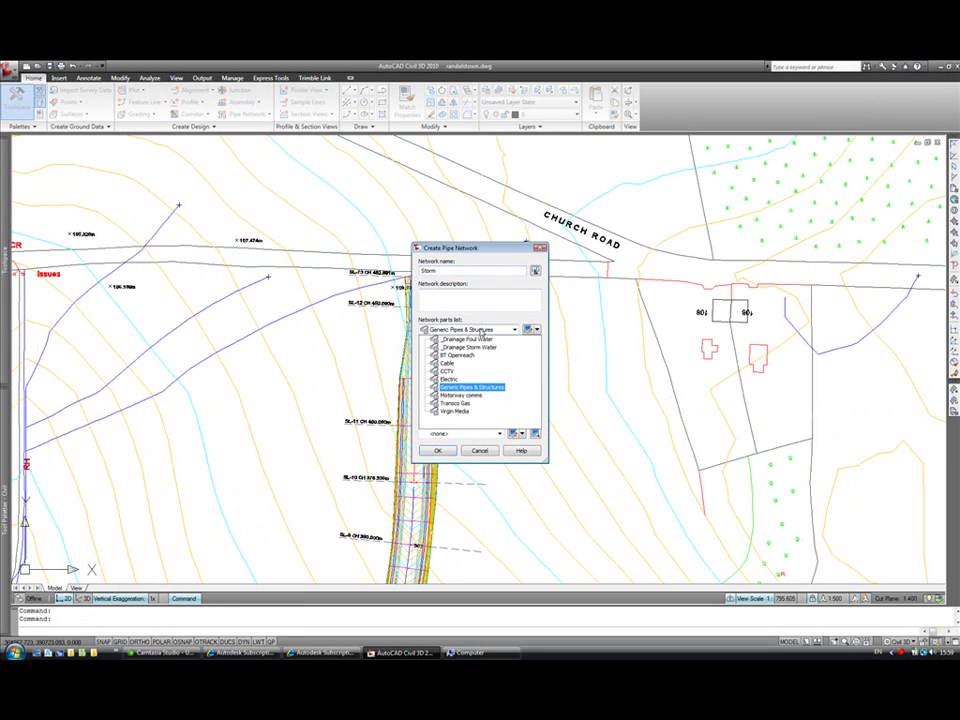
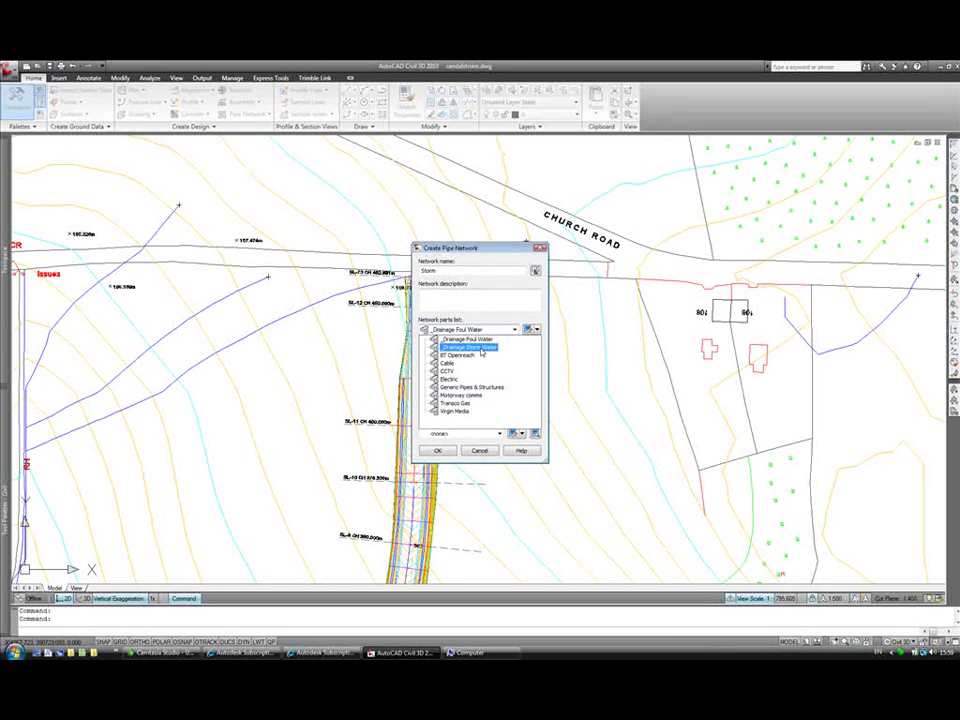
{"action": "left_click", "coordinate": [481, 349]}
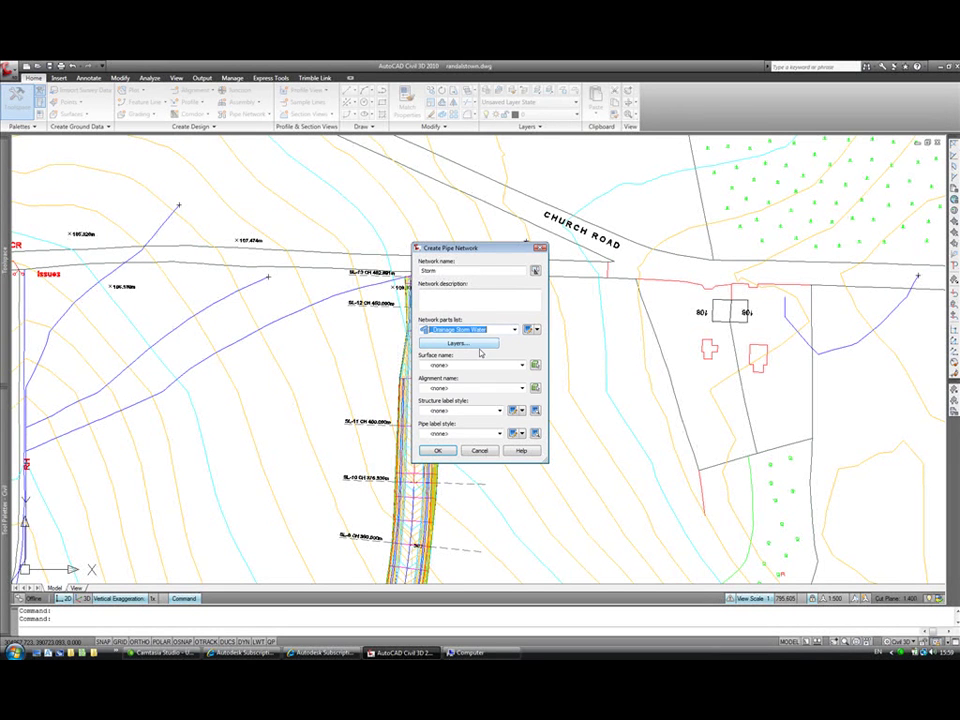
Reference the Storm network to the Corridor - (1) Surface - (1) surface and the Design Road A alignment.
{"action": "left_click", "coordinate": [474, 365]}
{"action": "left_click", "coordinate": [456, 388]}
{"action": "left_click", "coordinate": [463, 389]}
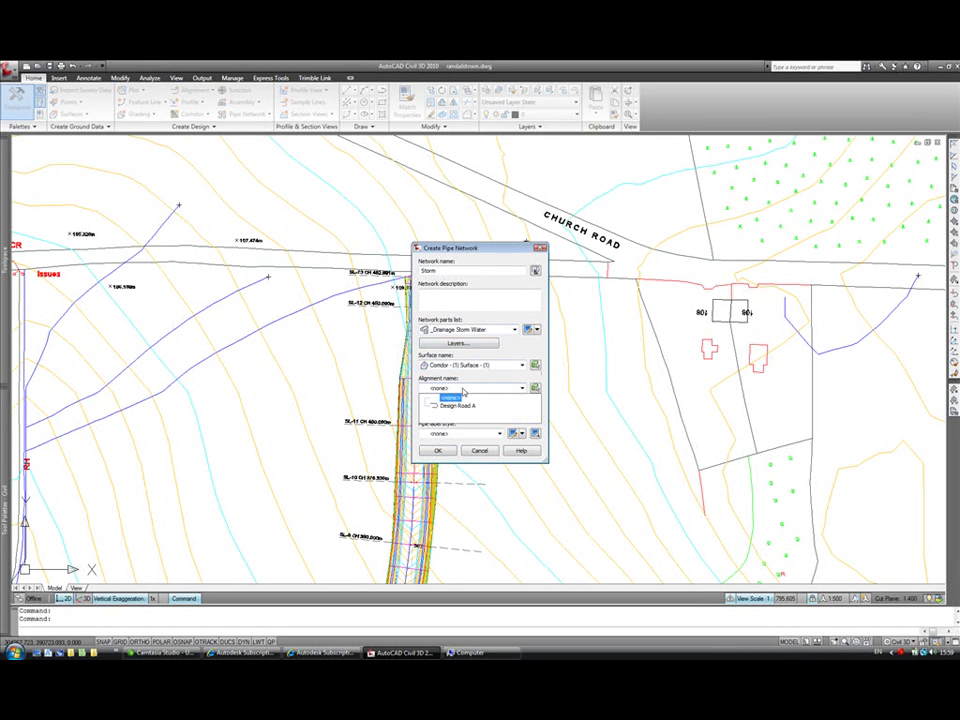
{"action": "left_click", "coordinate": [463, 404]}
Label structures with Data with Connected Pipes and pipes with Name Size and 2D Length (Centre to Centre), and accept the network settings.
{"action": "left_click", "coordinate": [463, 411]}
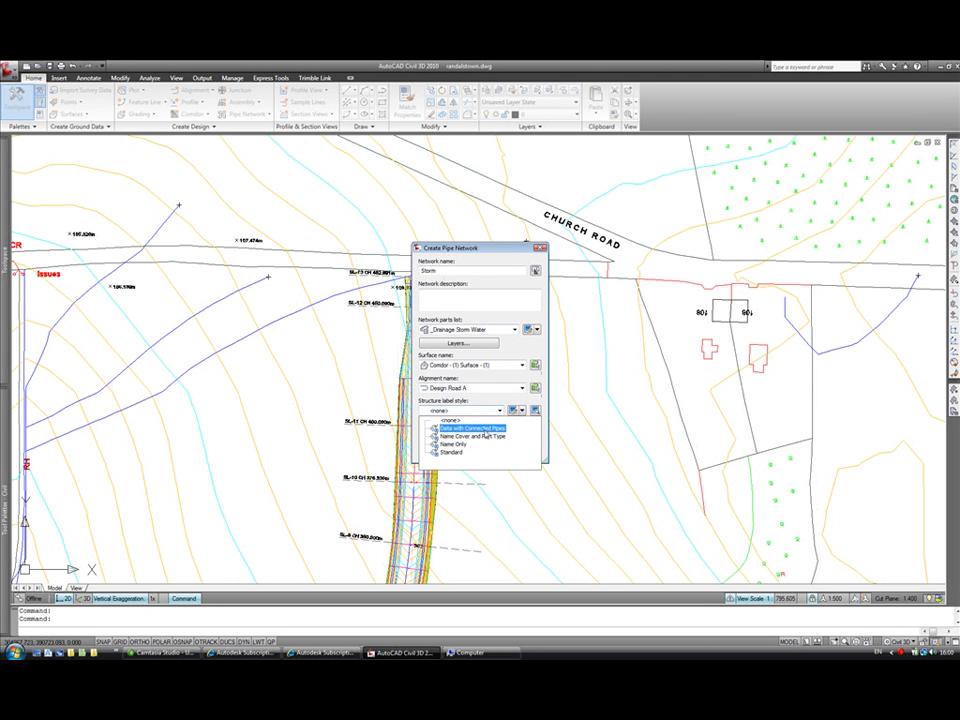
{"action": "left_click", "coordinate": [483, 429]}
{"action": "left_click", "coordinate": [480, 433]}
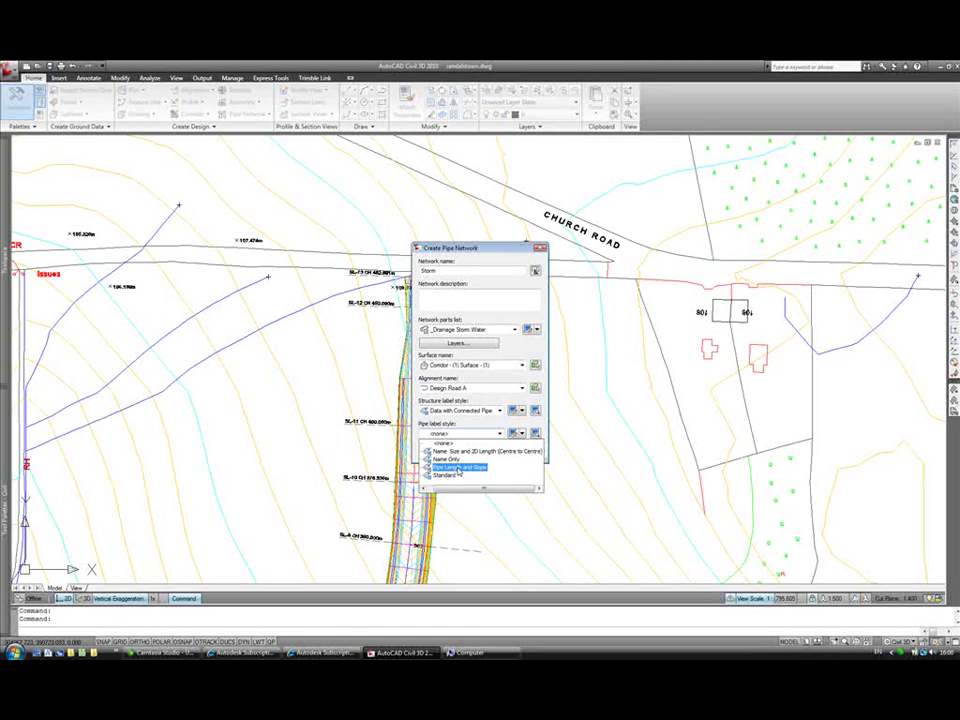
{"action": "left_click", "coordinate": [463, 452]}
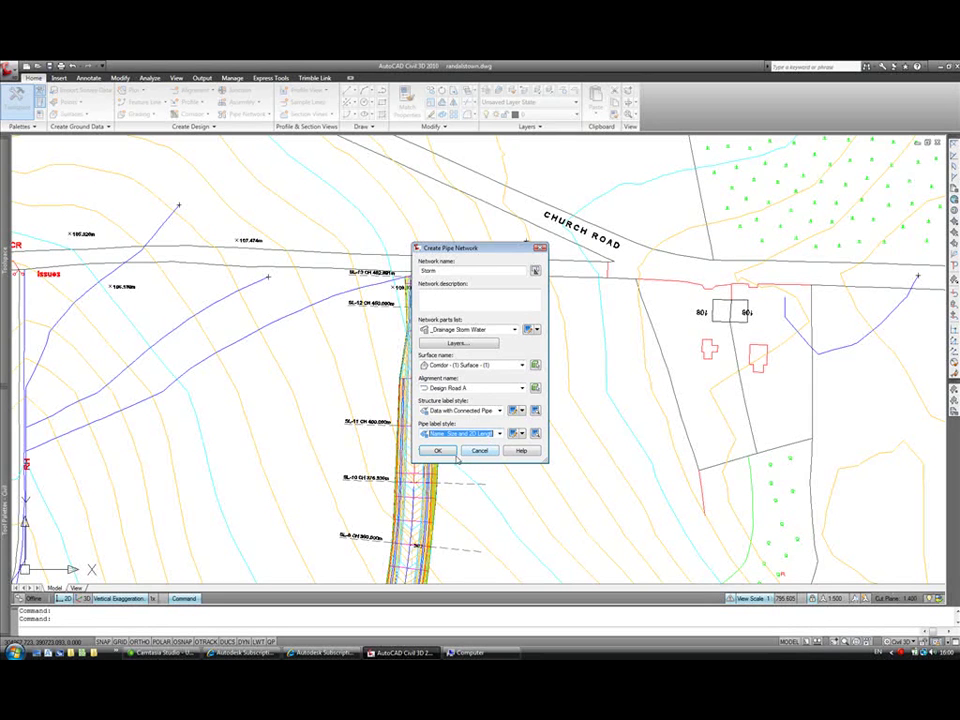
{"action": "left_click", "coordinate": [438, 452]}
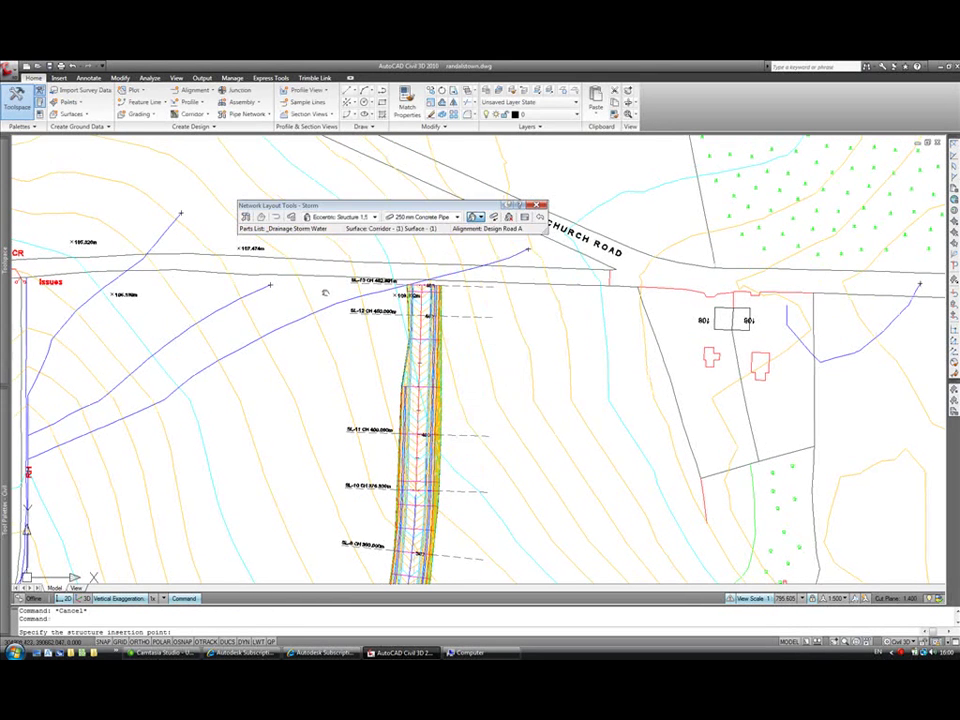
Lay out eight 1500 mm manholes joined by 250 mm concrete pipes along Design Road A, from its Church Road end down to chainage 0.
{"action": "left_click", "coordinate": [348, 219]}
{"action": "left_click", "coordinate": [405, 234]}
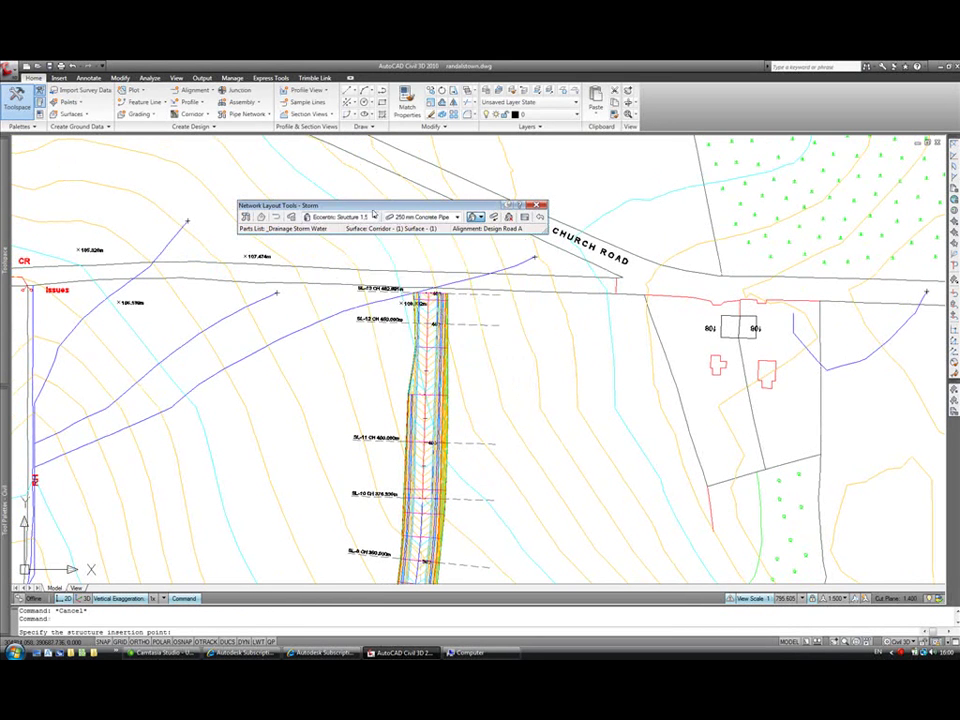
{"action": "left_click", "coordinate": [430, 218]}
{"action": "left_click", "coordinate": [424, 217]}
{"action": "scroll", "coordinate": [427, 310], "scroll_direction": "up", "scroll_amount": 3}
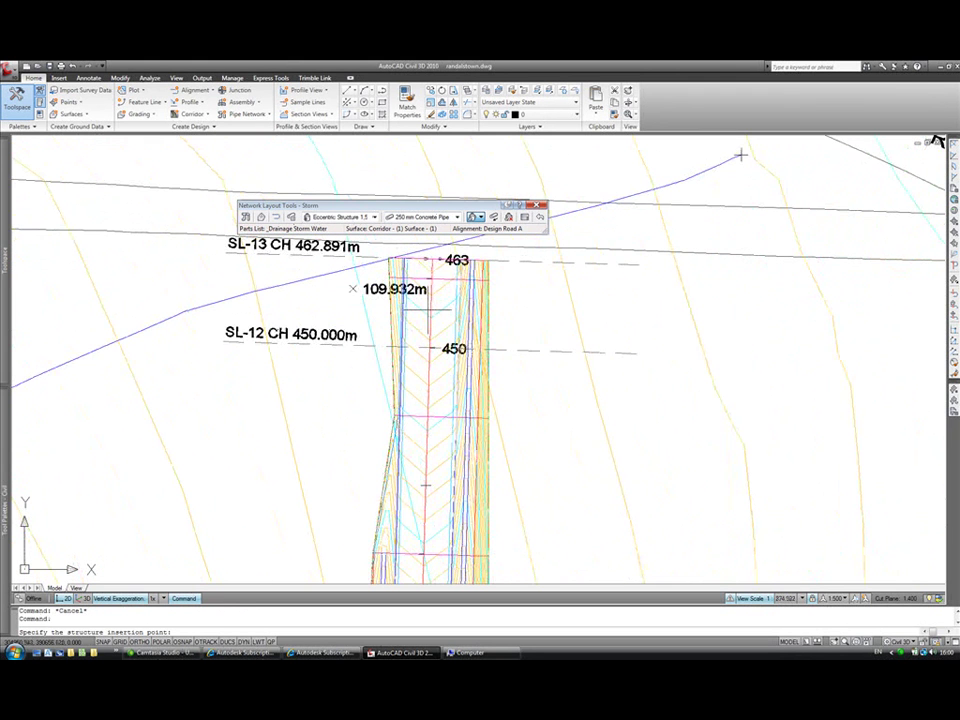
{"action": "left_click", "coordinate": [431, 310]}
{"action": "scroll", "coordinate": [428, 413], "scroll_direction": "down", "scroll_amount": 1}
{"action": "middle_click_drag", "start_coordinate": [427, 447], "coordinate": [460, 248]}
{"action": "left_click", "coordinate": [452, 437]}
{"action": "middle_click_drag", "start_coordinate": [448, 497], "coordinate": [455, 264]}
{"action": "left_click", "coordinate": [444, 411]}
{"action": "middle_click_drag", "start_coordinate": [419, 506], "coordinate": [501, 263]}
{"action": "left_click", "coordinate": [491, 349]}
{"action": "middle_click_drag", "start_coordinate": [440, 501], "coordinate": [517, 345]}
{"action": "left_click", "coordinate": [513, 368]}
{"action": "mouse_move", "coordinate": [472, 448]}
{"action": "middle_mouse_down"}
{"action": "mouse_move", "coordinate": [554, 276]}
{"action": "mouse_move", "coordinate": [597, 248]}
{"action": "middle_mouse_up"}
{"action": "left_click", "coordinate": [518, 407]}
{"action": "middle_click_drag", "start_coordinate": [518, 407], "coordinate": [718, 124]}
{"action": "left_click", "coordinate": [546, 367]}
{"action": "middle_click_drag", "start_coordinate": [391, 458], "coordinate": [696, 202]}
{"action": "left_click", "coordinate": [468, 436]}
{"action": "left_click", "coordinate": [466, 436]}
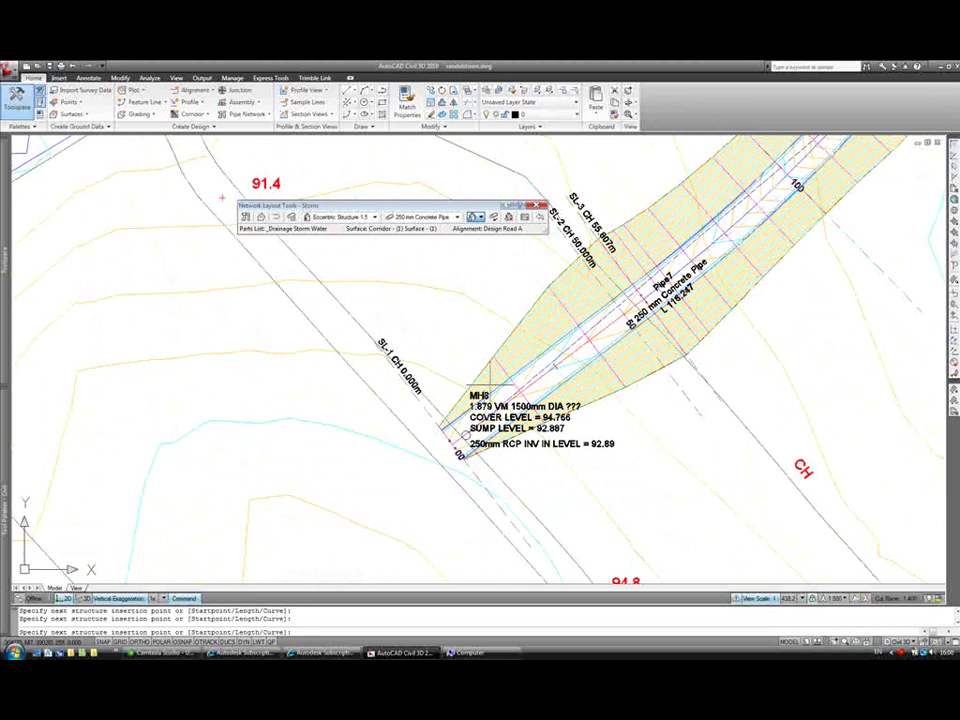
{"action": "right_click", "coordinate": [463, 343]}
{"action": "left_click", "coordinate": [485, 349]}
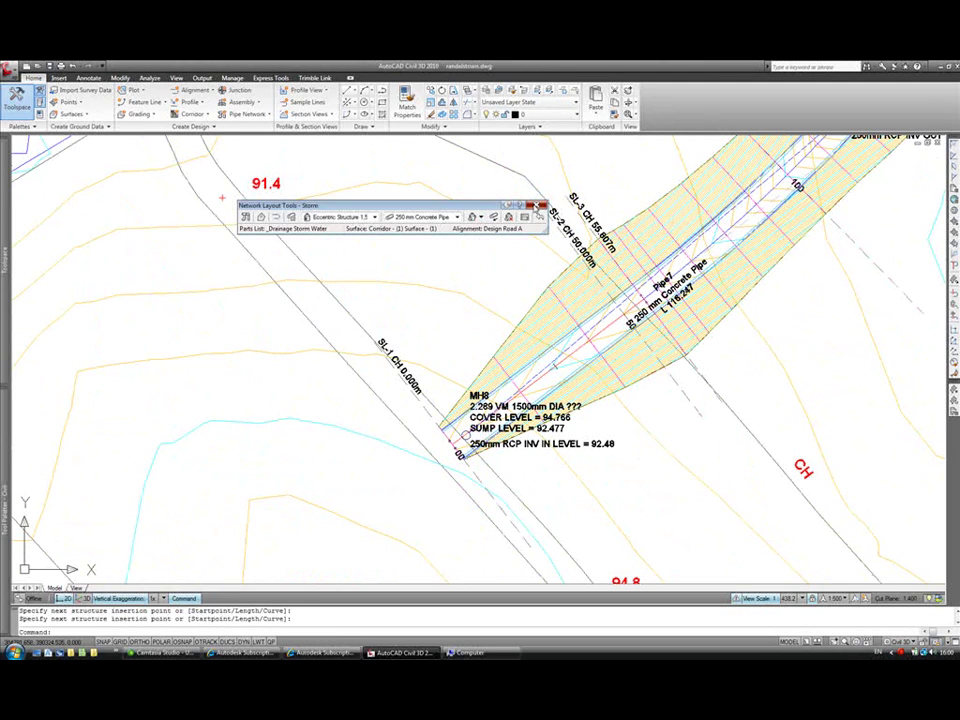
{"action": "key", "text": "Escape"}
{"action": "key", "text": "Escape"}
Move manhole MH7, between chainages 100 and 150, slightly within the carriageway.
{"action": "scroll", "coordinate": [640, 246], "scroll_direction": "down", "scroll_amount": 4}
{"action": "scroll", "coordinate": [701, 239], "scroll_direction": "up", "scroll_amount": 8}
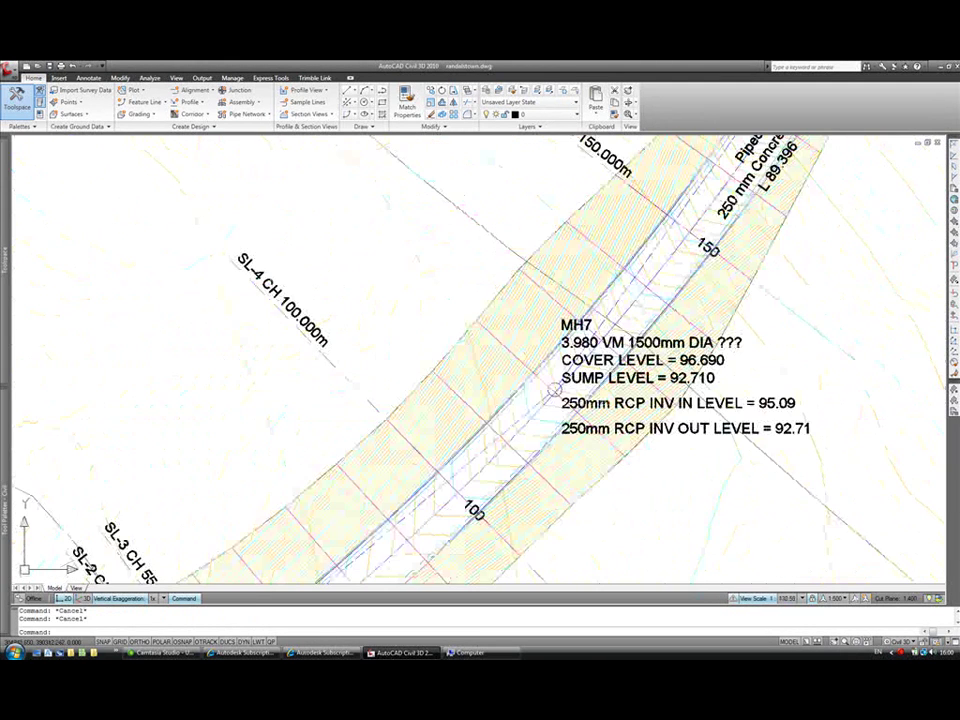
{"action": "left_click", "coordinate": [576, 350]}
{"action": "left_click", "coordinate": [576, 348]}
{"action": "left_click", "coordinate": [546, 299]}
{"action": "left_click", "coordinate": [546, 299]}
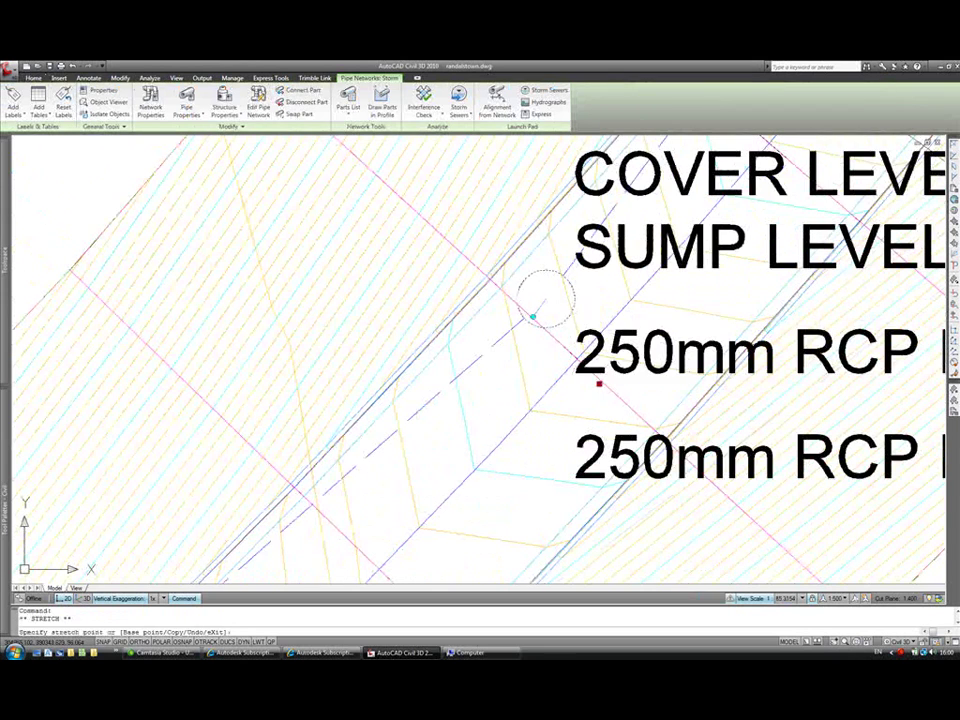
{"action": "left_click", "coordinate": [599, 383]}
{"action": "left_click", "coordinate": [599, 383]}
{"action": "left_click", "coordinate": [571, 309]}
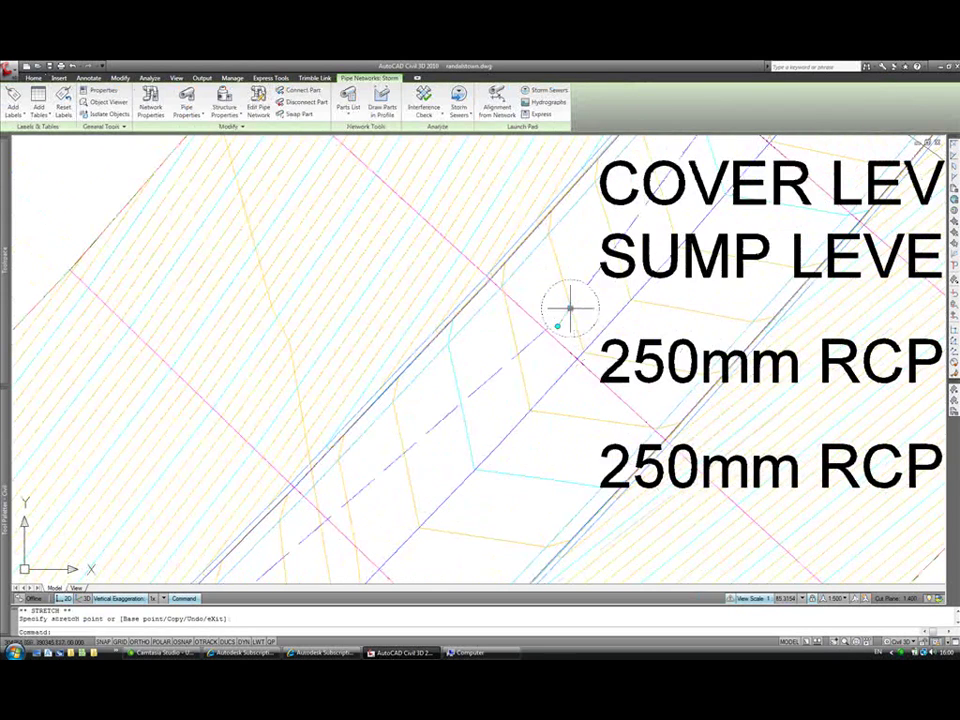
{"action": "left_click", "coordinate": [571, 309]}
{"action": "left_click", "coordinate": [599, 378]}
{"action": "scroll", "coordinate": [598, 378], "scroll_direction": "down", "scroll_amount": 5}
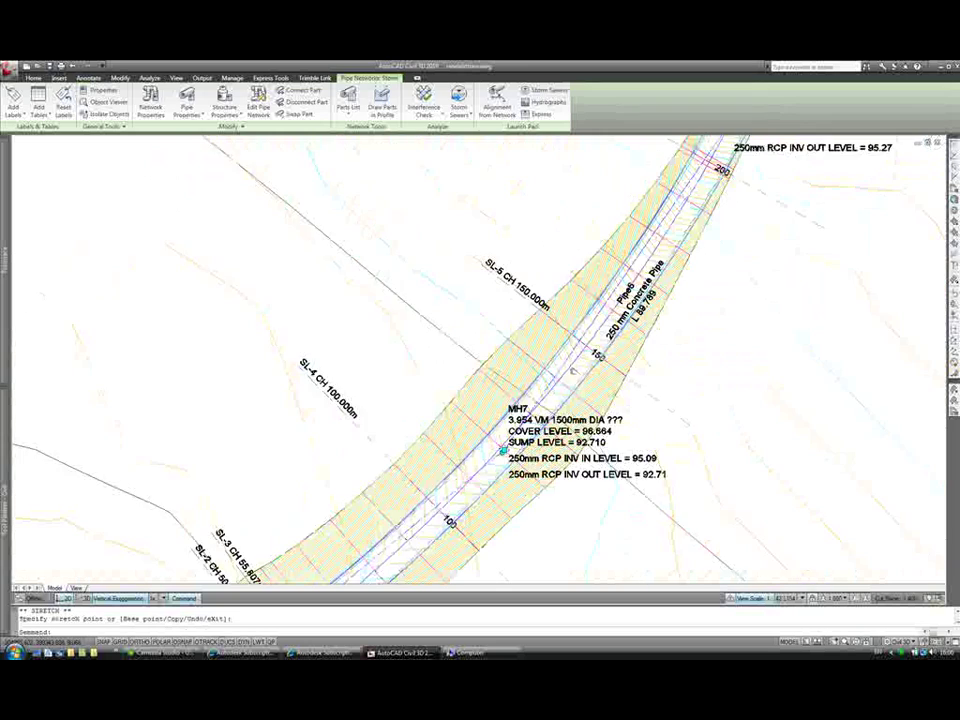
{"action": "key", "text": "Escape"}
{"action": "scroll", "coordinate": [545, 358], "scroll_direction": "down", "scroll_amount": 6}
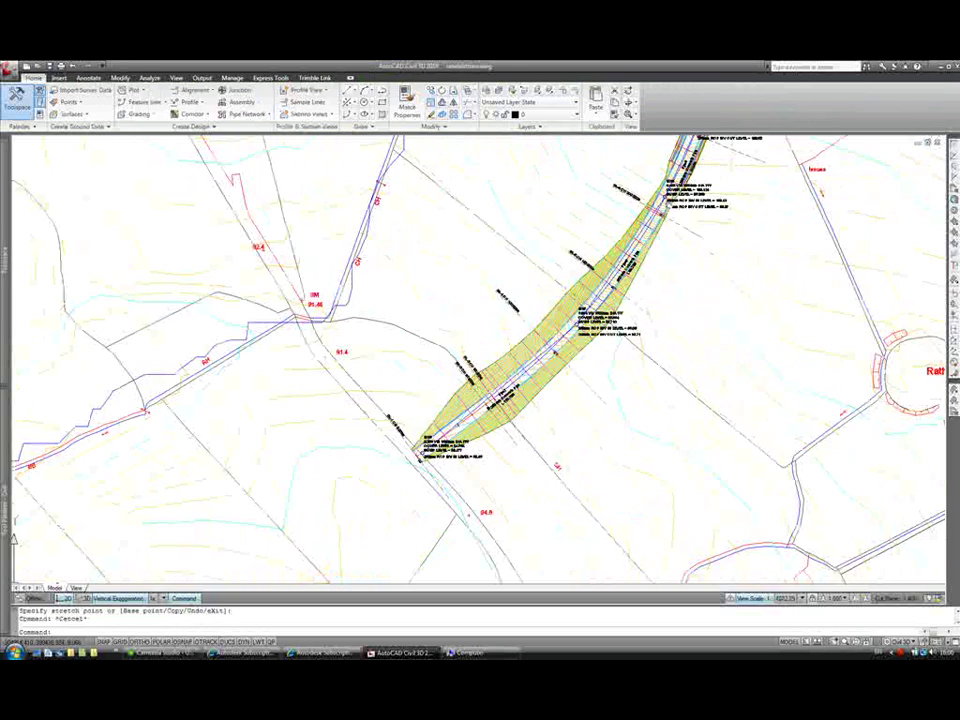
{"action": "middle_click_drag", "start_coordinate": [640, 260], "coordinate": [282, 491]}
{"action": "middle_click_drag", "start_coordinate": [400, 260], "coordinate": [361, 483]}
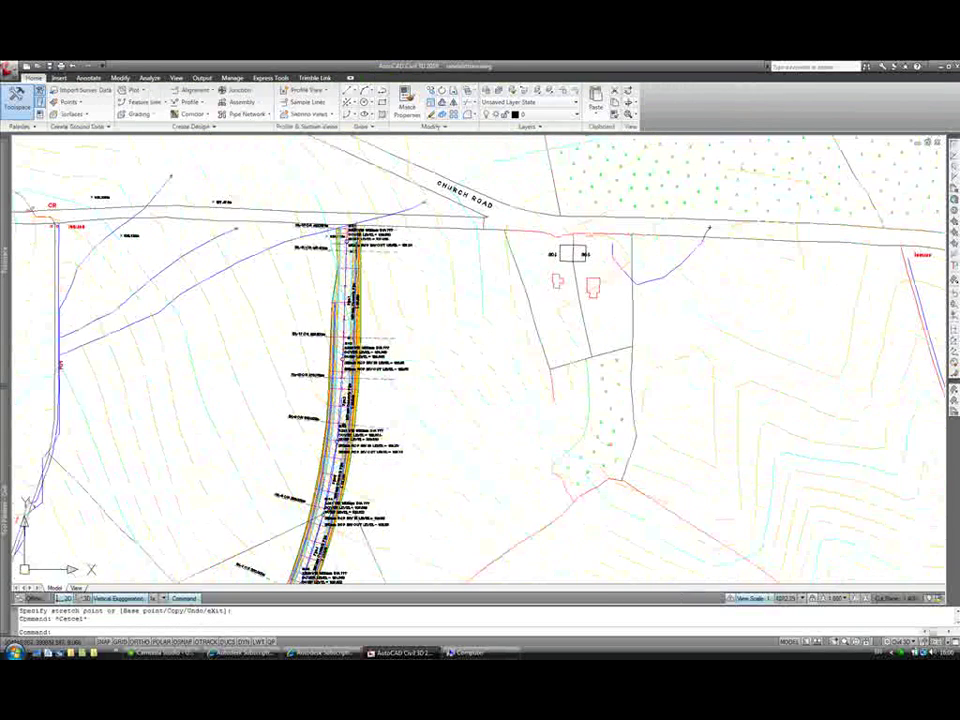
Select all manholes similar to MH1 and draw them in the Design Road A long section.
{"action": "scroll", "coordinate": [336, 249], "scroll_direction": "up", "scroll_amount": 8}
{"action": "left_click", "coordinate": [336, 248]}
{"action": "right_click", "coordinate": [340, 251]}
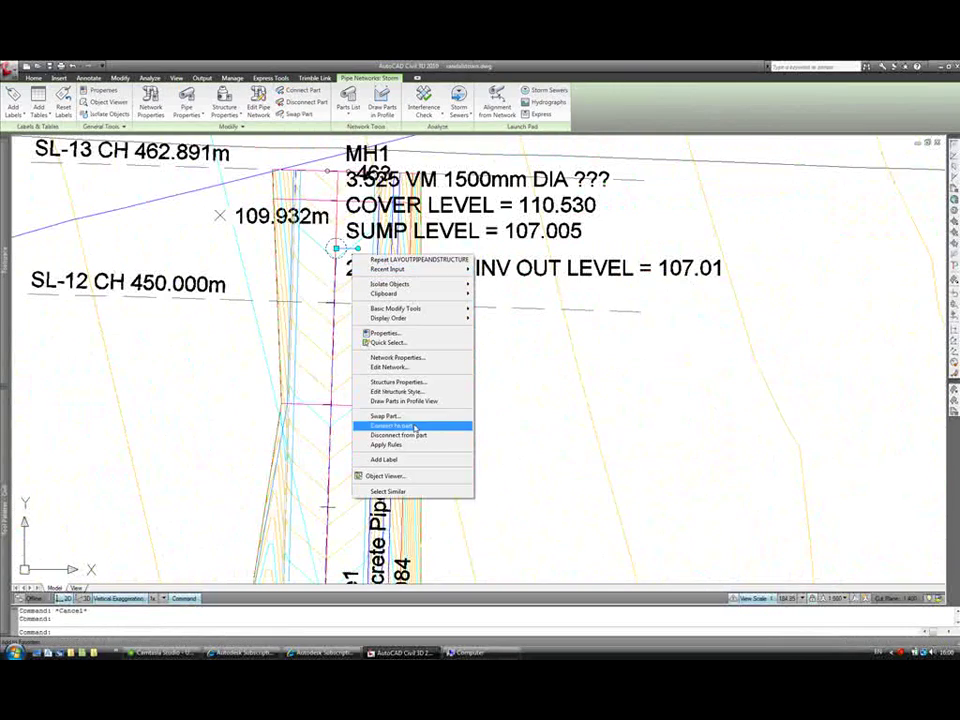
{"action": "left_click", "coordinate": [392, 491]}
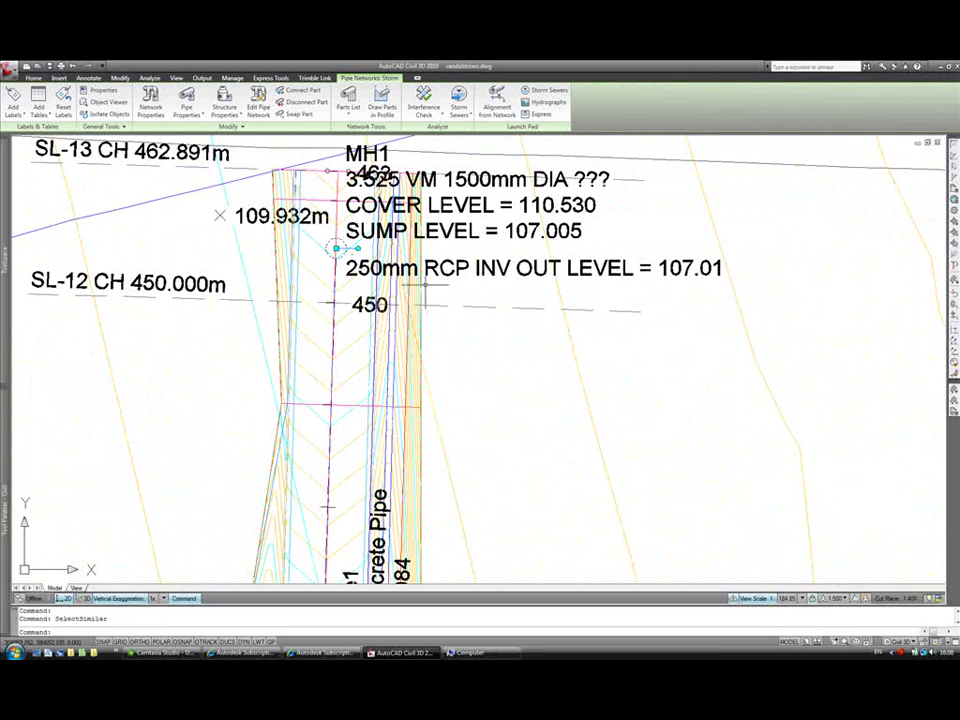
{"action": "scroll", "coordinate": [421, 437], "scroll_direction": "down", "scroll_amount": 10}
{"action": "middle_click_drag", "start_coordinate": [664, 240], "coordinate": [306, 279]}
{"action": "middle_click_drag", "start_coordinate": [570, 256], "coordinate": [546, 229]}
{"action": "scroll", "coordinate": [560, 474], "scroll_direction": "up", "scroll_amount": 8}
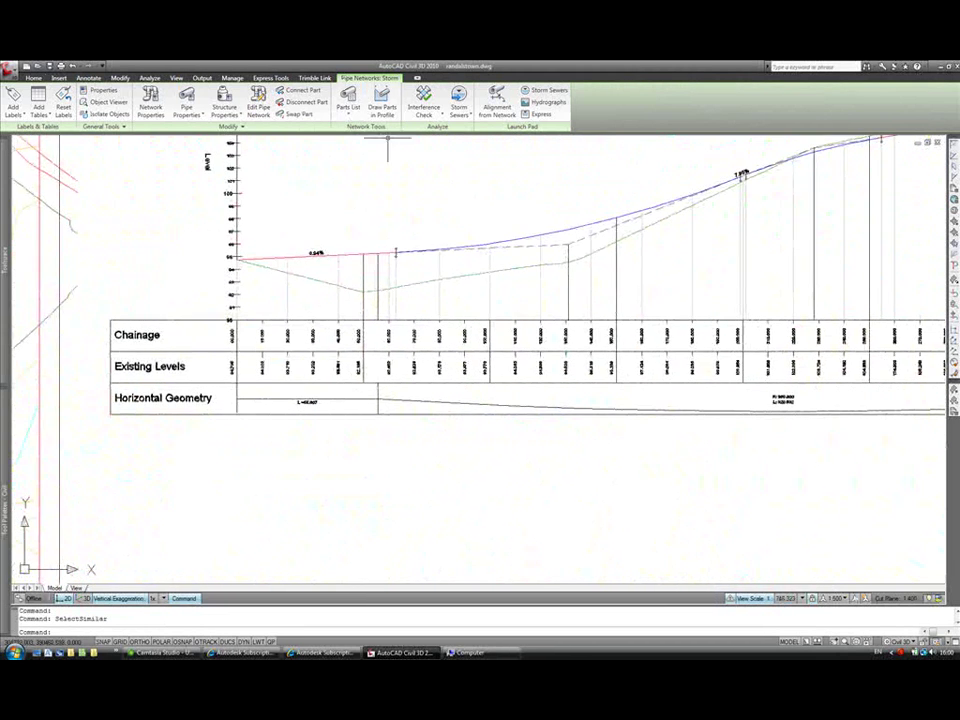
{"action": "left_click", "coordinate": [381, 100]}
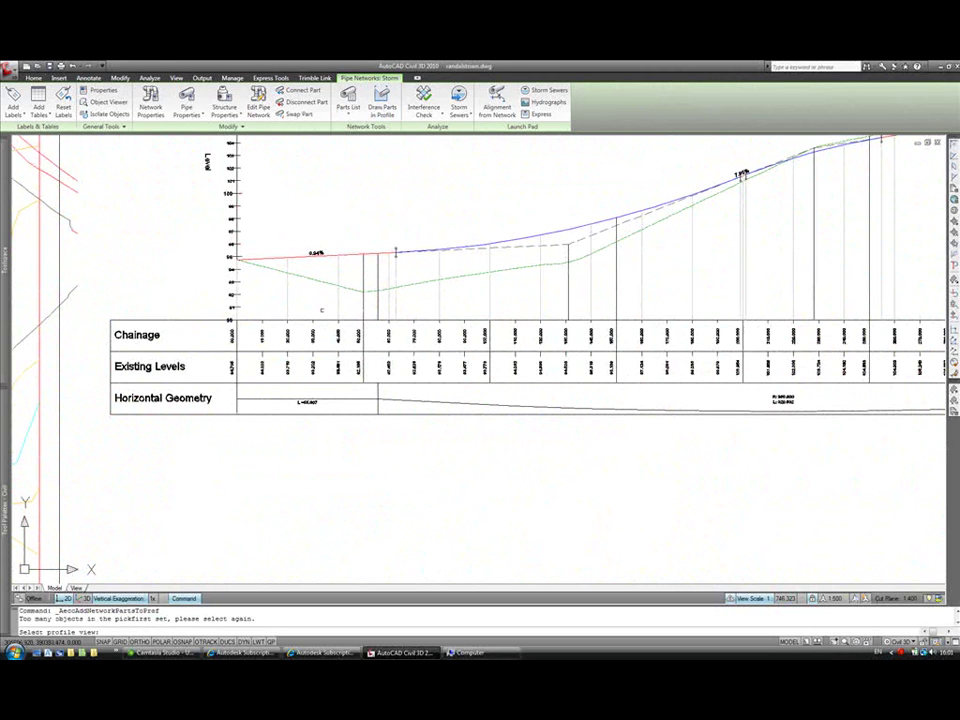
{"action": "left_click", "coordinate": [330, 308]}
{"action": "scroll", "coordinate": [420, 420], "scroll_direction": "down", "scroll_amount": 5}
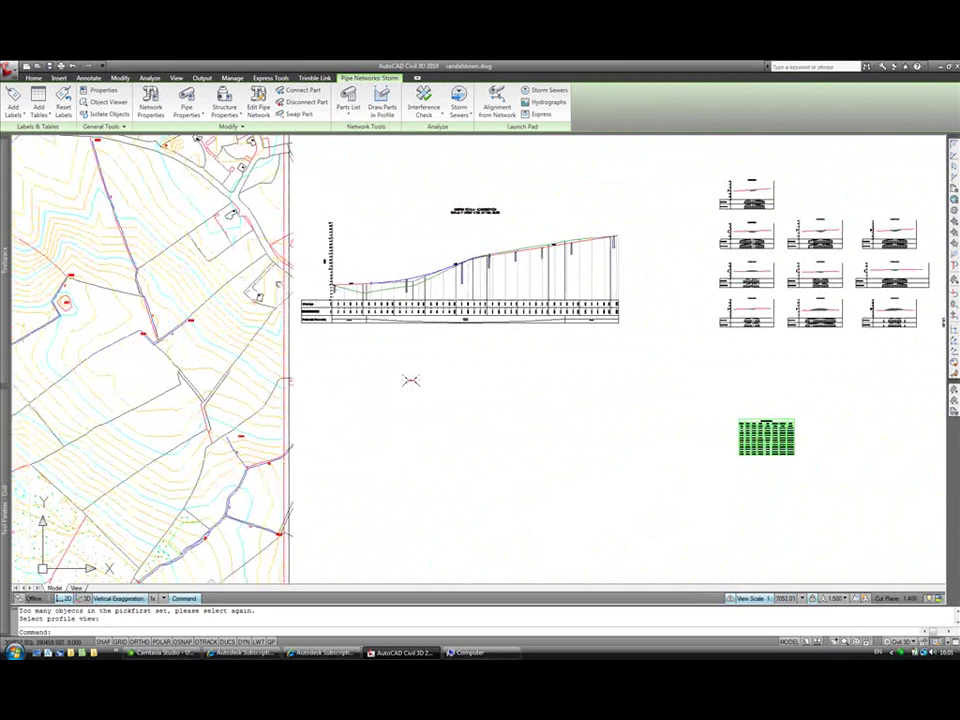
Select all pipes similar to the one leaving MH1 and draw them in the Design Road A long section.
{"action": "middle_click_drag", "start_coordinate": [200, 300], "coordinate": [574, 370]}
{"action": "scroll", "coordinate": [265, 238], "scroll_direction": "up", "scroll_amount": 9}
{"action": "middle_click_drag", "start_coordinate": [325, 279], "coordinate": [317, 600]}
{"action": "scroll", "coordinate": [294, 334], "scroll_direction": "up", "scroll_amount": 2}
{"action": "key", "text": "Escape"}
{"action": "scroll", "coordinate": [303, 357], "scroll_direction": "up", "scroll_amount": 3}
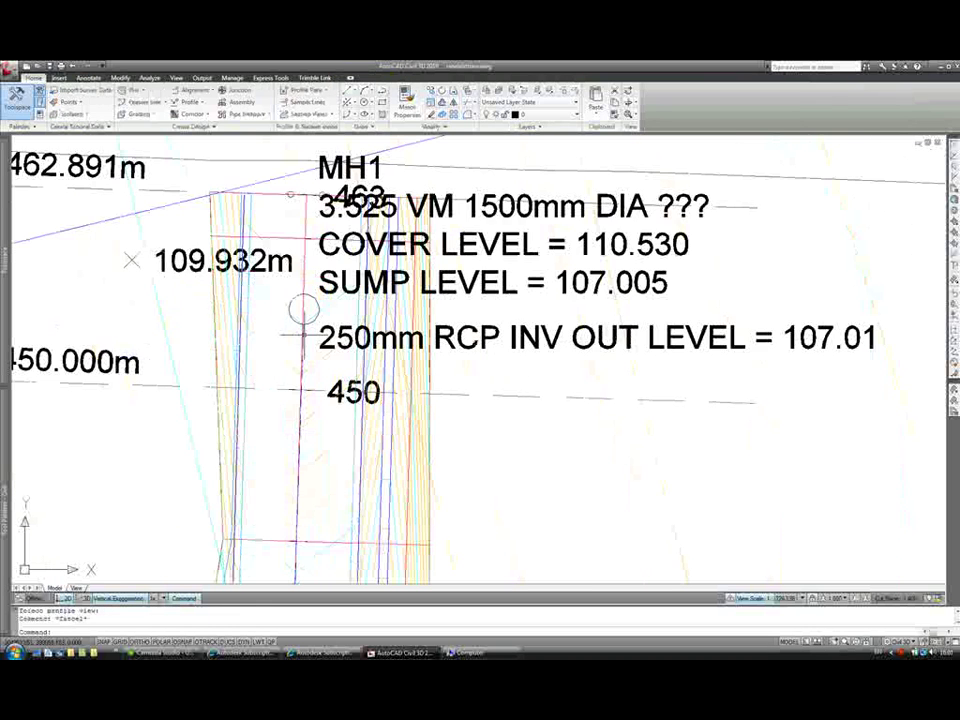
{"action": "scroll", "coordinate": [304, 310], "scroll_direction": "up", "scroll_amount": 4}
{"action": "left_click", "coordinate": [302, 248]}
{"action": "right_click", "coordinate": [318, 345]}
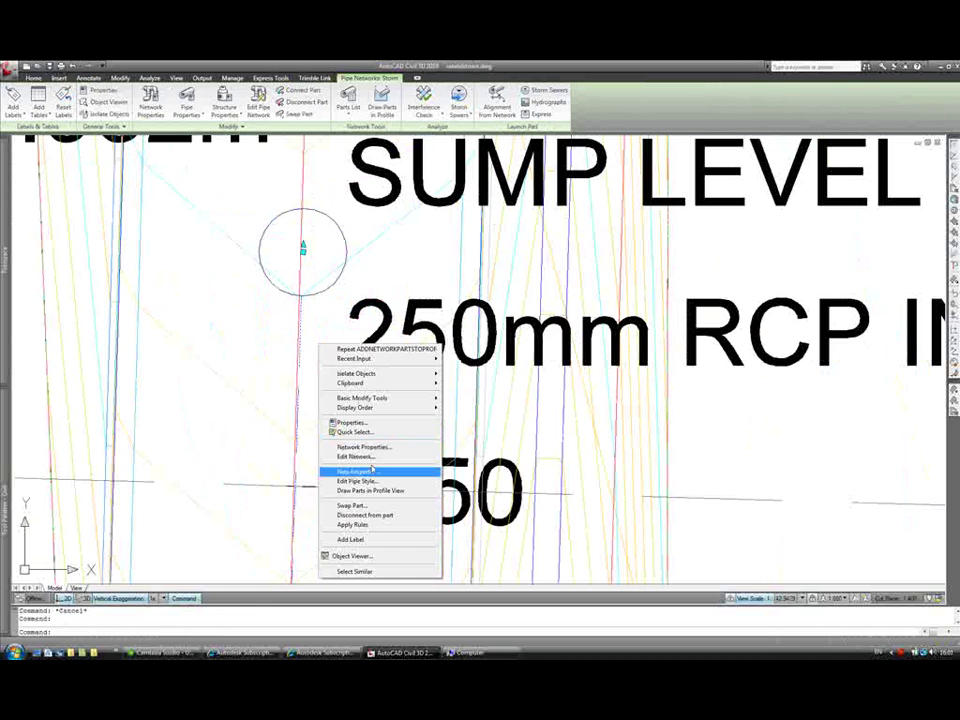
{"action": "left_click", "coordinate": [355, 571]}
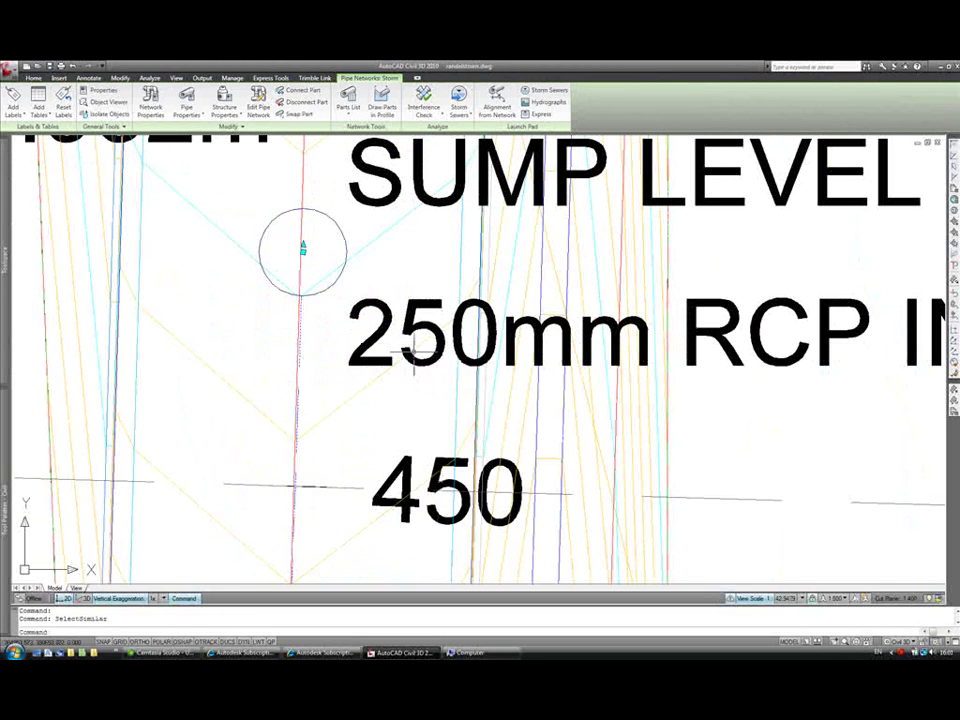
{"action": "scroll", "coordinate": [413, 355], "scroll_direction": "down", "scroll_amount": 8}
{"action": "scroll", "coordinate": [416, 354], "scroll_direction": "down", "scroll_amount": 6}
{"action": "middle_click_drag", "start_coordinate": [630, 326], "coordinate": [75, 279]}
{"action": "middle_click_drag", "start_coordinate": [748, 388], "coordinate": [450, 163]}
{"action": "scroll", "coordinate": [380, 280], "scroll_direction": "up", "scroll_amount": 3}
{"action": "scroll", "coordinate": [424, 302], "scroll_direction": "up", "scroll_amount": 2}
{"action": "middle_click_drag", "start_coordinate": [424, 302], "coordinate": [500, 223]}
{"action": "middle_click_drag", "start_coordinate": [411, 266], "coordinate": [467, 231]}
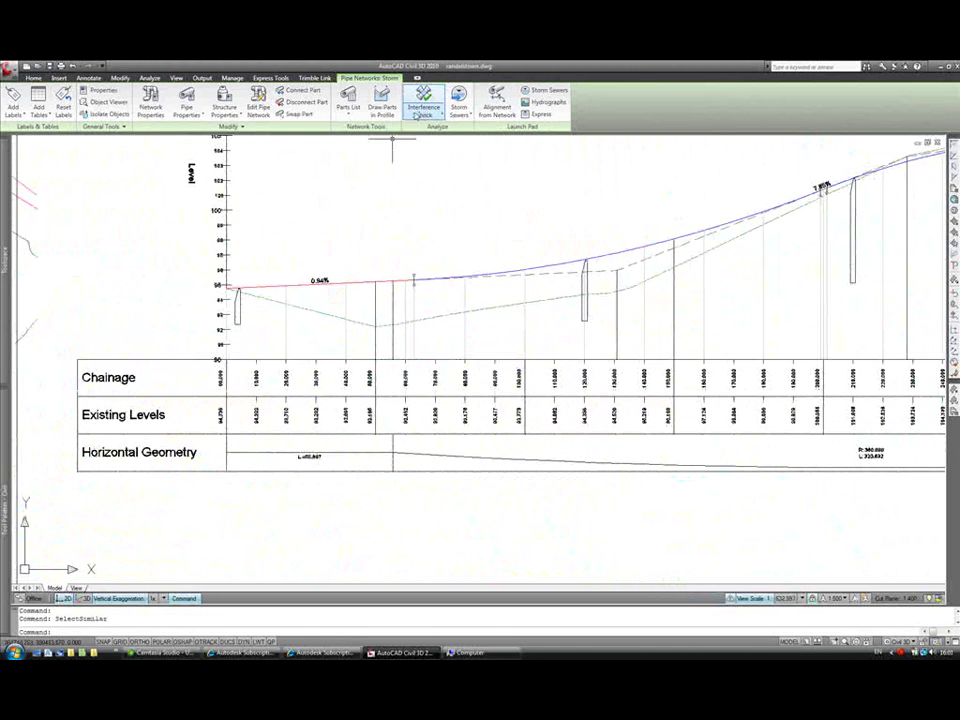
{"action": "left_click", "coordinate": [384, 108]}
{"action": "left_click", "coordinate": [414, 279]}
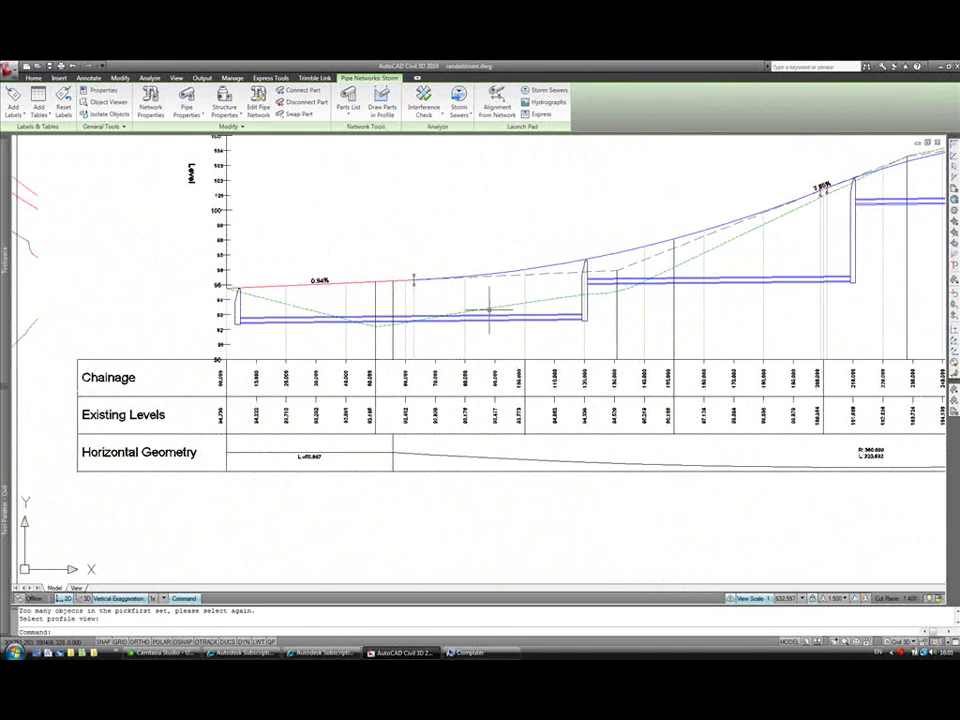
Try to stretch the top of the second manhole from the Church Road end downwards in the long section.
{"action": "scroll", "coordinate": [525, 285], "scroll_direction": "down", "scroll_amount": 3}
{"action": "middle_click_drag", "start_coordinate": [727, 151], "coordinate": [632, 192]}
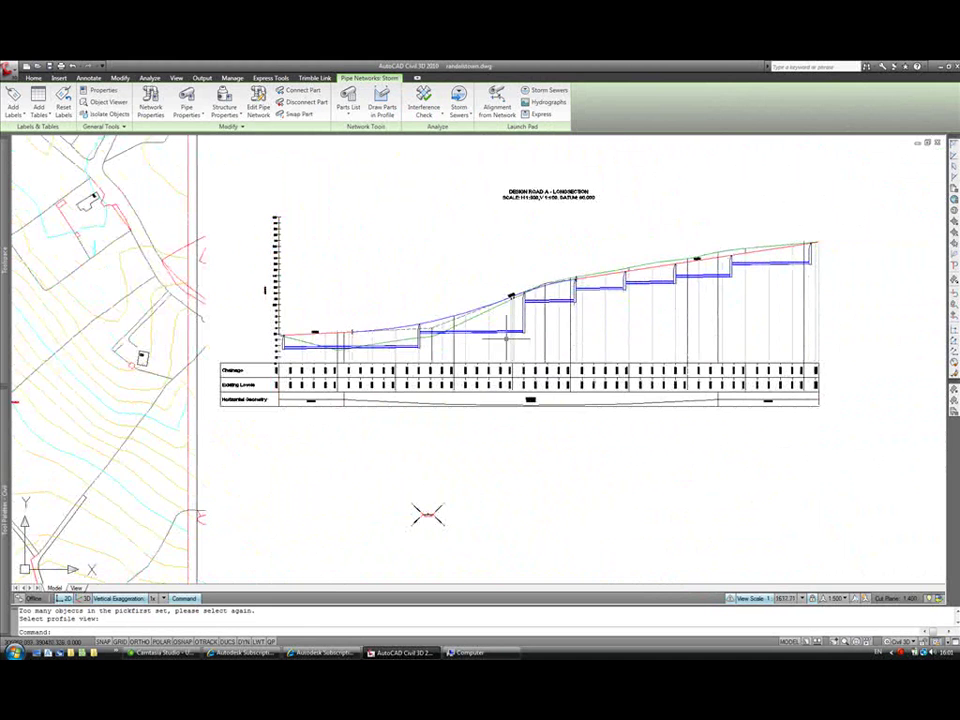
{"action": "scroll", "coordinate": [519, 329], "scroll_direction": "up", "scroll_amount": 3}
{"action": "scroll", "coordinate": [517, 334], "scroll_direction": "down", "scroll_amount": 2}
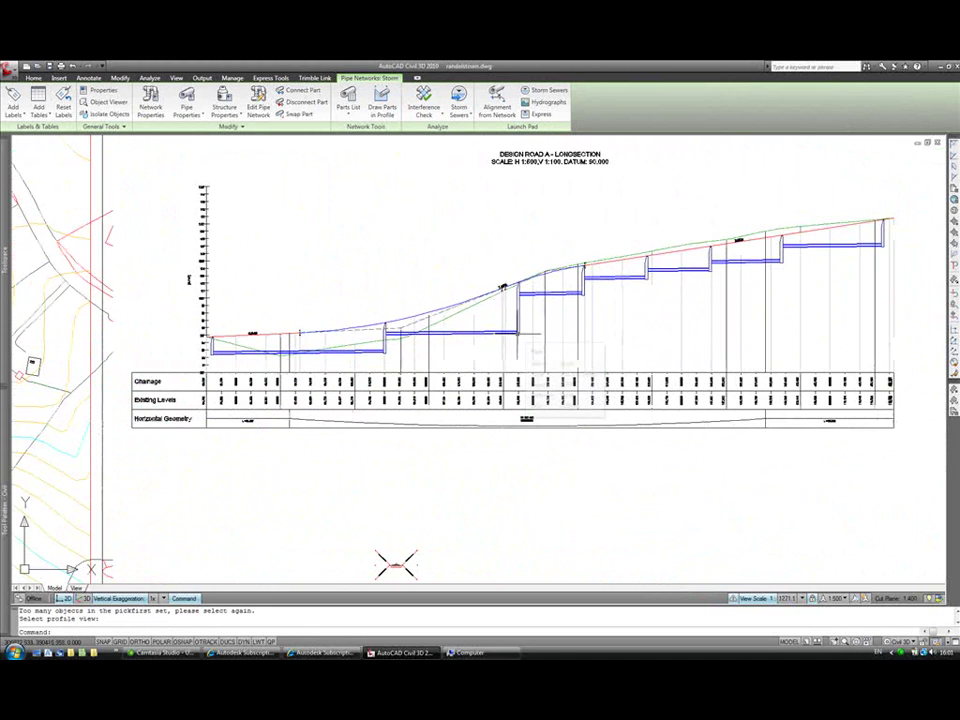
{"action": "middle_click_drag", "start_coordinate": [643, 296], "coordinate": [478, 317]}
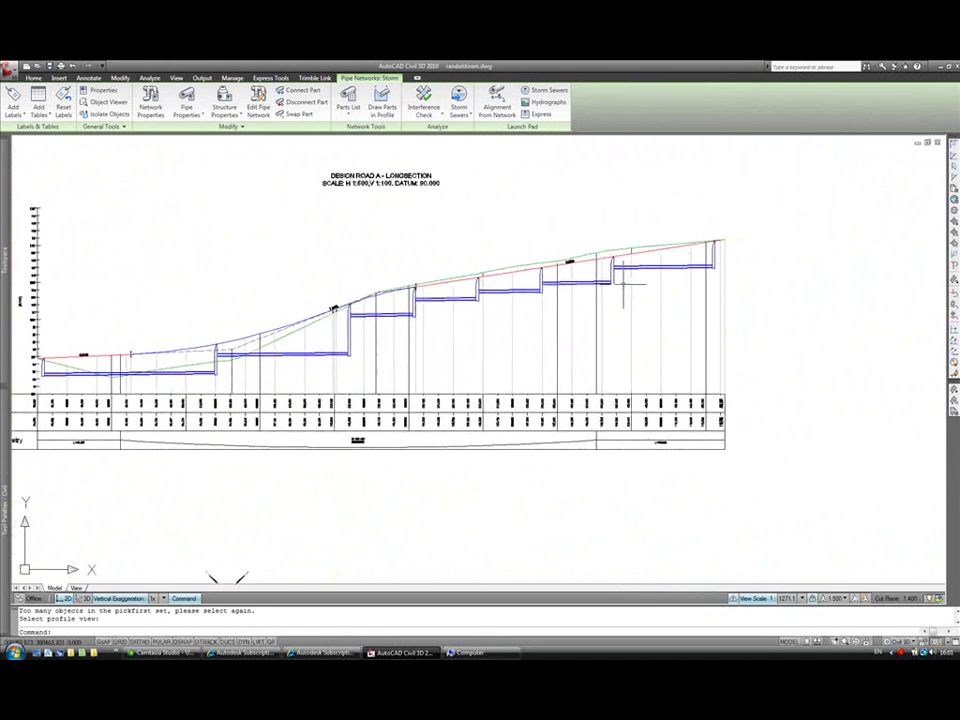
{"action": "scroll", "coordinate": [613, 258], "scroll_direction": "up", "scroll_amount": 6}
{"action": "left_click", "coordinate": [603, 233]}
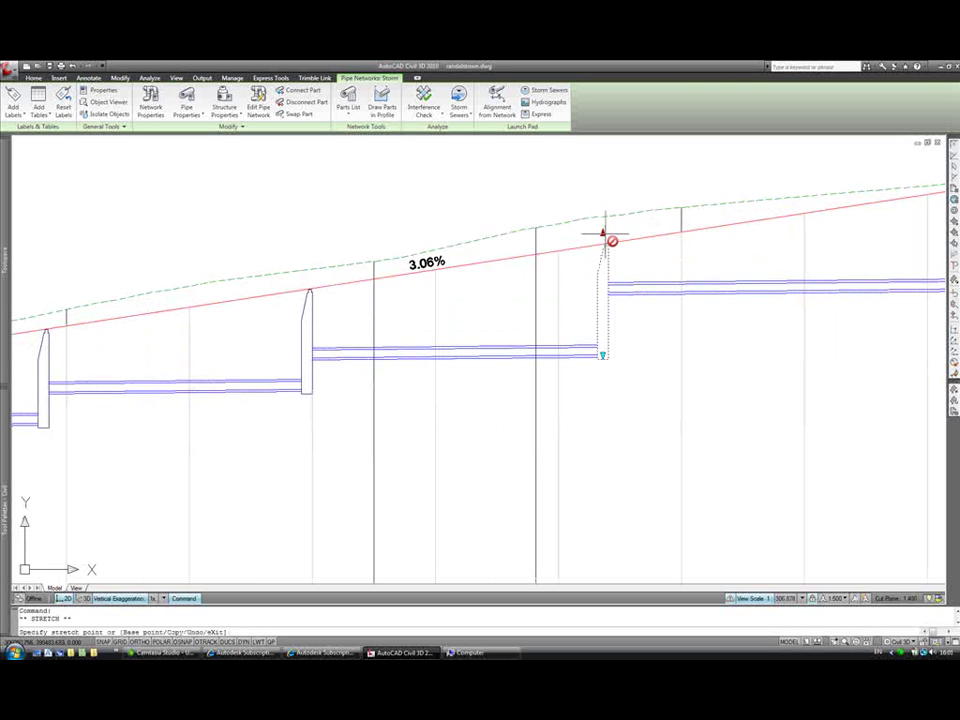
{"action": "left_click", "coordinate": [602, 269]}
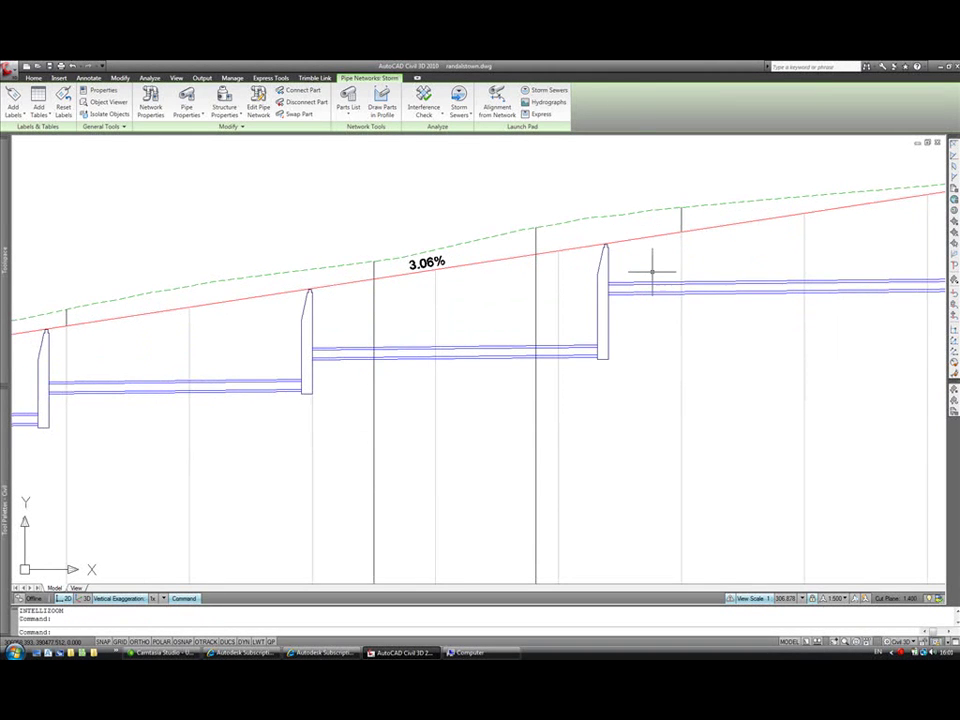
{"action": "key", "text": "Escape"}
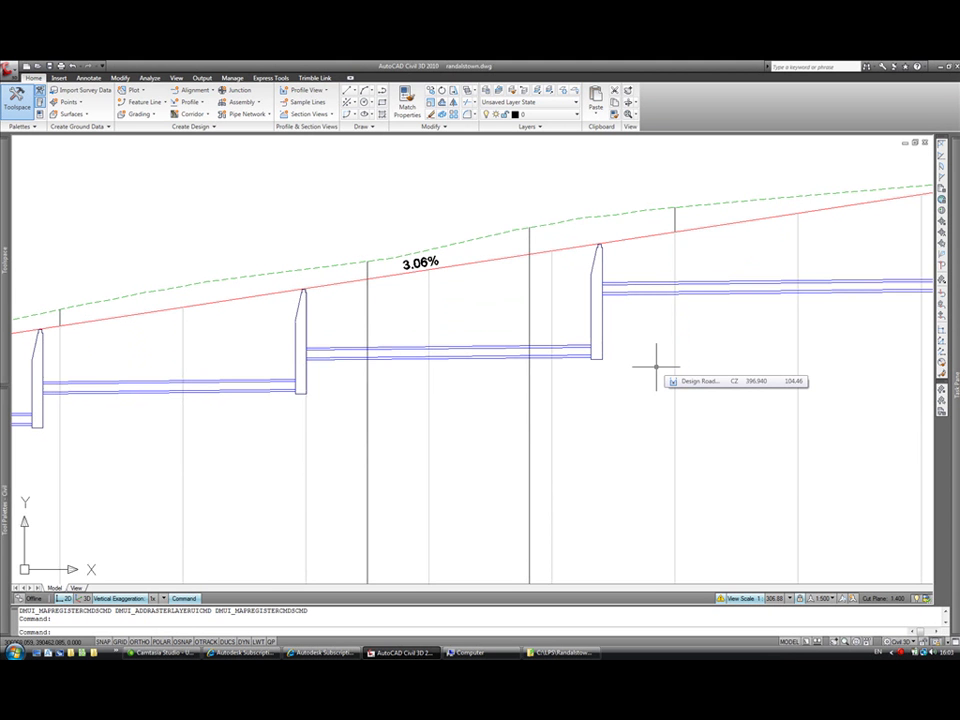
Connect the orthophoto 095-05.ecw from the orthos folder as raster connection Raster_2 and add it to the map.
{"action": "scroll", "coordinate": [656, 367], "scroll_direction": "down", "scroll_amount": 8}
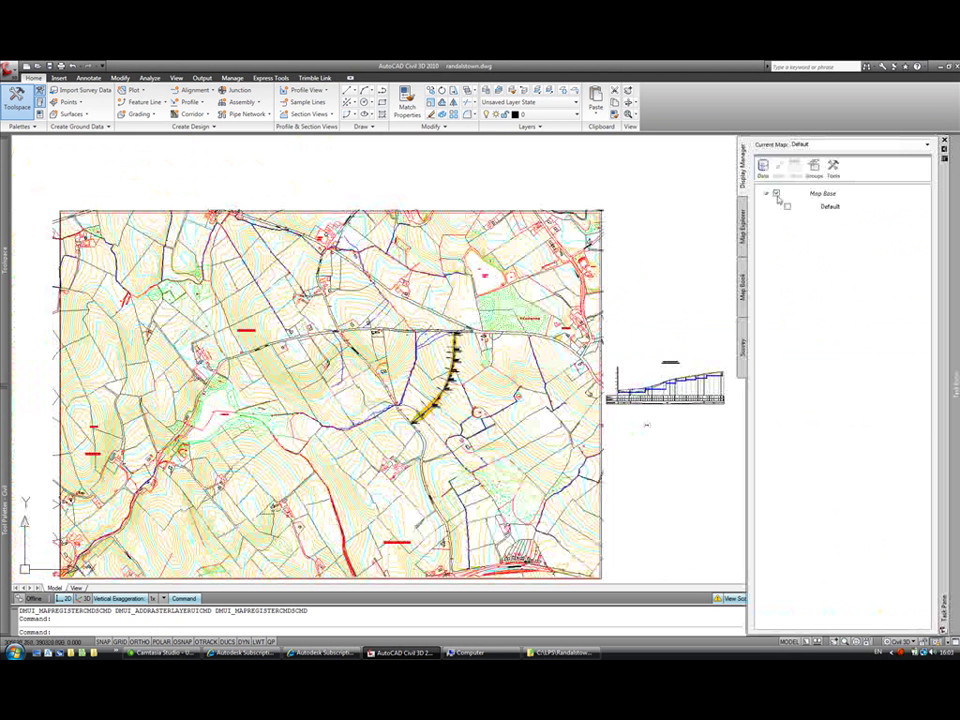
{"action": "left_click", "coordinate": [763, 166]}
{"action": "left_click", "coordinate": [790, 178]}
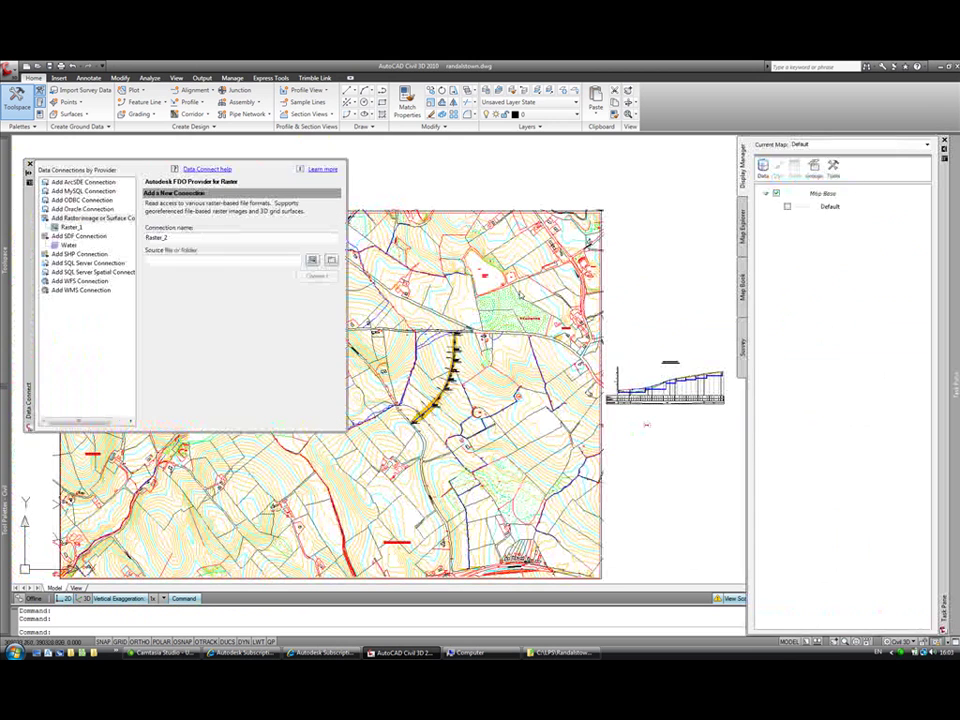
{"action": "left_click", "coordinate": [312, 260]}
{"action": "left_click", "coordinate": [343, 203]}
{"action": "double_click", "coordinate": [343, 210]}
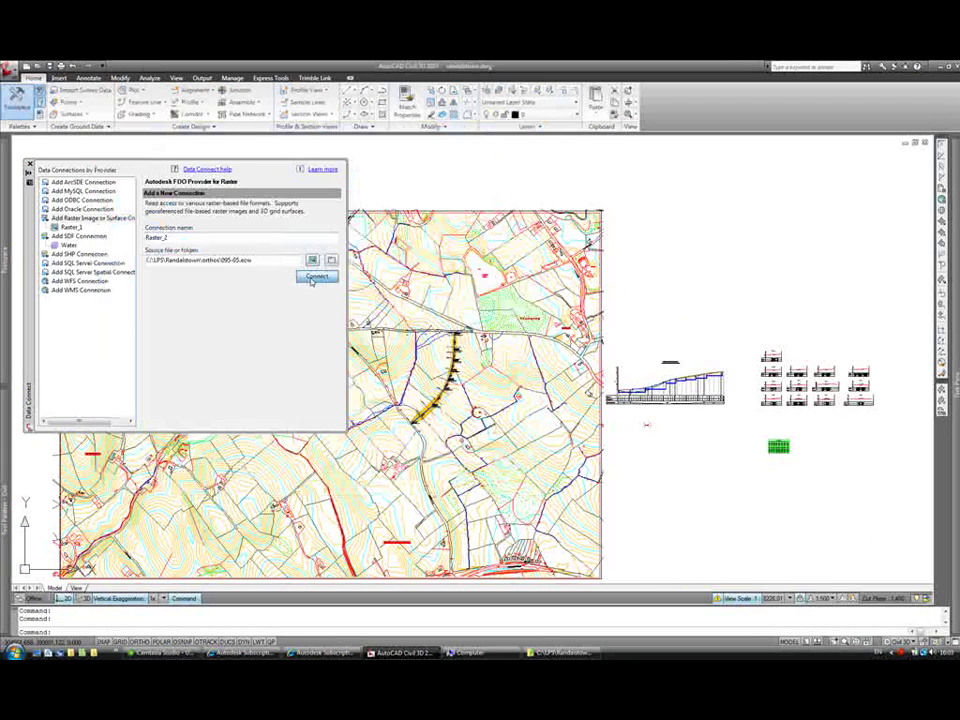
{"action": "left_click", "coordinate": [303, 279]}
{"action": "left_click", "coordinate": [313, 336]}
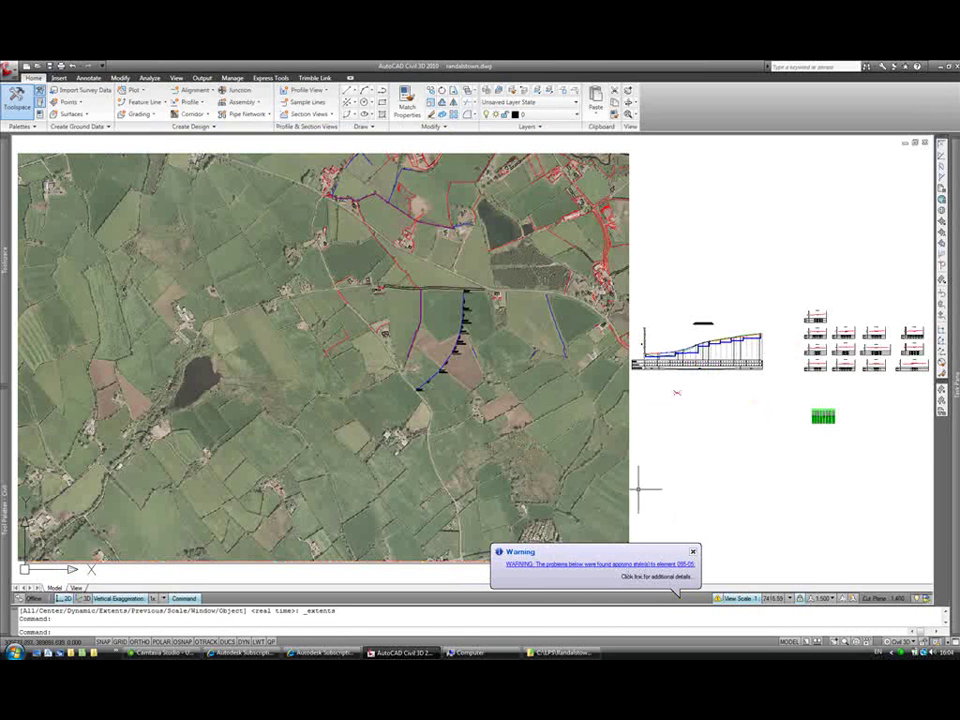
Send the orthophoto to the back of the display order, behind the drawing.
{"action": "left_click", "coordinate": [628, 425]}
{"action": "right_click", "coordinate": [645, 431]}
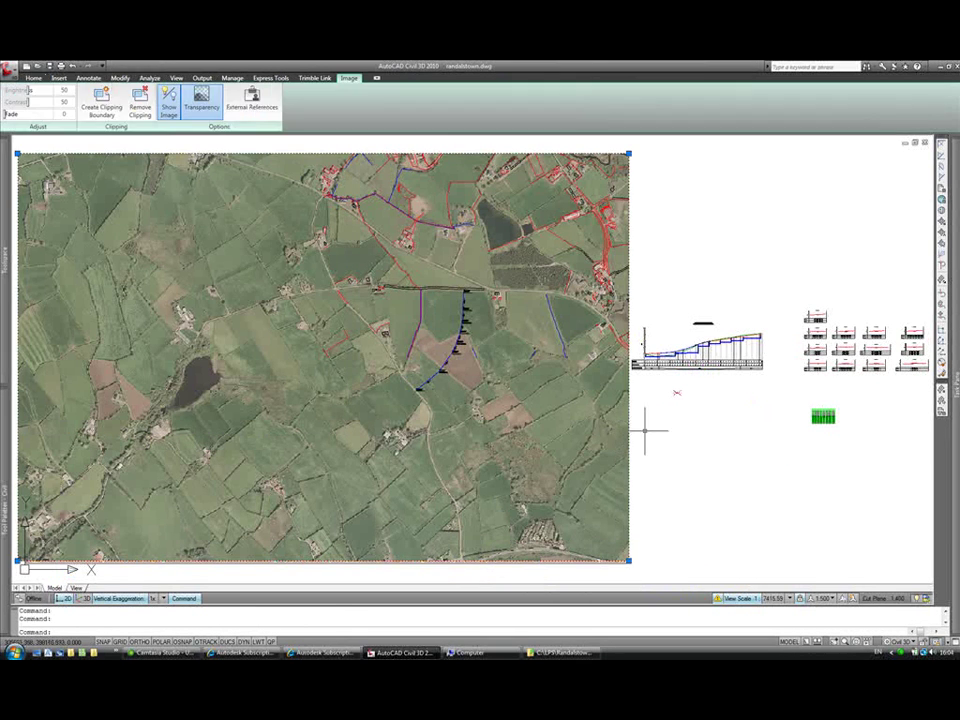
{"action": "mouse_move", "coordinate": [695, 496]}
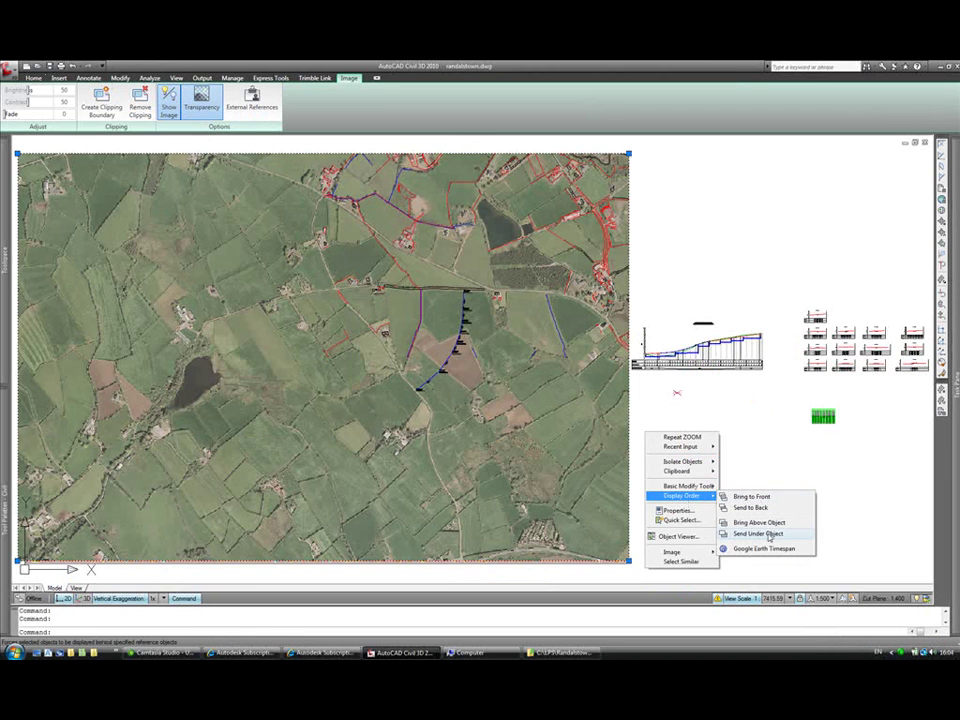
{"action": "left_click", "coordinate": [762, 507]}
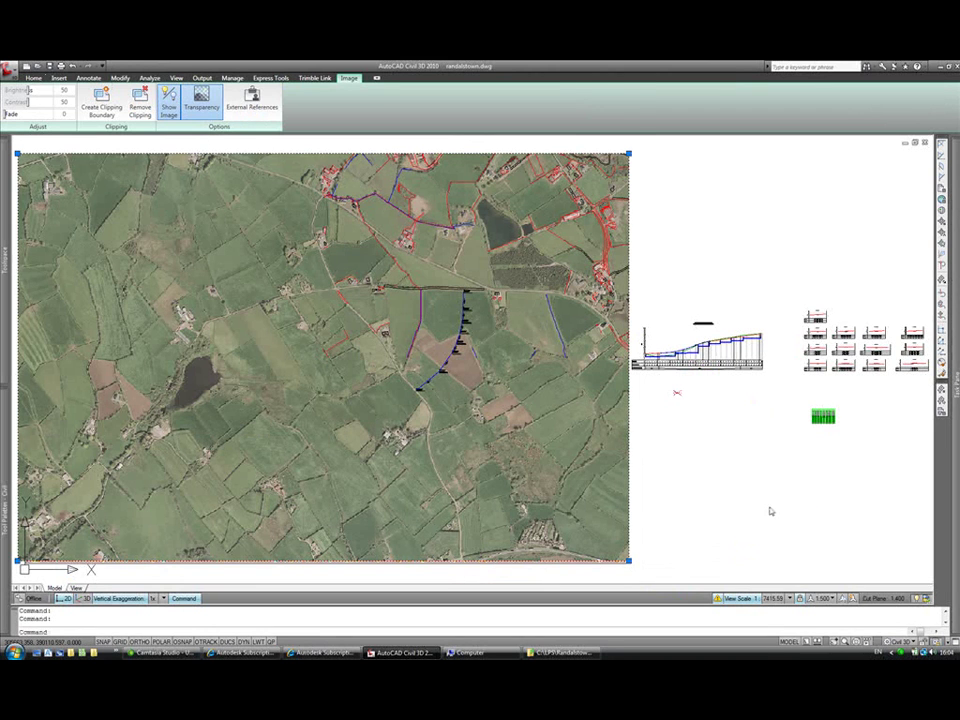
Zoom to a window around Design Road A and turn off the 095-05 (1) orthophoto layer.
{"action": "scroll", "coordinate": [442, 285], "scroll_direction": "up", "scroll_amount": 2}
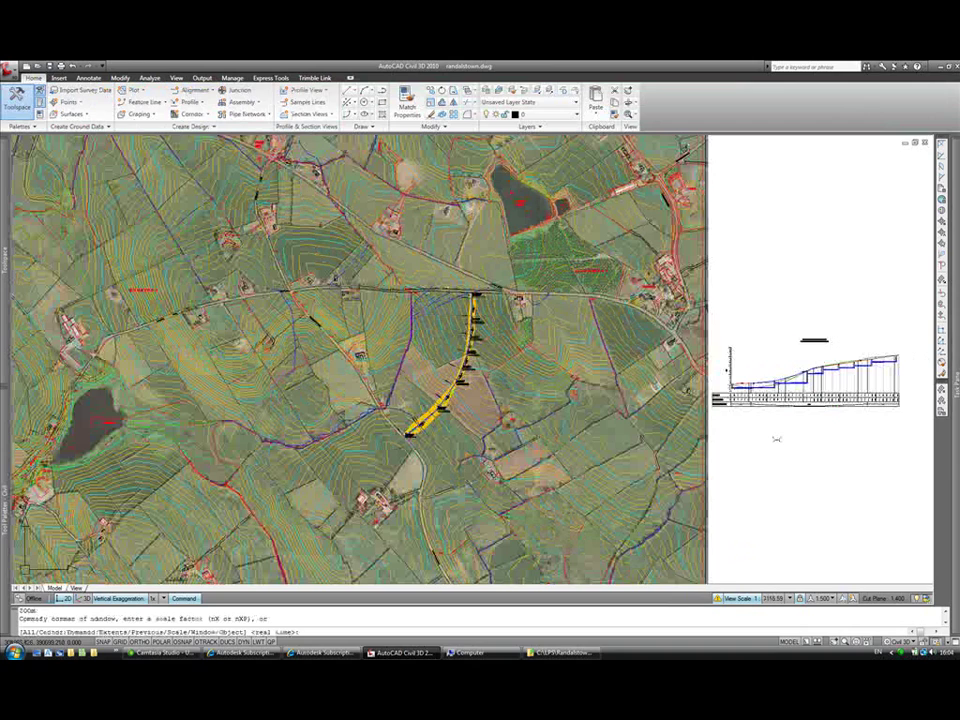
{"action": "left_click", "coordinate": [397, 294]}
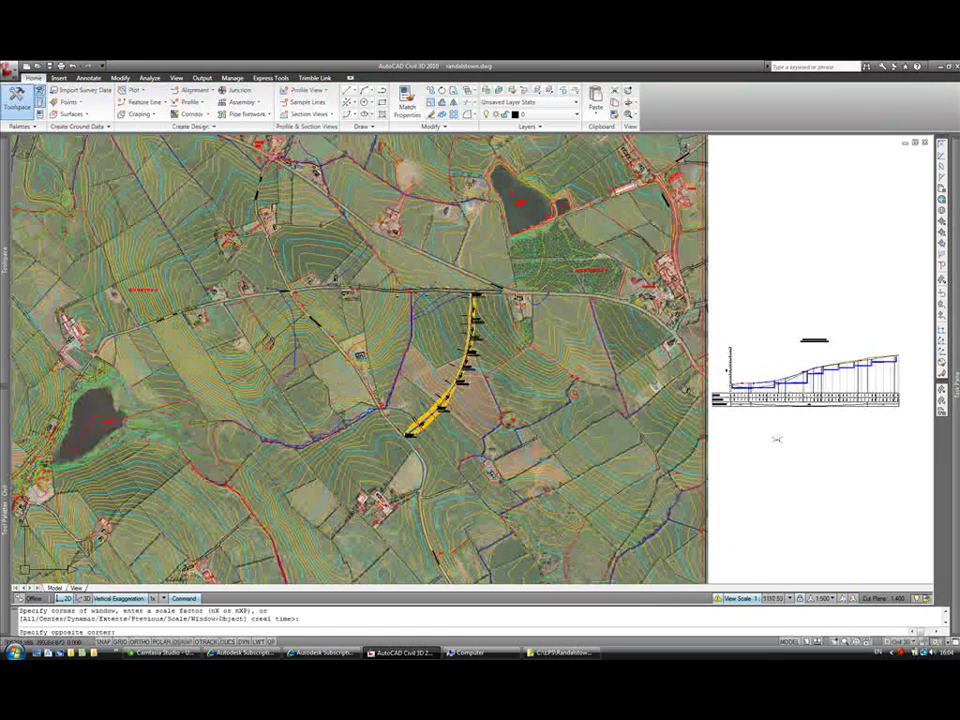
{"action": "left_click", "coordinate": [513, 430]}
{"action": "mouse_move", "coordinate": [958, 463]}
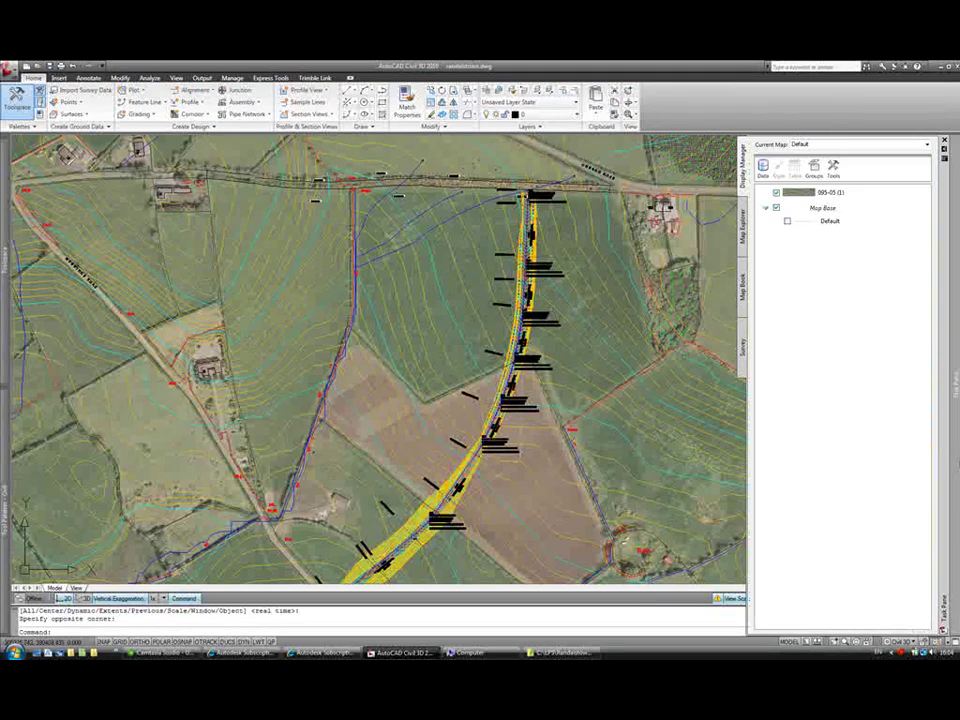
{"action": "left_click", "coordinate": [778, 194]}
{"action": "left_click", "coordinate": [777, 194]}
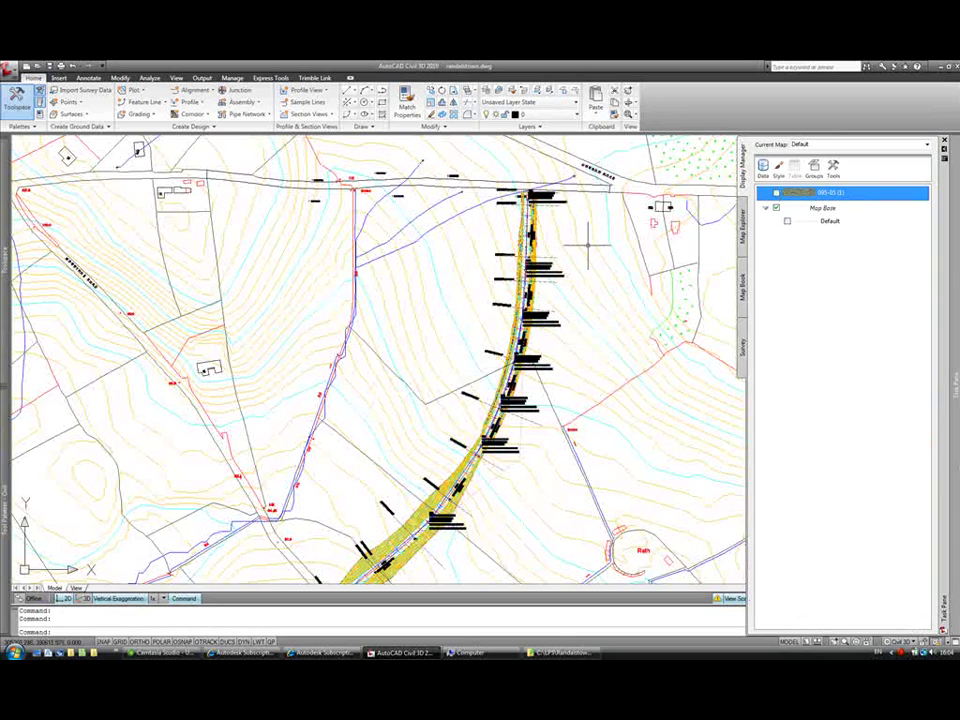
Select all manhole structure labels along Design Road A and hide them.
{"action": "scroll", "coordinate": [553, 283], "scroll_direction": "up", "scroll_amount": 3}
{"action": "left_click", "coordinate": [535, 281]}
{"action": "right_click", "coordinate": [539, 289]}
{"action": "left_click", "coordinate": [573, 519]}
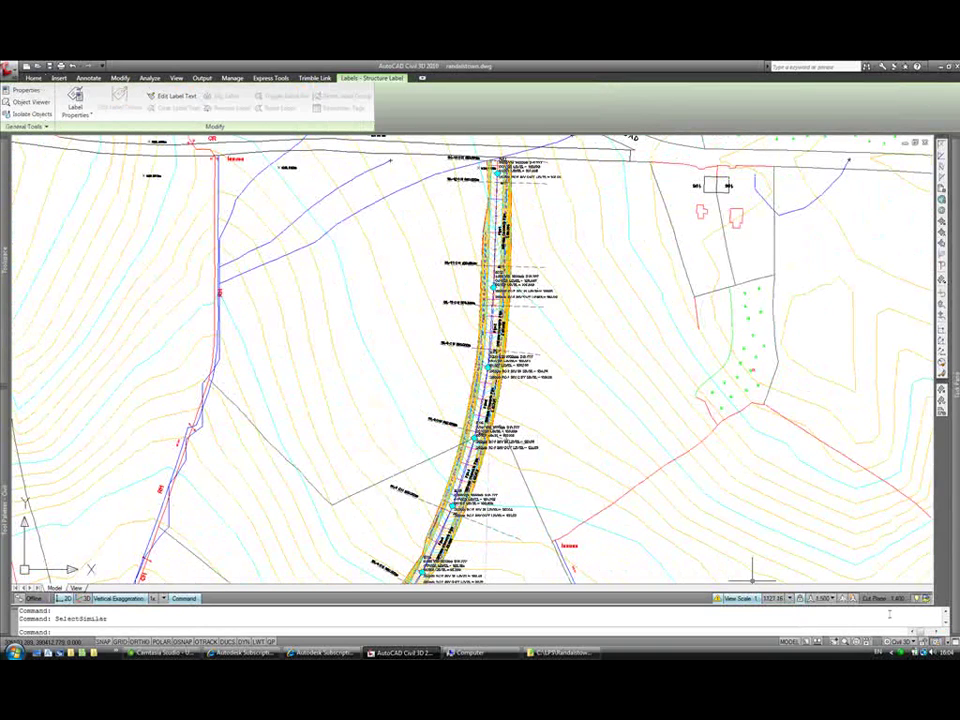
{"action": "left_click", "coordinate": [918, 599]}
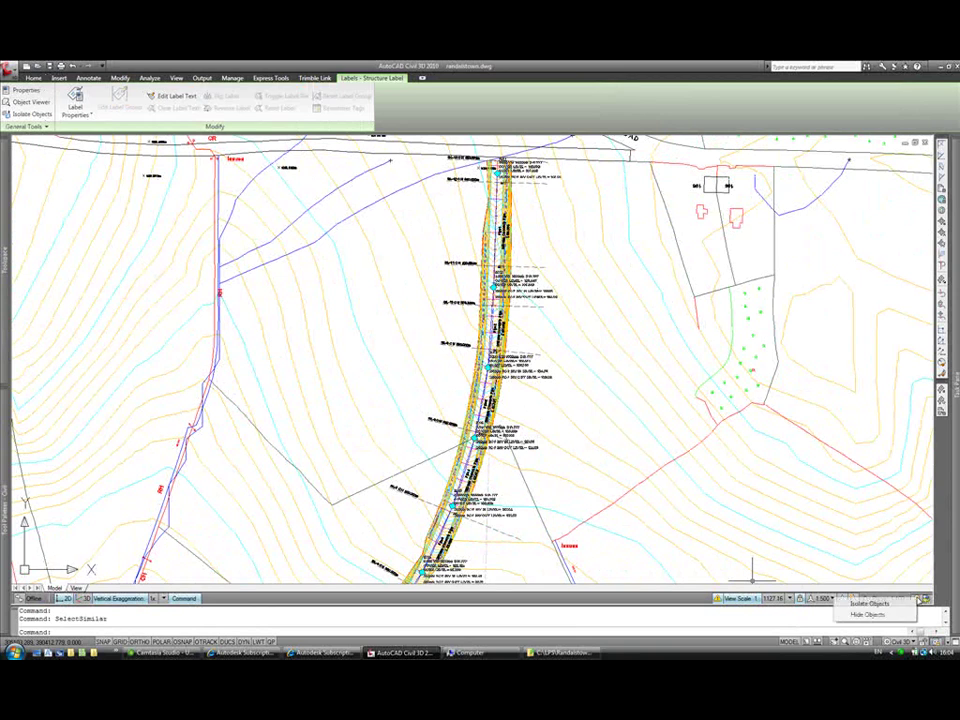
{"action": "left_click", "coordinate": [885, 616]}
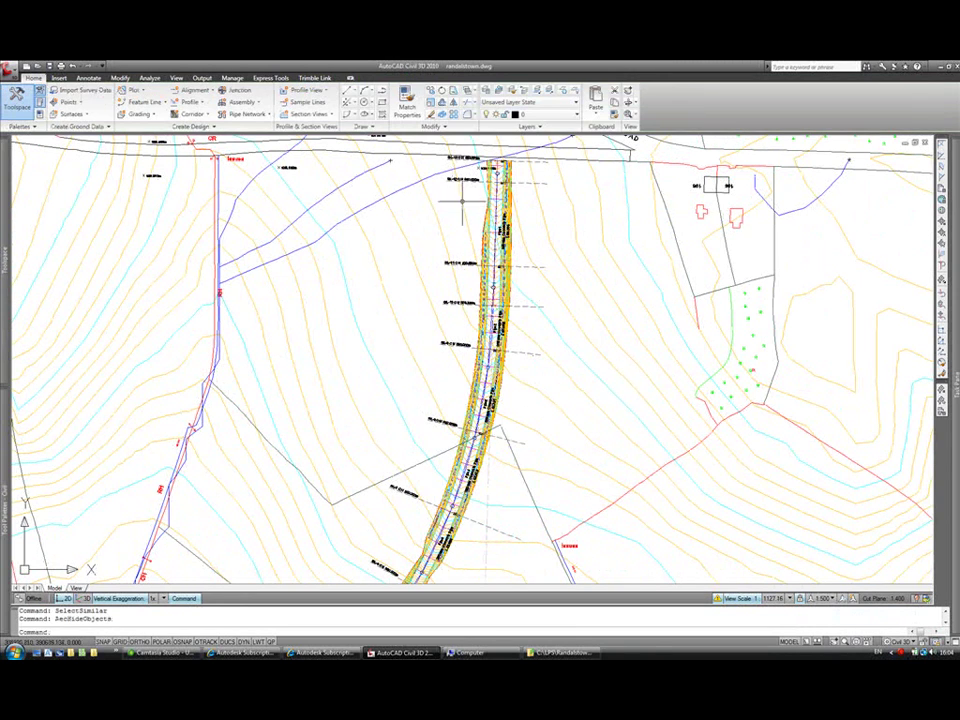
Switch to Windows Explorer, open the Layers folder of Randalstown and load Postcodes.layer into the Civil 3D drawing's map.
{"action": "scroll", "coordinate": [527, 193], "scroll_direction": "up", "scroll_amount": 3}
{"action": "scroll", "coordinate": [528, 192], "scroll_direction": "down", "scroll_amount": 6}
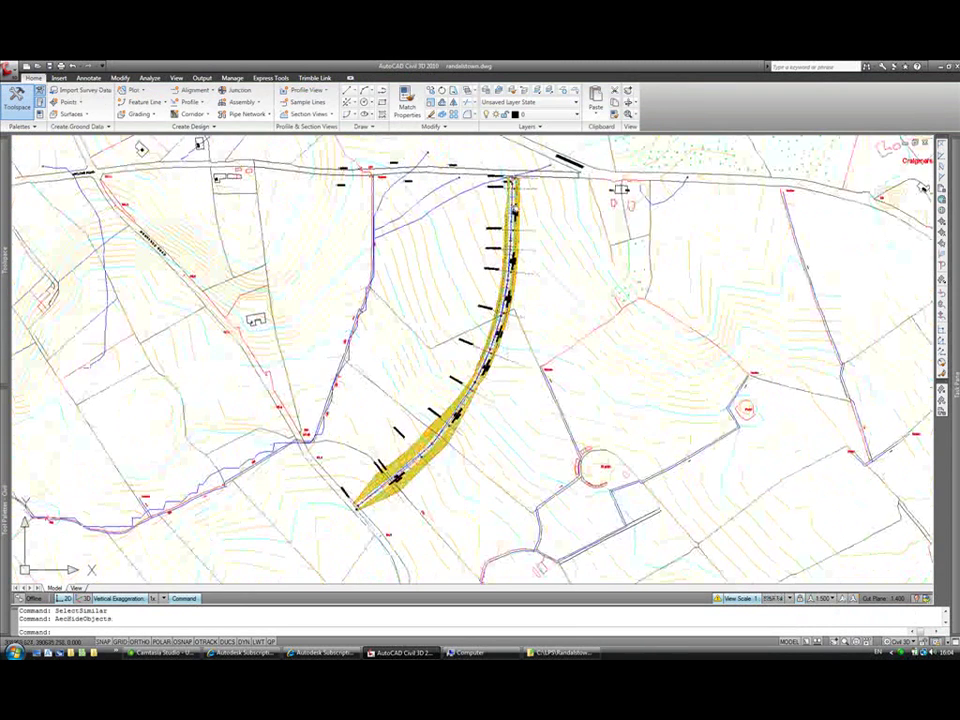
{"action": "middle_click_drag", "start_coordinate": [484, 188], "coordinate": [646, 334]}
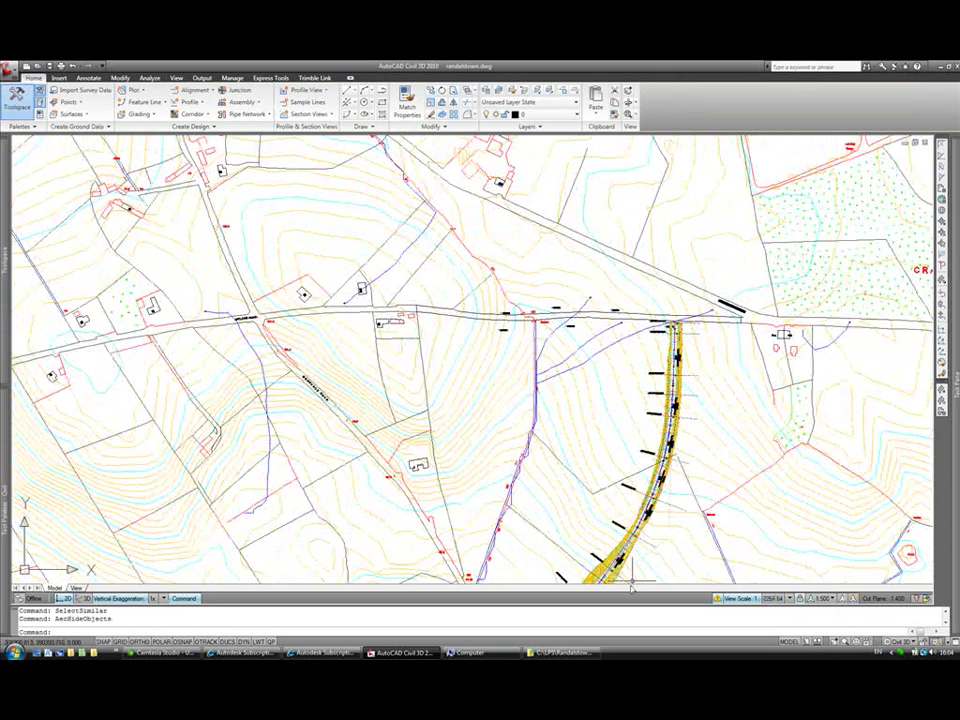
{"action": "left_click", "coordinate": [570, 652]}
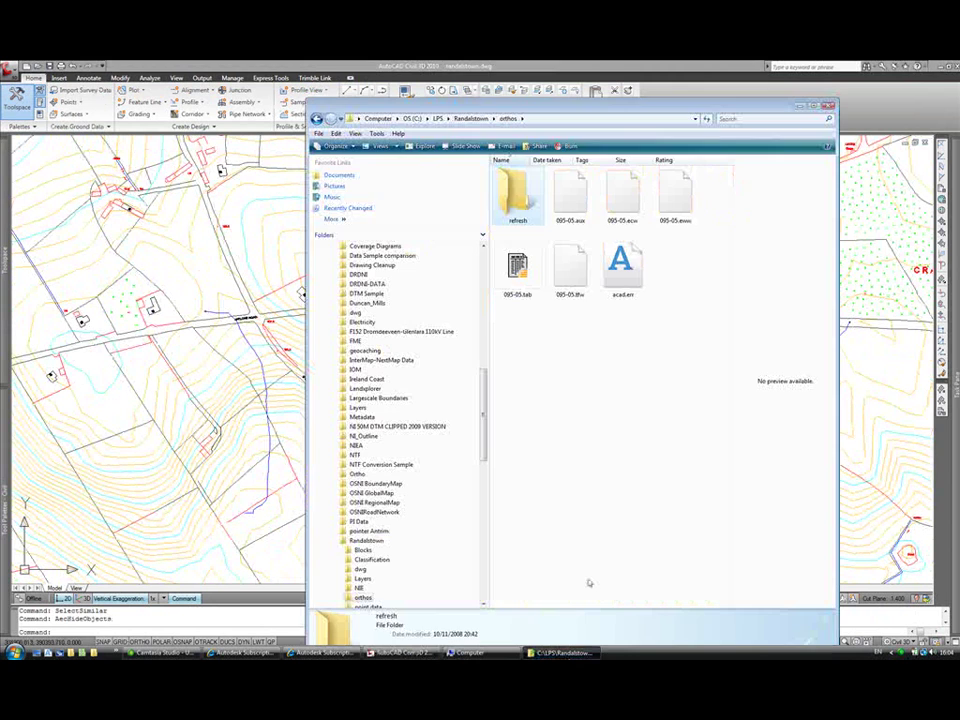
{"action": "left_click", "coordinate": [317, 119]}
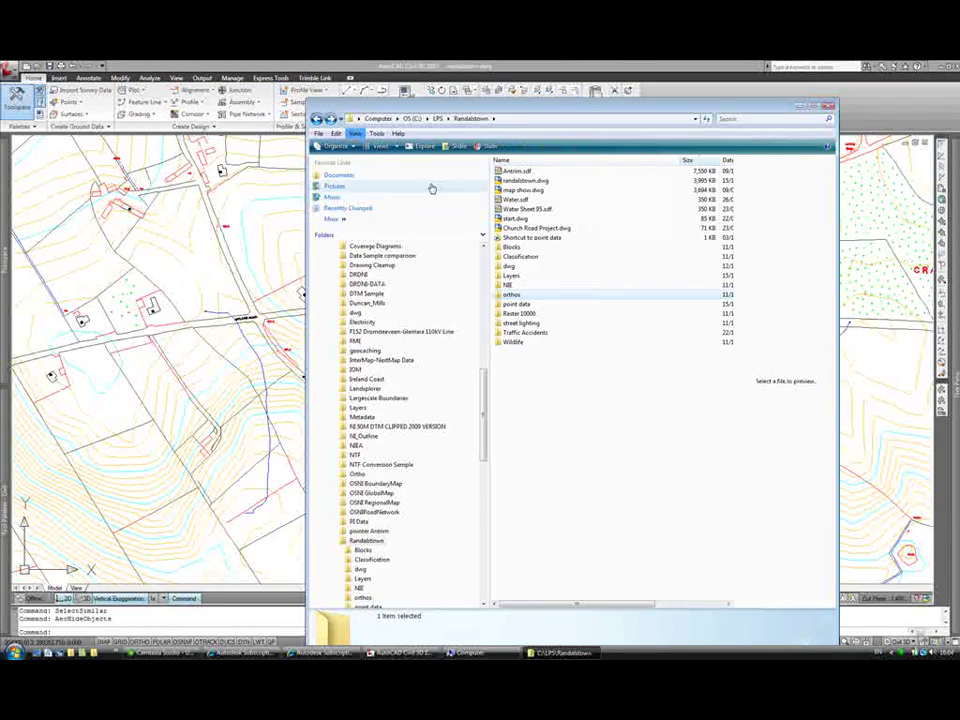
{"action": "double_click", "coordinate": [512, 276]}
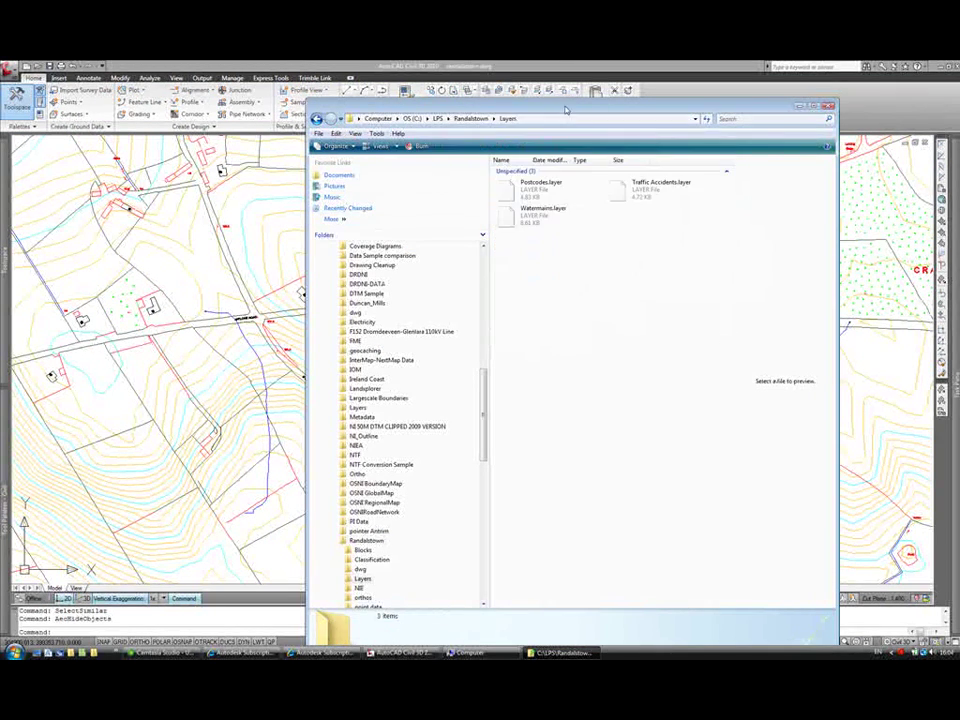
{"action": "left_click_drag", "start_coordinate": [684, 105], "coordinate": [794, 99]}
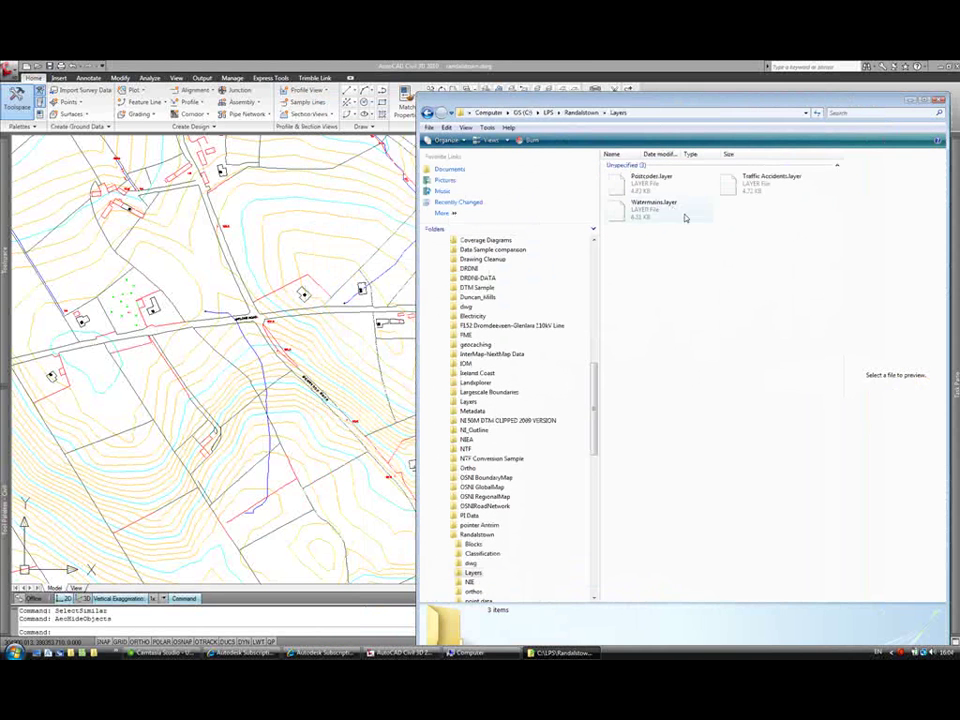
{"action": "left_click", "coordinate": [620, 183]}
{"action": "mouse_move", "coordinate": [620, 183]}
{"action": "left_mouse_down"}
{"action": "mouse_move", "coordinate": [553, 214]}
{"action": "mouse_move", "coordinate": [261, 219]}
{"action": "left_mouse_up"}
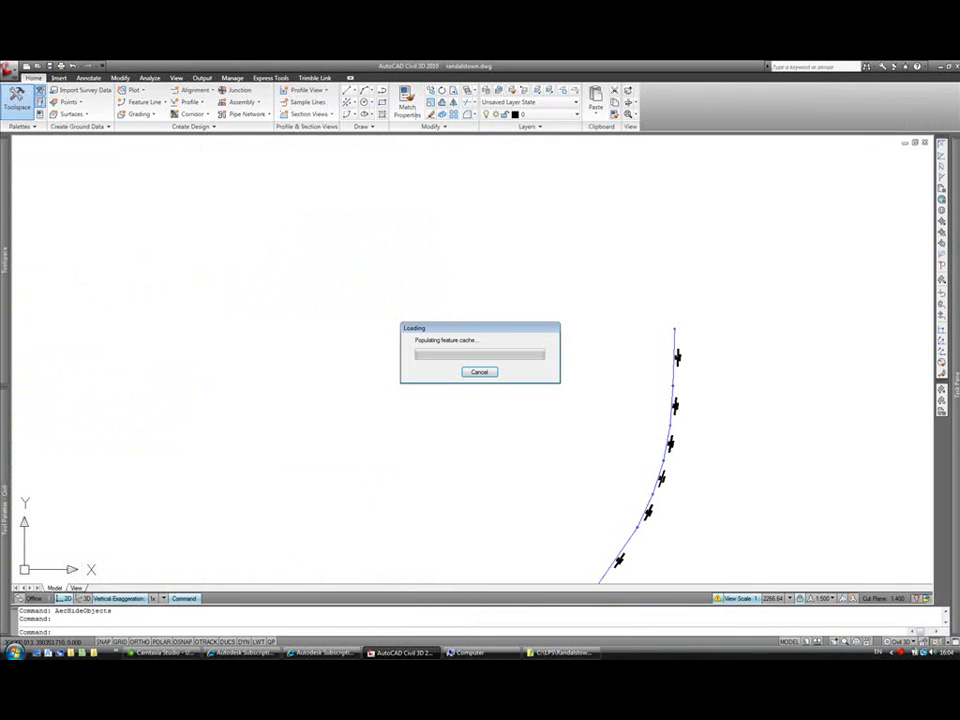
Inspect the postcode points at the houses and open the data table of the Pointer Antrim layer.
{"action": "scroll", "coordinate": [250, 222], "scroll_direction": "up", "scroll_amount": 5}
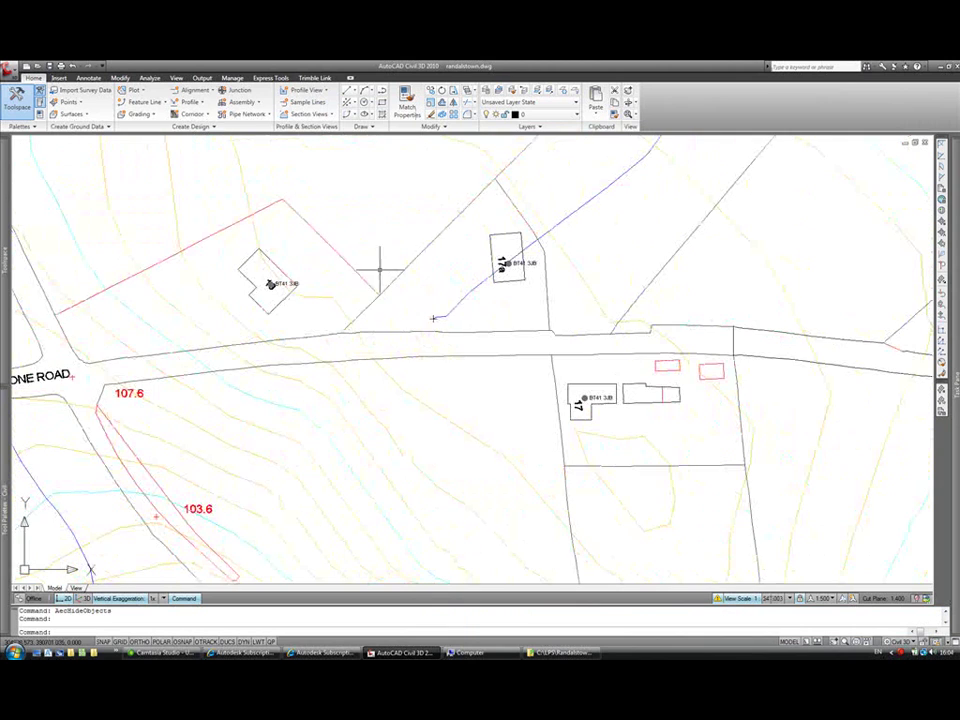
{"action": "scroll", "coordinate": [435, 317], "scroll_direction": "down", "scroll_amount": 8}
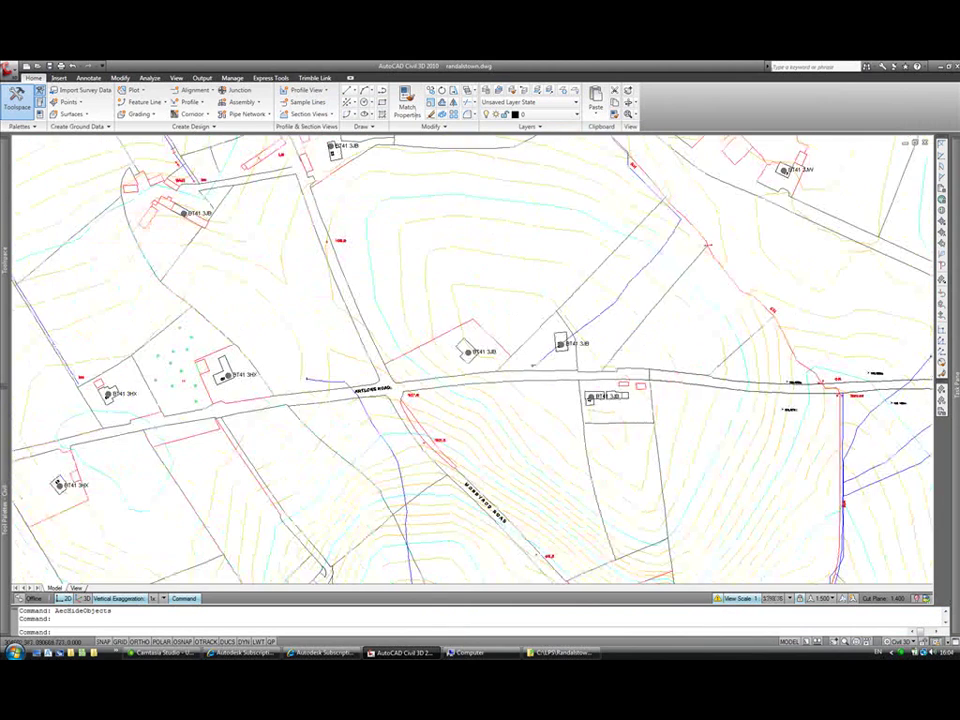
{"action": "middle_click_drag", "start_coordinate": [636, 386], "coordinate": [612, 362]}
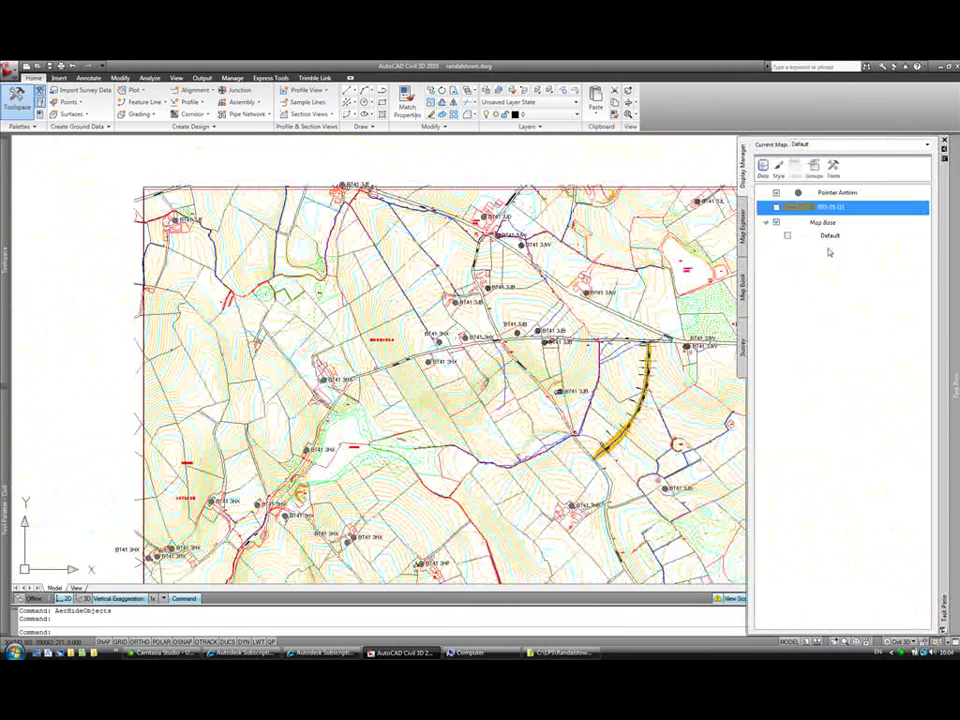
{"action": "left_click", "coordinate": [836, 192]}
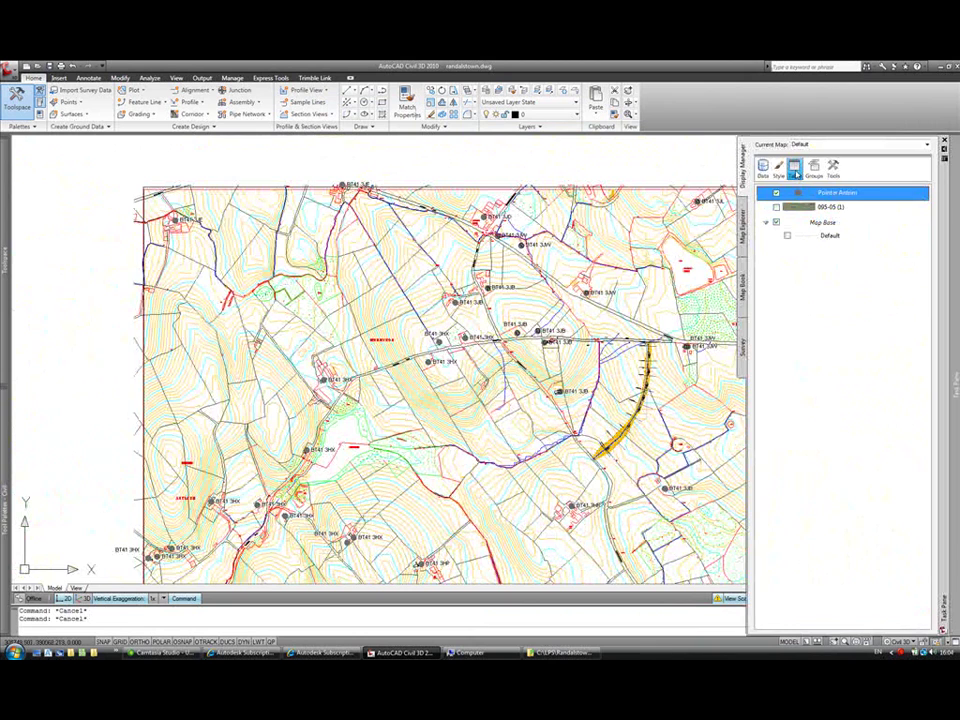
{"action": "left_click", "coordinate": [794, 167]}
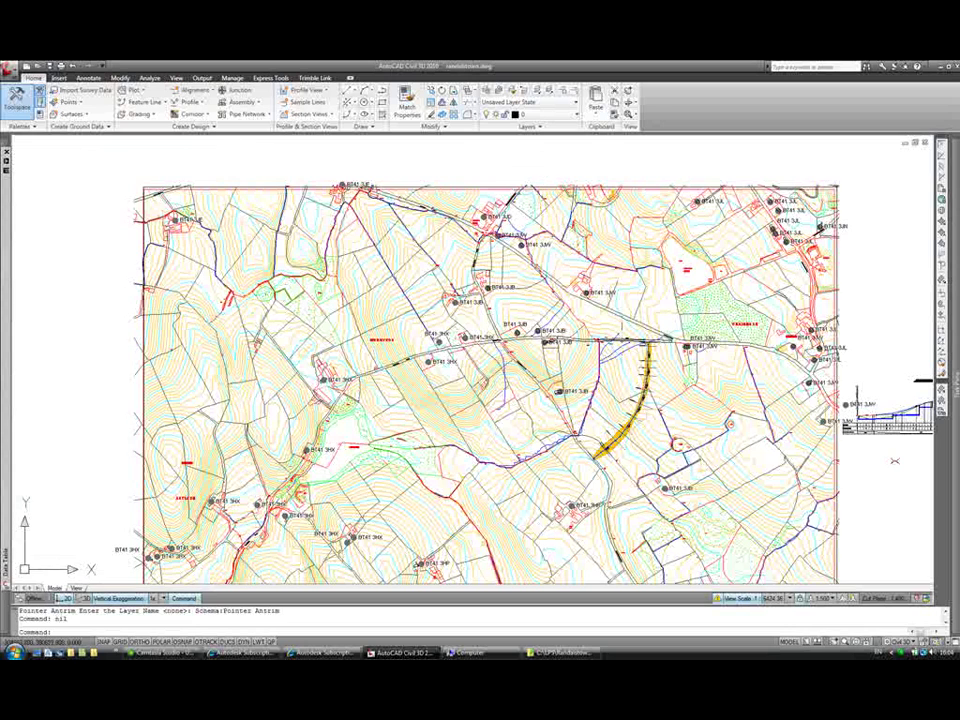
Load Watermains.layer from the Layers folder in Windows Explorer into the drawing's map.
{"action": "scroll", "coordinate": [652, 382], "scroll_direction": "up", "scroll_amount": 3}
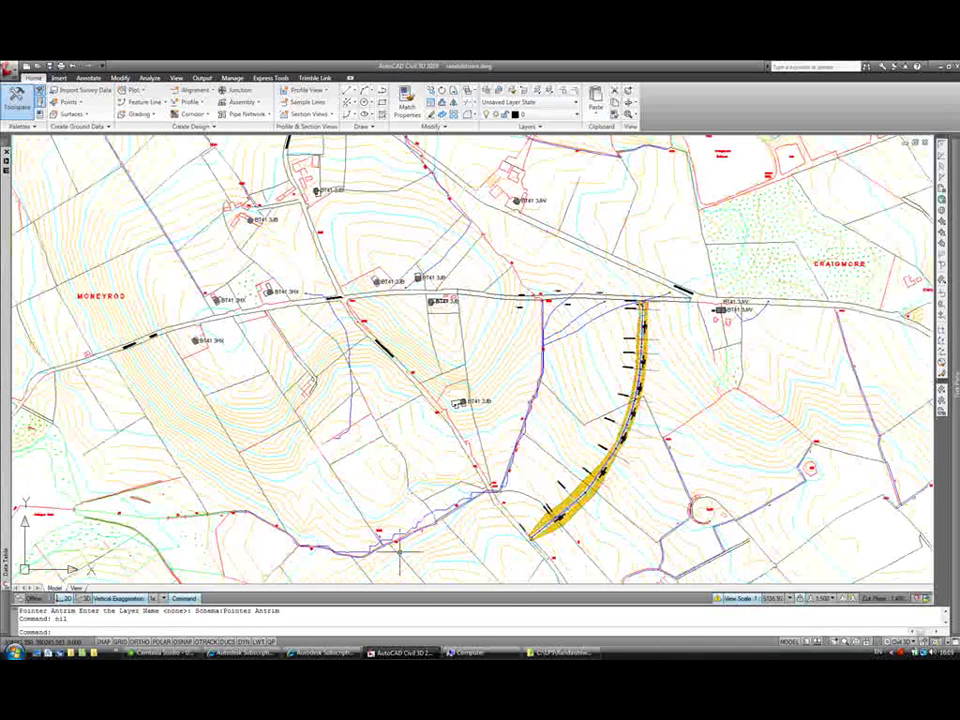
{"action": "left_click", "coordinate": [562, 653]}
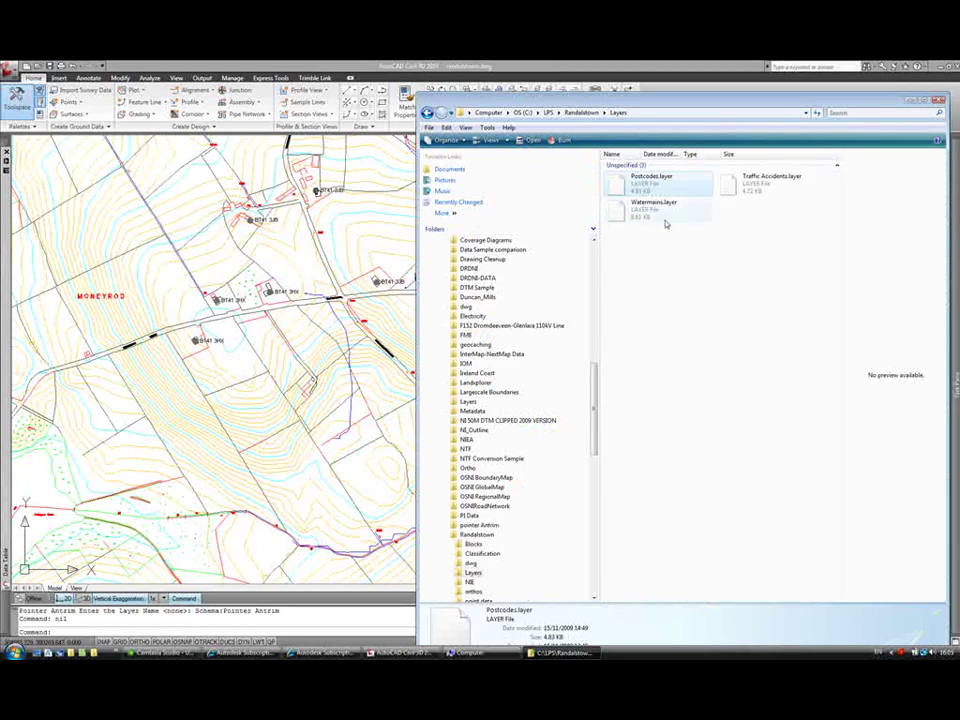
{"action": "left_click_drag", "start_coordinate": [645, 217], "coordinate": [353, 286]}
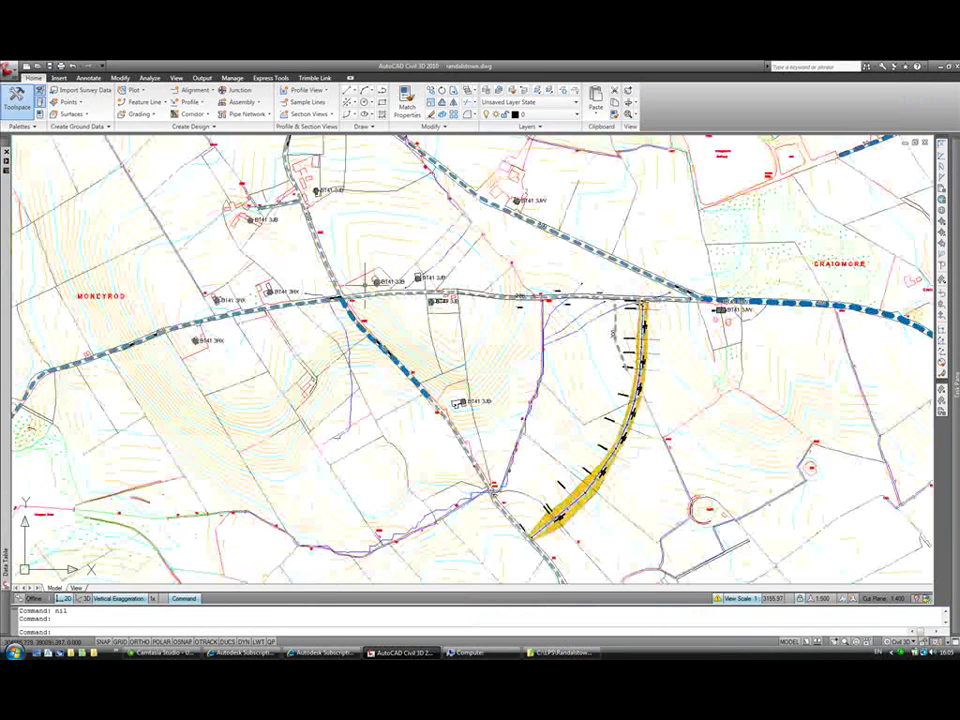
Look over the water mains along the roads and open the data table of the Watermains layer.
{"action": "scroll", "coordinate": [396, 293], "scroll_direction": "down", "scroll_amount": 2}
{"action": "middle_click_drag", "start_coordinate": [396, 293], "coordinate": [611, 377]}
{"action": "scroll", "coordinate": [718, 377], "scroll_direction": "up", "scroll_amount": 3}
{"action": "mouse_move", "coordinate": [955, 362]}
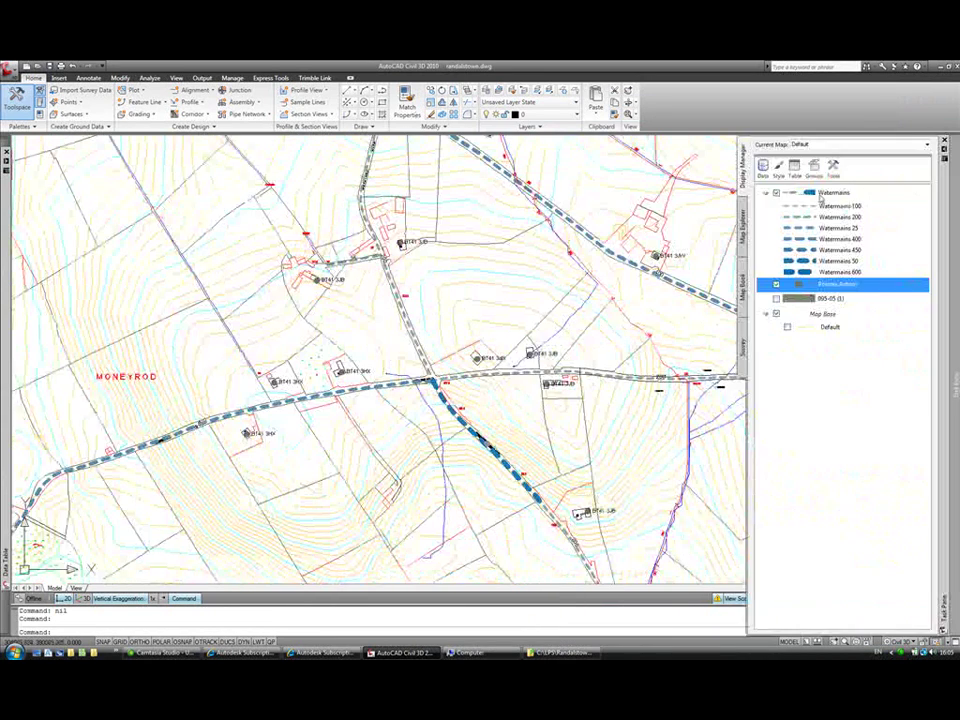
{"action": "left_click", "coordinate": [823, 194]}
{"action": "left_click", "coordinate": [795, 168]}
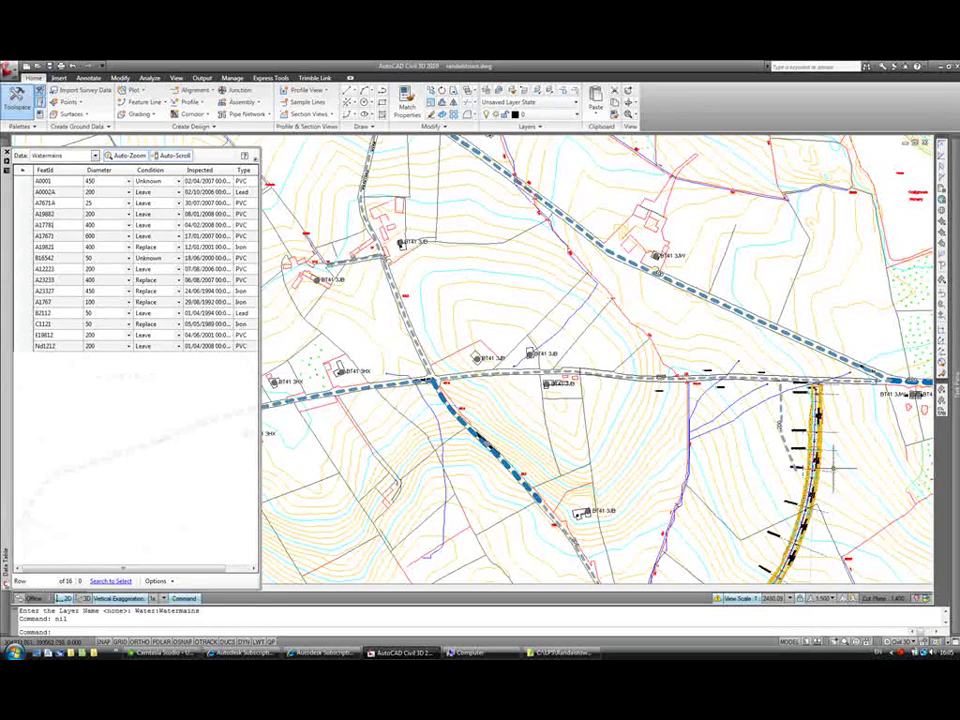
Check the water mains around Design Road A and load Traffic Accidents.layer from Windows Explorer into the map.
{"action": "middle_click_drag", "start_coordinate": [829, 467], "coordinate": [663, 438]}
{"action": "scroll", "coordinate": [661, 425], "scroll_direction": "up", "scroll_amount": 4}
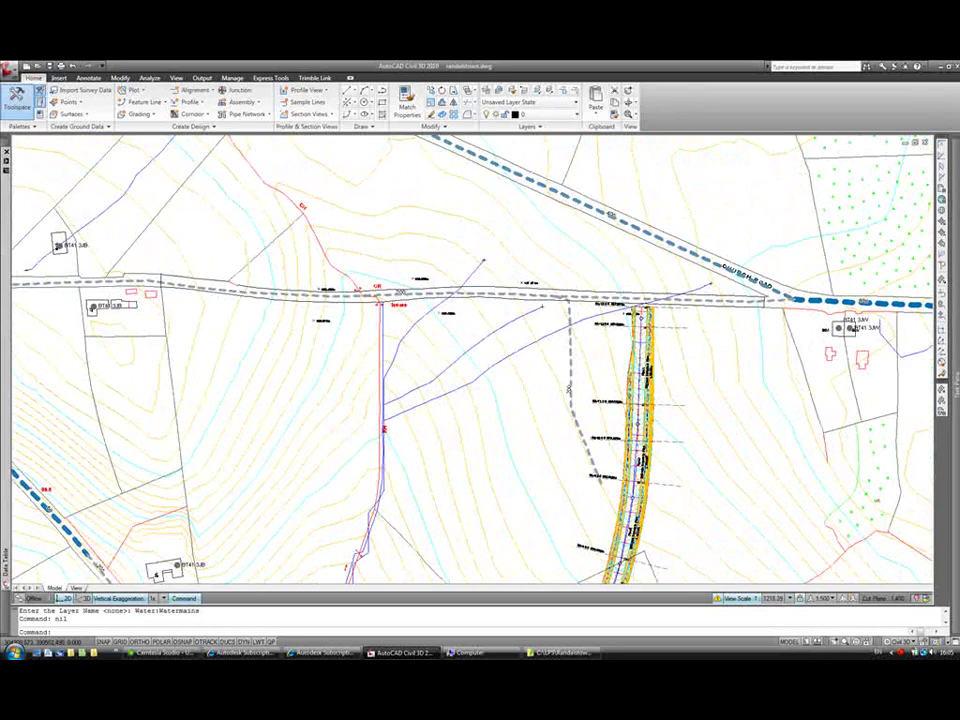
{"action": "scroll", "coordinate": [615, 382], "scroll_direction": "down", "scroll_amount": 6}
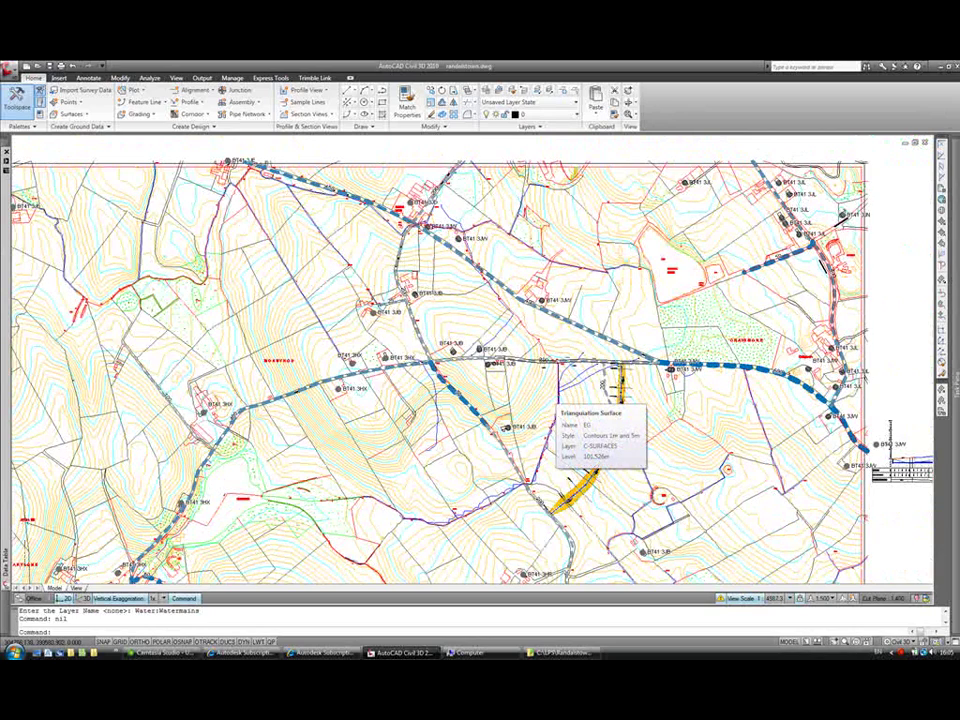
{"action": "scroll", "coordinate": [548, 392], "scroll_direction": "up", "scroll_amount": 3}
{"action": "middle_click_drag", "start_coordinate": [550, 384], "coordinate": [574, 347]}
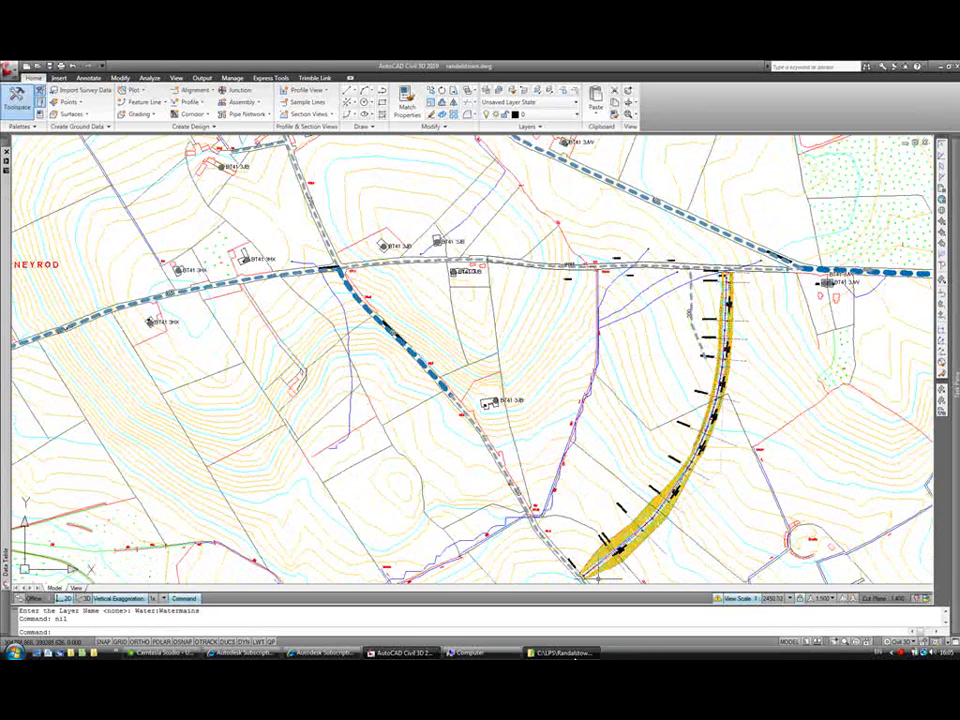
{"action": "left_click", "coordinate": [577, 655]}
{"action": "left_click", "coordinate": [727, 190]}
{"action": "left_click_drag", "start_coordinate": [727, 190], "coordinate": [381, 284]}
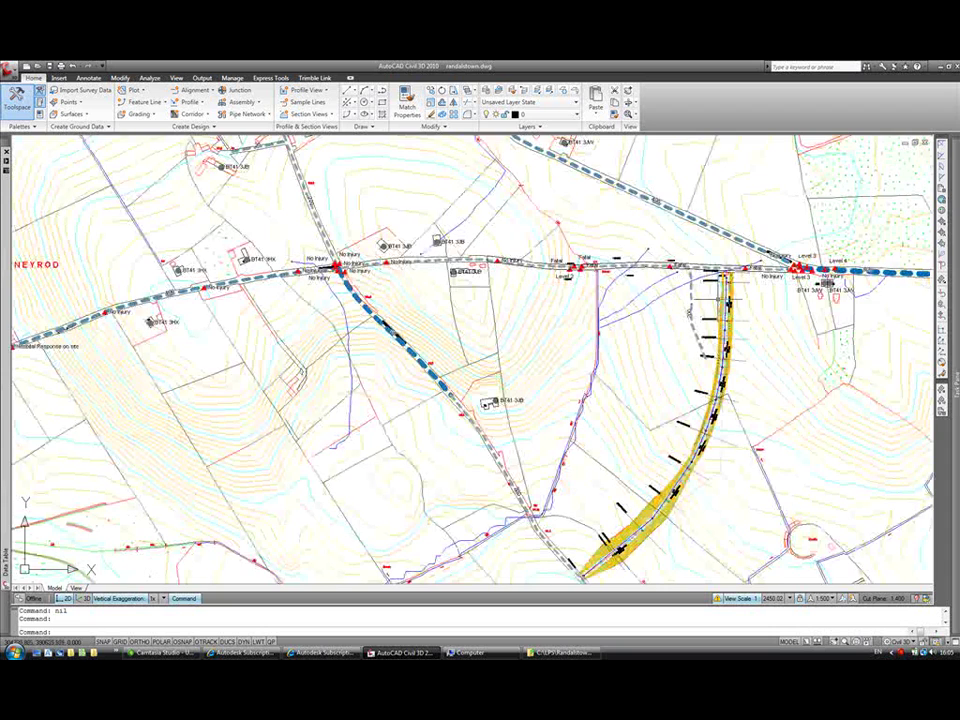
Inspect the accident points near Design Road A, open the Traffic Accidents data table and widen it to show the full Severity column.
{"action": "middle_click_drag", "start_coordinate": [725, 303], "coordinate": [674, 317]}
{"action": "middle_click_drag", "start_coordinate": [550, 276], "coordinate": [476, 282]}
{"action": "scroll", "coordinate": [476, 282], "scroll_direction": "up", "scroll_amount": 3}
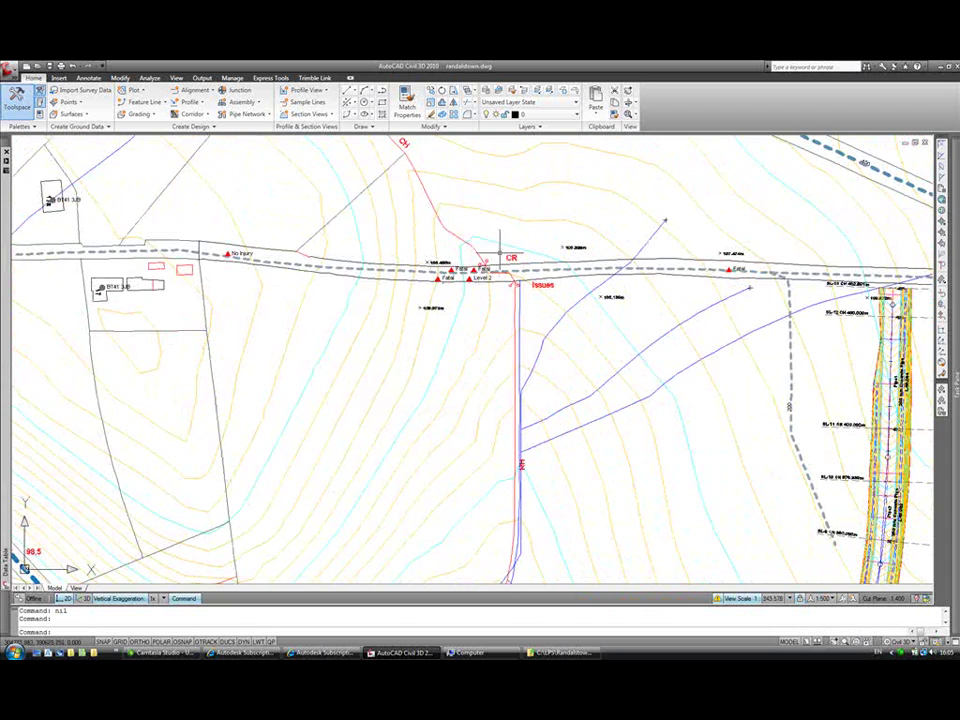
{"action": "scroll", "coordinate": [488, 283], "scroll_direction": "down", "scroll_amount": 2}
{"action": "middle_click_drag", "start_coordinate": [821, 323], "coordinate": [780, 347]}
{"action": "mouse_move", "coordinate": [955, 351]}
{"action": "left_click", "coordinate": [812, 192]}
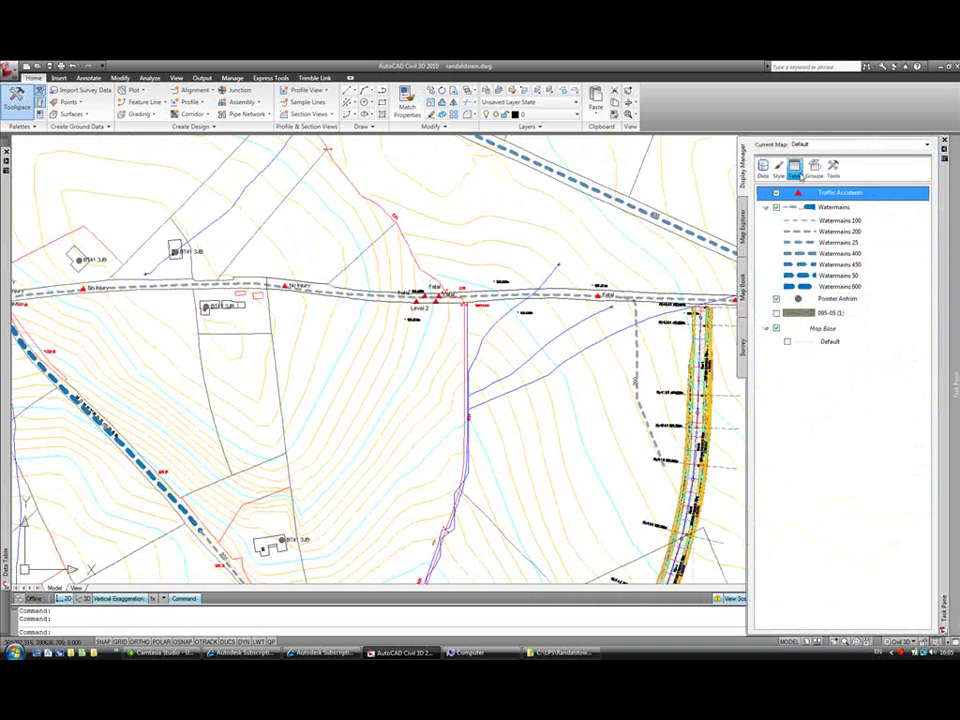
{"action": "left_click", "coordinate": [795, 167]}
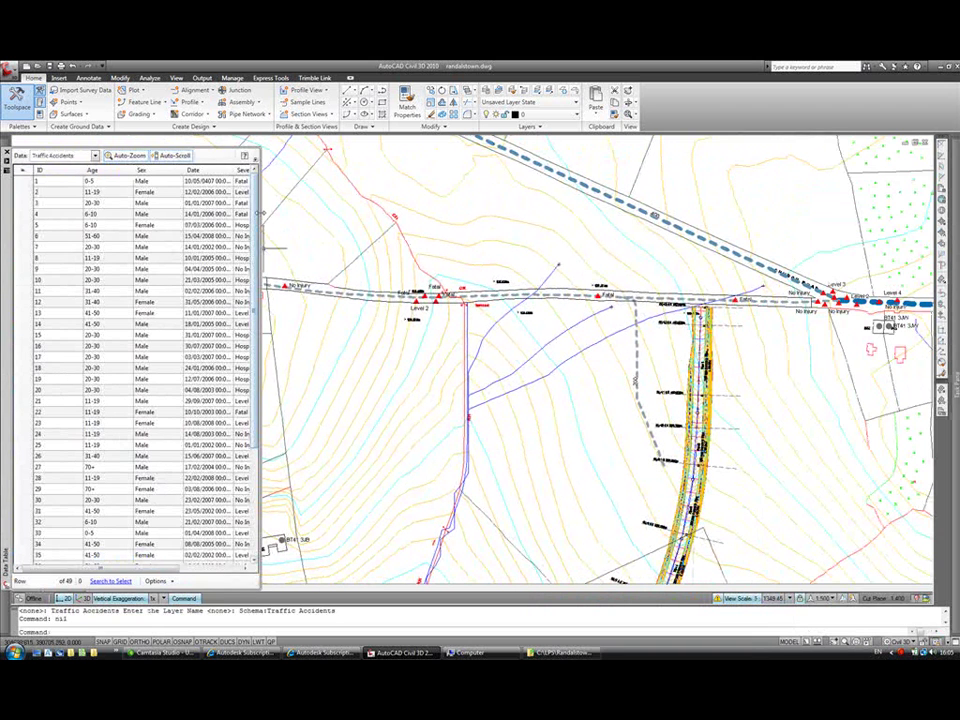
{"action": "left_click_drag", "start_coordinate": [262, 213], "coordinate": [368, 213]}
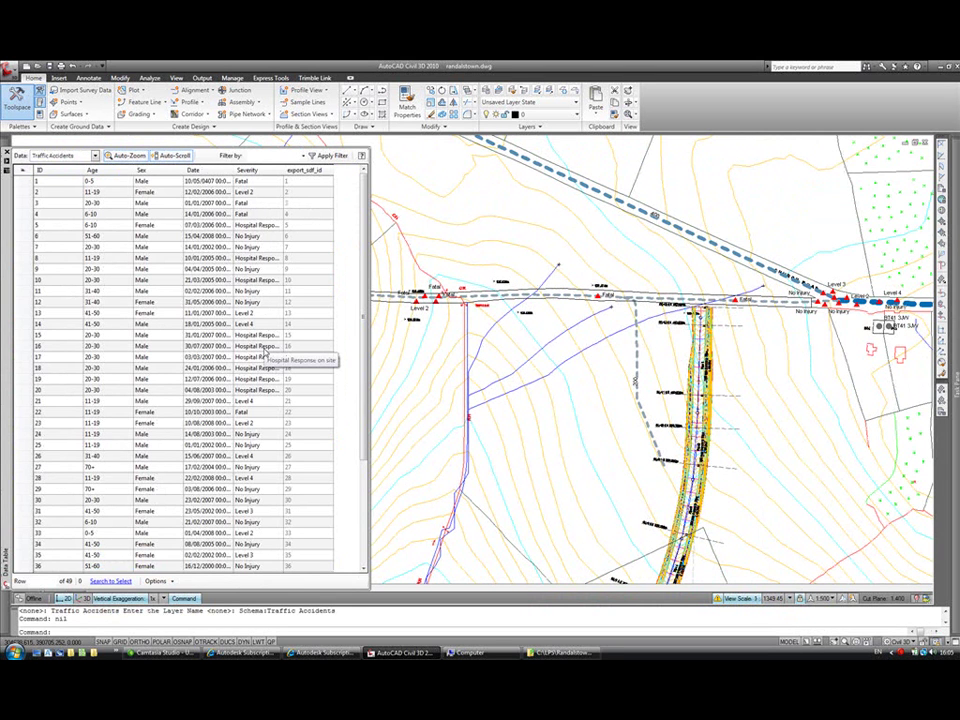
Turn the 095-05 (1) orthophoto layer back on beneath the design and the map layers.
{"action": "mouse_move", "coordinate": [953, 415]}
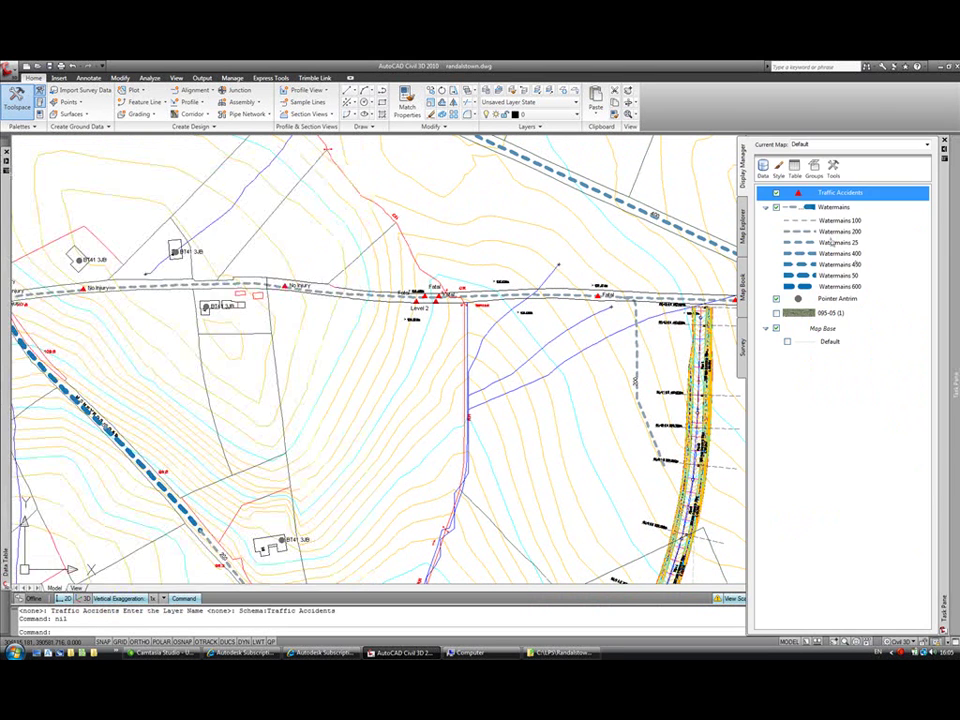
{"action": "left_click", "coordinate": [777, 313]}
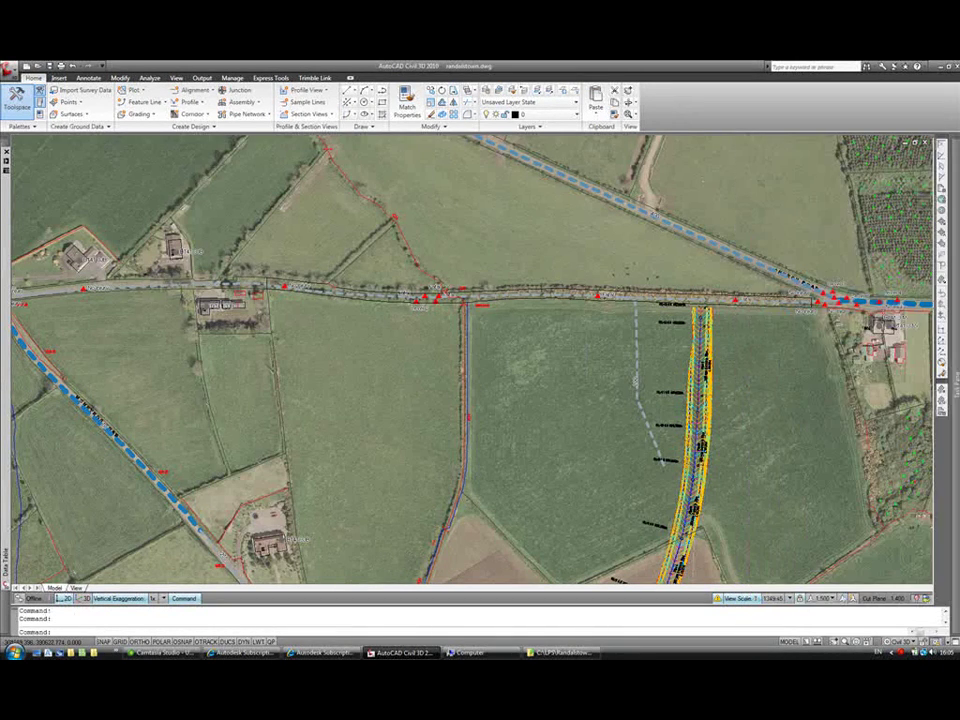
{"action": "scroll", "coordinate": [655, 388], "scroll_direction": "down", "scroll_amount": 3}
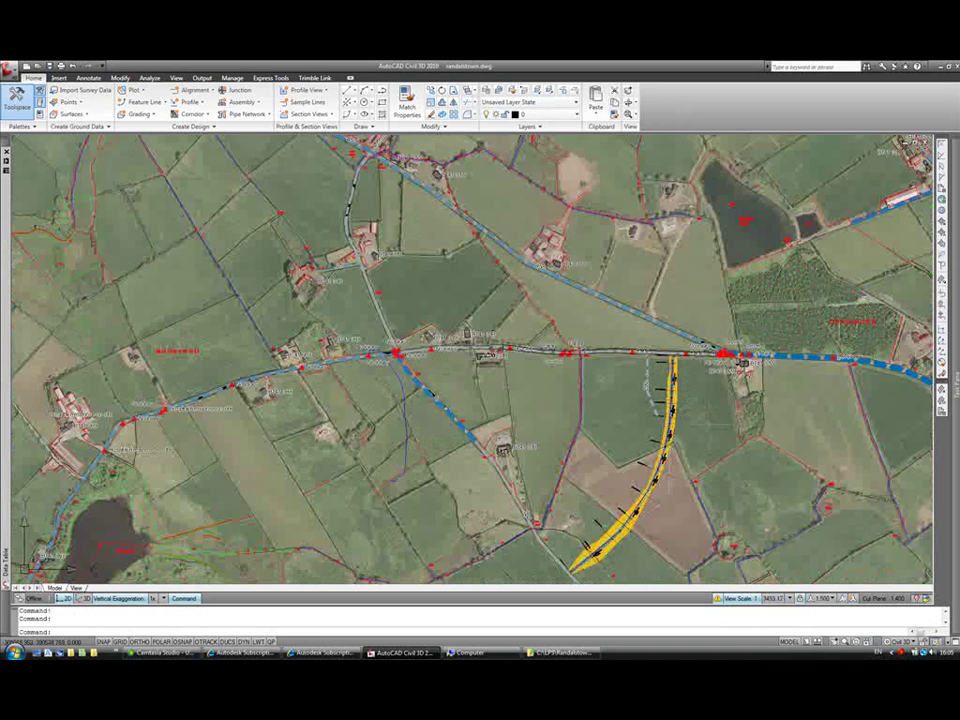
{"action": "mouse_move", "coordinate": [676, 489]}
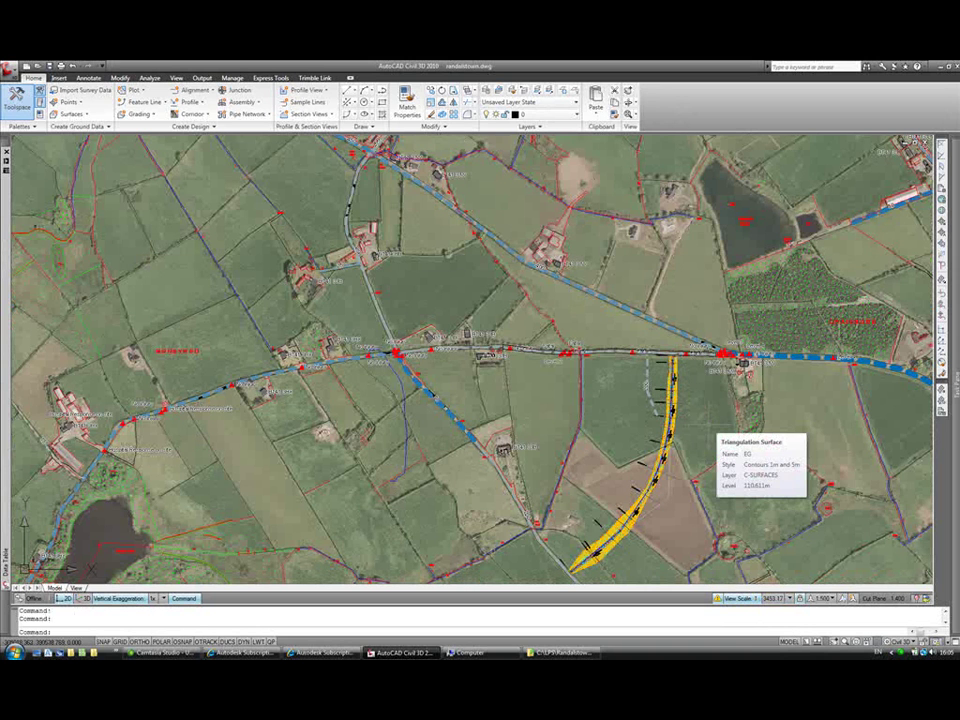